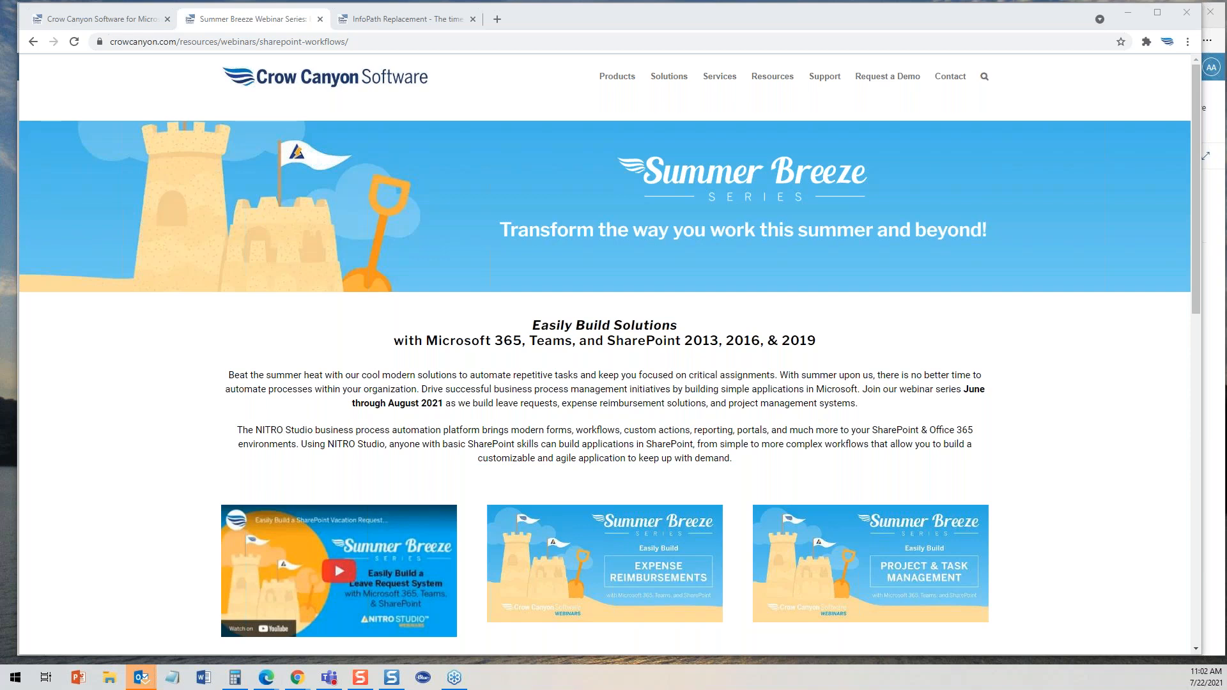
# - Browse the Crow Canyon website tabs and open the SharePoint applications product page
pyautogui.click(122, 19)
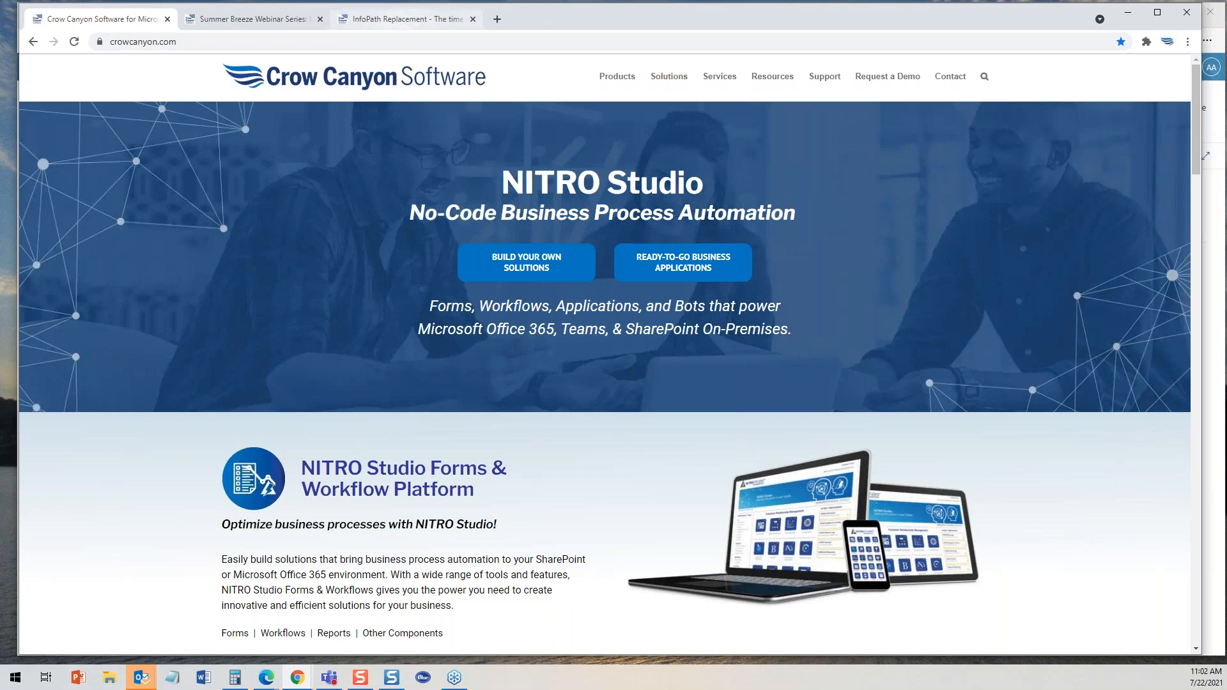
pyautogui.click(295, 22)
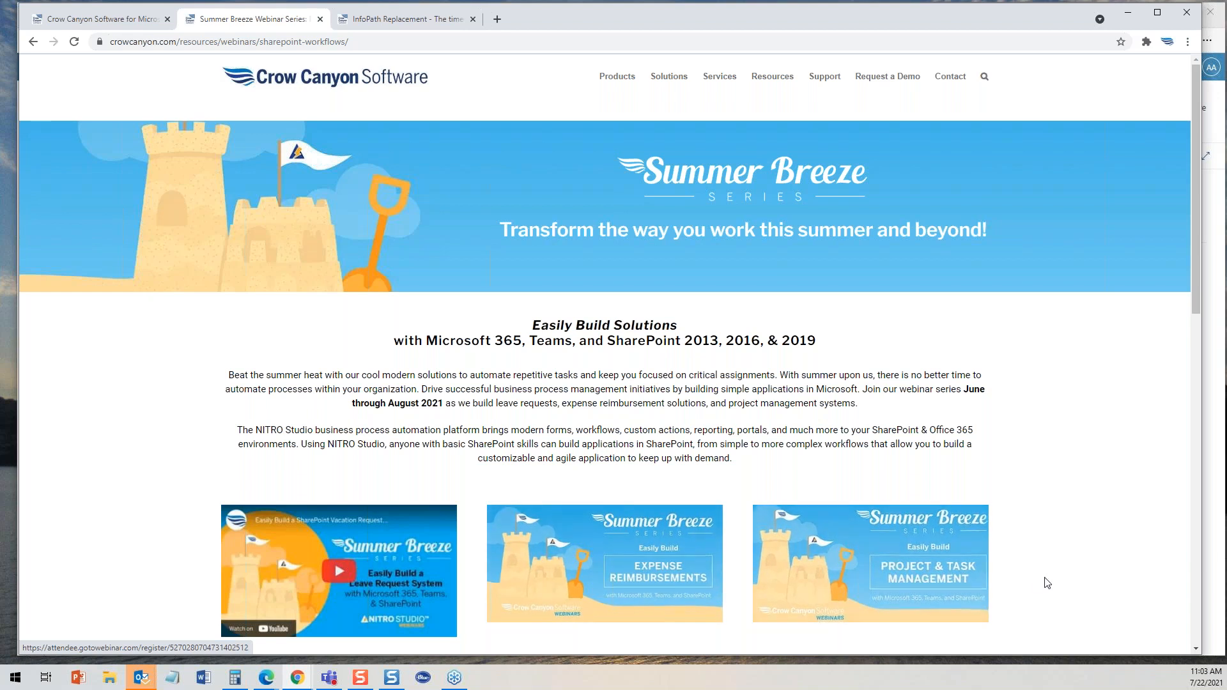
pyautogui.moveTo(604, 97)
pyautogui.click(630, 142)
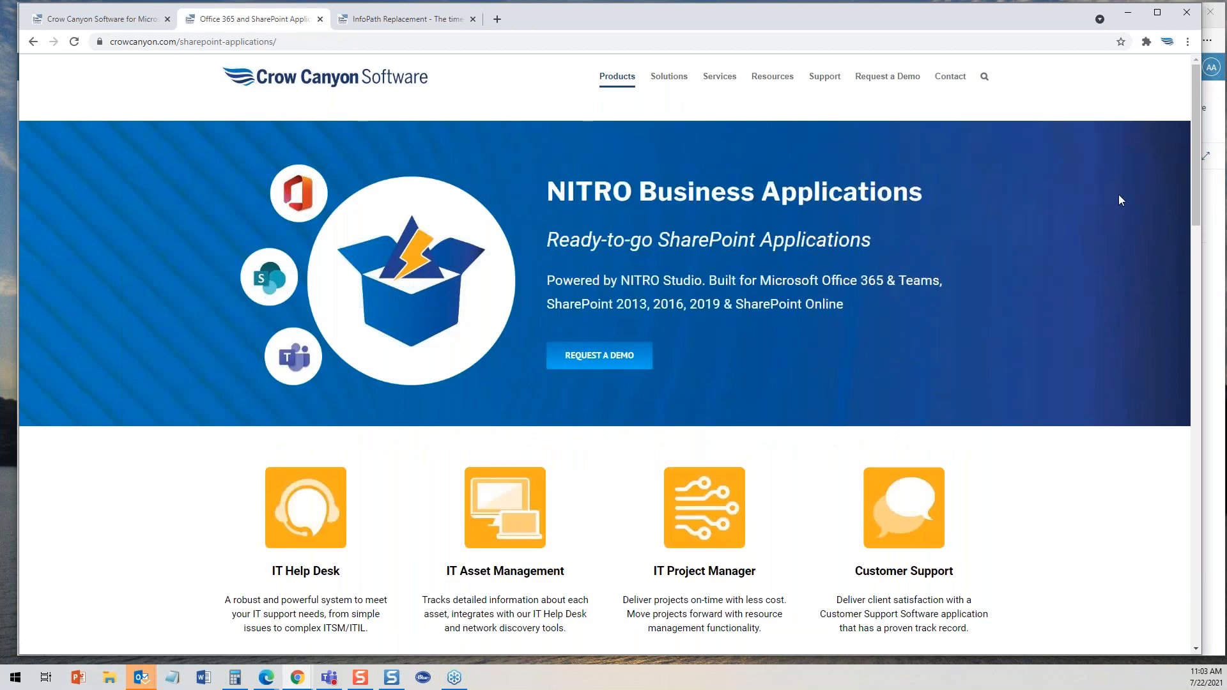
pyautogui.moveTo(1191, 174); pyautogui.dragTo(1211, 144)
# - Open the NITRO Studio product page and switch to the InfoPath Replacement page
pyautogui.moveTo(623, 90)
pyautogui.click(667, 115)
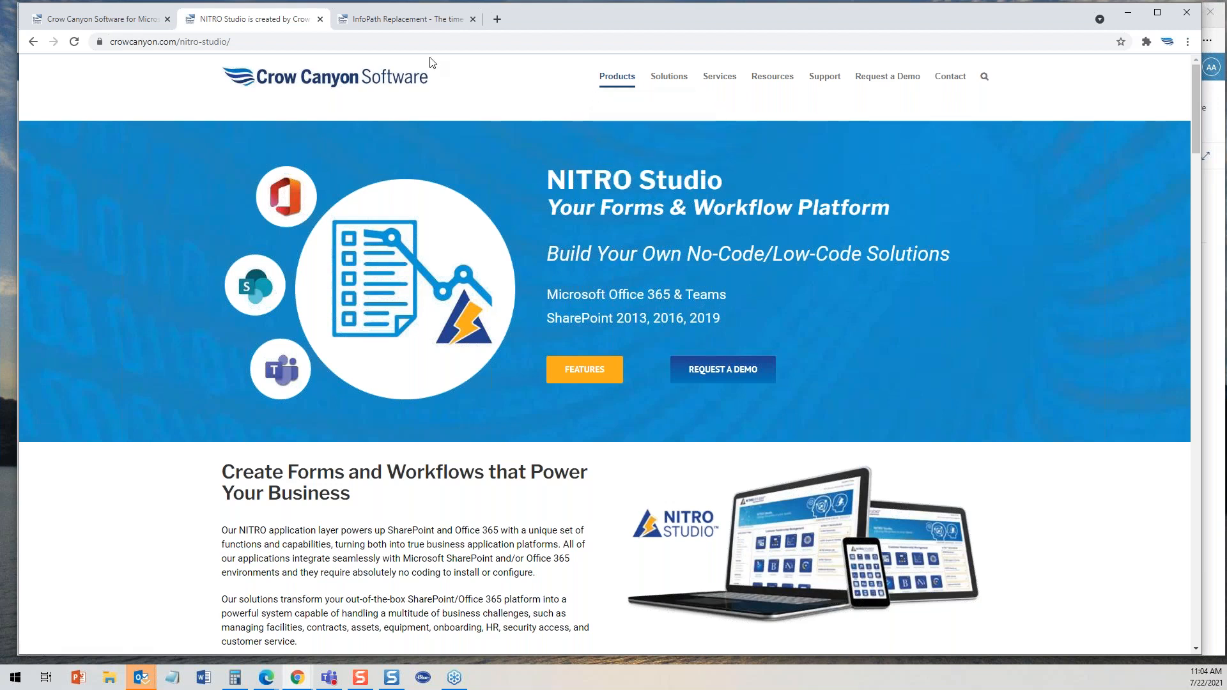
pyautogui.click(411, 27)
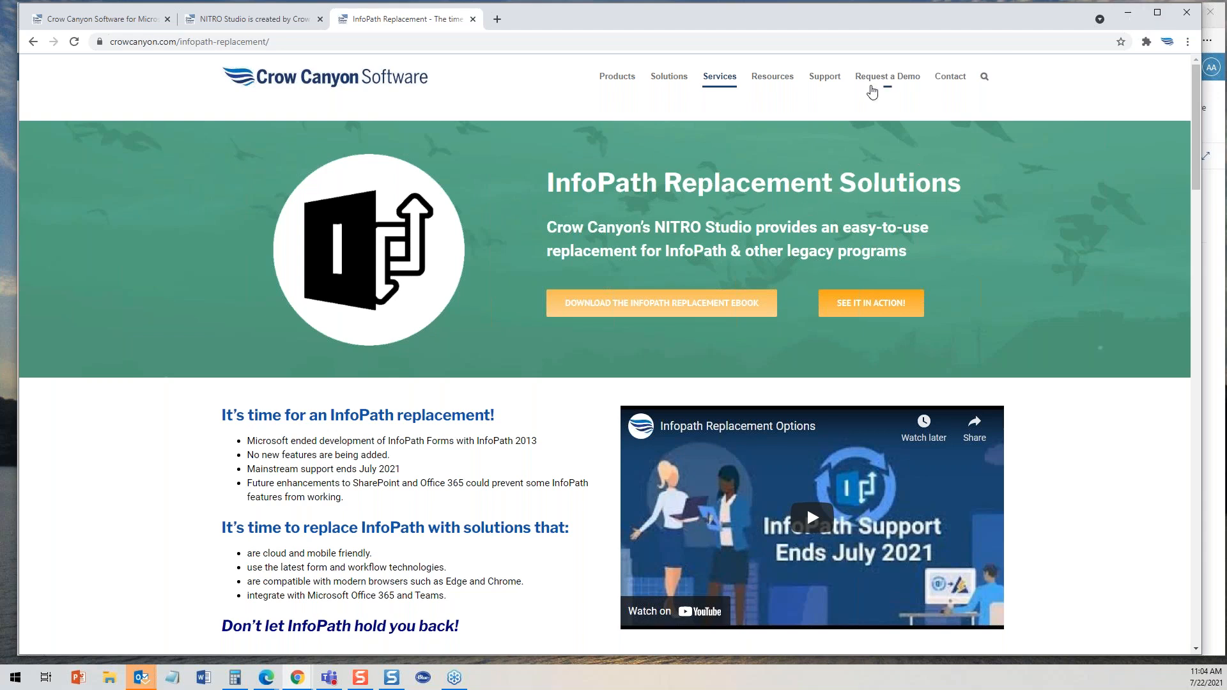
# - Minimize the website browser and switch to the NITRO Studio Apps page for the Expense Reports site
pyautogui.moveTo(825, 80)
pyautogui.click(1128, 15)
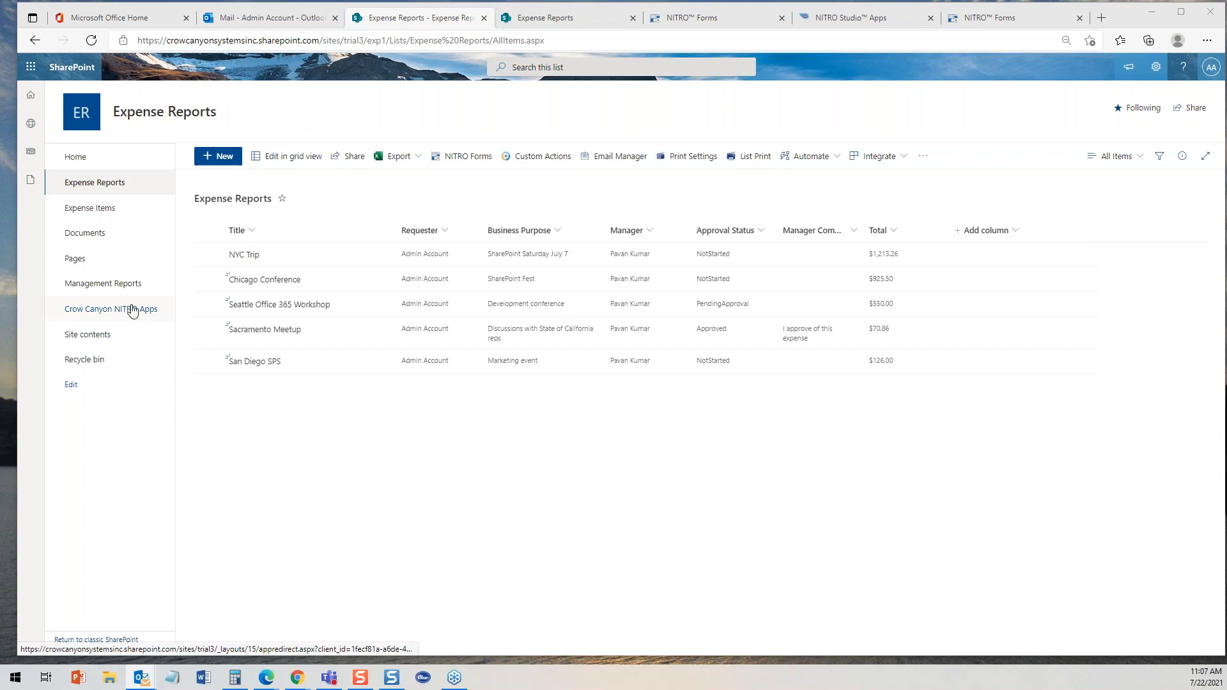
pyautogui.click(841, 18)
pyautogui.moveTo(1222, 186); pyautogui.dragTo(1221, 71)
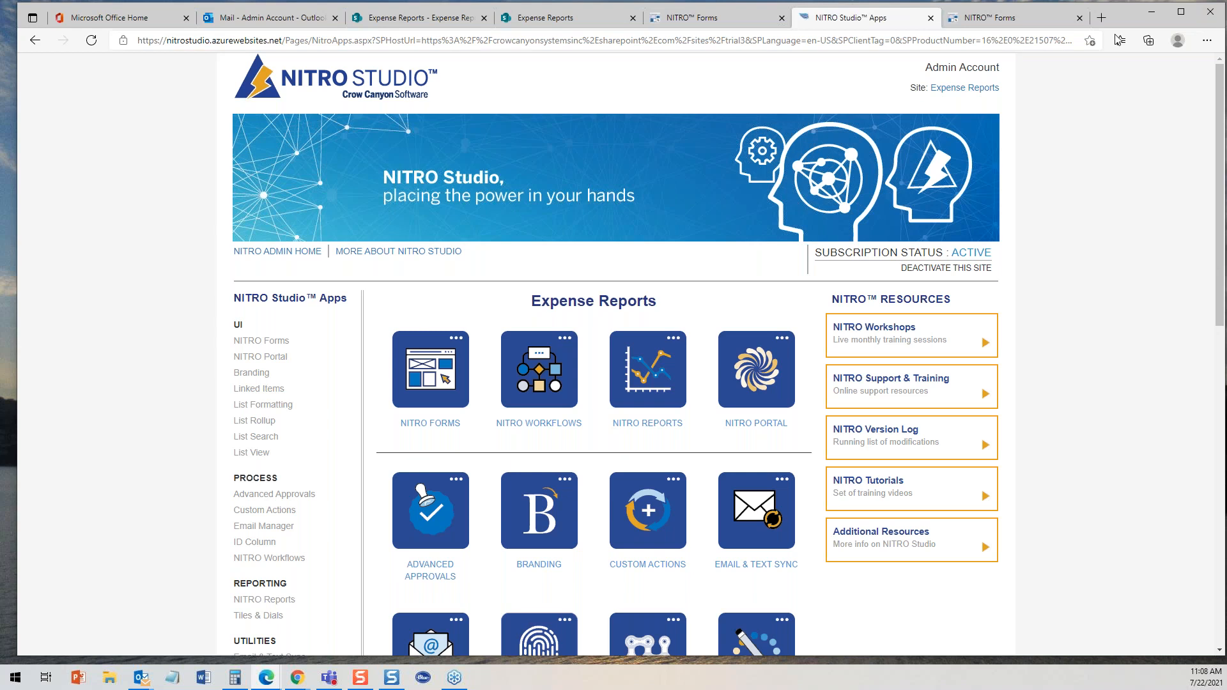
pyautogui.moveTo(1221, 89); pyautogui.dragTo(1221, 169)
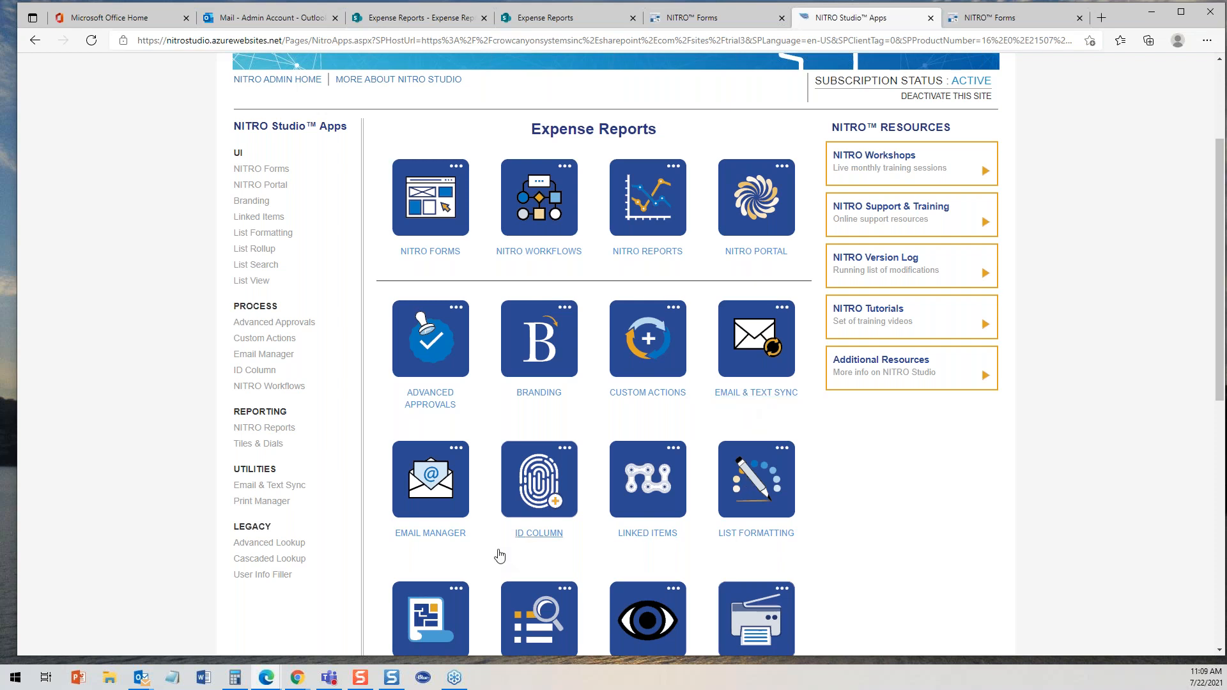
# - Scroll through the NITRO Studio apps available for the Expense Reports site
pyautogui.scroll(-2, 1224, 399)
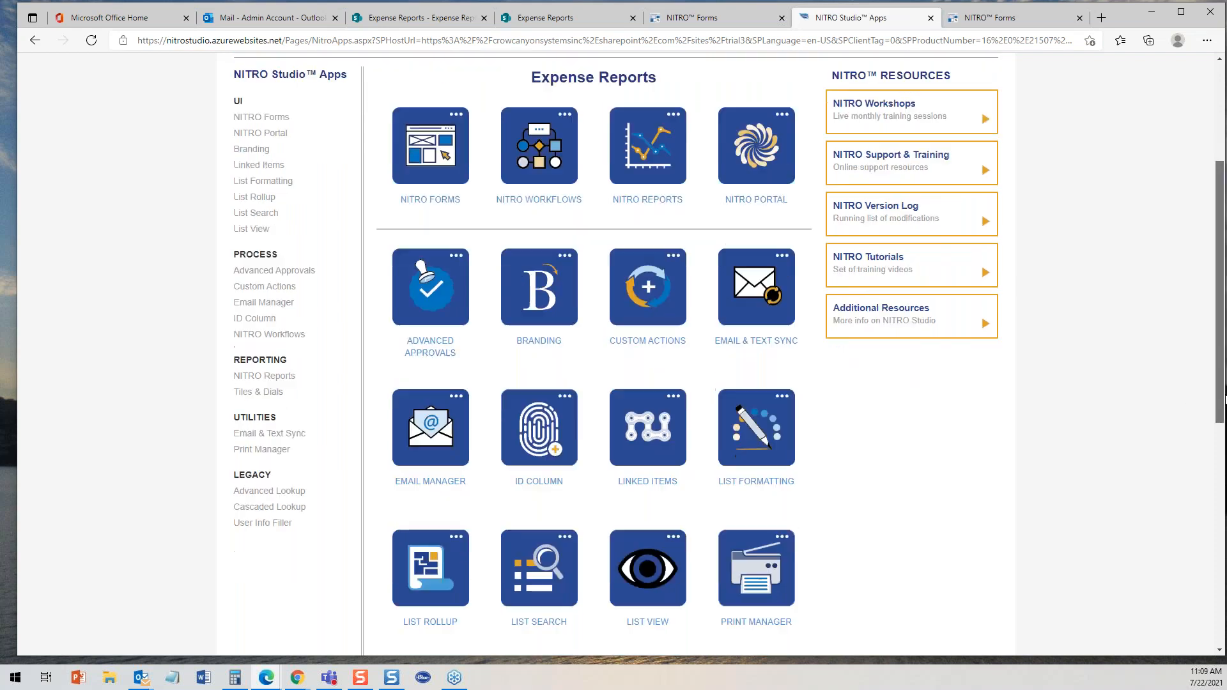
pyautogui.scroll(-3, 1224, 399)
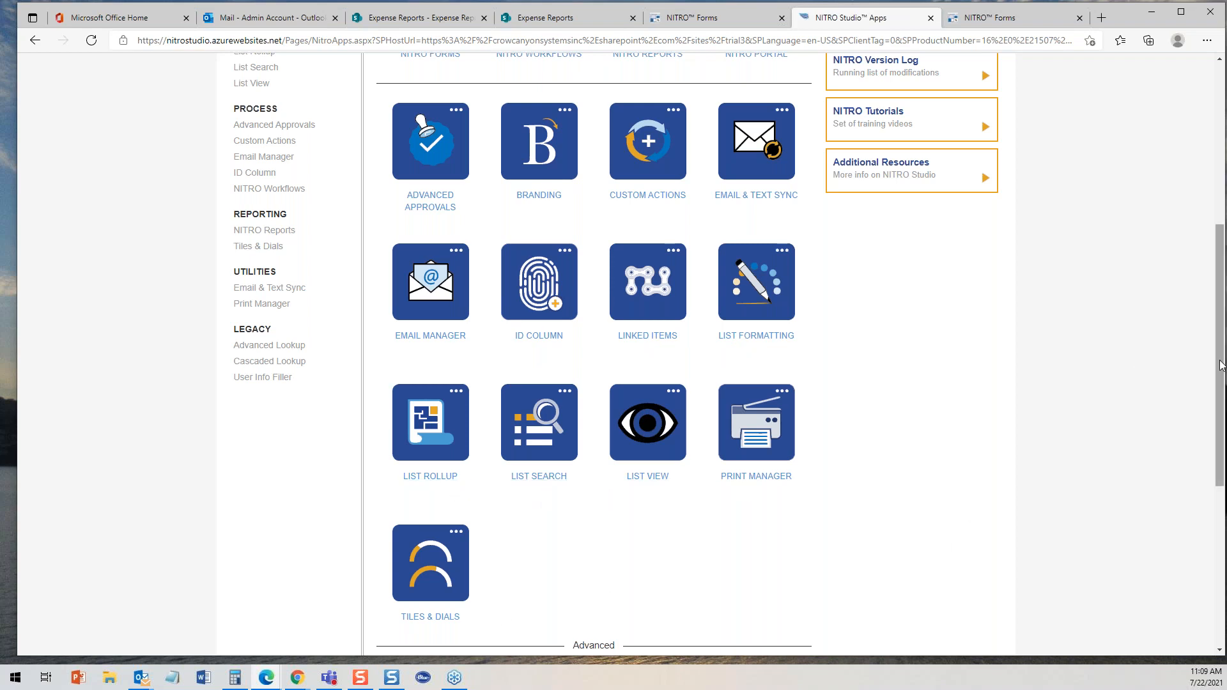
pyautogui.scroll(-4, 720, 562)
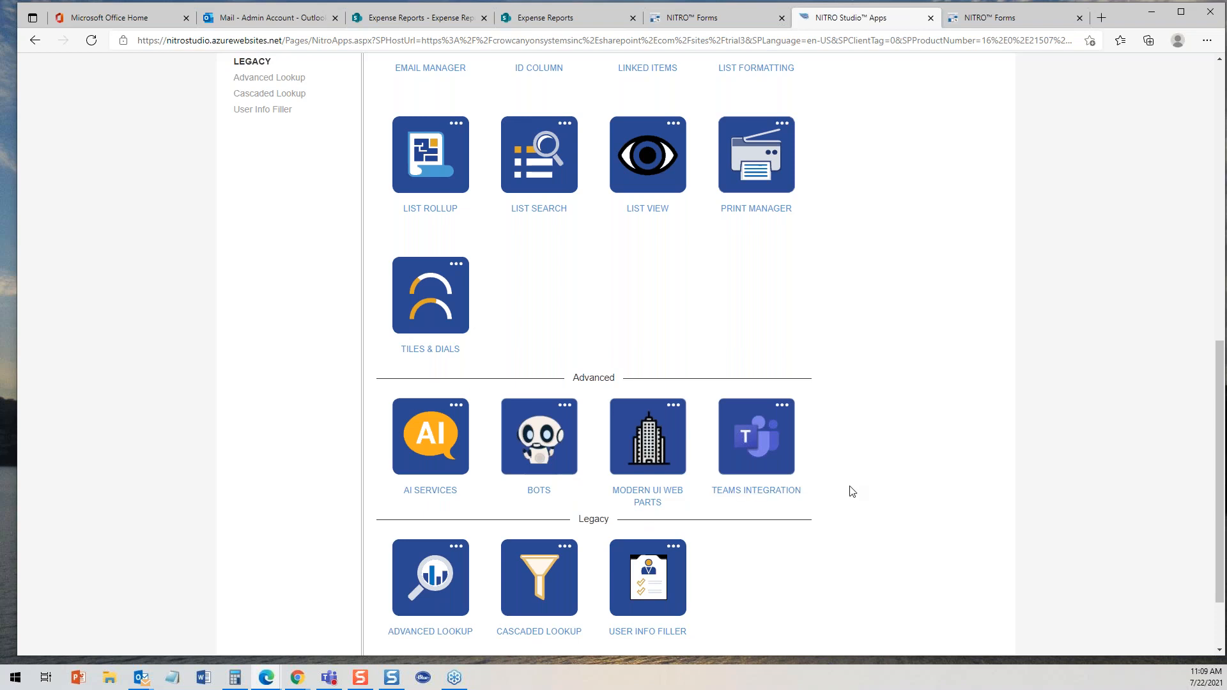
pyautogui.moveTo(1220, 388); pyautogui.dragTo(1204, 332)
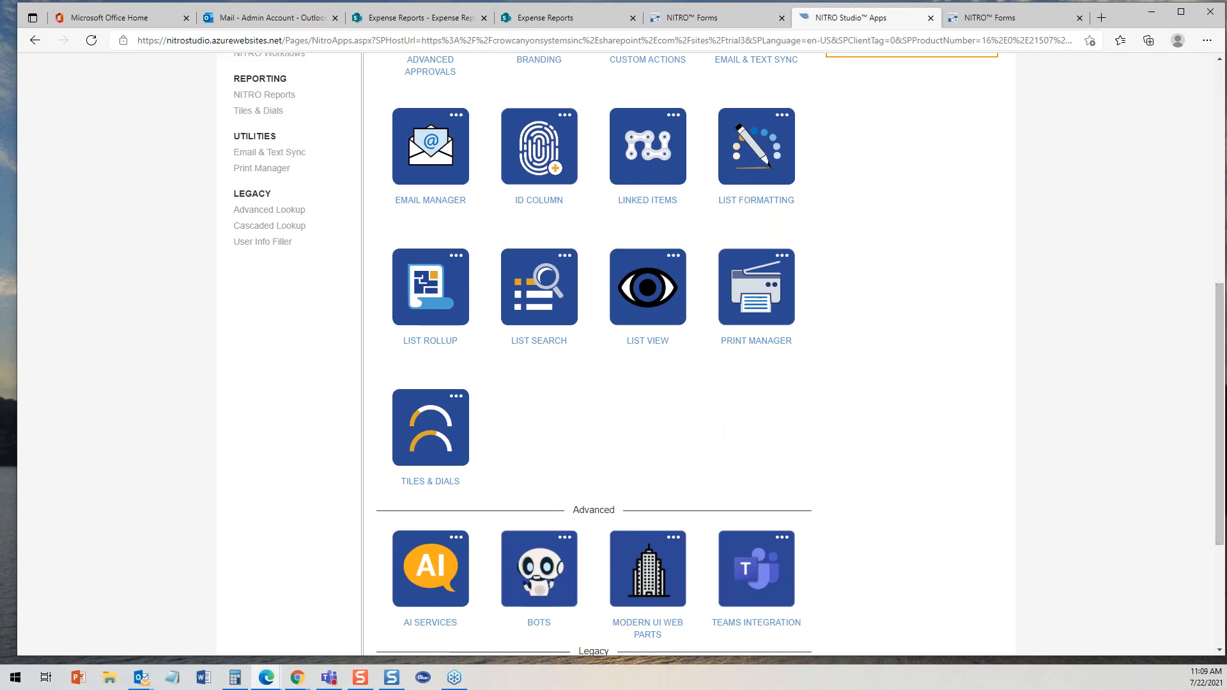
pyautogui.moveTo(1218, 346); pyautogui.dragTo(1212, 109)
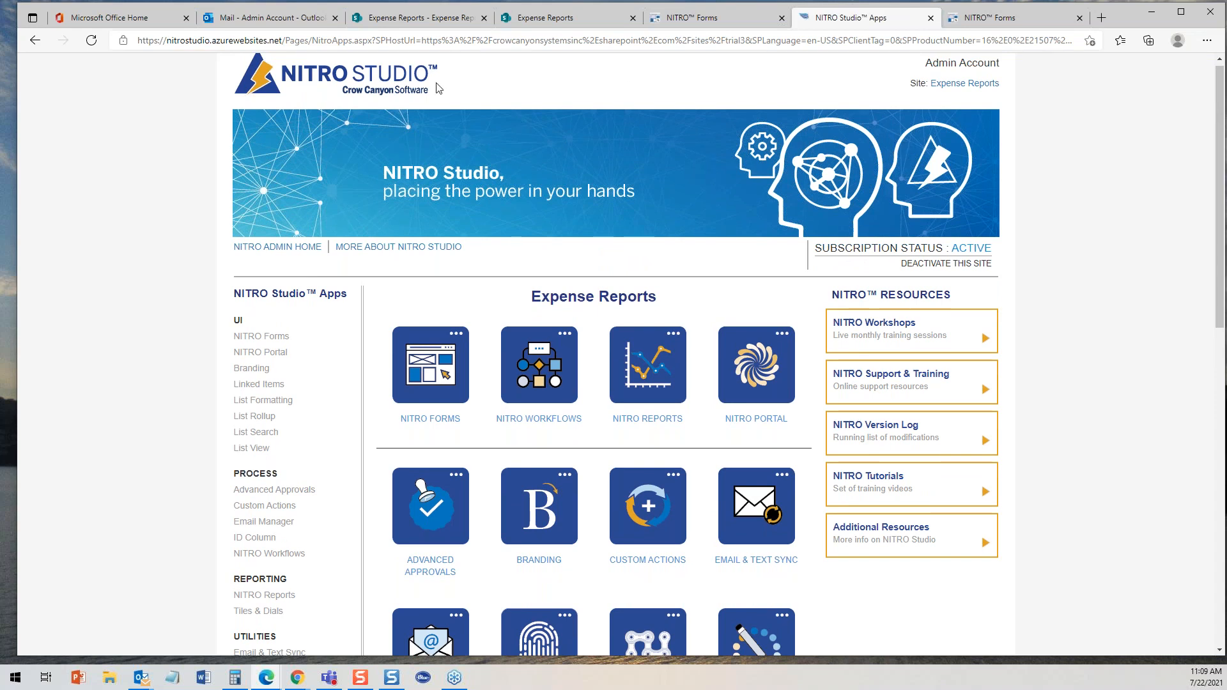
# - Open the NYC Trip expense report from the Expense Reports list to view it, then close it
pyautogui.click(443, 19)
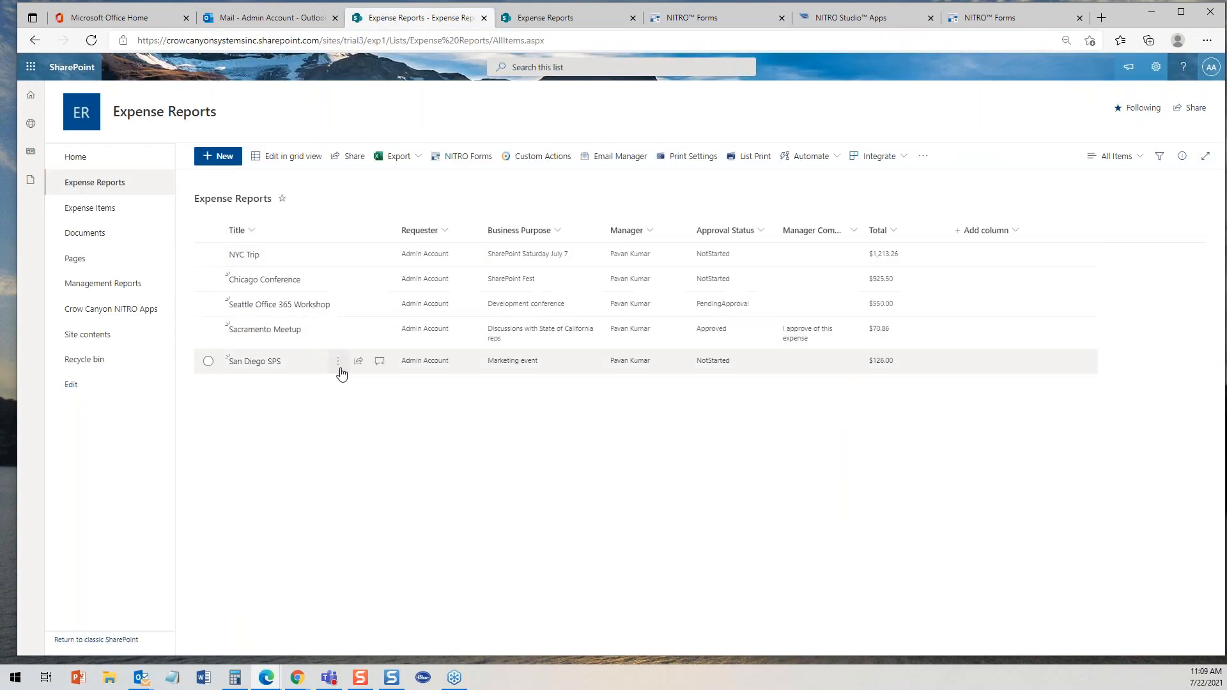
pyautogui.click(249, 259)
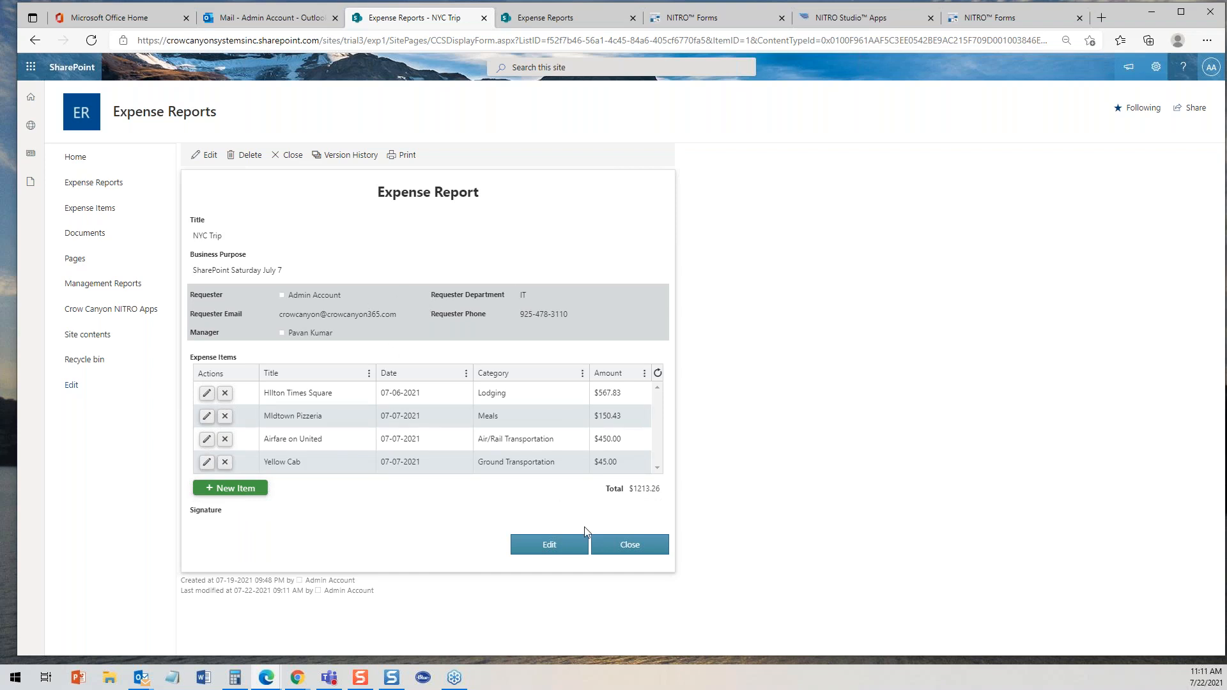
pyautogui.click(626, 547)
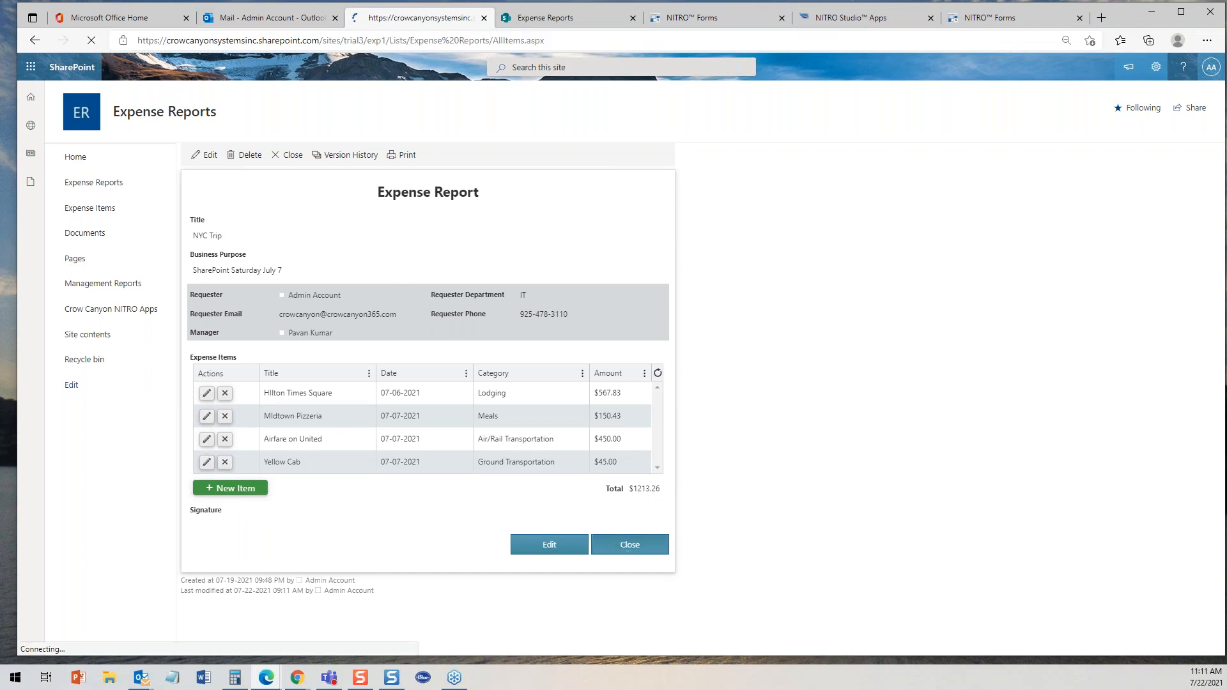
# - Start a new expense report and set its title to Trip to Las Vegas
pyautogui.click(216, 157)
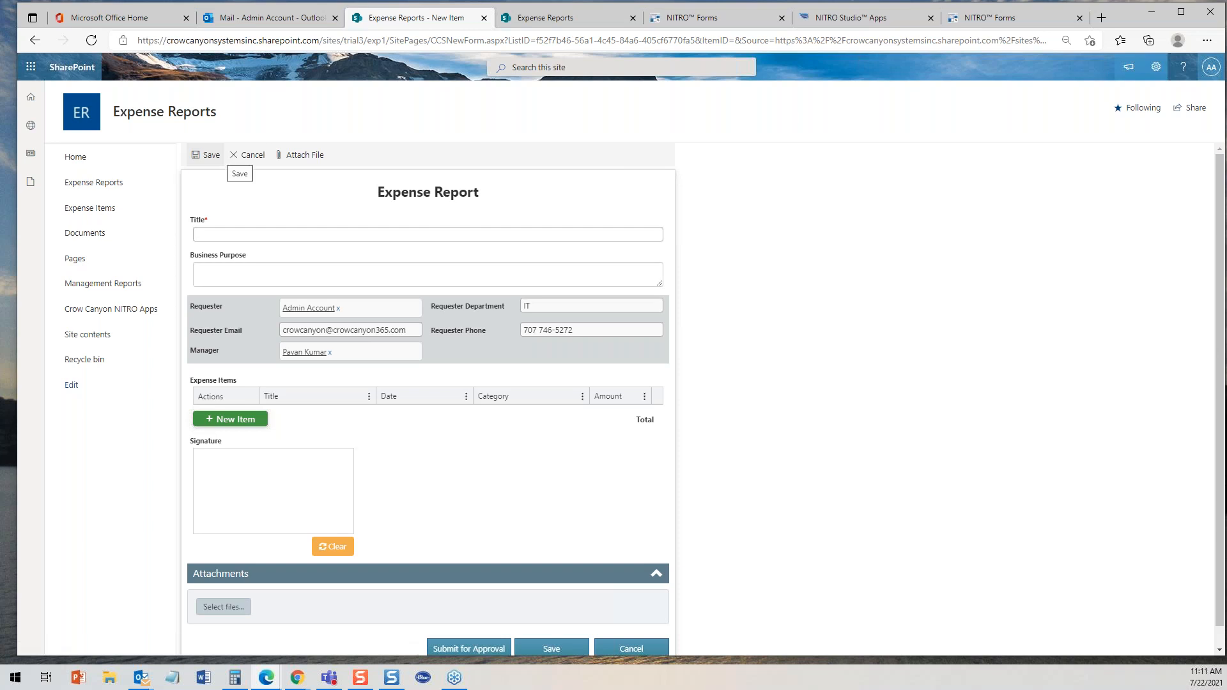
pyautogui.click(259, 234)
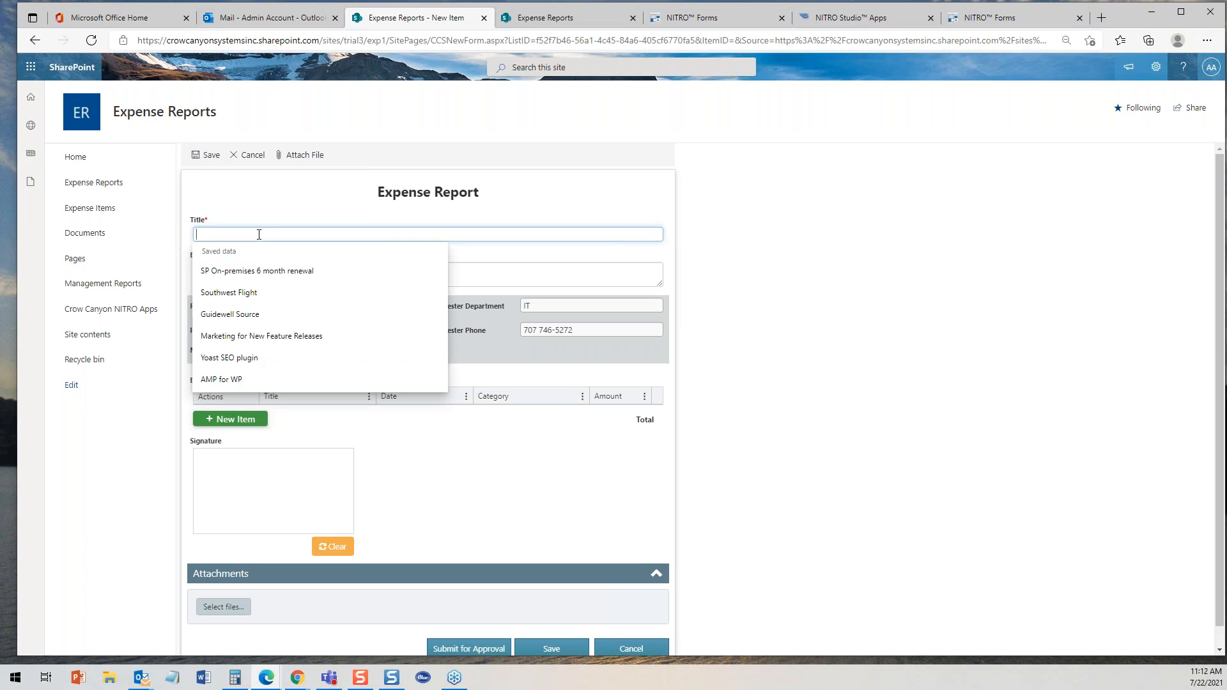
pyautogui.write('Trio')
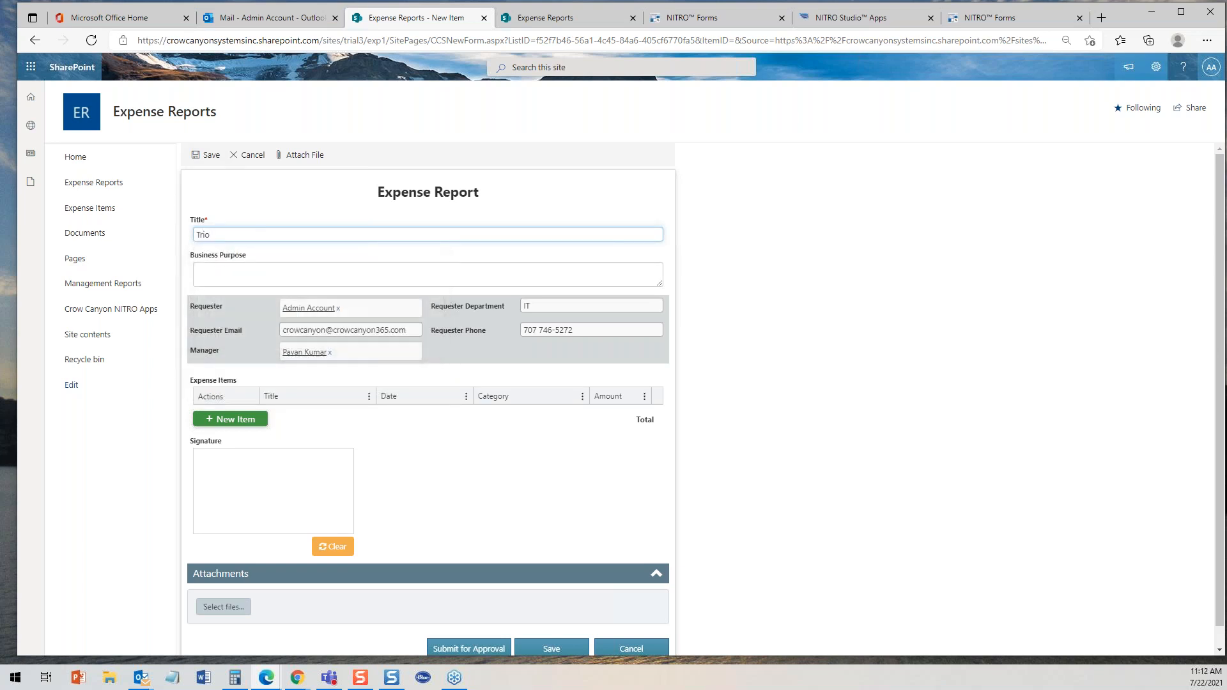
pyautogui.press('BackSpace')
pyautogui.write('ip to Las Vegas')
pyautogui.click(203, 234)
pyautogui.press('BackSpace')
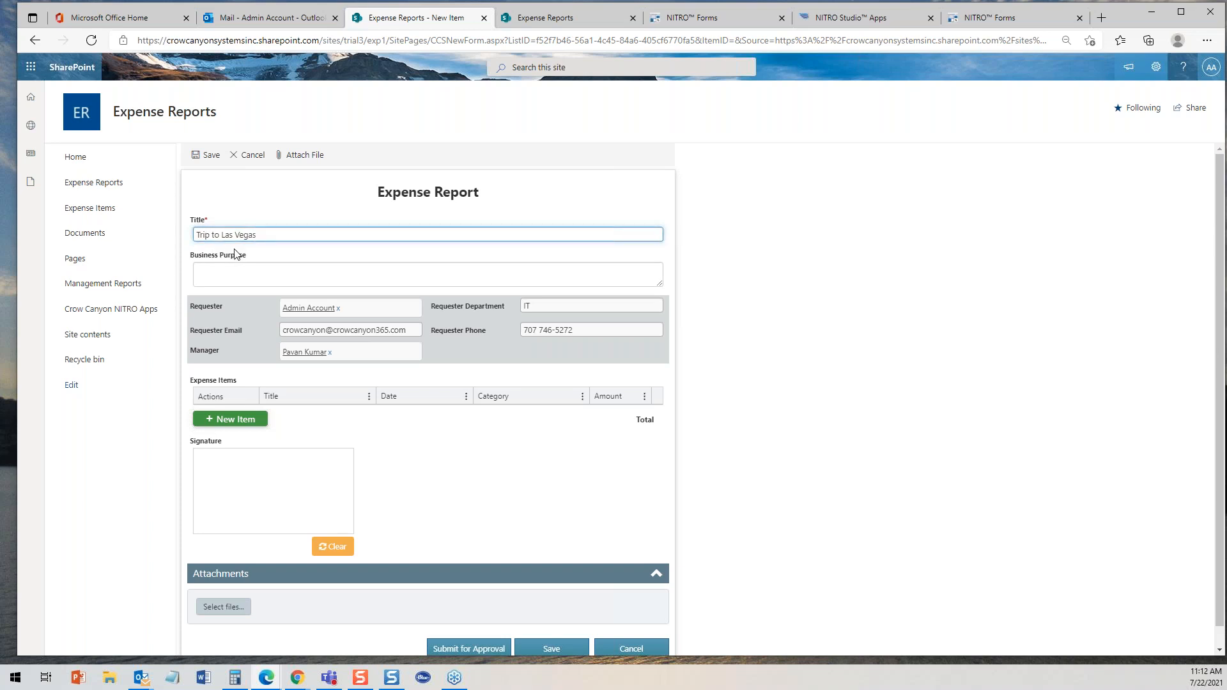
# - Enter Collaboration Summit as the report's business purpose
pyautogui.click(228, 274)
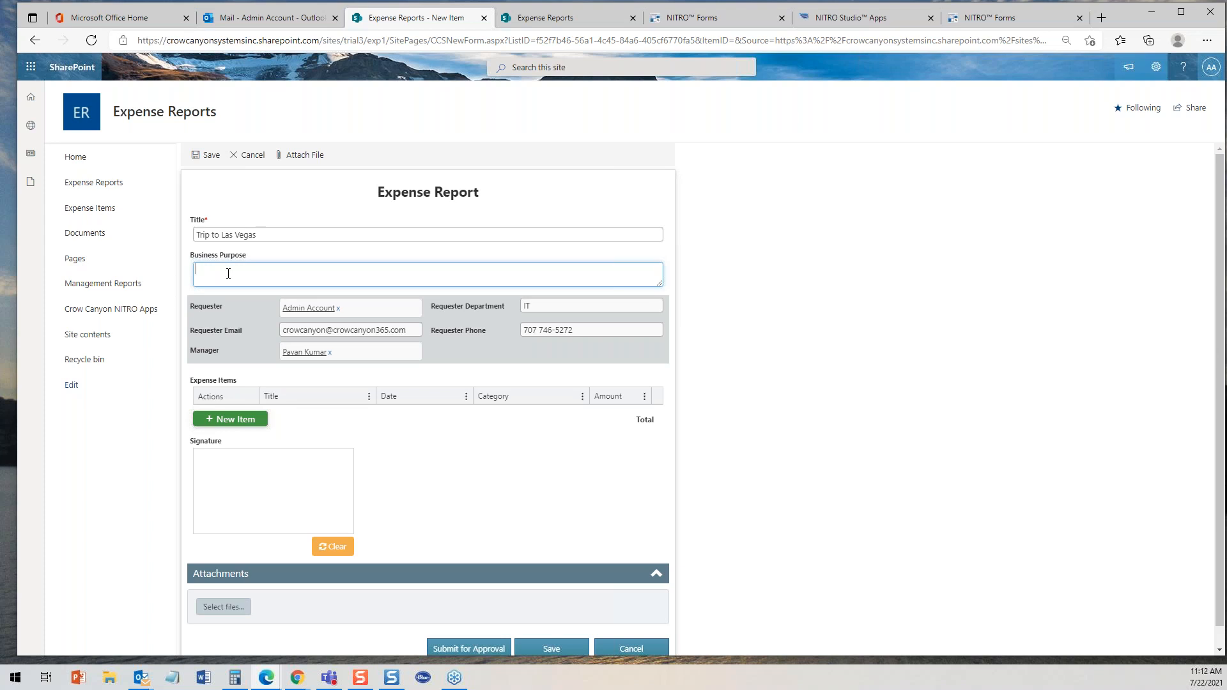
pyautogui.write('Collaboration Summit')
# - Add a new expense item titled Southwest Flight dated 06-22-2021
pyautogui.click(235, 420)
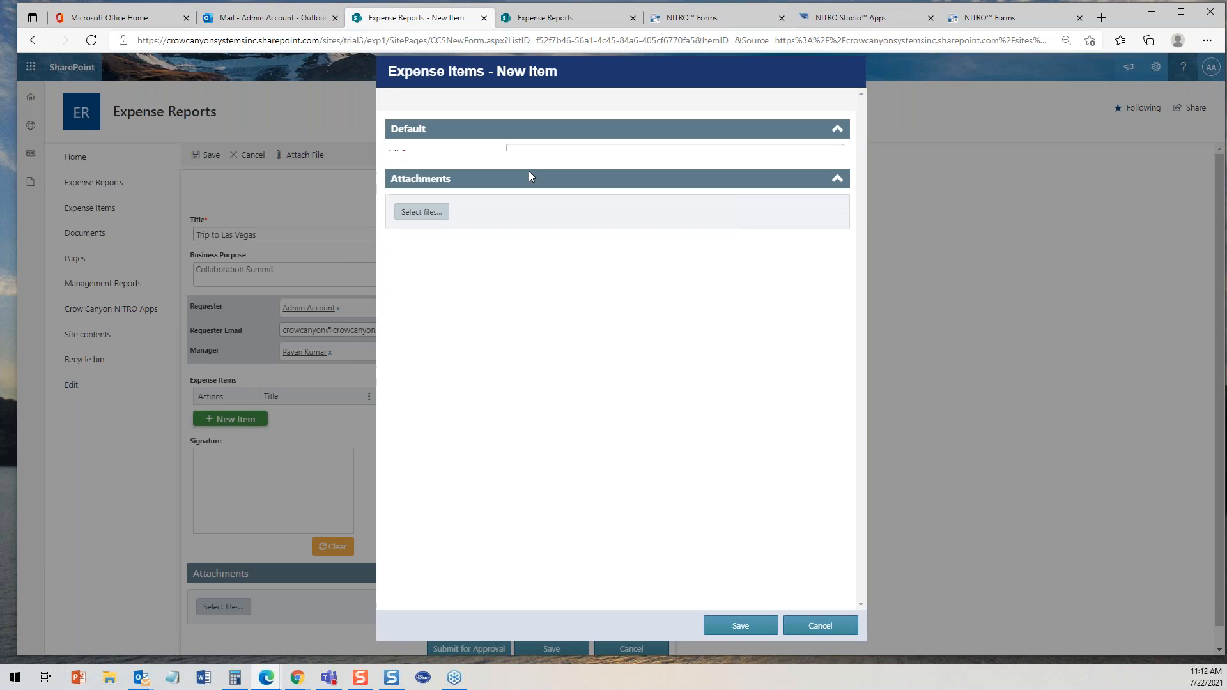
pyautogui.click(543, 153)
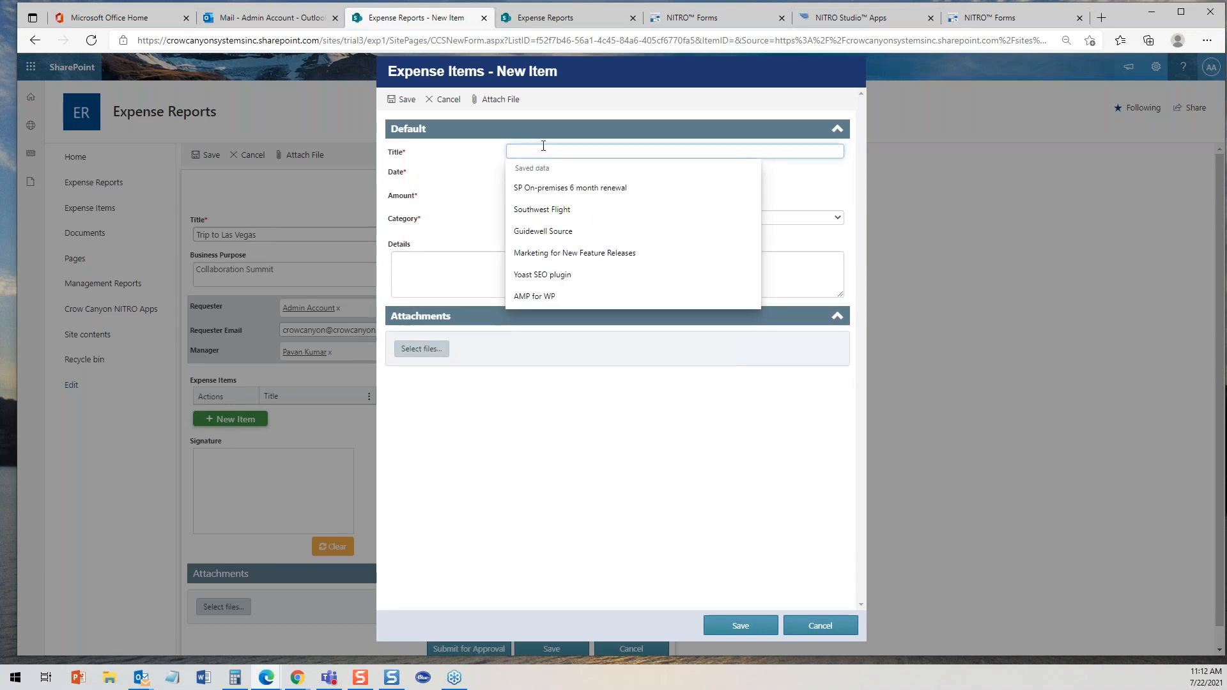
pyautogui.click(551, 209)
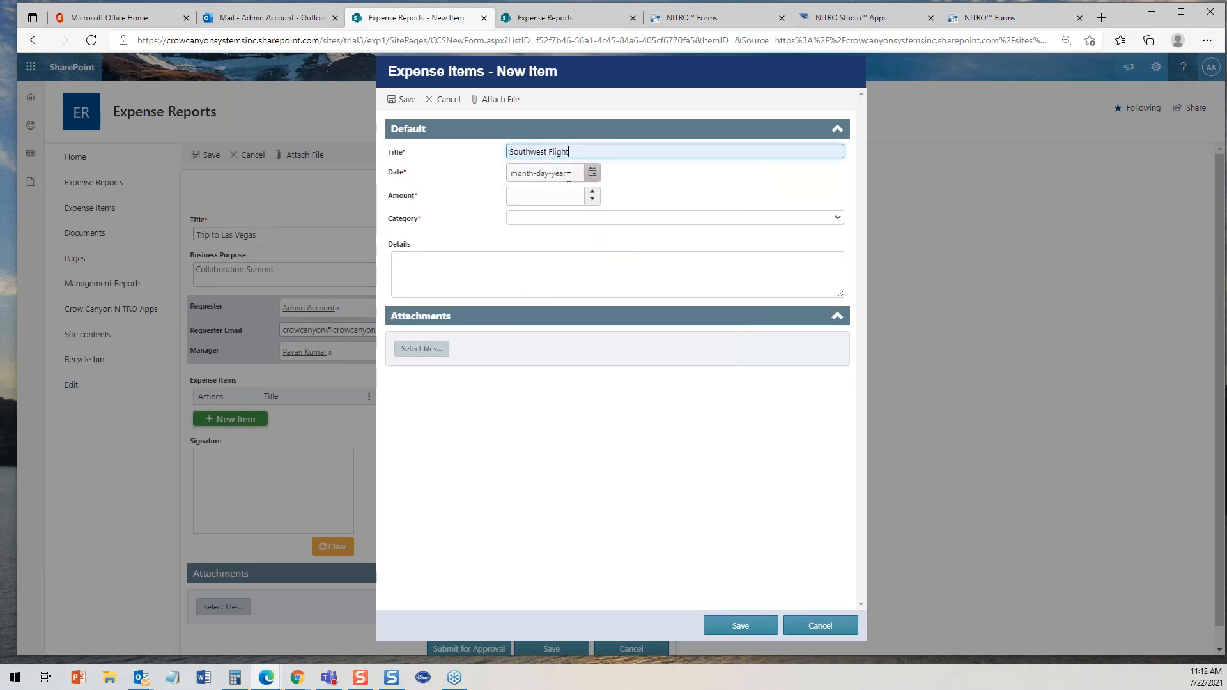
pyautogui.click(592, 172)
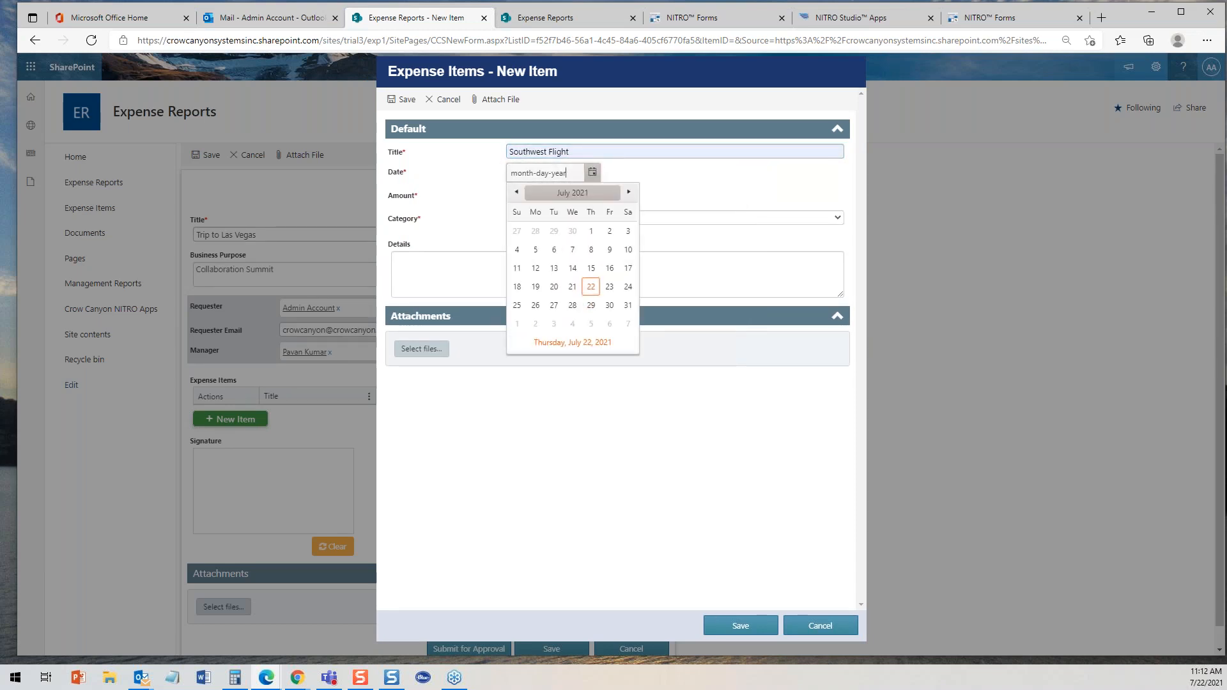
pyautogui.click(517, 193)
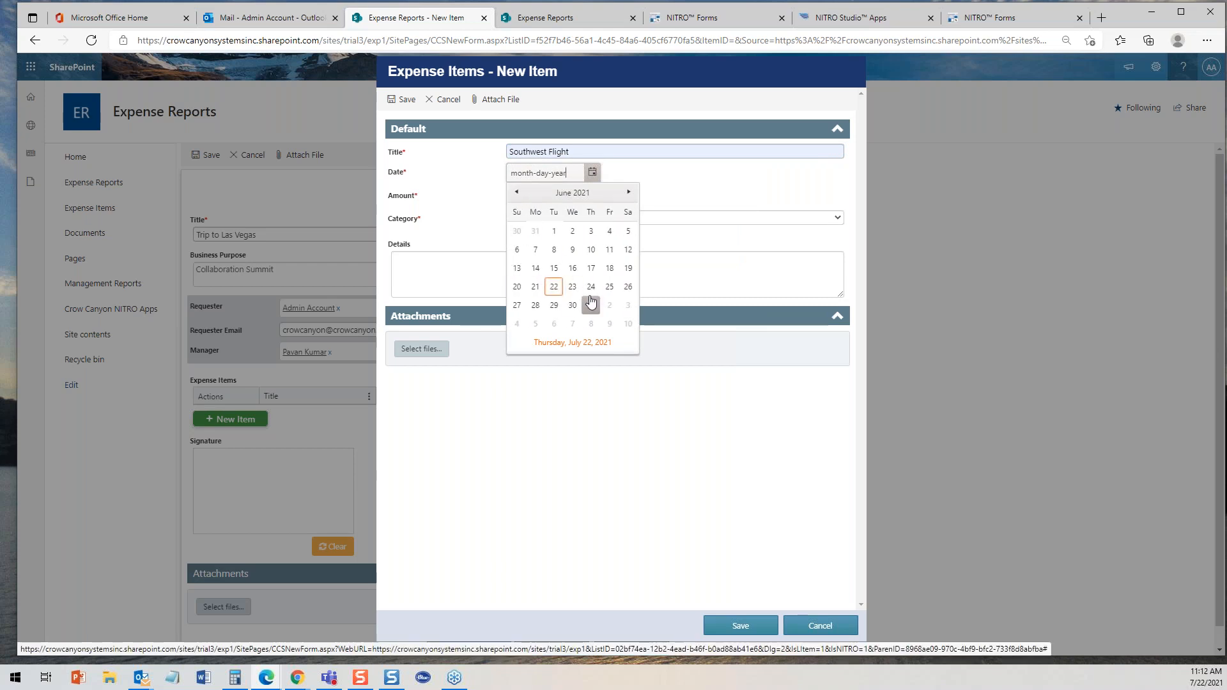
pyautogui.click(554, 289)
# - Set the item's amount to 150 and category to Air/Rail Transportation, then save the item
pyautogui.click(538, 197)
pyautogui.write('150')
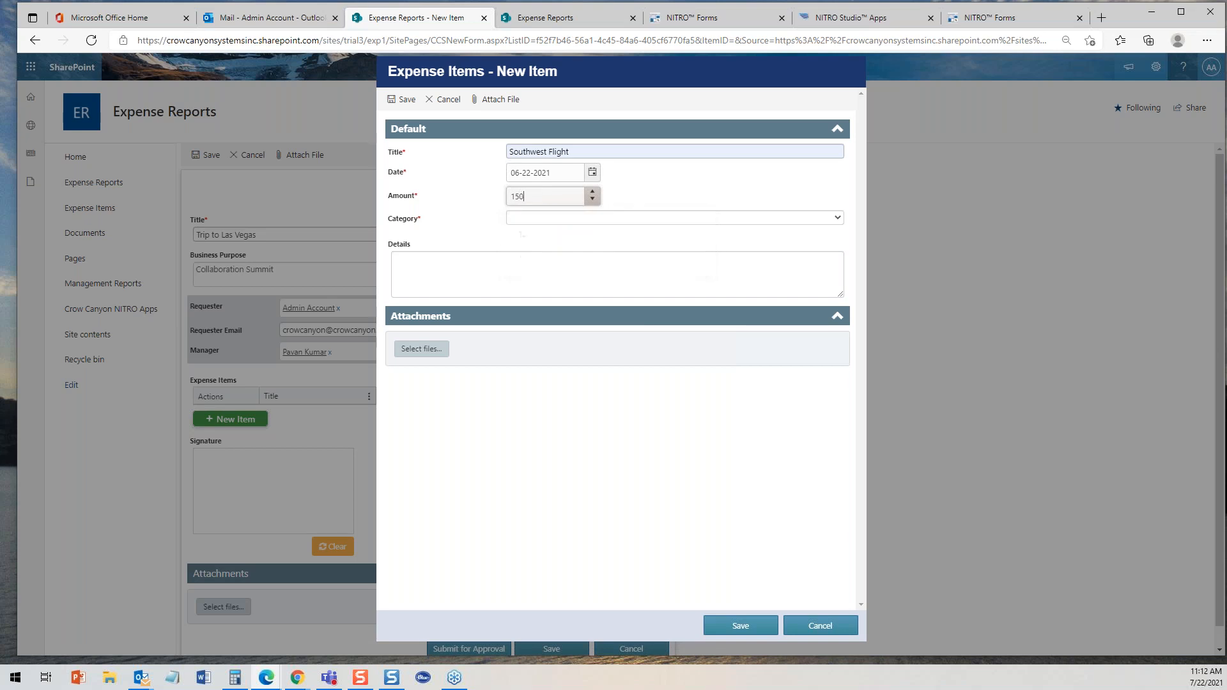
pyautogui.click(544, 218)
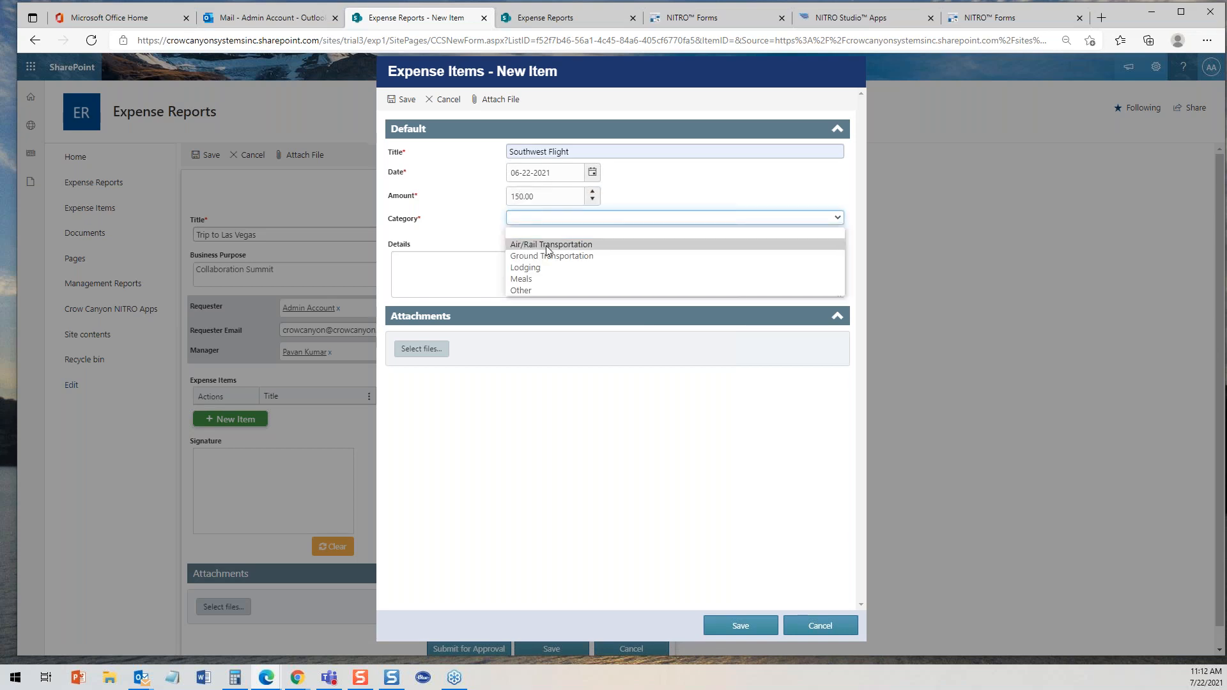
pyautogui.click(553, 245)
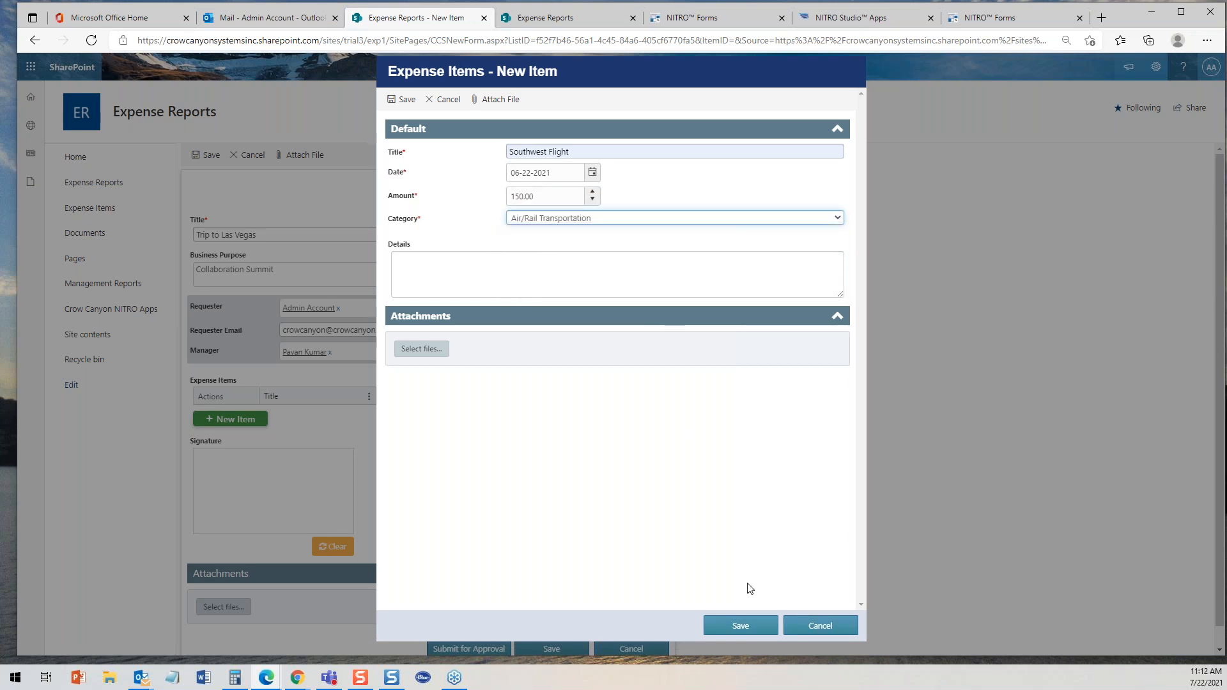
pyautogui.click(736, 627)
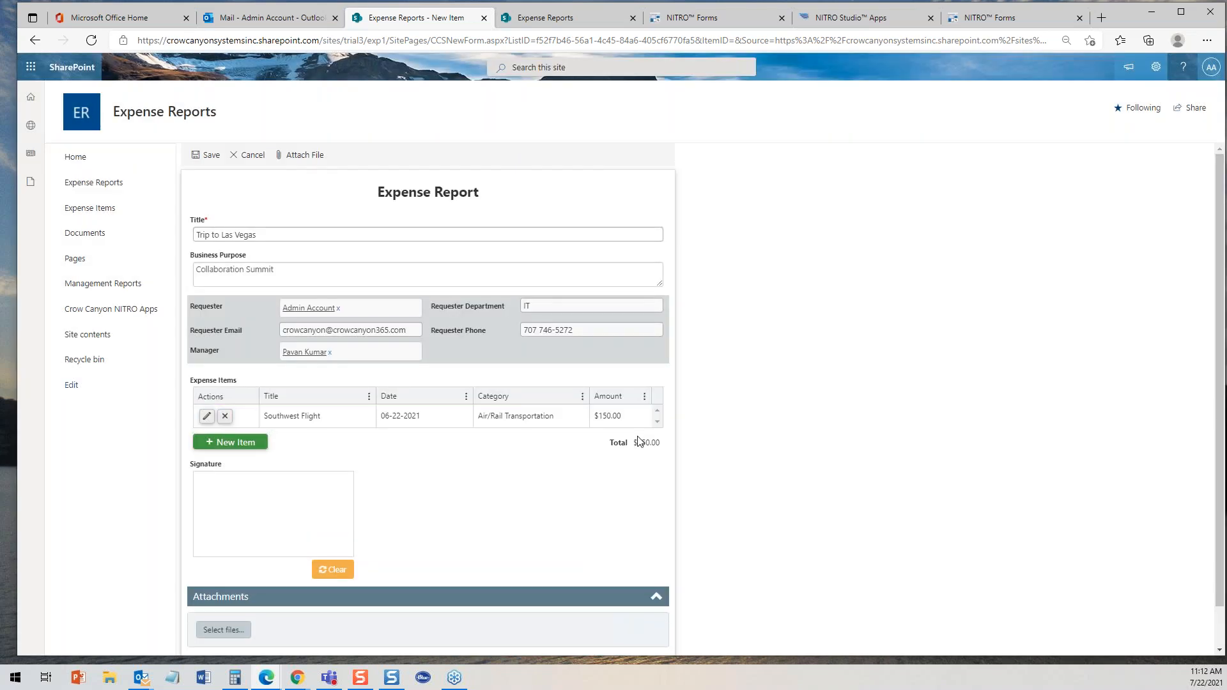
# - Add another expense item titled Desert Rose Resort
pyautogui.click(231, 443)
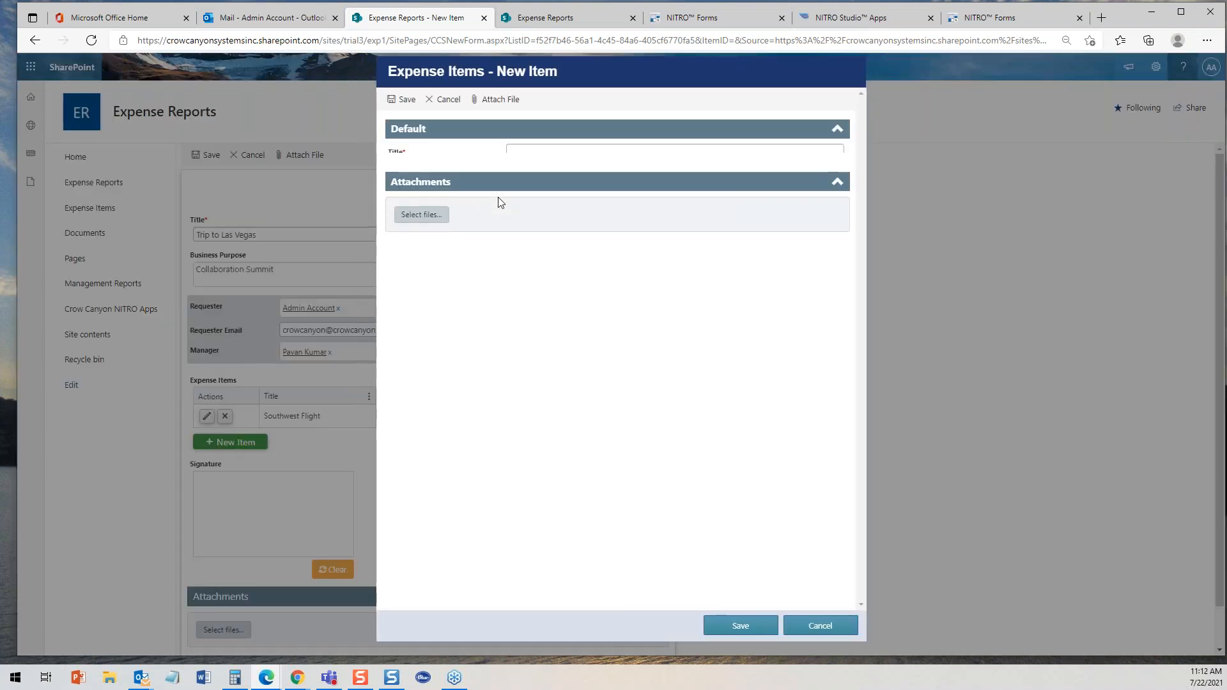
pyautogui.click(521, 153)
pyautogui.write('Desert Rost')
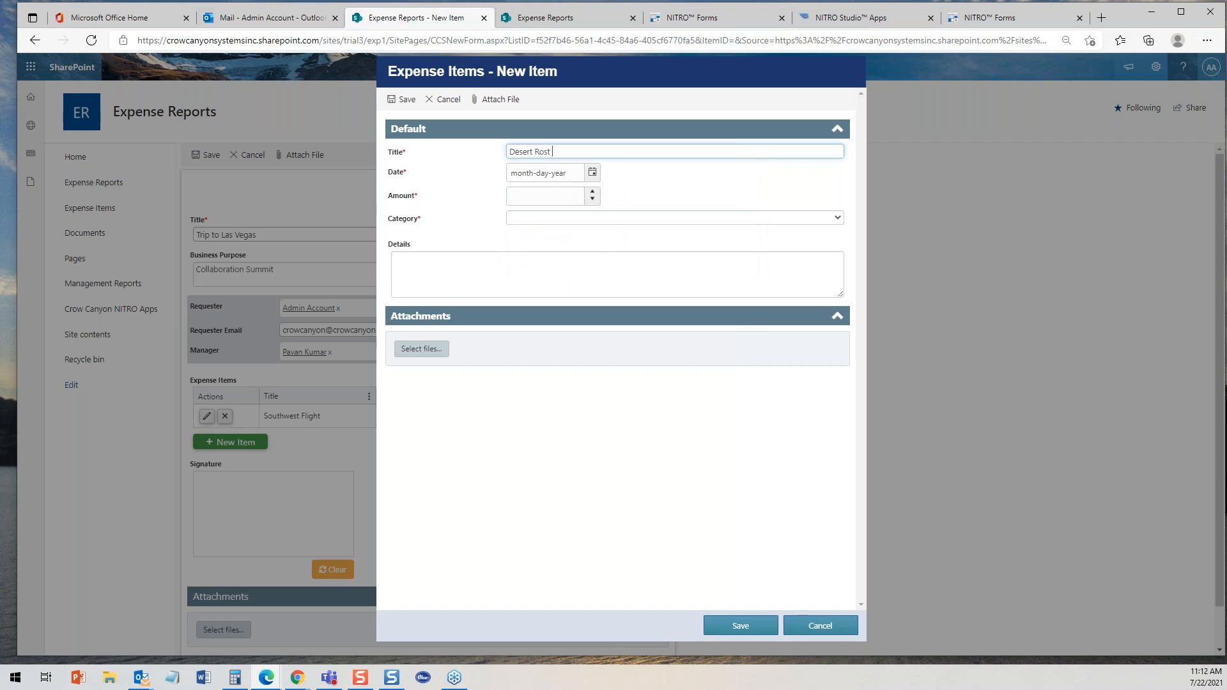
pyautogui.write(' Res6t')
pyautogui.write('or')
# - Set the Desert Rose Resort item's date to 07-23-2021 and its amount to 750
pyautogui.click(592, 172)
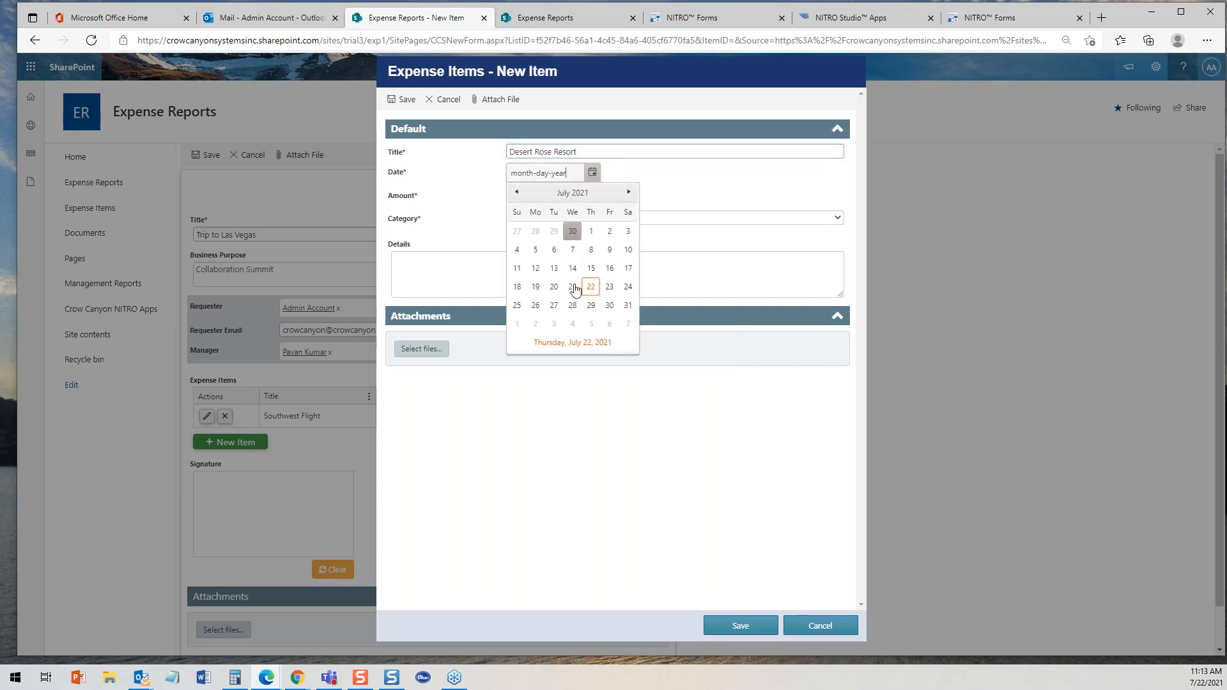
pyautogui.click(607, 288)
pyautogui.click(557, 195)
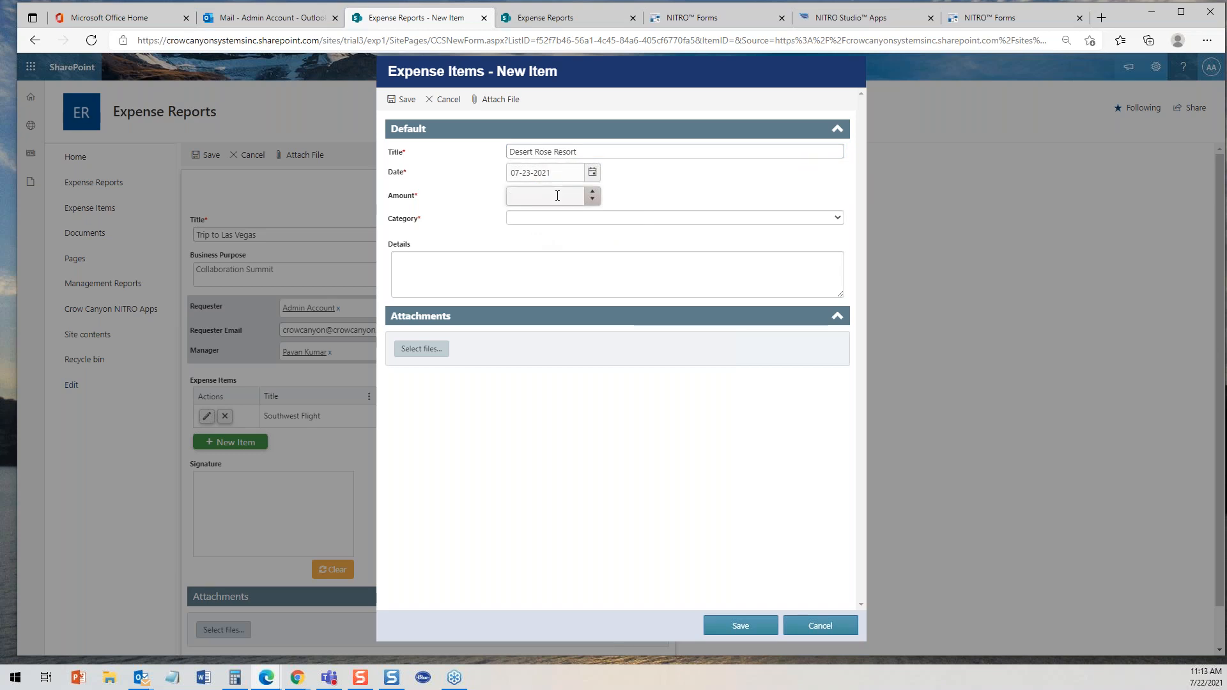
pyautogui.write('750')
# - Set the item's category to Lodging and save the expense item
pyautogui.click(566, 218)
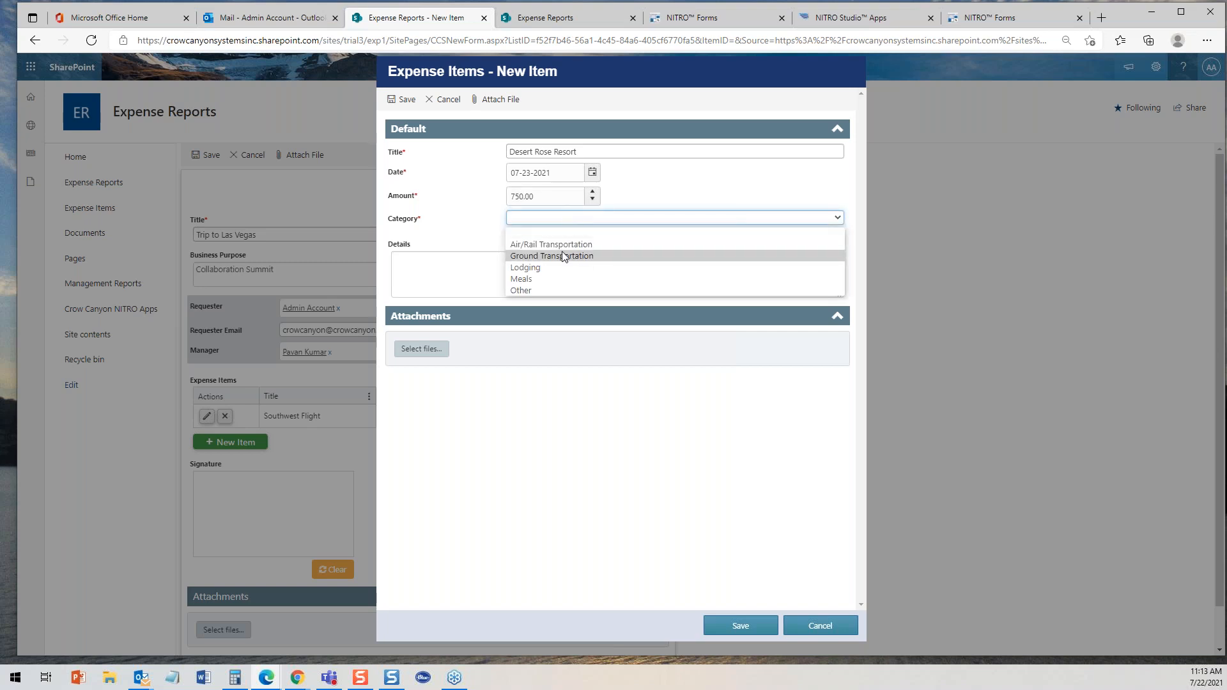
pyautogui.click(557, 268)
pyautogui.click(474, 275)
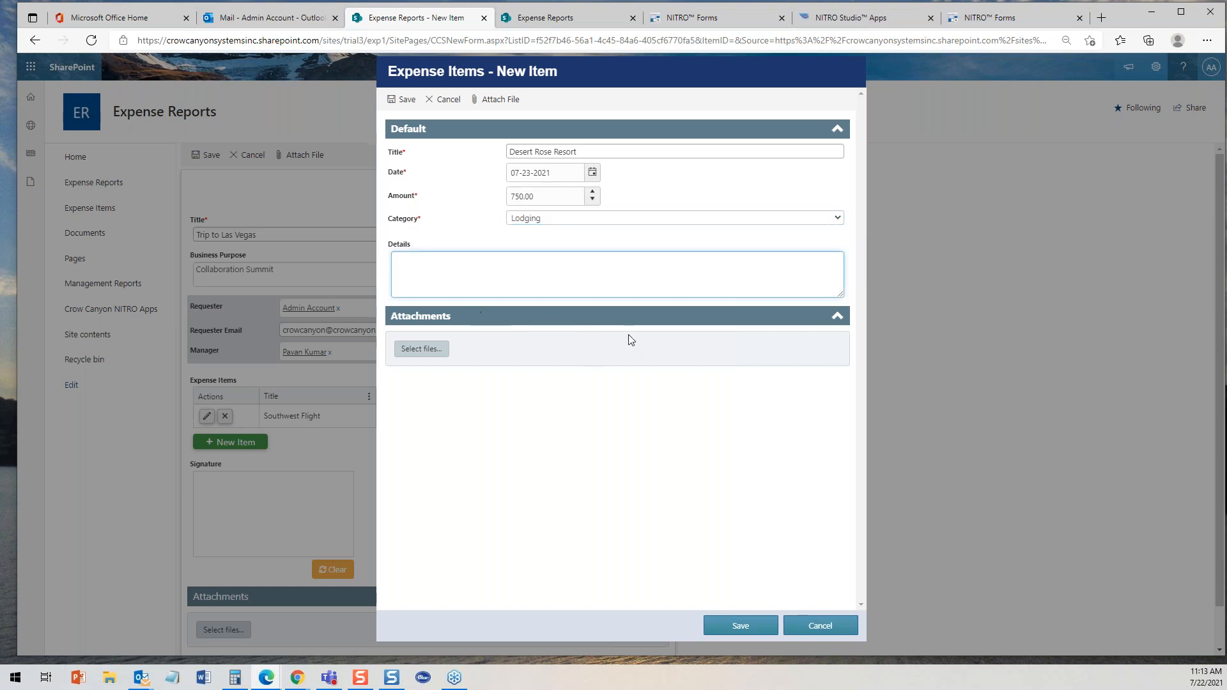
pyautogui.click(740, 626)
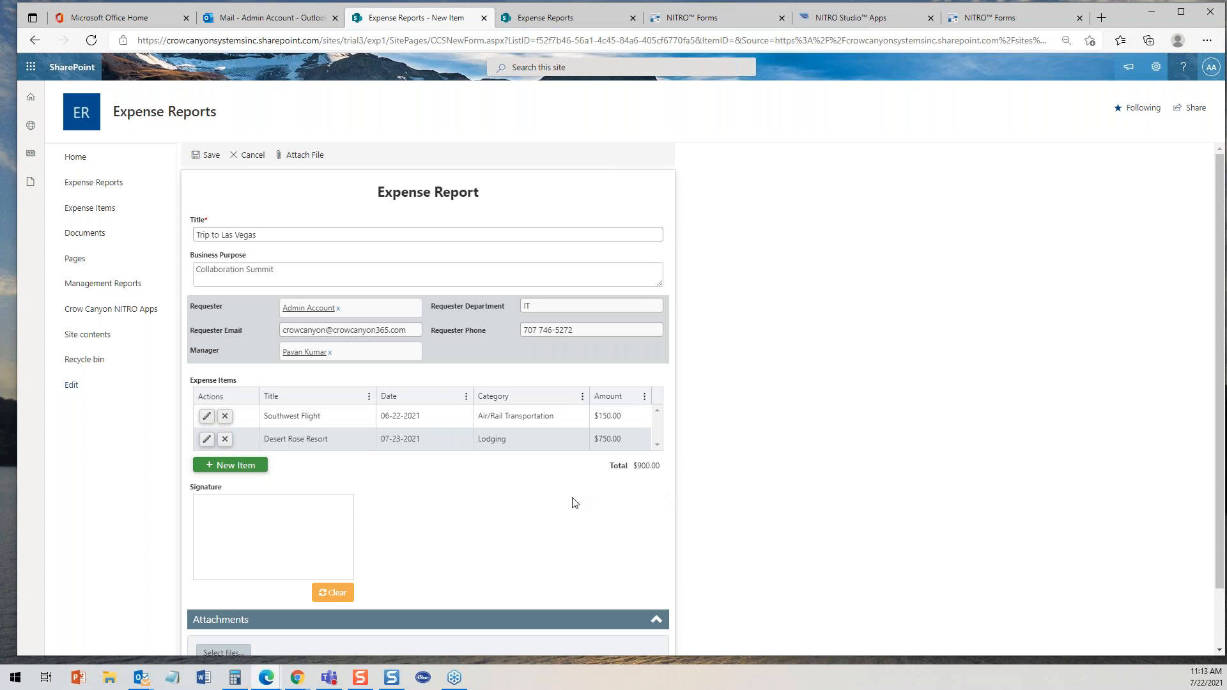
# - Draw a signature in the signature box and submit the expense report for approval
pyautogui.moveTo(226, 521); pyautogui.dragTo(202, 531)
pyautogui.moveTo(243, 556)
pyautogui.mouseDown()
pyautogui.moveTo(260, 532)
pyautogui.moveTo(283, 549)
pyautogui.moveTo(275, 530)
pyautogui.moveTo(305, 543)
pyautogui.mouseUp()
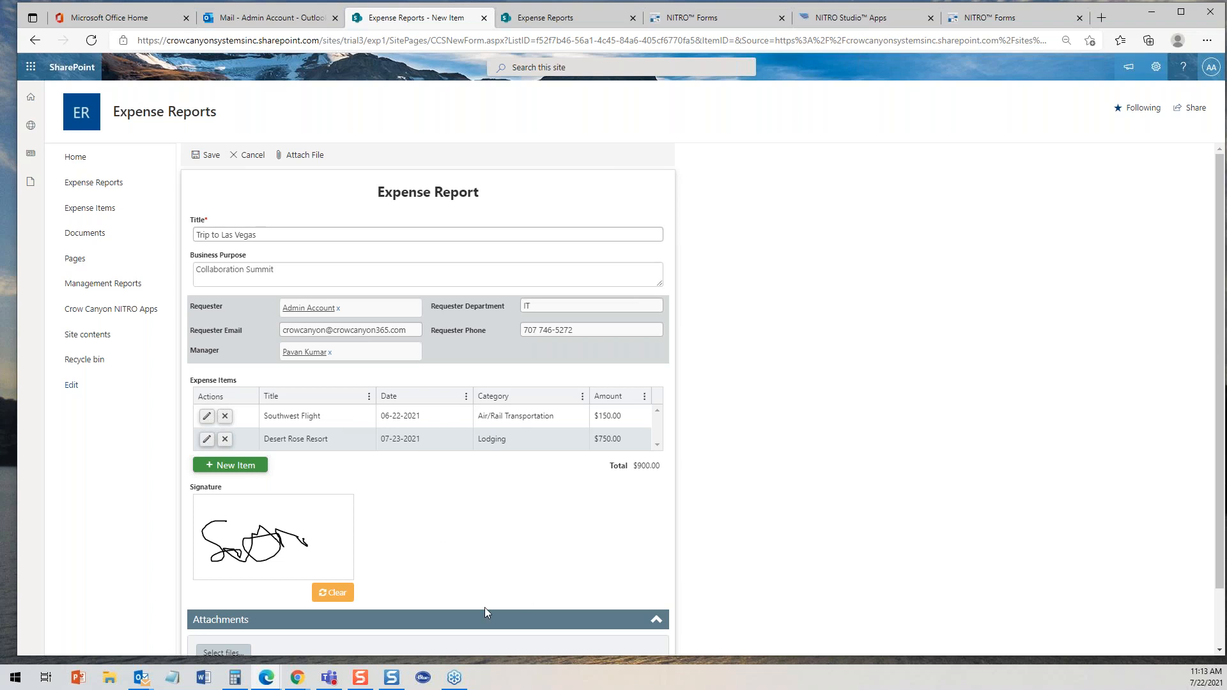
pyautogui.scroll(-2, 1221, 322)
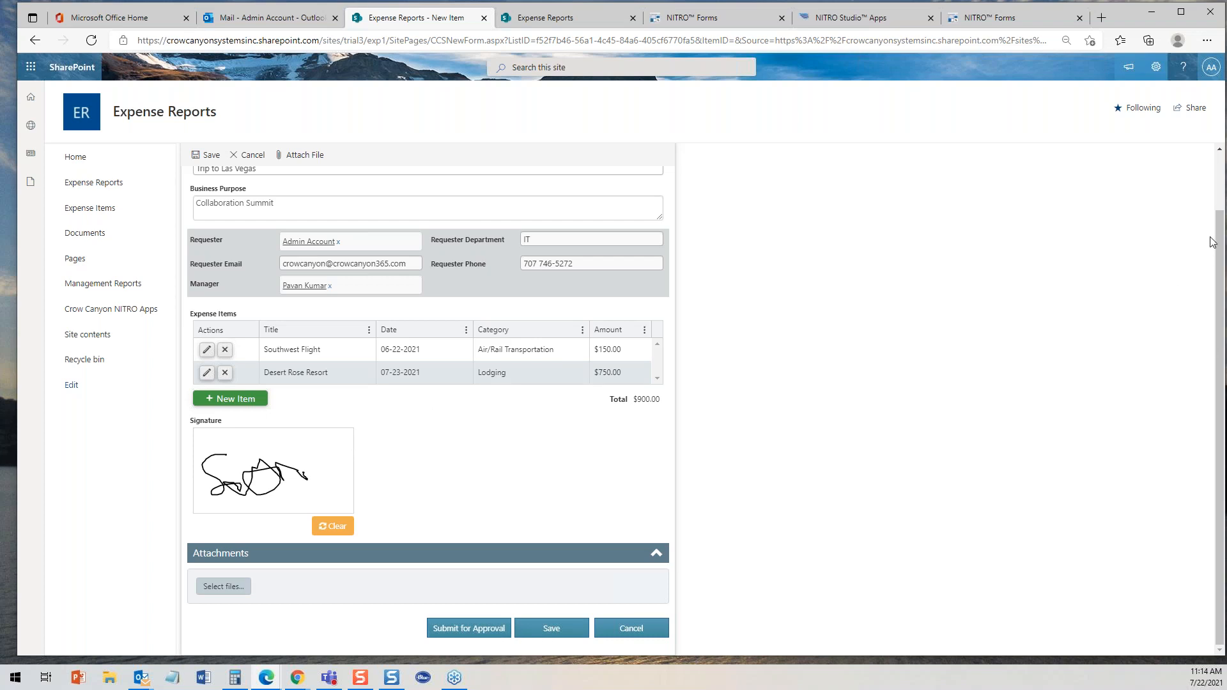
pyautogui.scroll(1, 1220, 233)
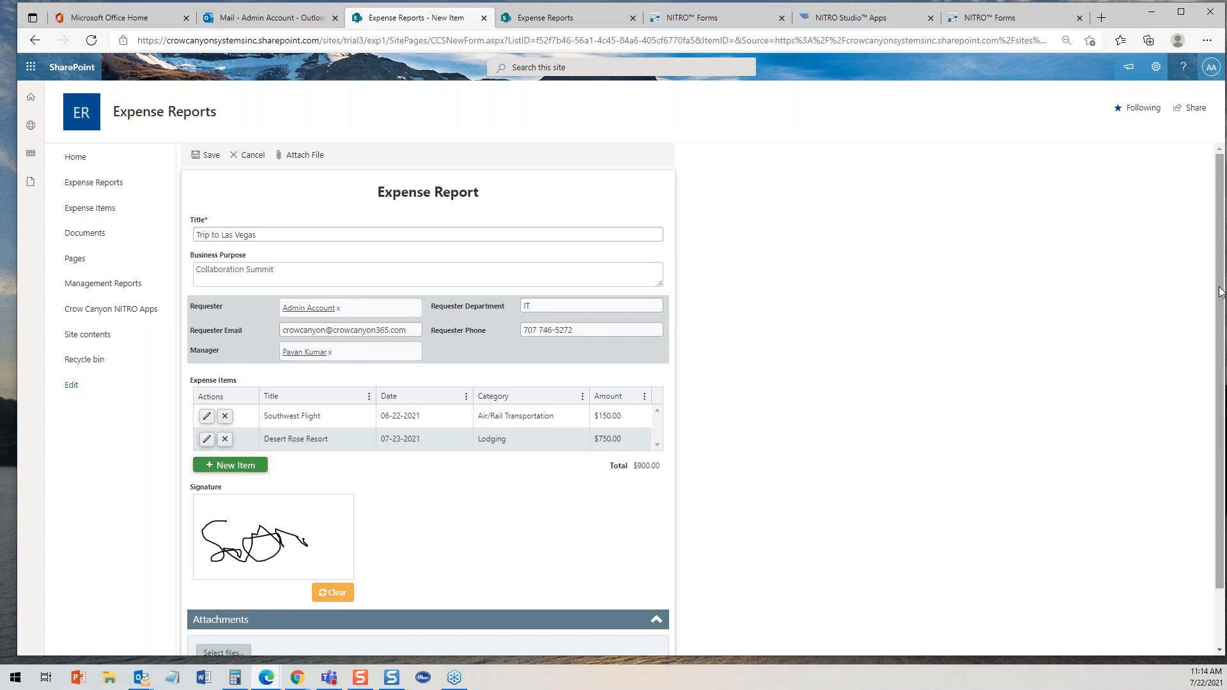
pyautogui.scroll(-1, 1220, 297)
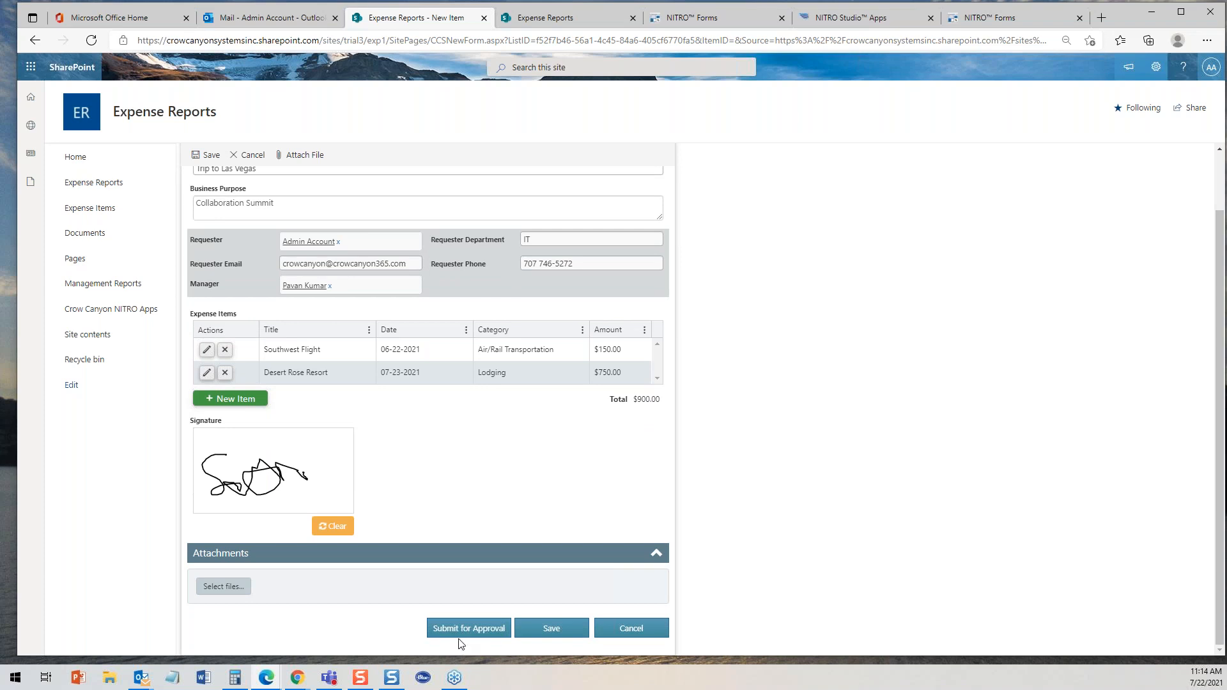
pyautogui.click(462, 632)
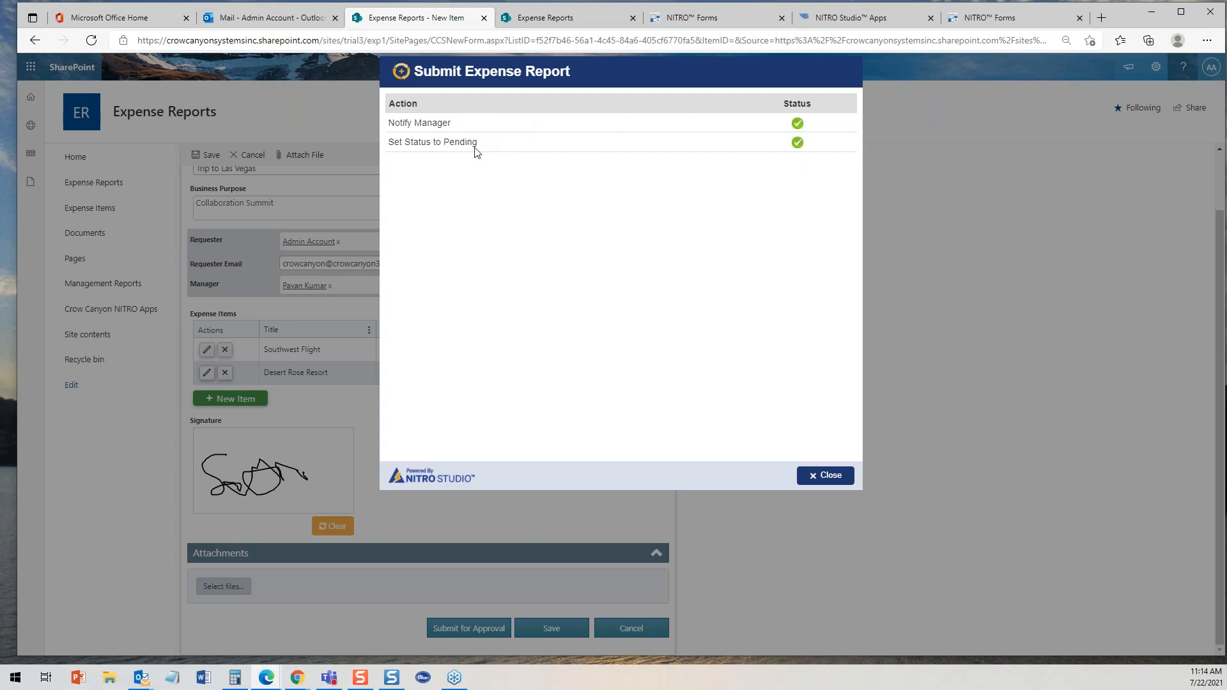
pyautogui.click(828, 476)
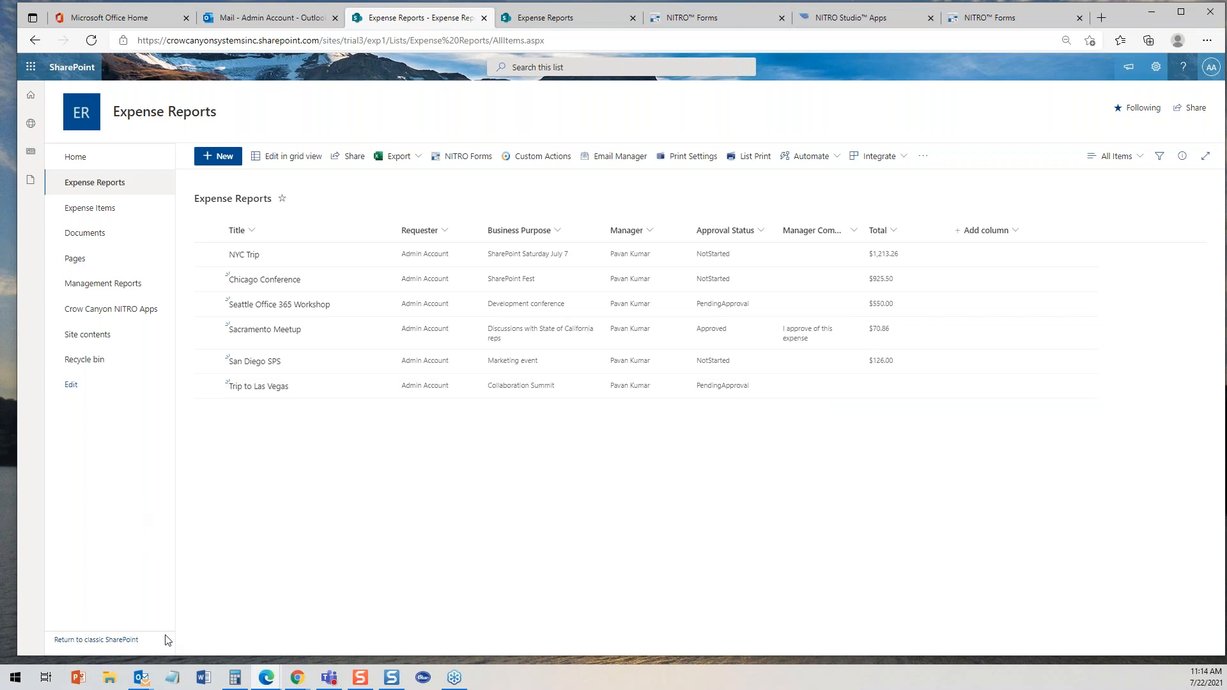
pyautogui.click(268, 677)
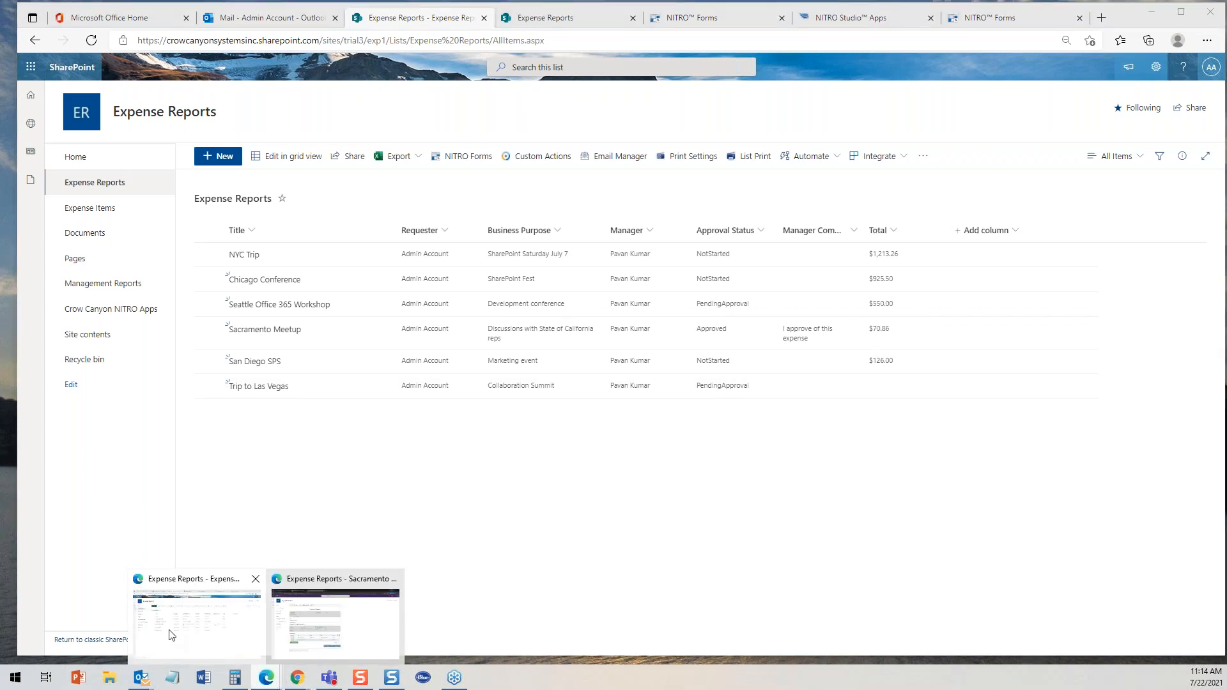
pyautogui.click(193, 635)
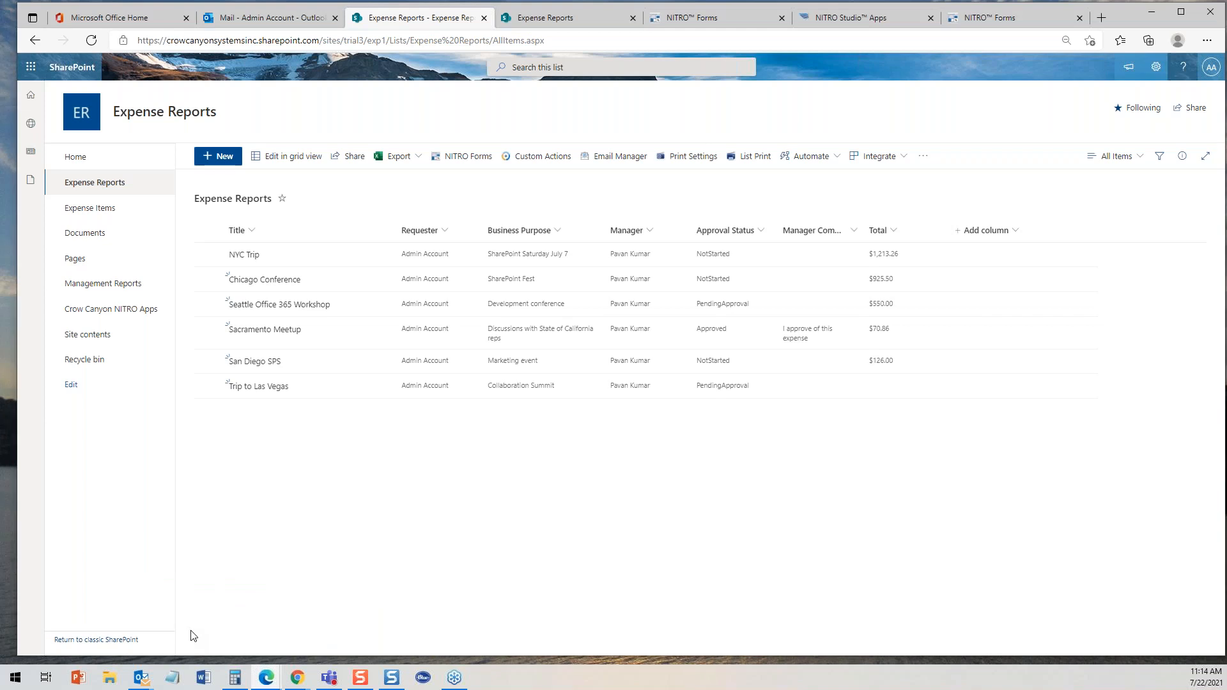
pyautogui.moveTo(305, 678)
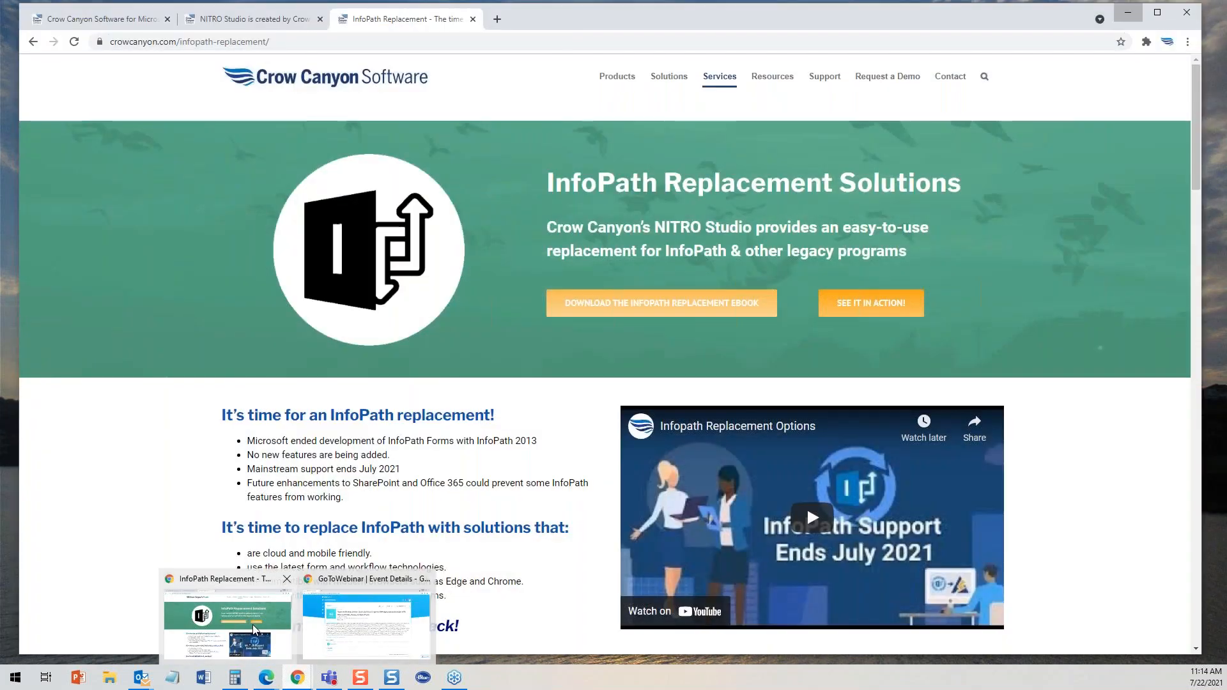
pyautogui.click(252, 623)
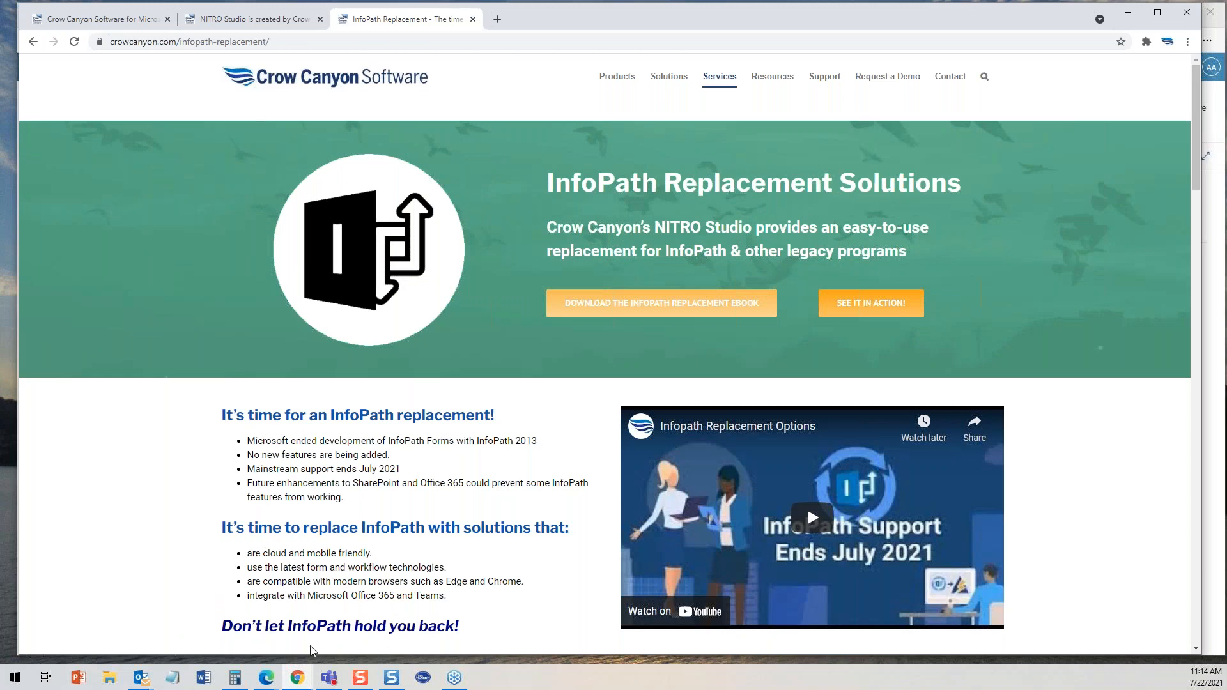
pyautogui.moveTo(265, 678)
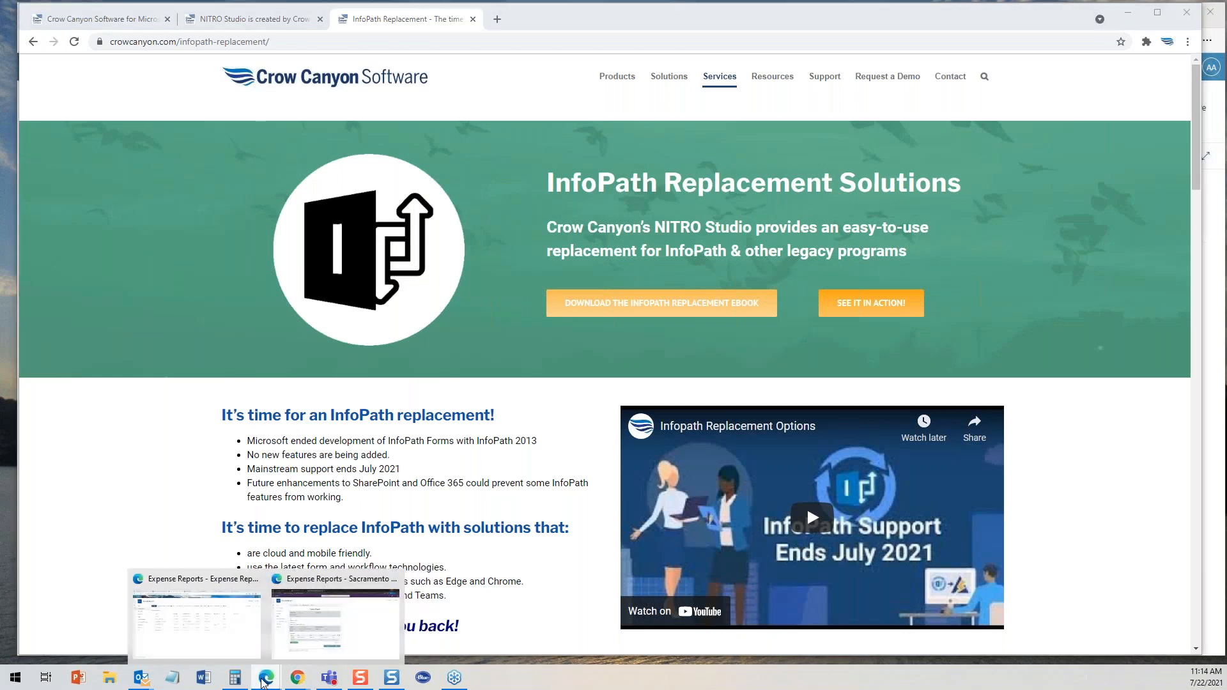
pyautogui.click(194, 629)
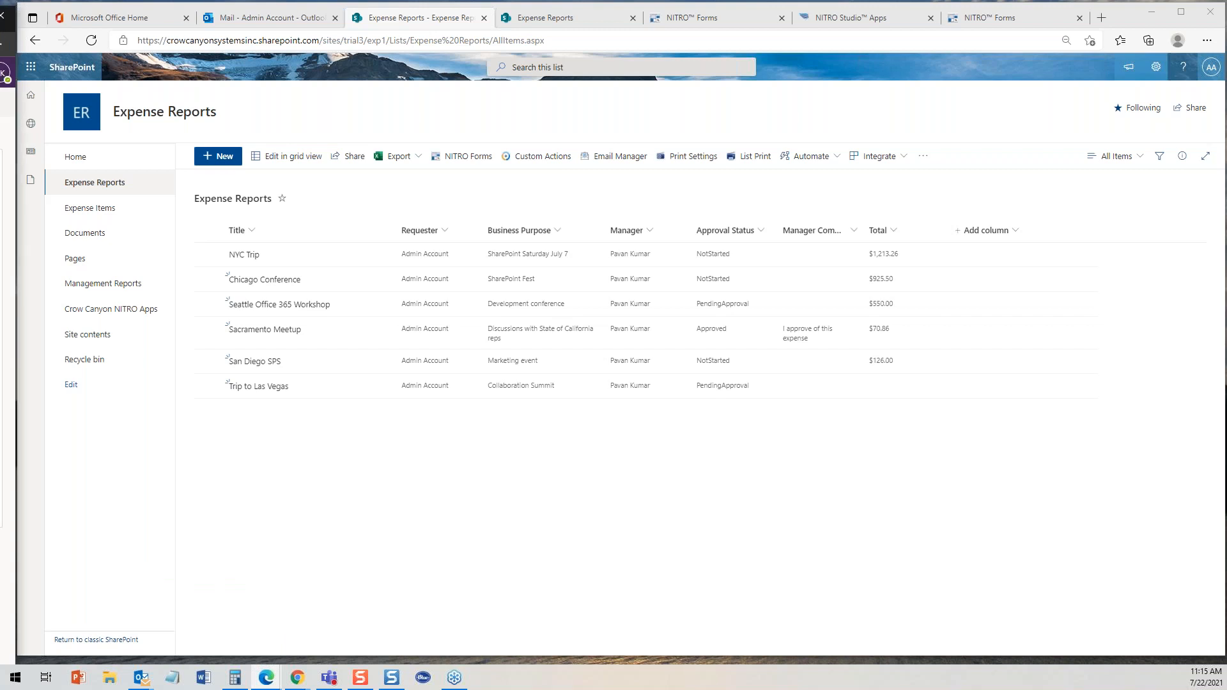
# - In the manager's Outlook mailbox, open the new expense report notification and follow its Trip to Las Vegas link
pyautogui.moveTo(0, 24); pyautogui.dragTo(570, 17)
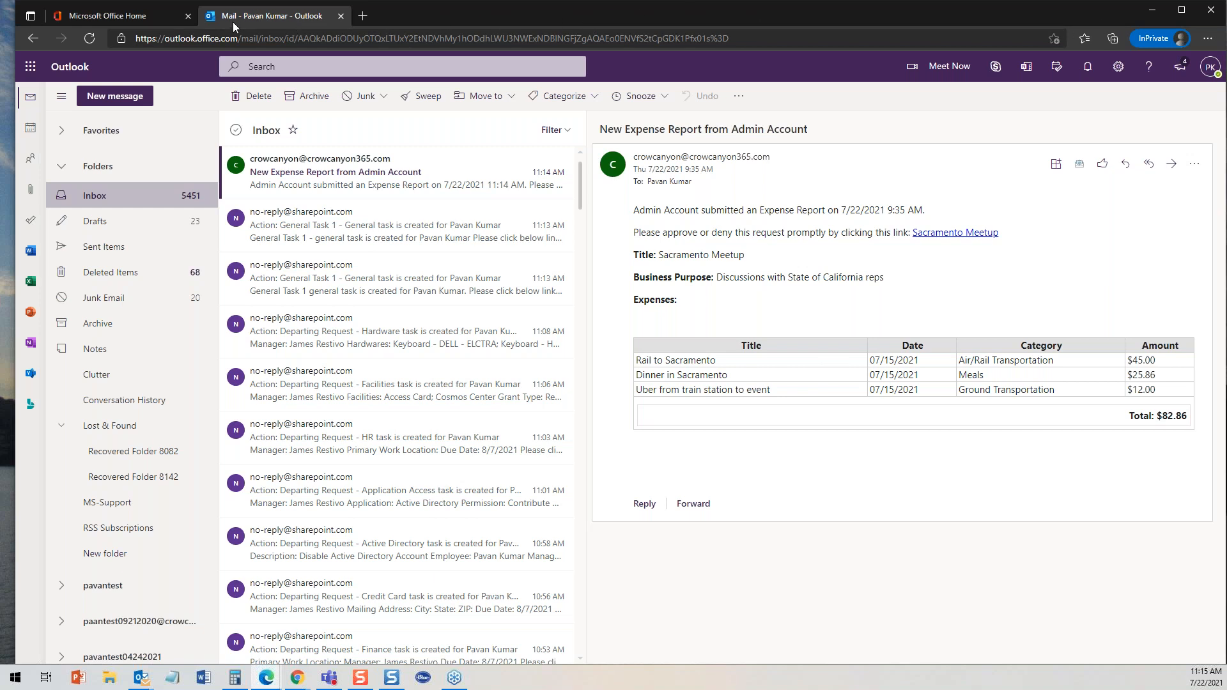
pyautogui.click(317, 164)
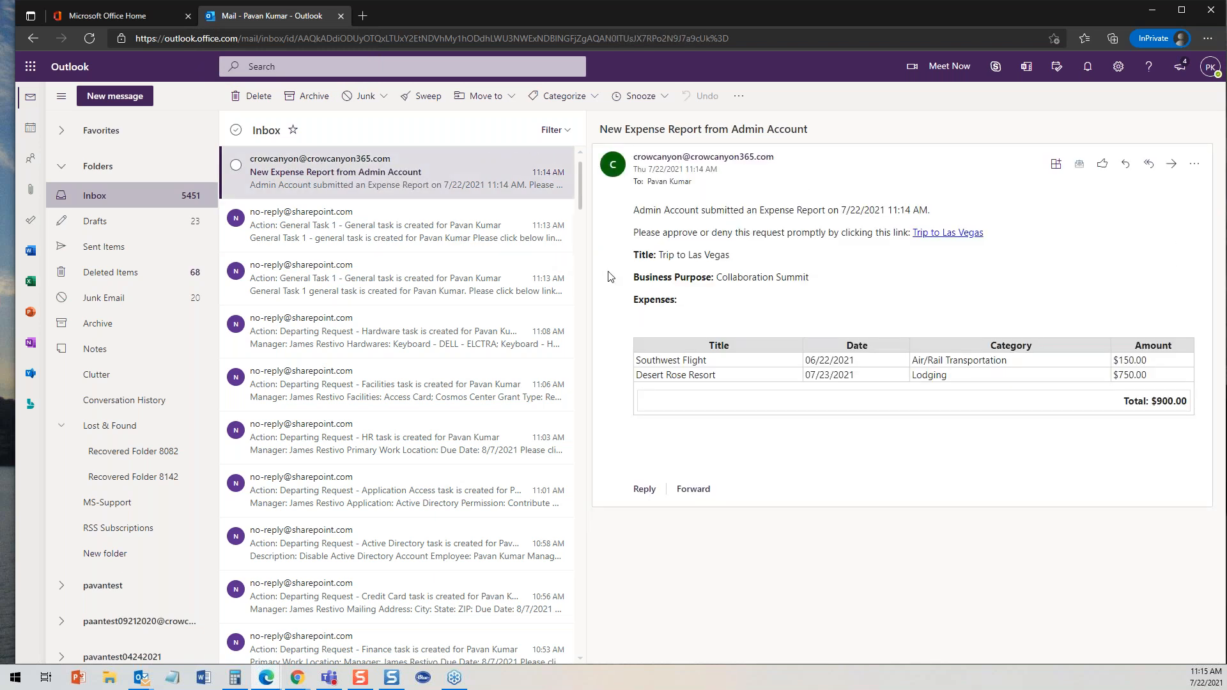
pyautogui.doubleClick(435, 172)
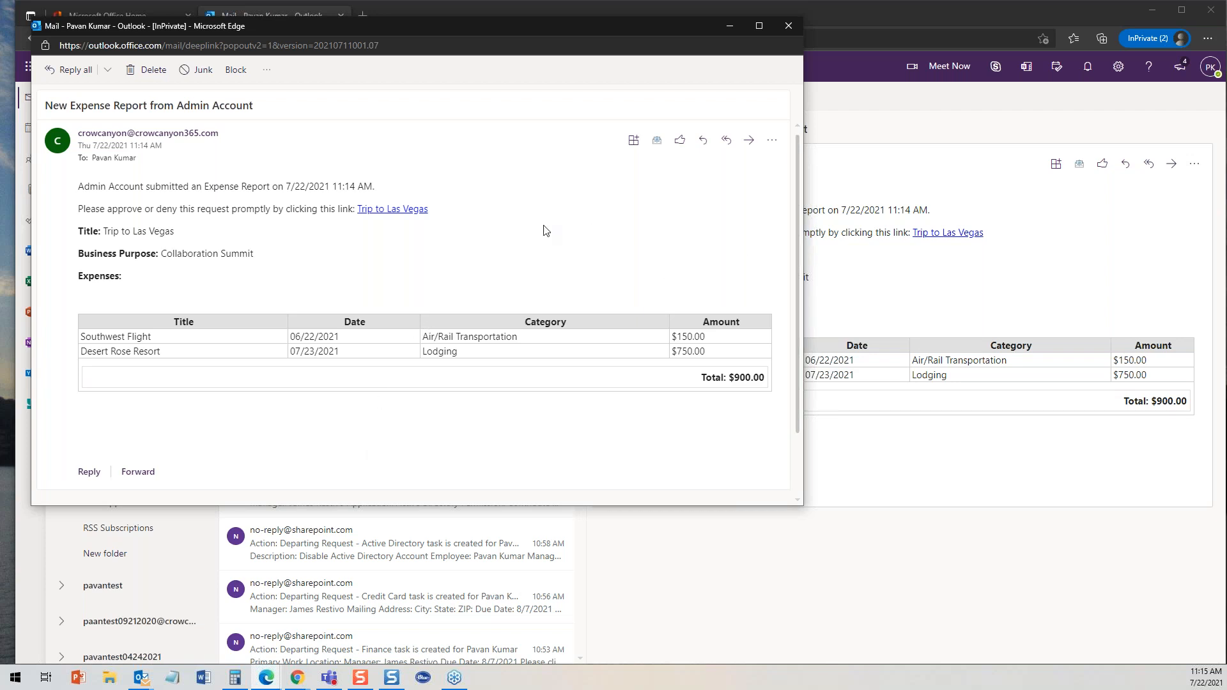
pyautogui.click(404, 211)
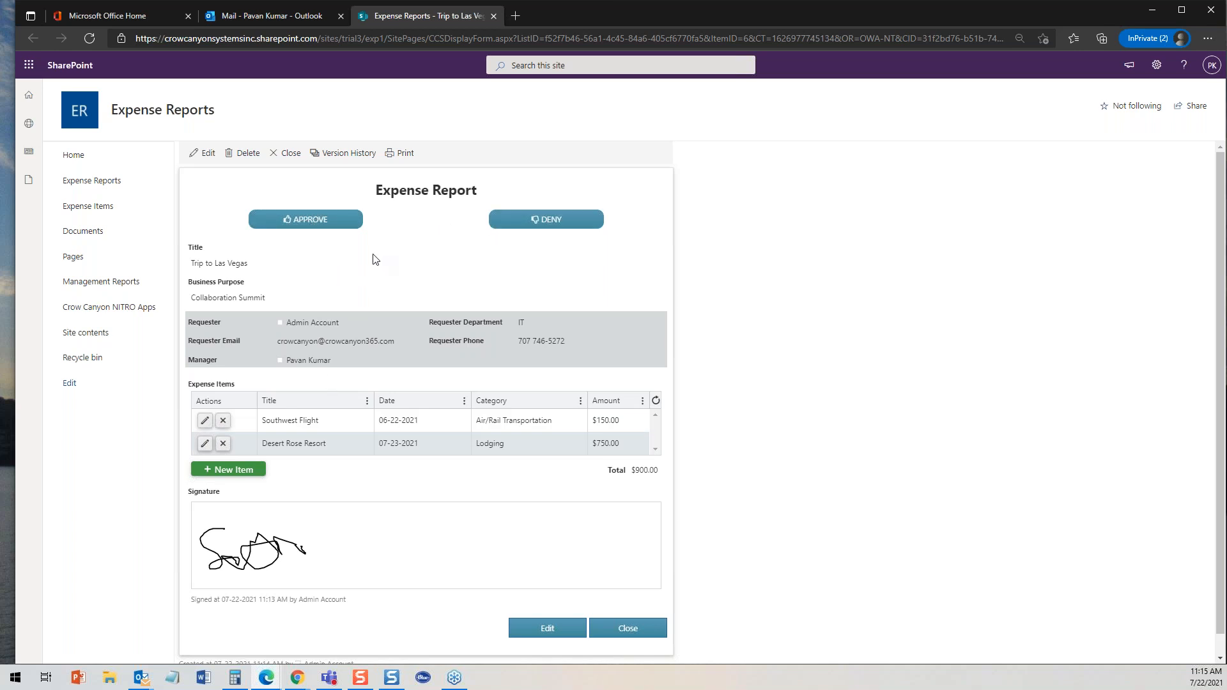
# - Approve the report with the manager comment 'Glad you went; heard it went well'
pyautogui.click(309, 220)
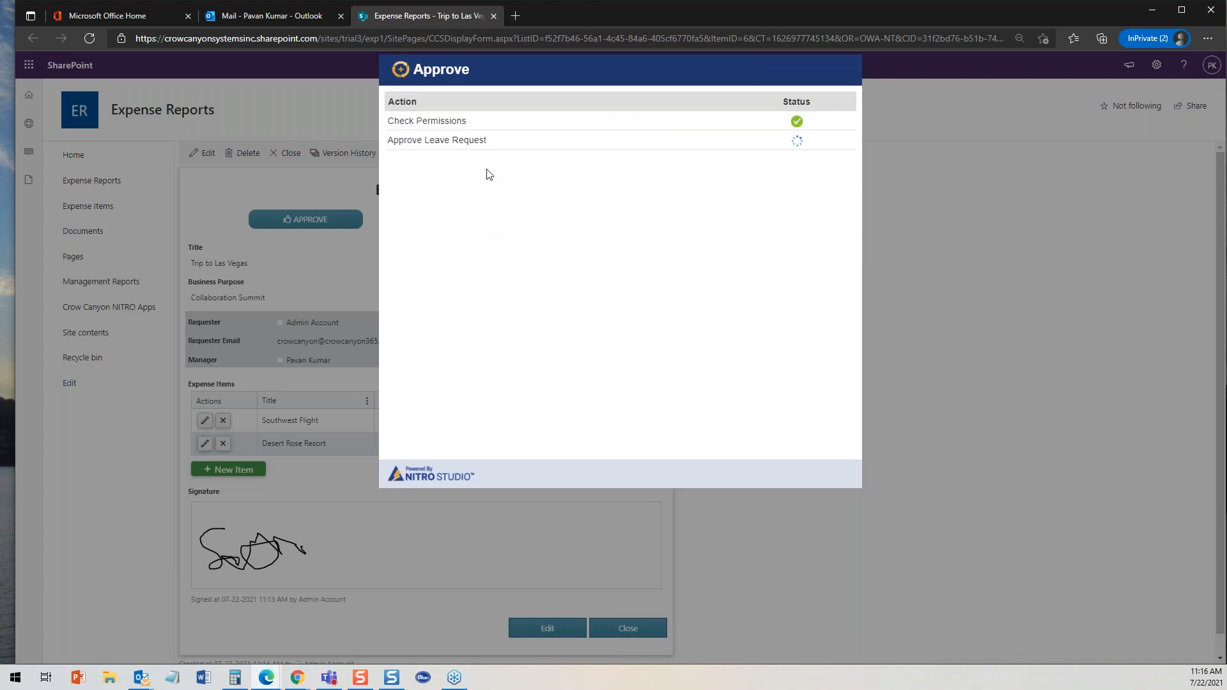
pyautogui.click(561, 152)
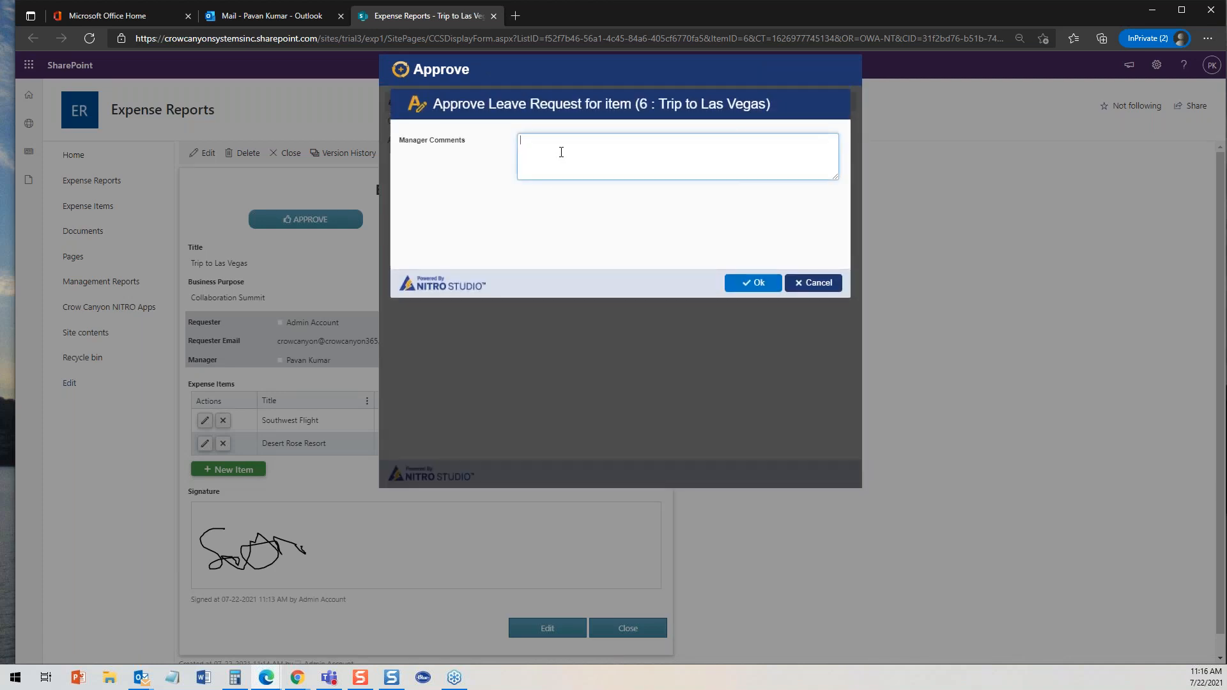
pyautogui.write('Good to se')
pyautogui.press('BackSpace')
pyautogui.press('BackSpace')
pyautogui.press('BackSpace')
pyautogui.press('BackSpace')
pyautogui.press('BackSpace')
pyautogui.press('BackSpace')
pyautogui.press('BackSpace')
pyautogui.press('BackSpace')
pyautogui.press('BackSpace')
pyautogui.press('BackSpace')
pyautogui.press('BackSpace')
pyautogui.press('BackSpace')
pyautogui.press('BackSpace')
pyautogui.press('BackSpace')
pyautogui.press('BackSpace')
pyautogui.write('Glad you went, heard it went we')
pyautogui.click(753, 283)
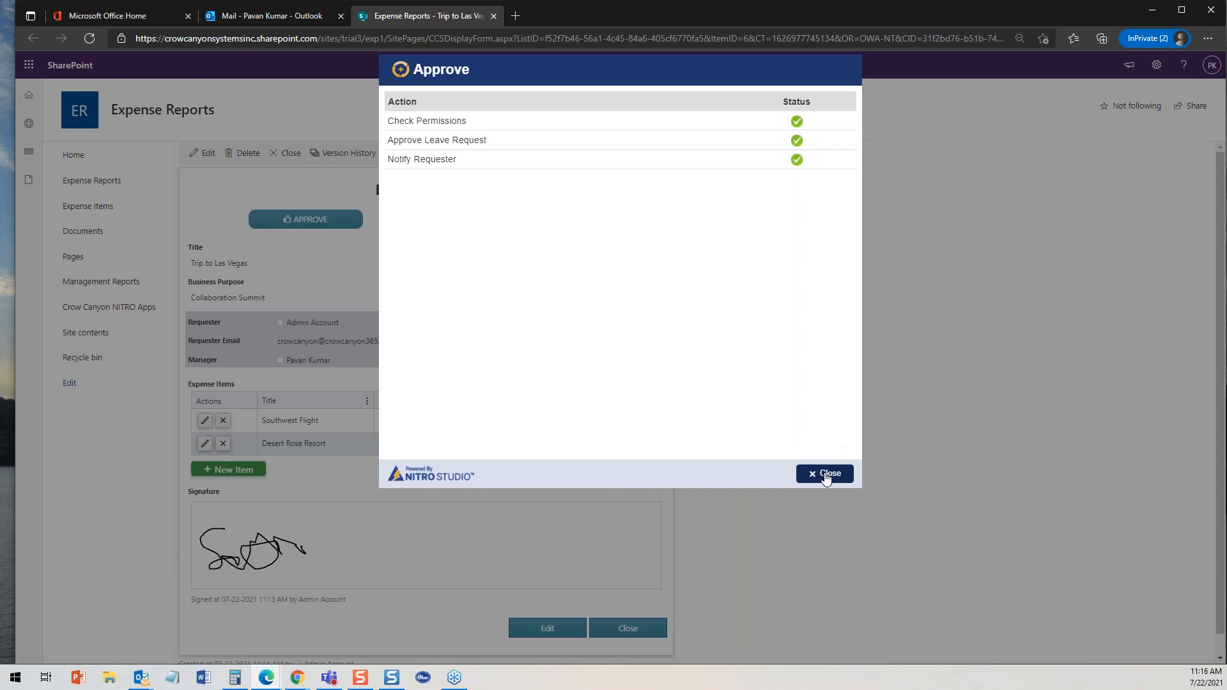
pyautogui.click(825, 475)
# - Close the mail window and review the approved Trip to Las Vegas report in the list, then close it
pyautogui.moveTo(700, 15); pyautogui.dragTo(0, 12)
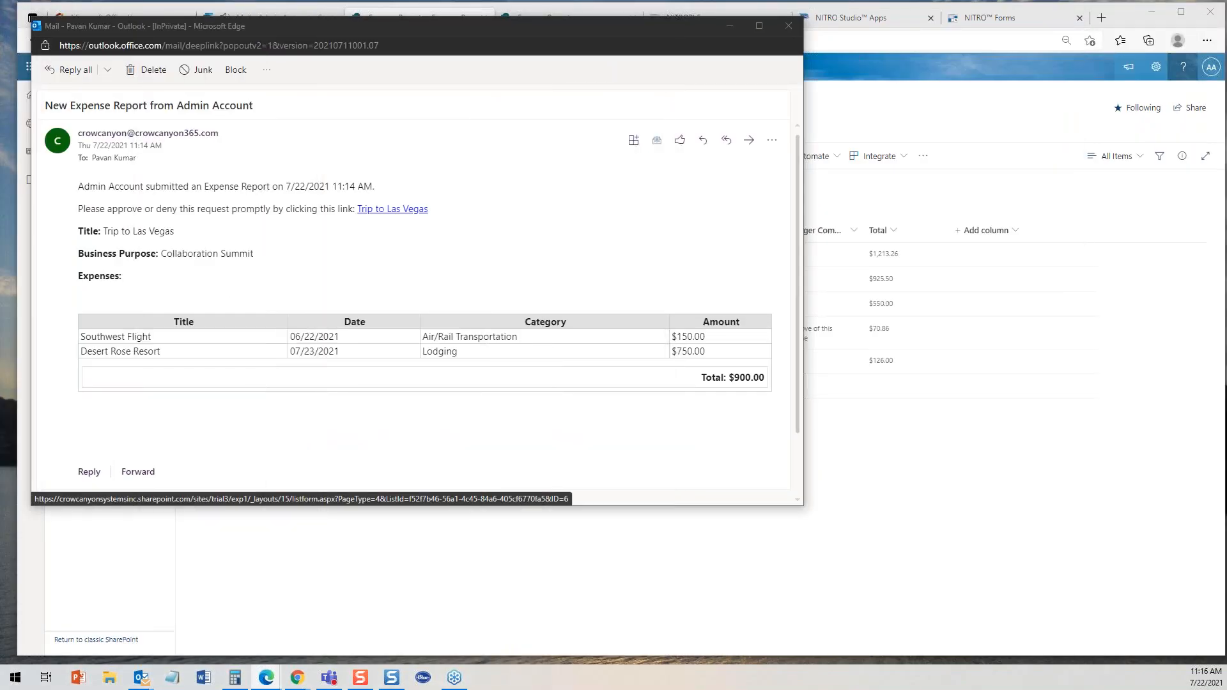
pyautogui.click(788, 26)
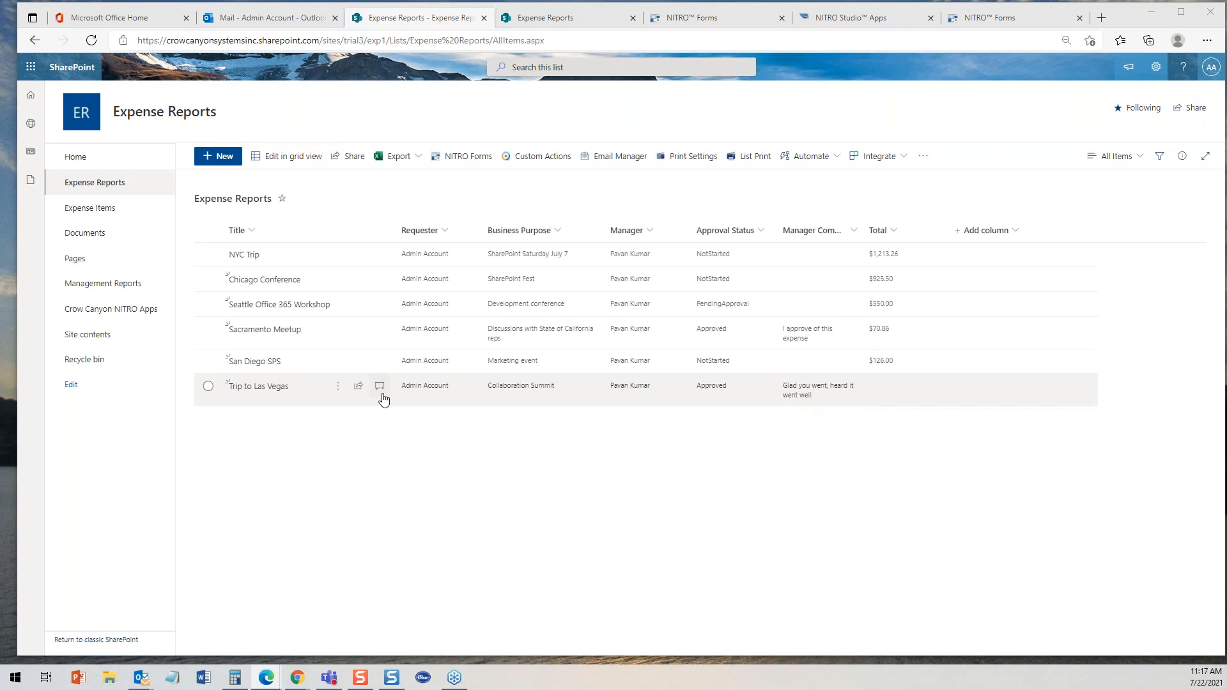
pyautogui.click(268, 391)
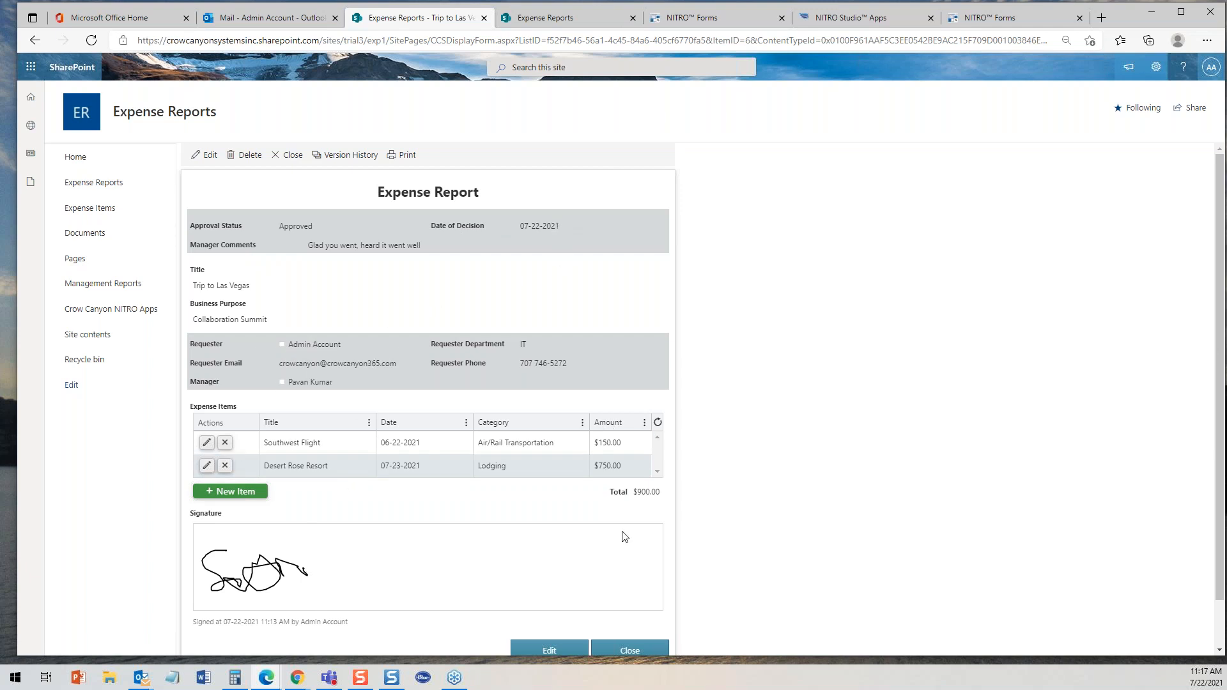
pyautogui.click(628, 651)
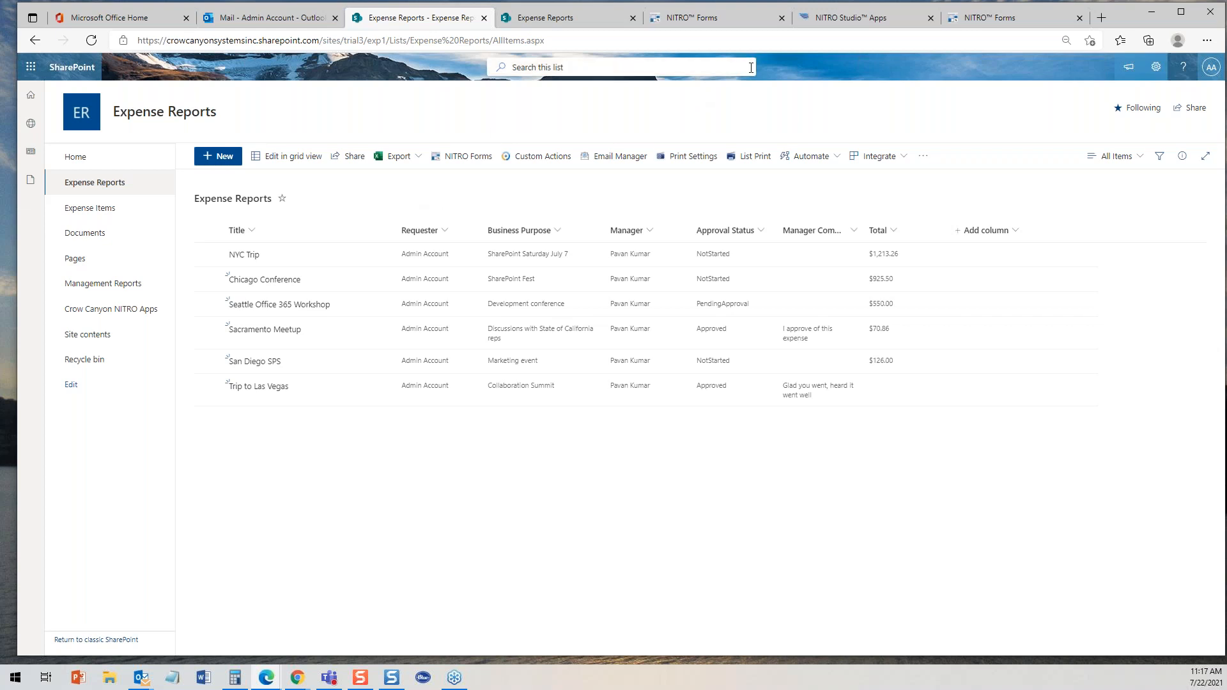
pyautogui.click(711, 25)
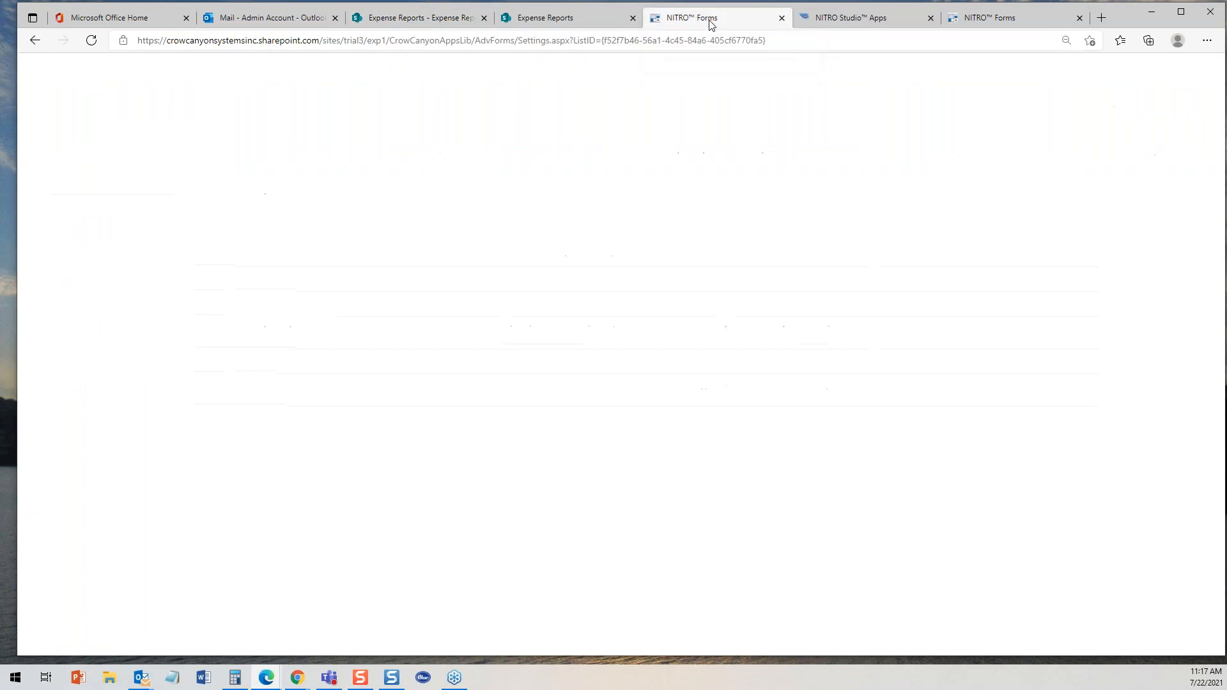
pyautogui.click(843, 23)
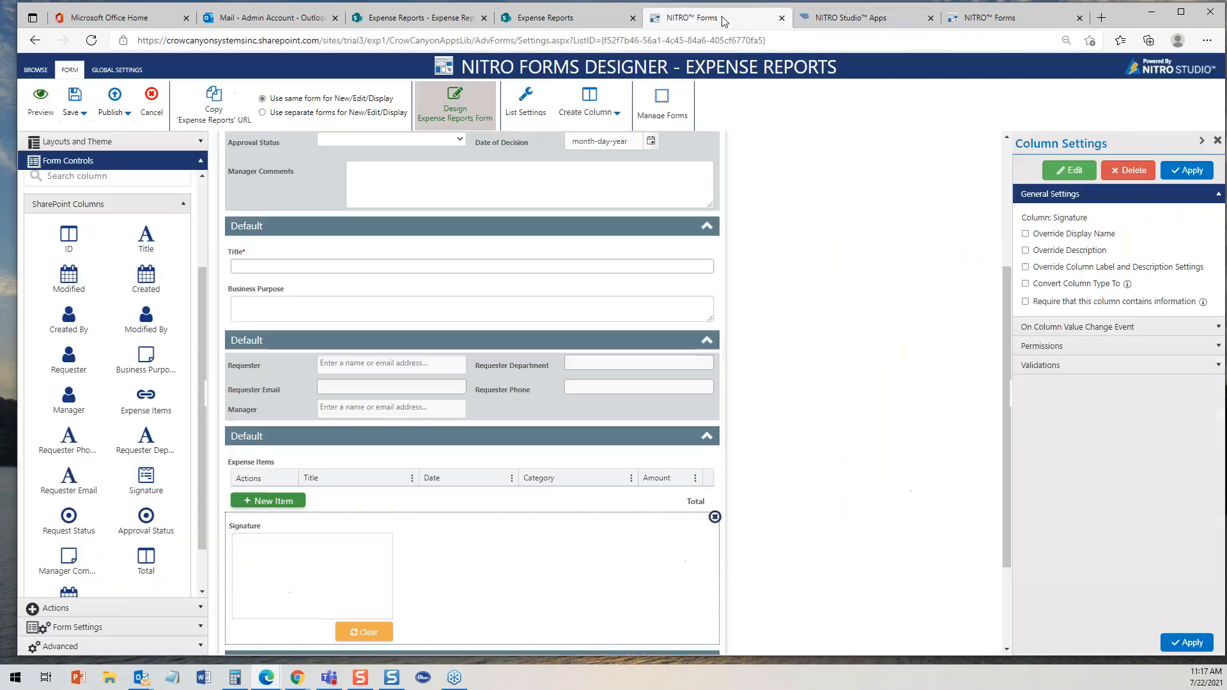
pyautogui.click(726, 19)
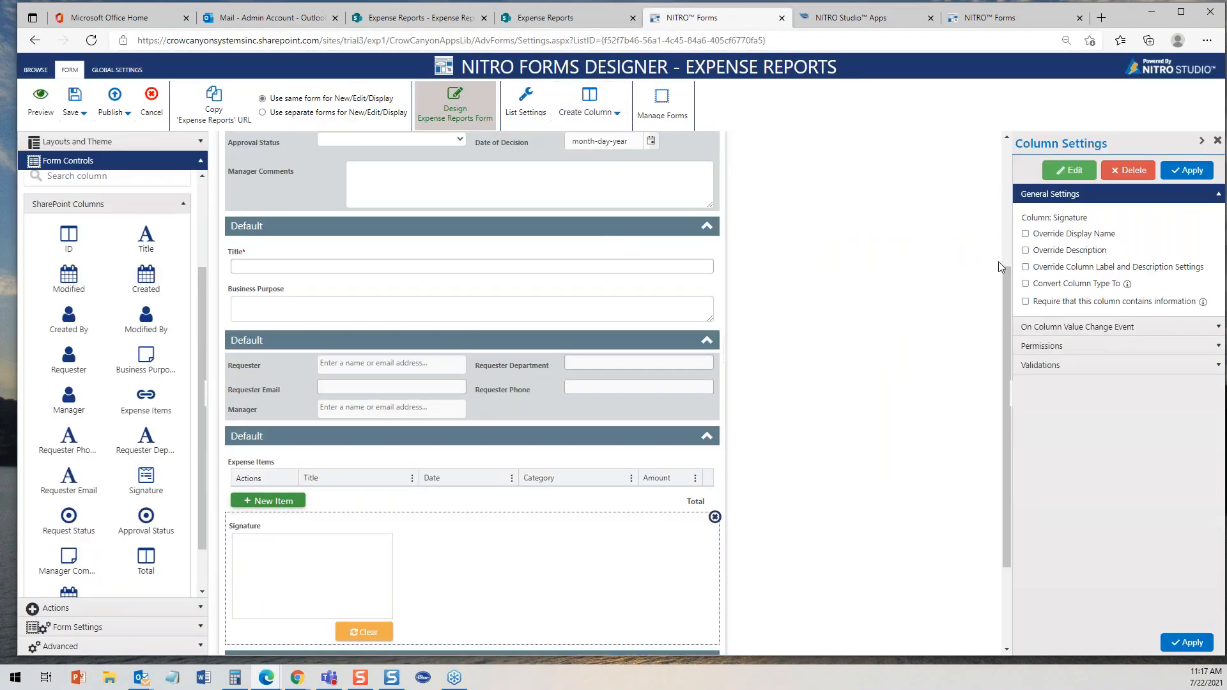
pyautogui.moveTo(1006, 277); pyautogui.dragTo(1011, 109)
pyautogui.click(441, 18)
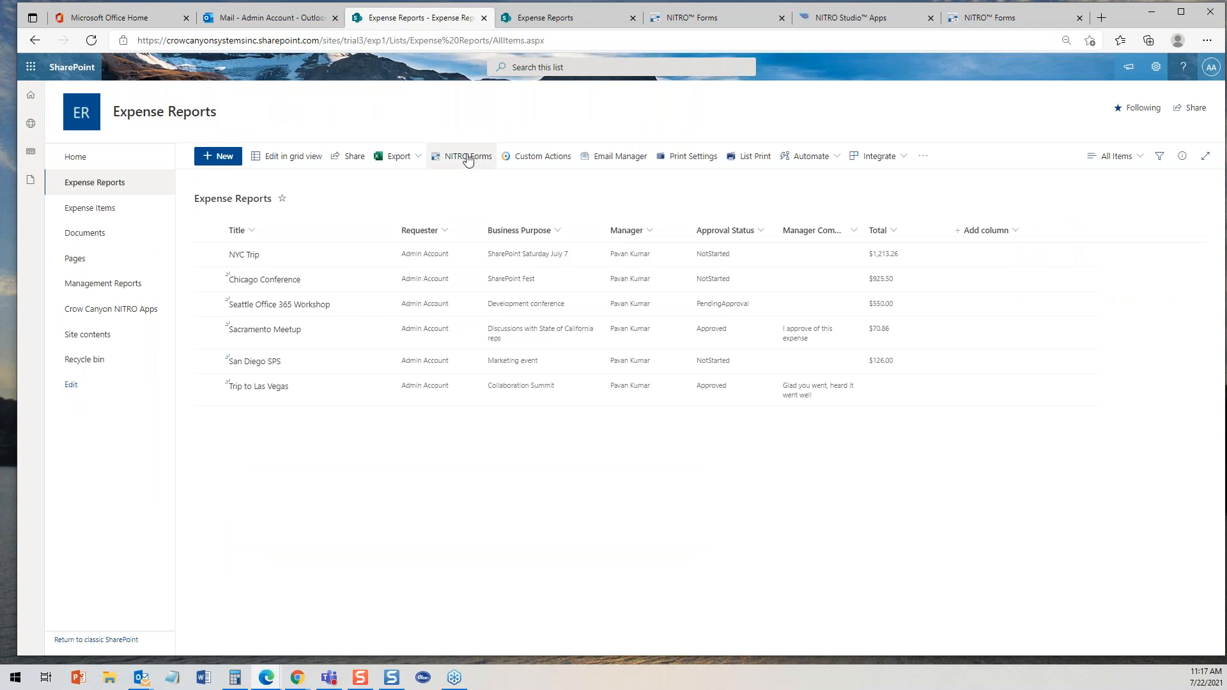
# - In the NITRO Forms designer, apply the pending column changes and open a preview of the New Form
pyautogui.click(693, 20)
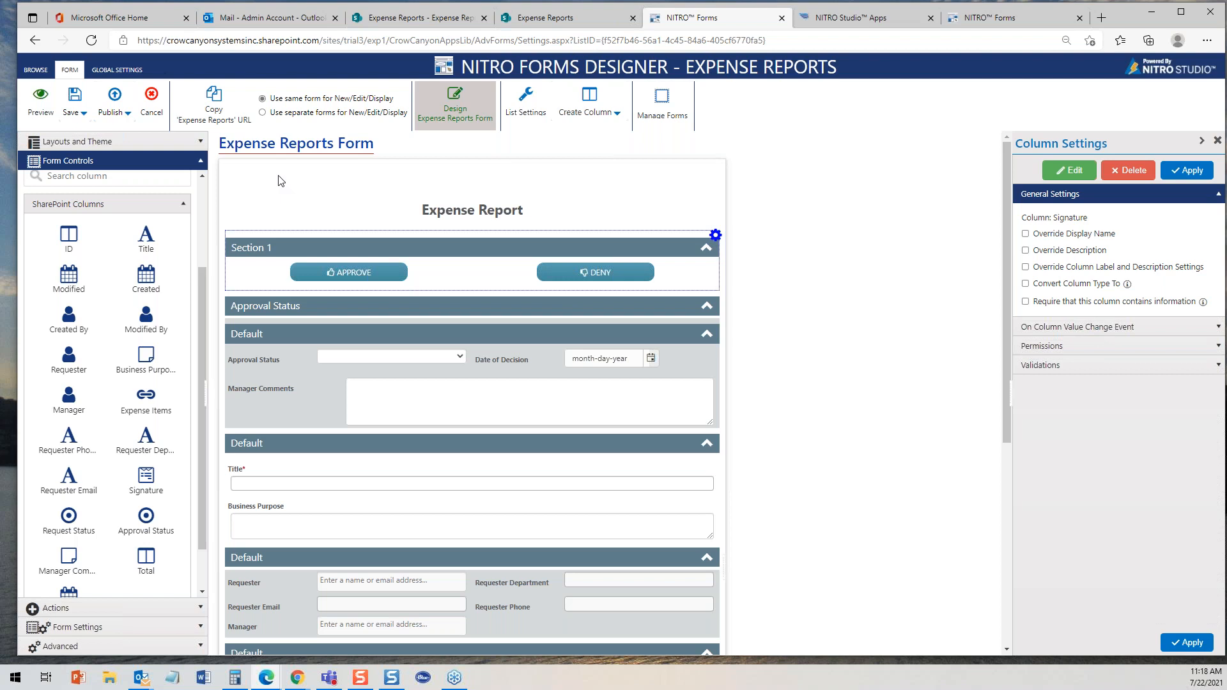
pyautogui.click(202, 162)
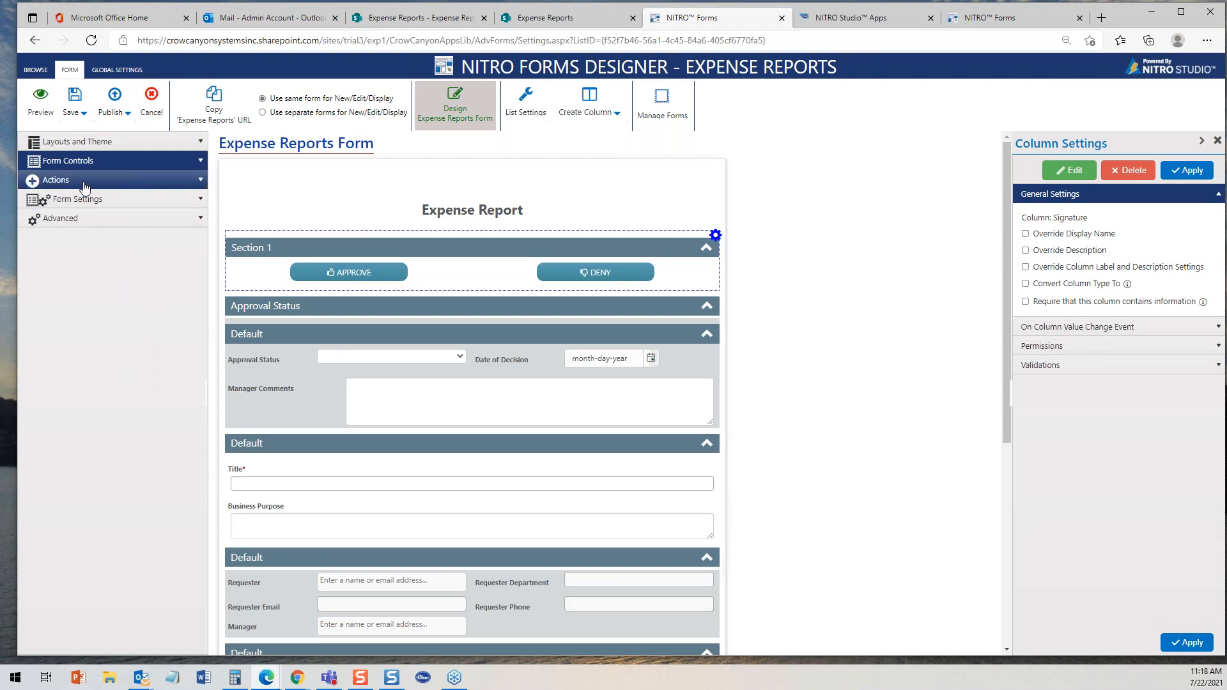
pyautogui.click(39, 97)
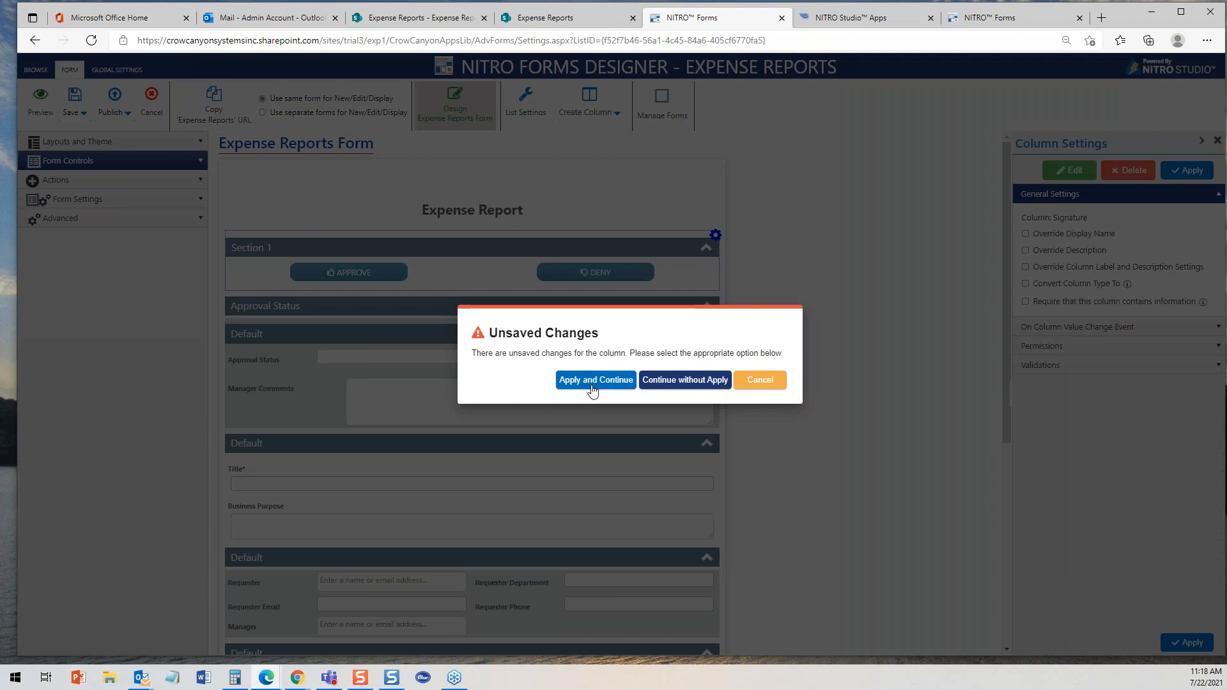
pyautogui.click(593, 381)
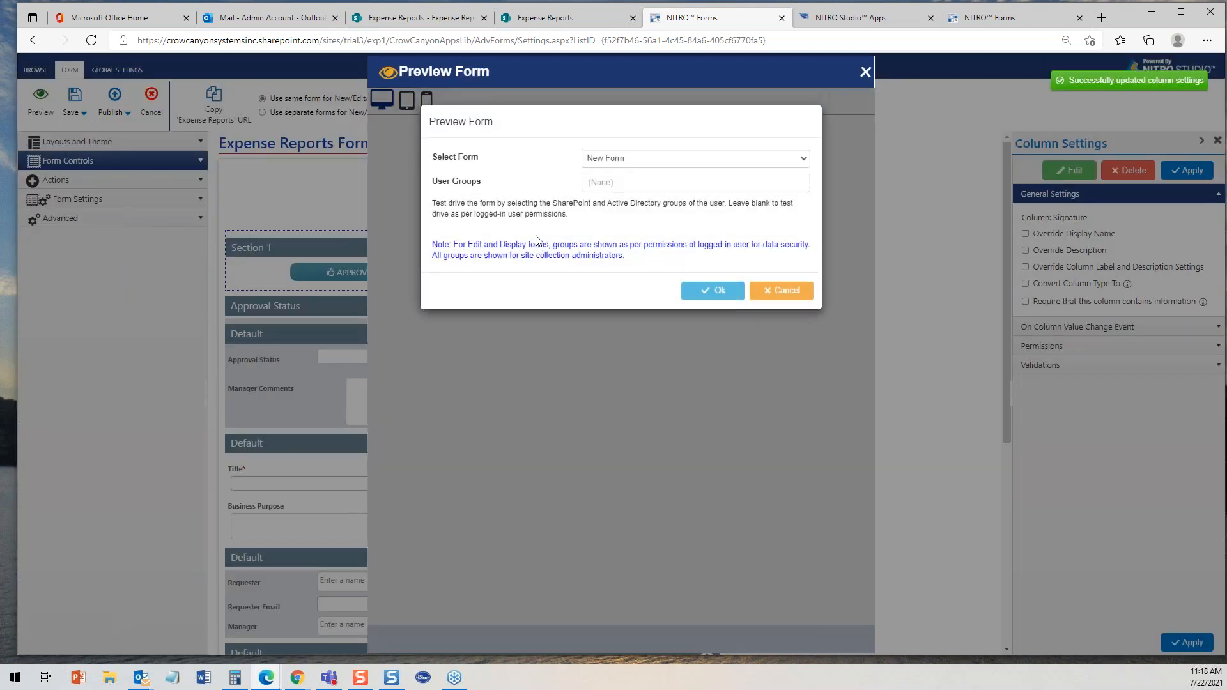
pyautogui.click(724, 293)
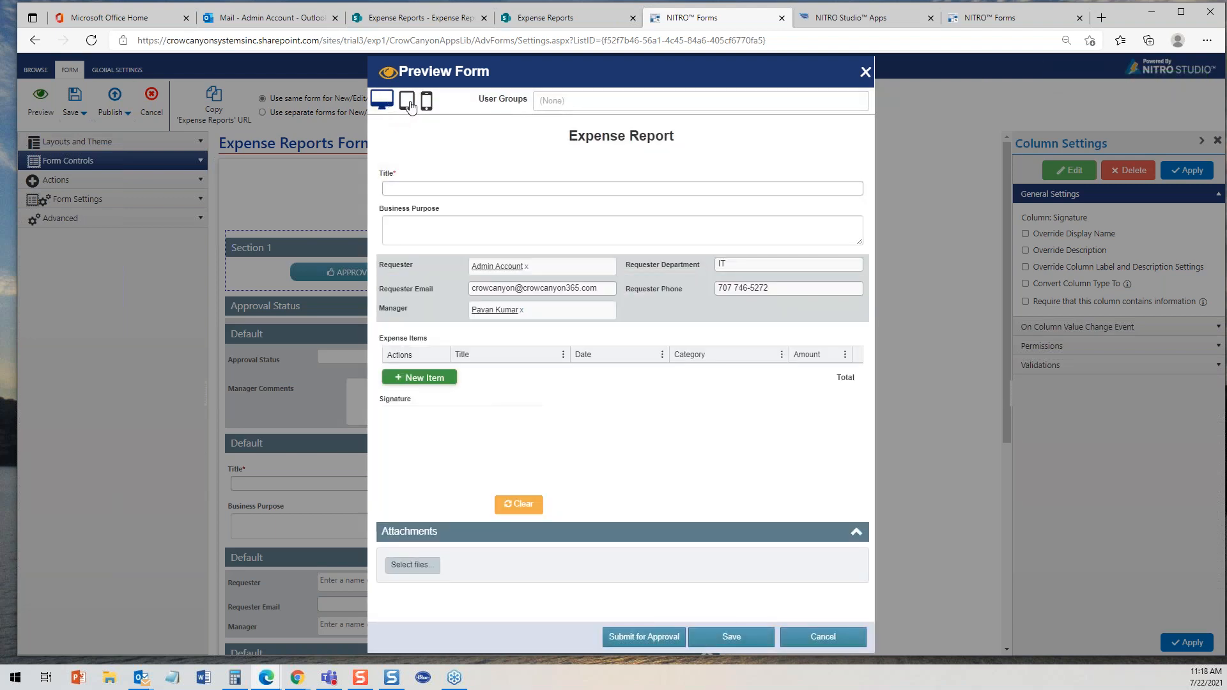
# - Switch the form preview between tablet, mobile and desktop layouts, then close the preview
pyautogui.click(406, 100)
pyautogui.click(459, 102)
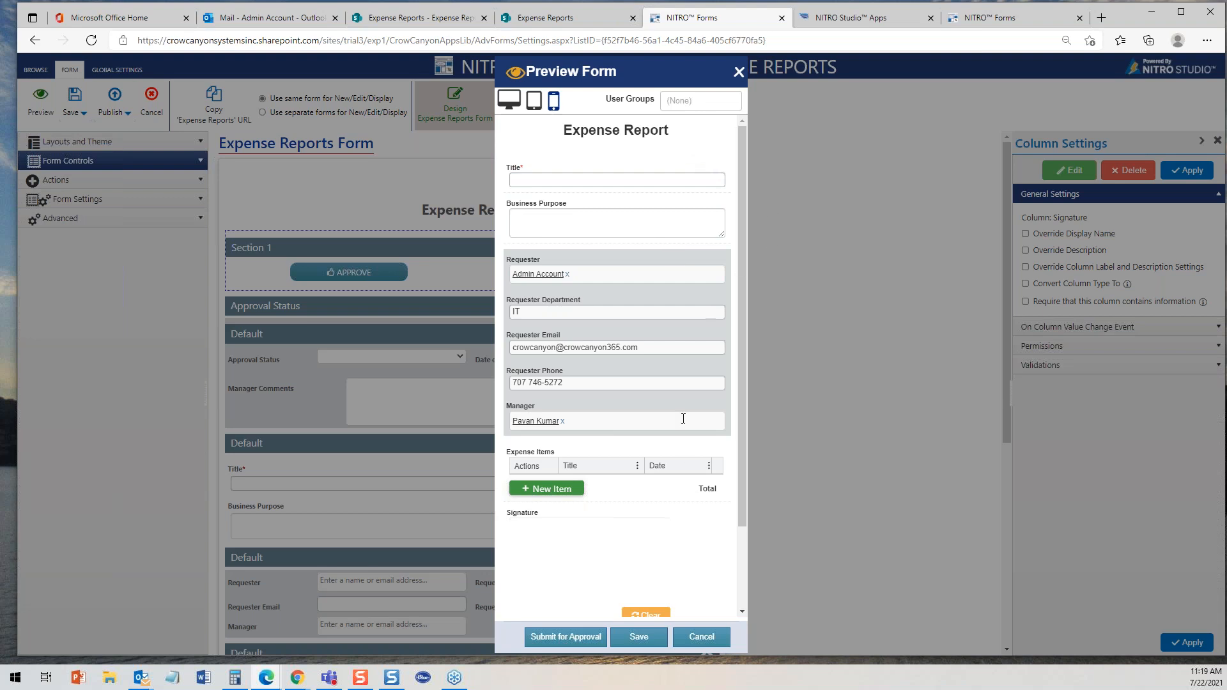
pyautogui.moveTo(743, 464); pyautogui.dragTo(742, 390)
pyautogui.click(510, 99)
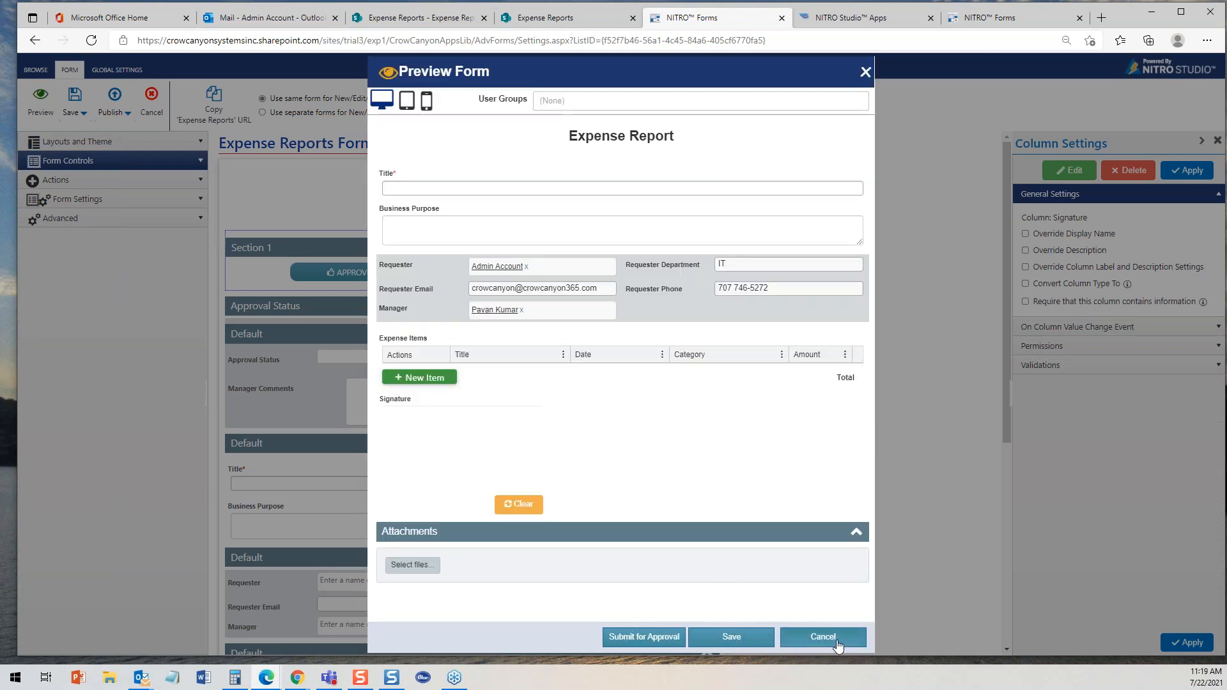
pyautogui.click(865, 72)
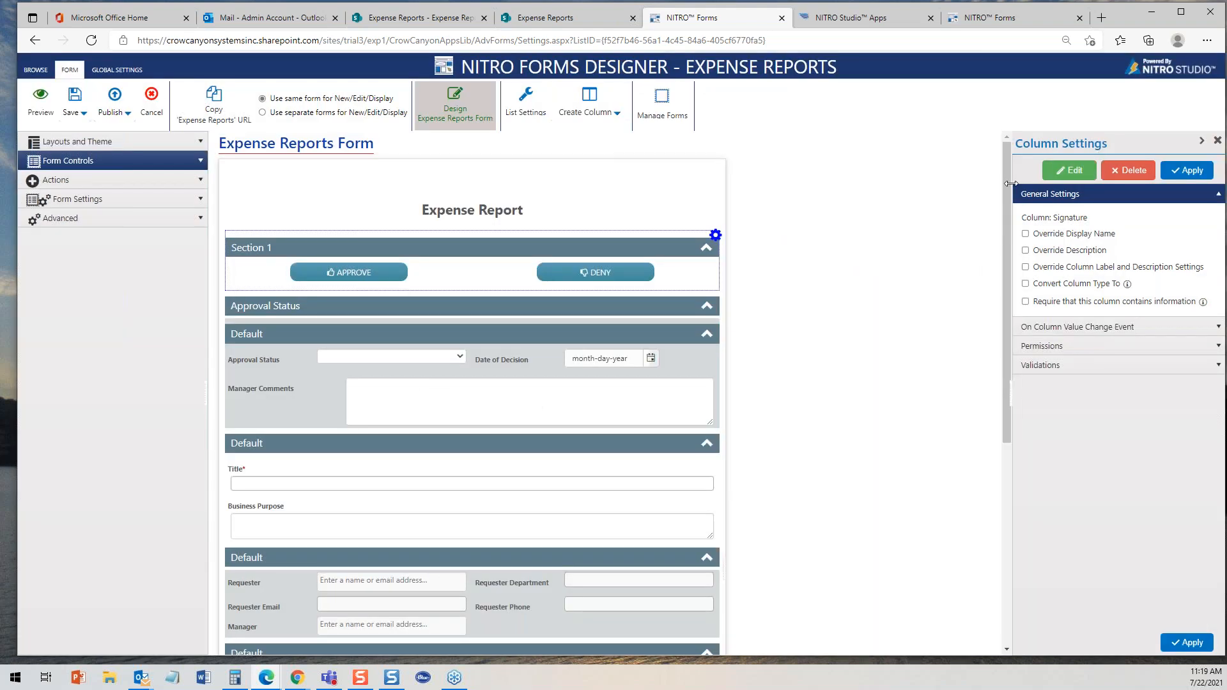
# - Browse the Layouts and Theme options and the Form Controls palette of the designer
pyautogui.moveTo(1009, 180)
pyautogui.mouseDown()
pyautogui.moveTo(1041, 275)
pyautogui.moveTo(1060, 281)
pyautogui.moveTo(1035, 122)
pyautogui.mouseUp()
pyautogui.click(200, 143)
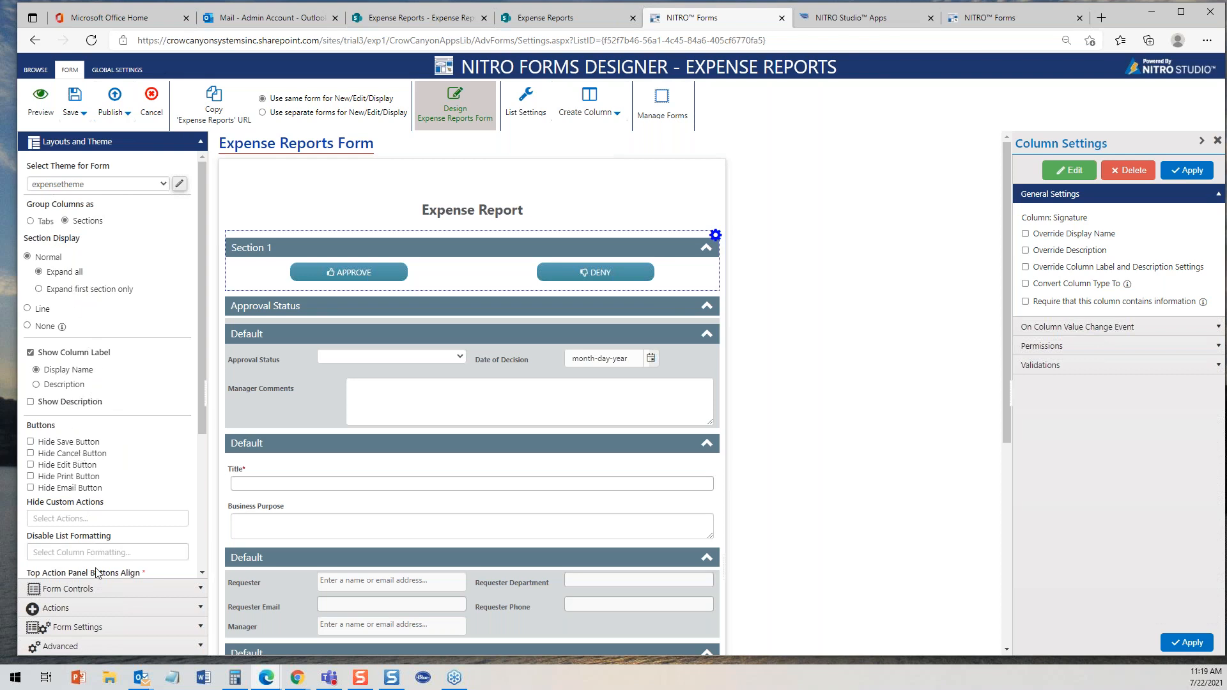
pyautogui.click(201, 142)
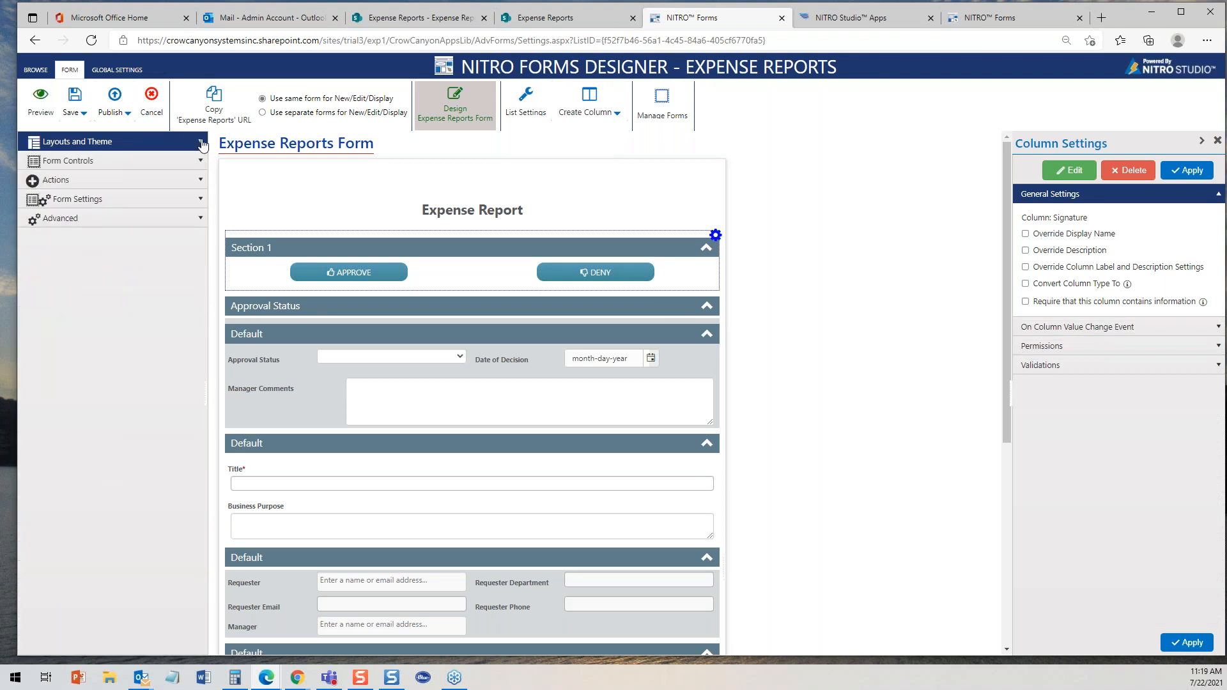
pyautogui.click(203, 162)
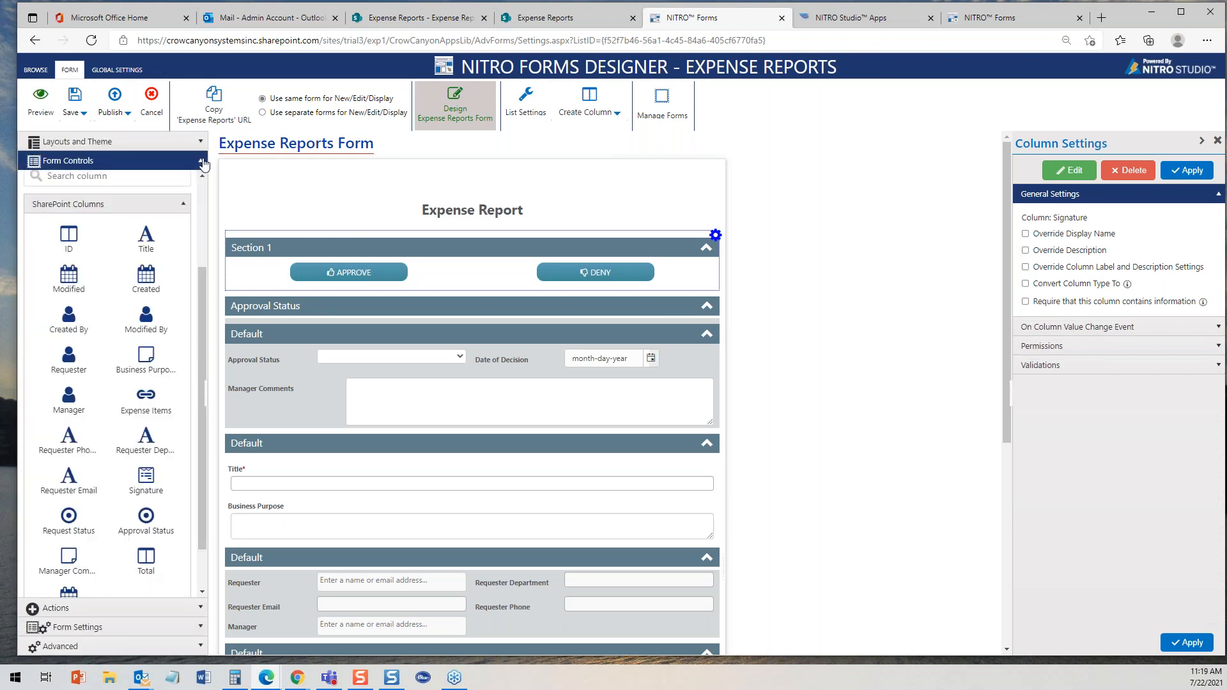
pyautogui.moveTo(199, 274); pyautogui.dragTo(209, 183)
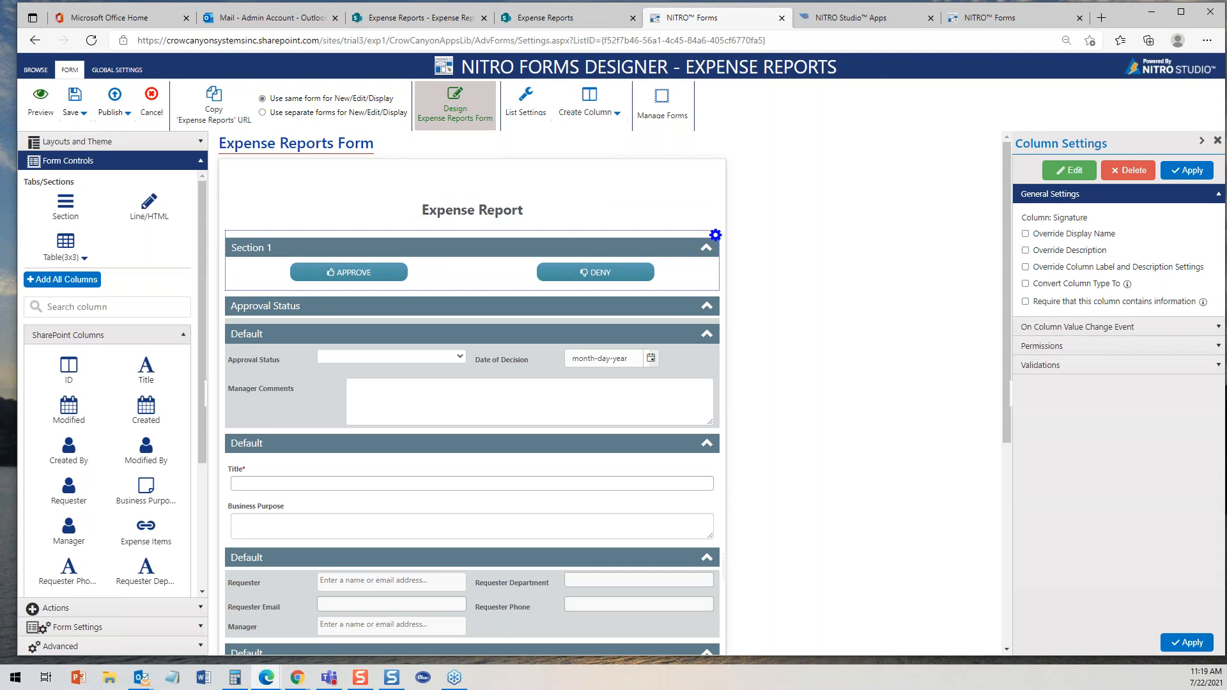
# - Select the Expense Report heading element to view its Line/HTML settings, applying pending changes
pyautogui.click(558, 251)
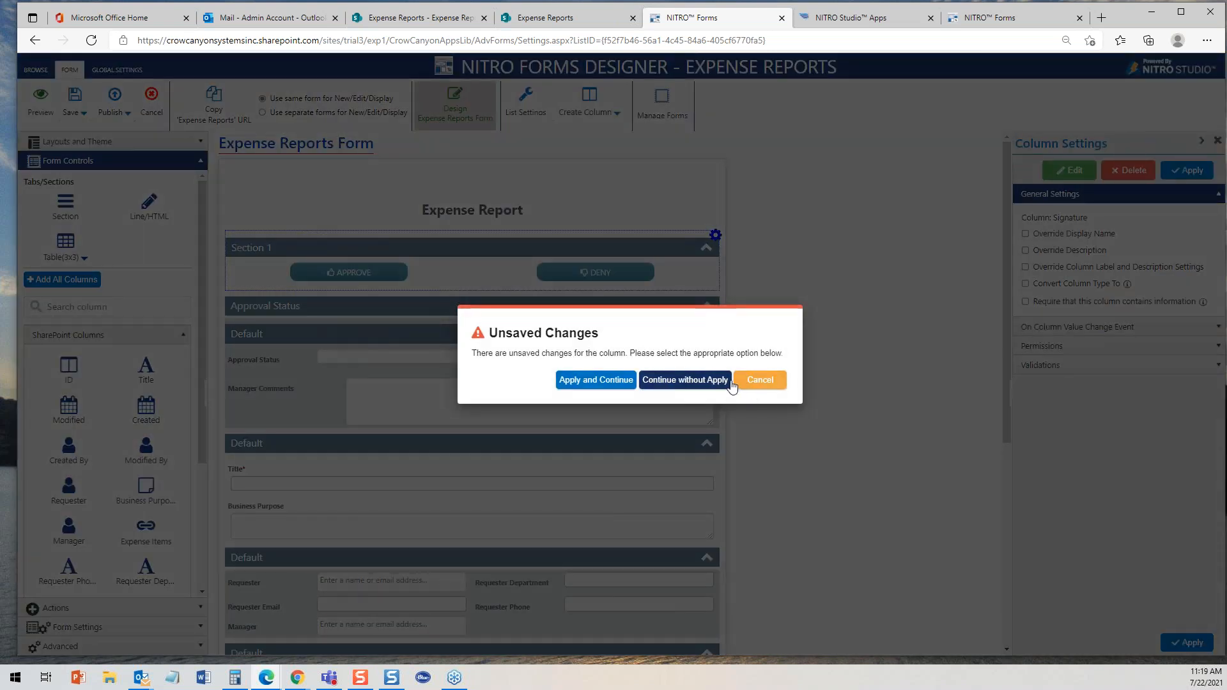
pyautogui.click(758, 381)
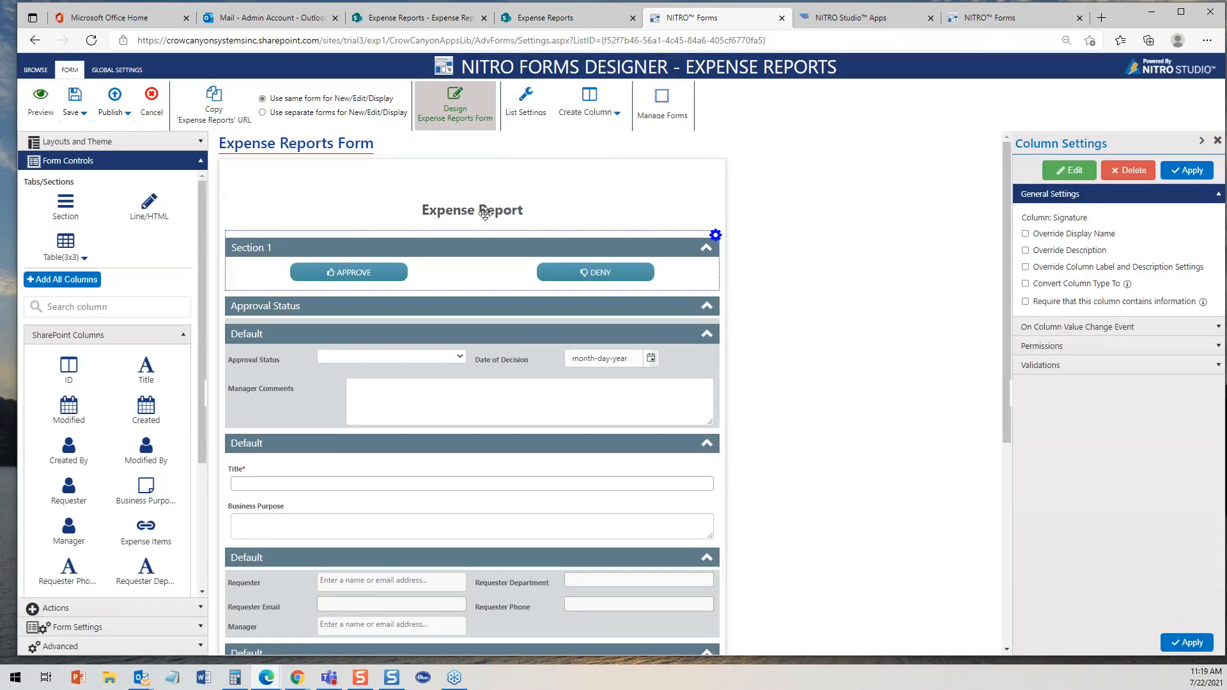
pyautogui.click(485, 213)
pyautogui.click(599, 380)
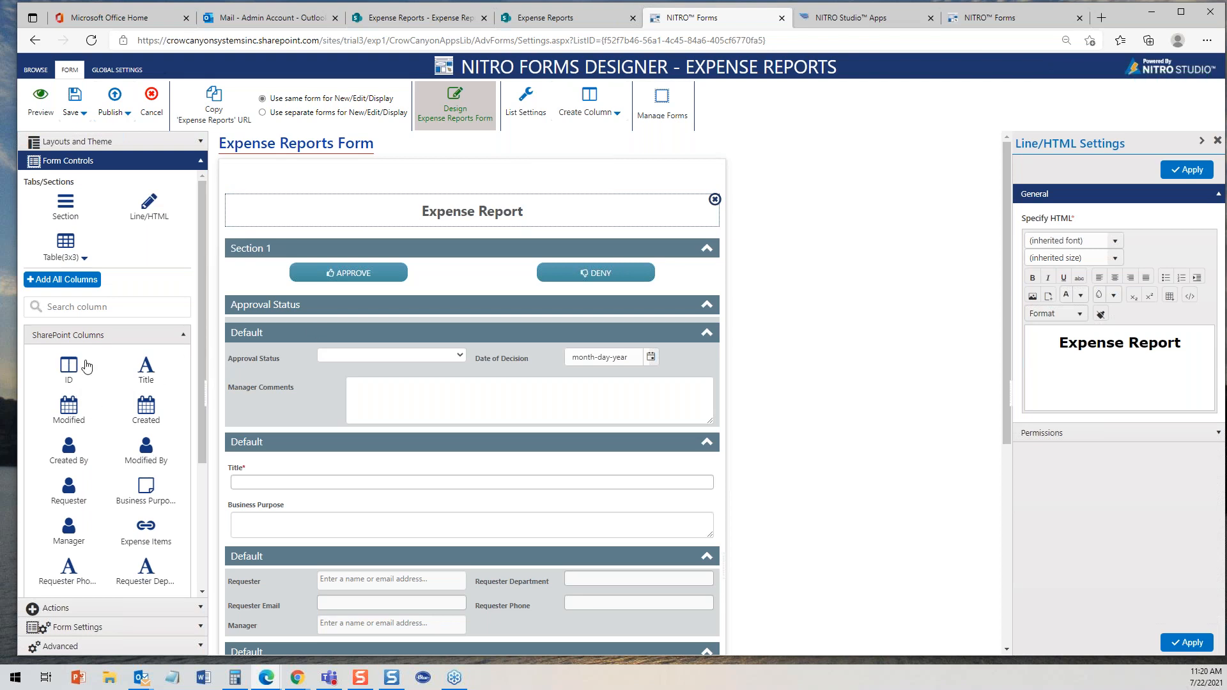
# - Open Section 1's settings and examine its configured permissions, switching the side panel to Actions
pyautogui.moveTo(70, 374); pyautogui.dragTo(83, 427)
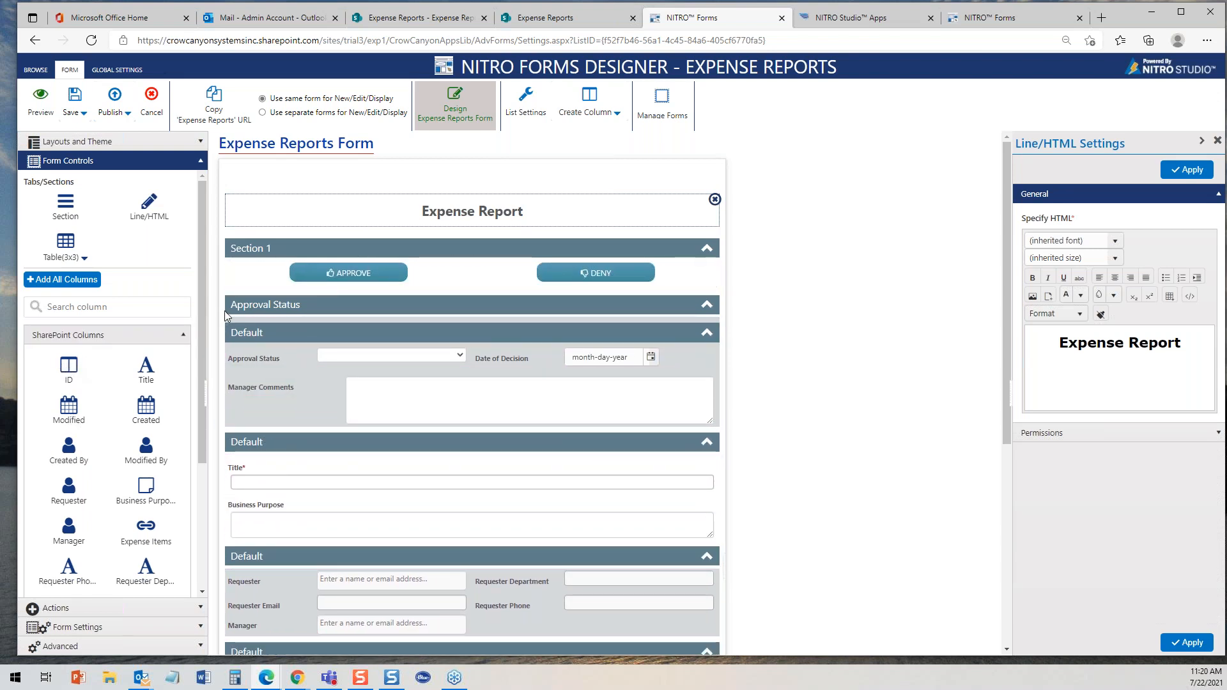
pyautogui.moveTo(199, 317); pyautogui.dragTo(201, 440)
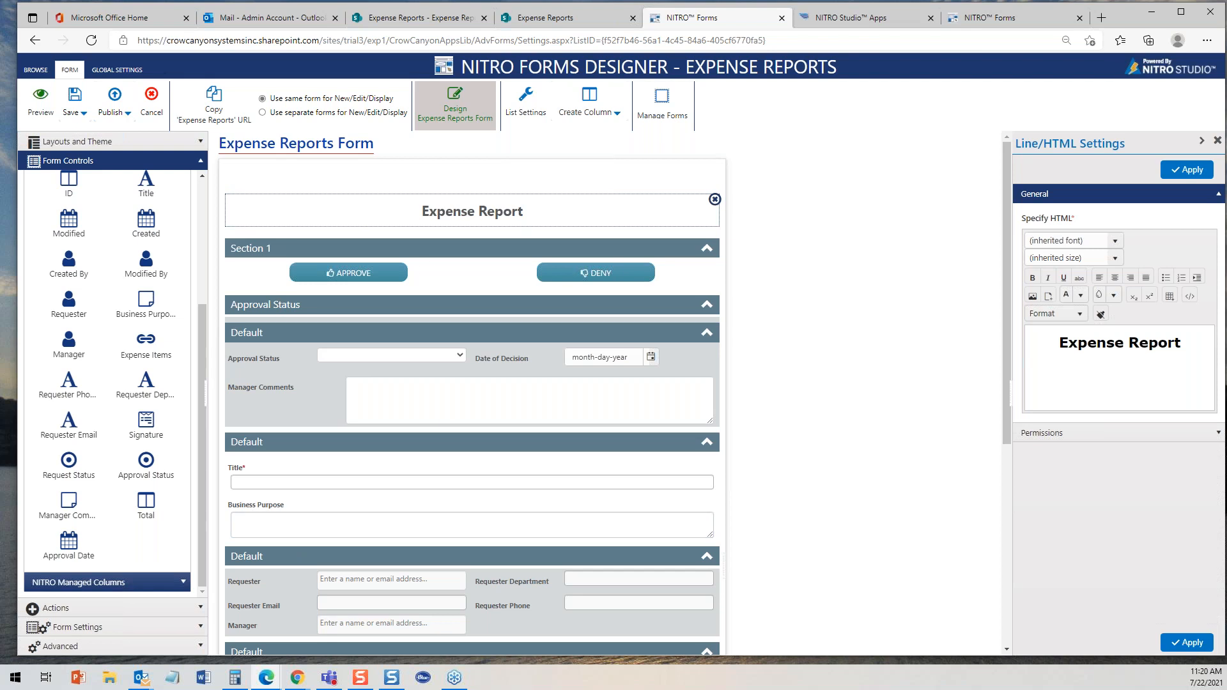
pyautogui.click(458, 246)
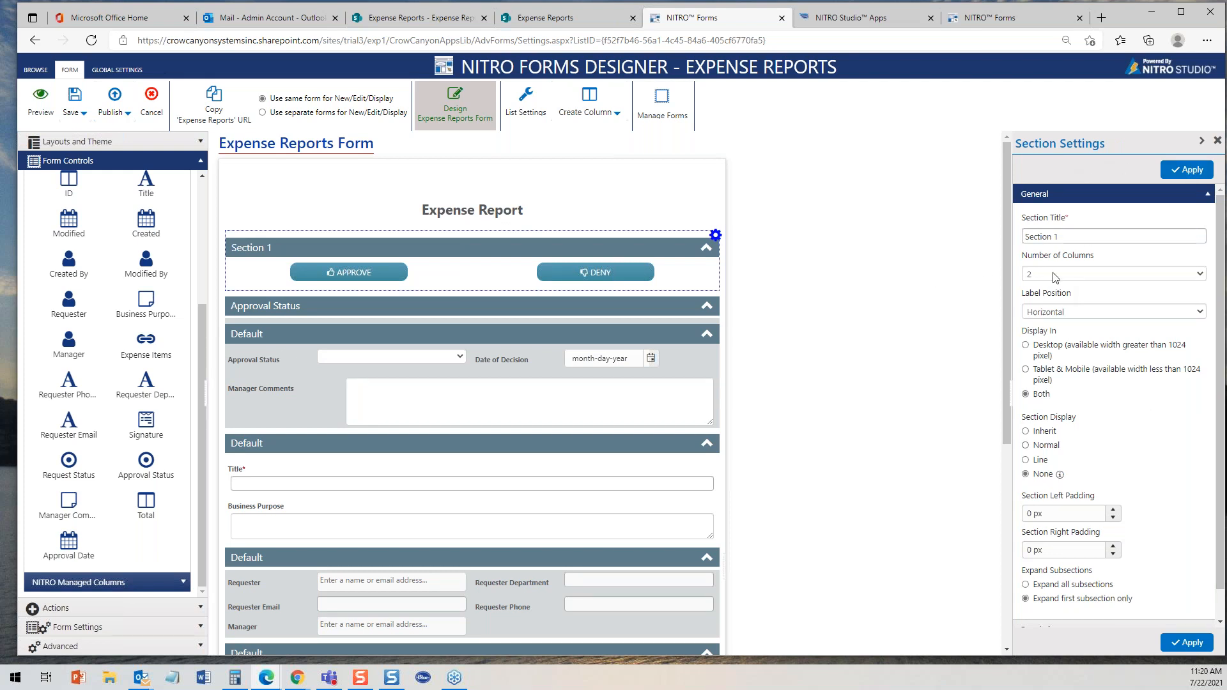
pyautogui.click(1208, 194)
pyautogui.click(199, 160)
pyautogui.click(202, 181)
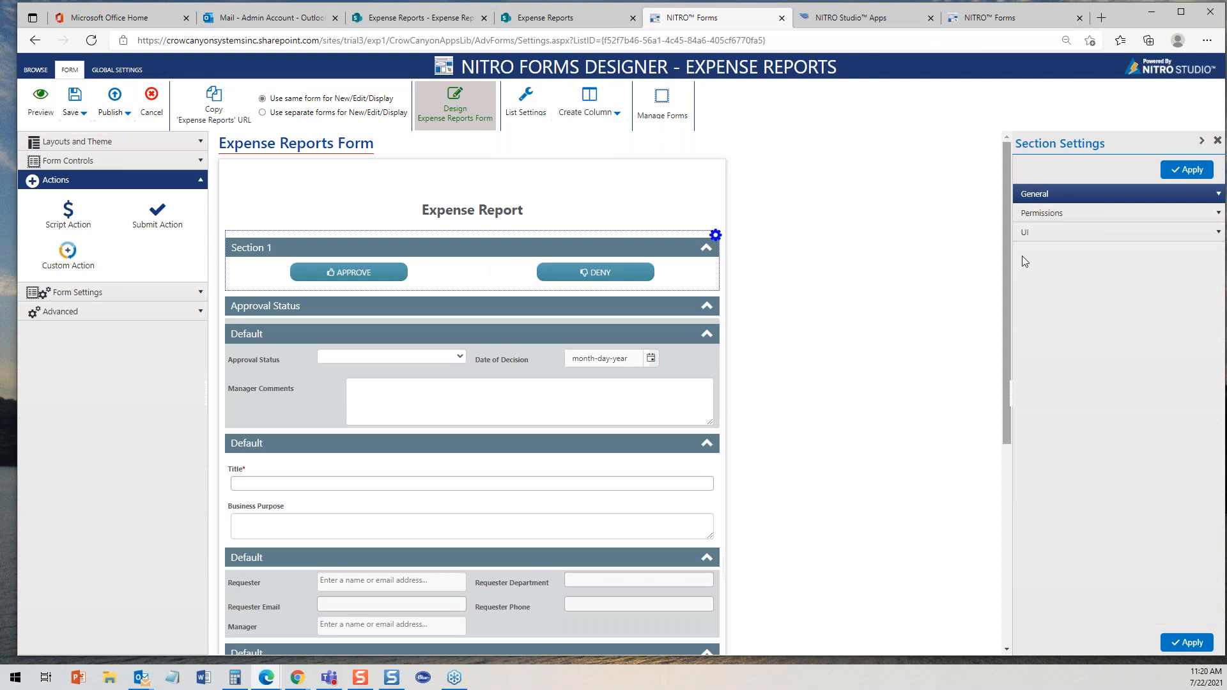
pyautogui.click(1218, 215)
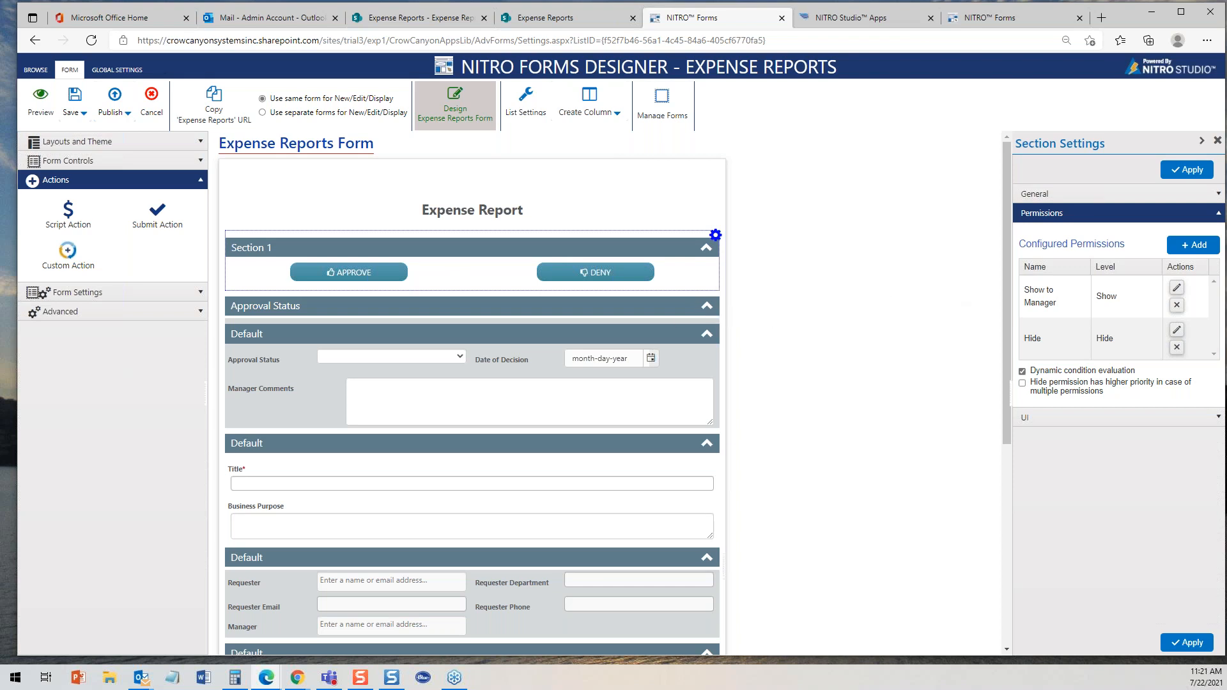
# - Open the Approval Status section's settings and examine its configured permissions
pyautogui.click(679, 305)
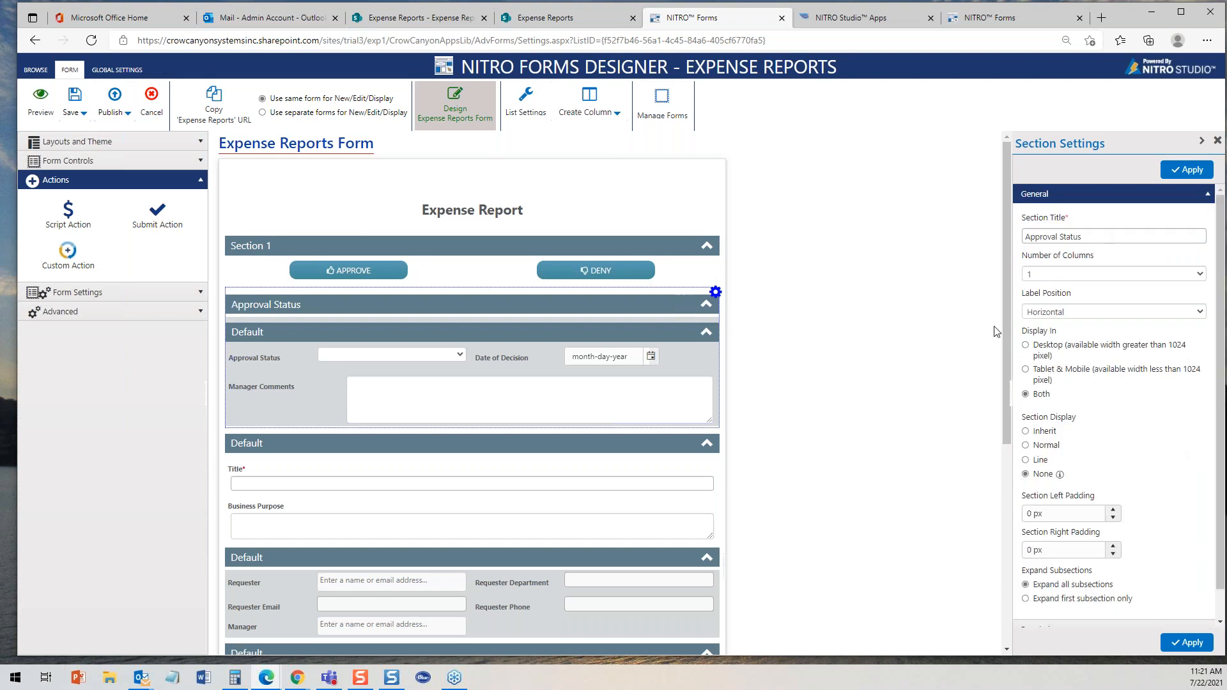
pyautogui.click(1206, 193)
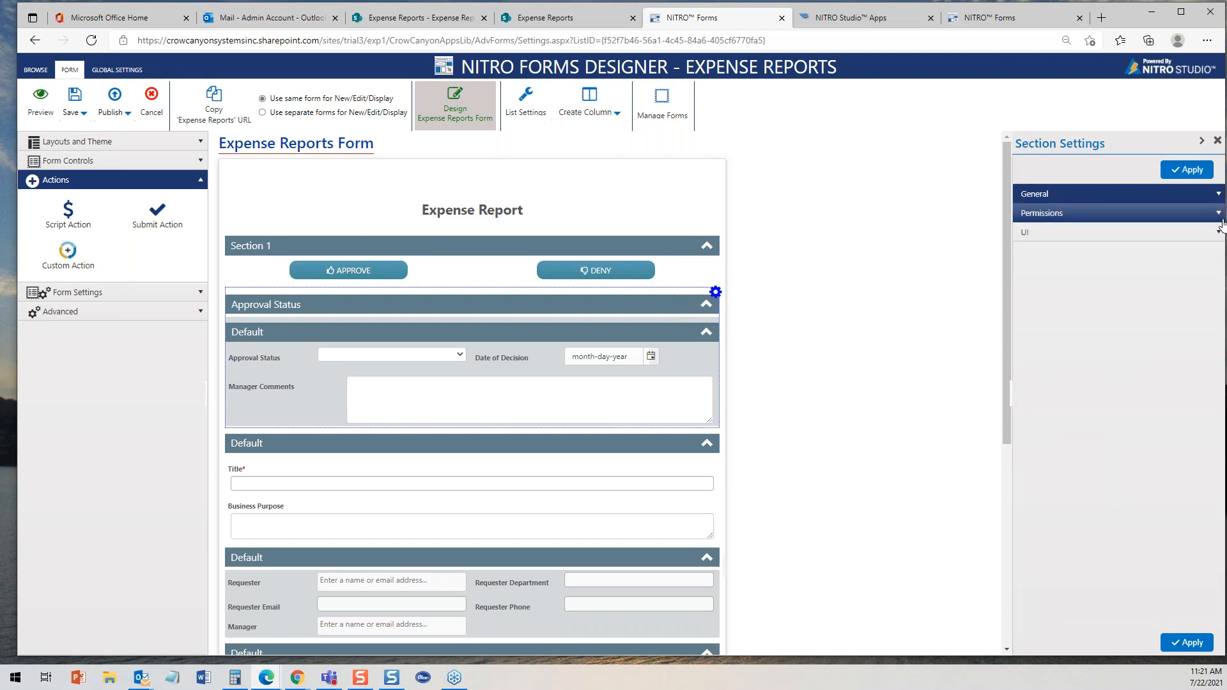
pyautogui.click(1220, 216)
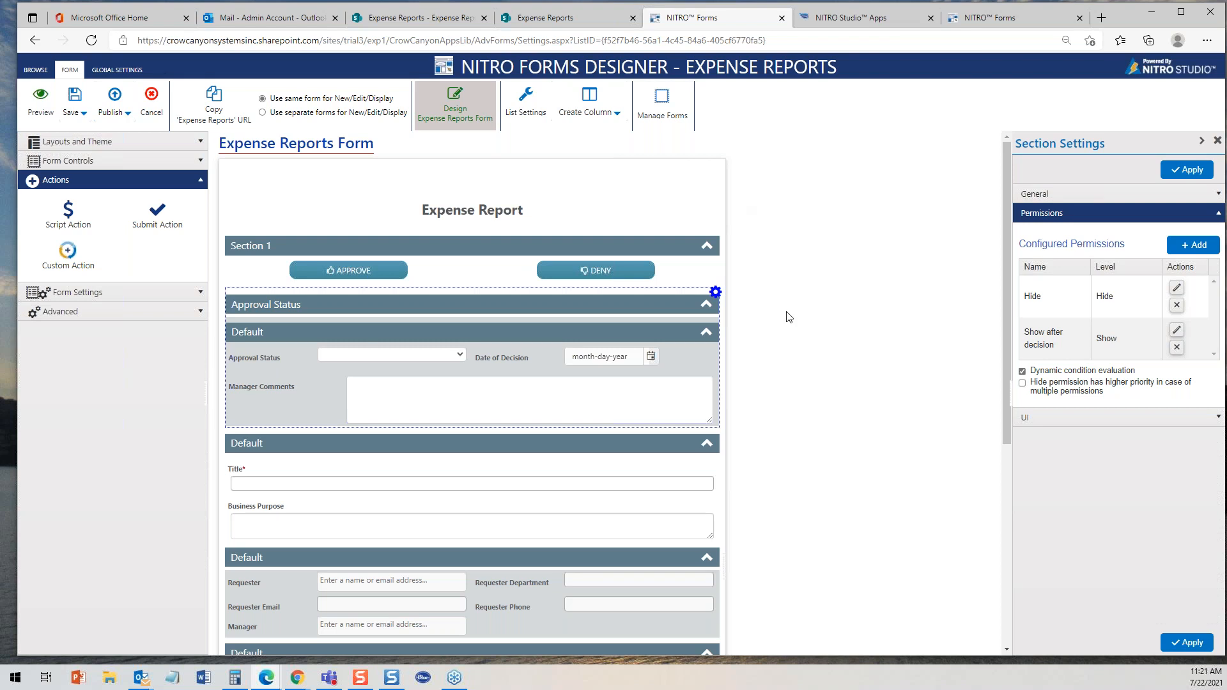
# - In the Expense Reports list, open a new report form and cancel it, then view and close the Trip to Las Vegas report
pyautogui.click(404, 19)
pyautogui.click(221, 157)
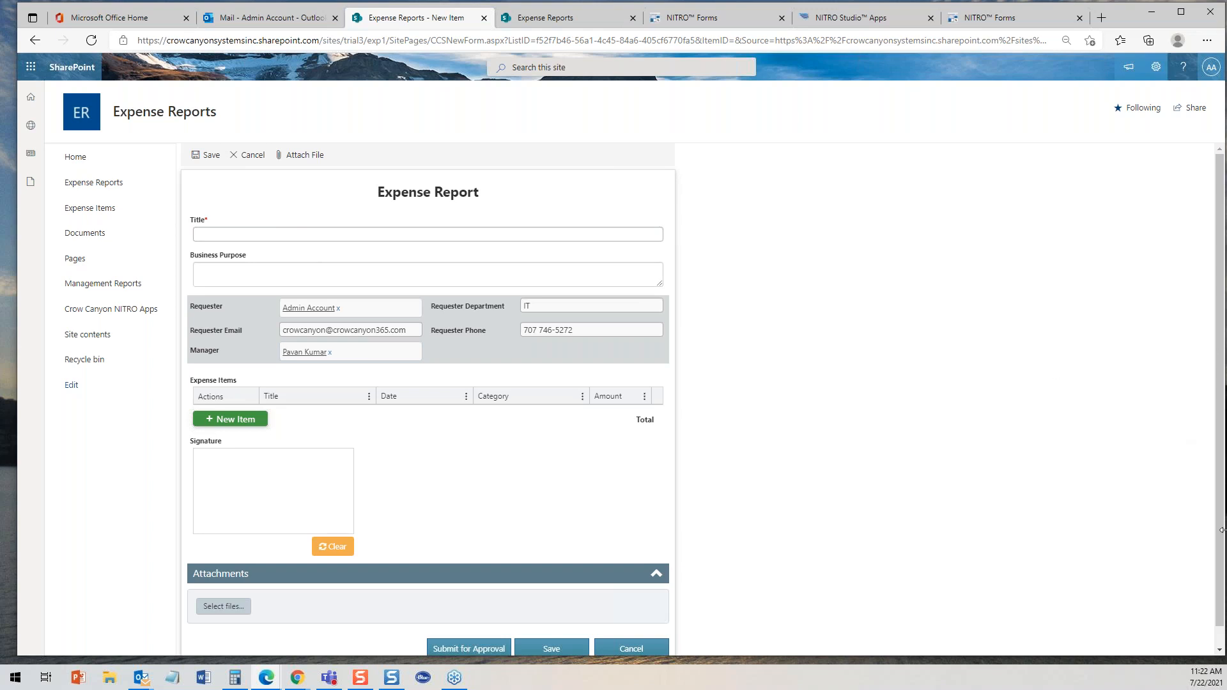
pyautogui.click(655, 649)
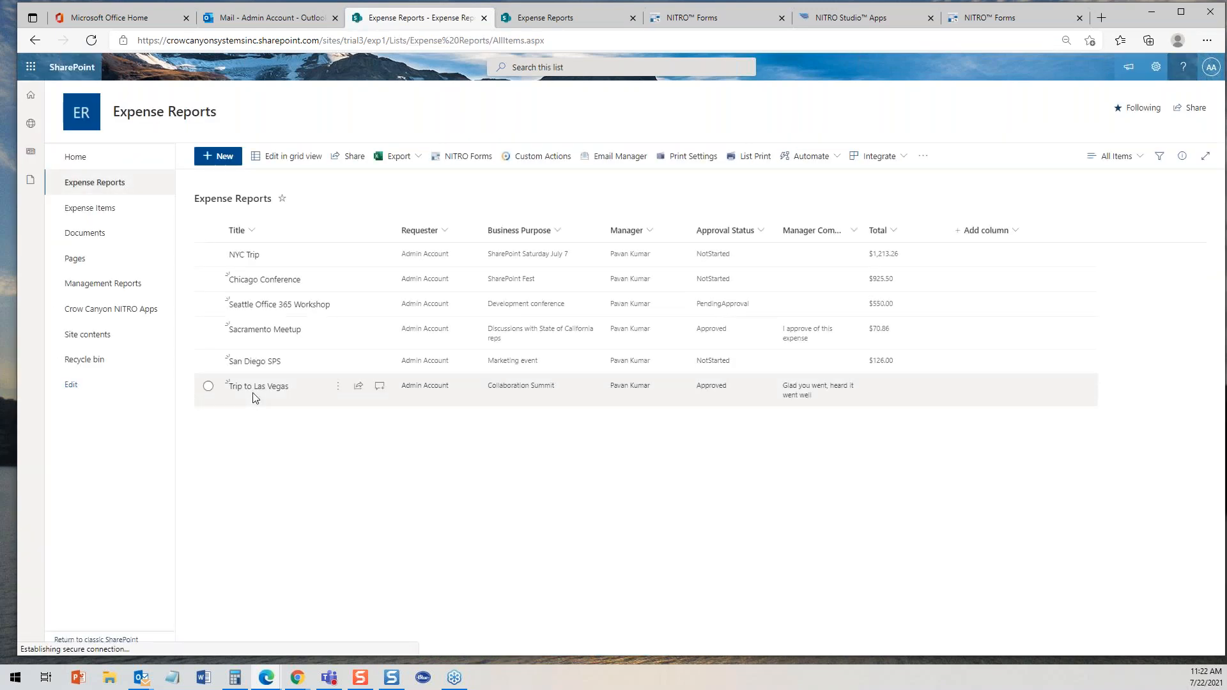
pyautogui.click(258, 388)
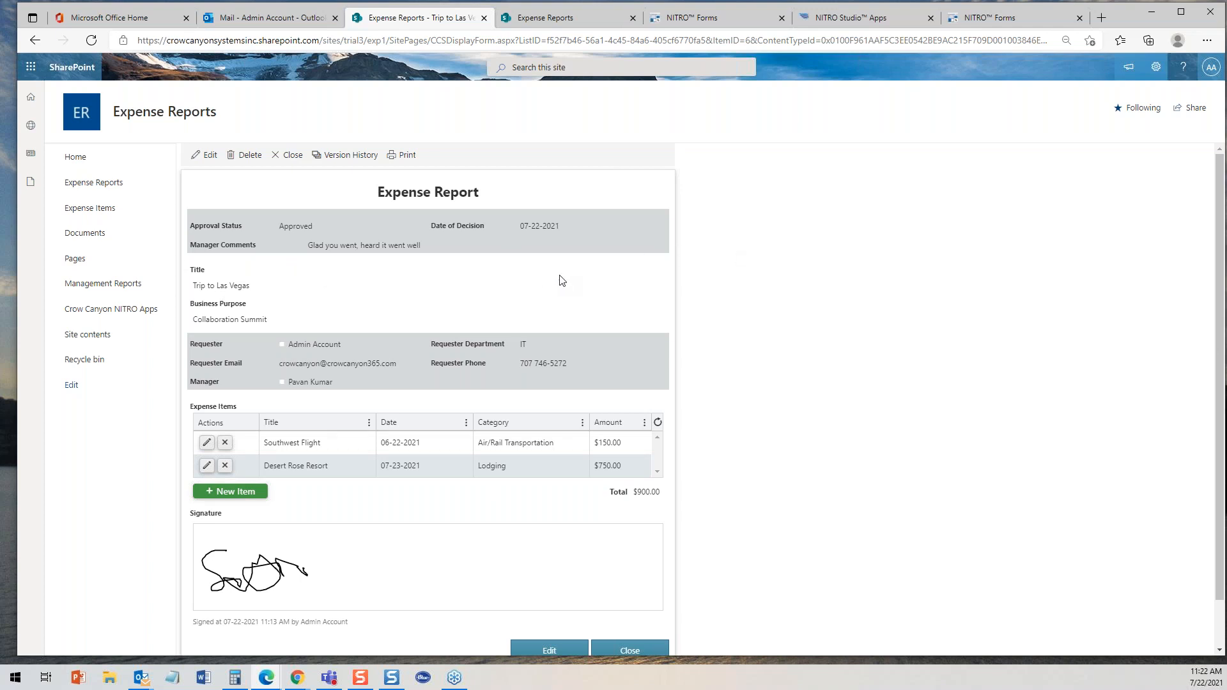
pyautogui.click(629, 650)
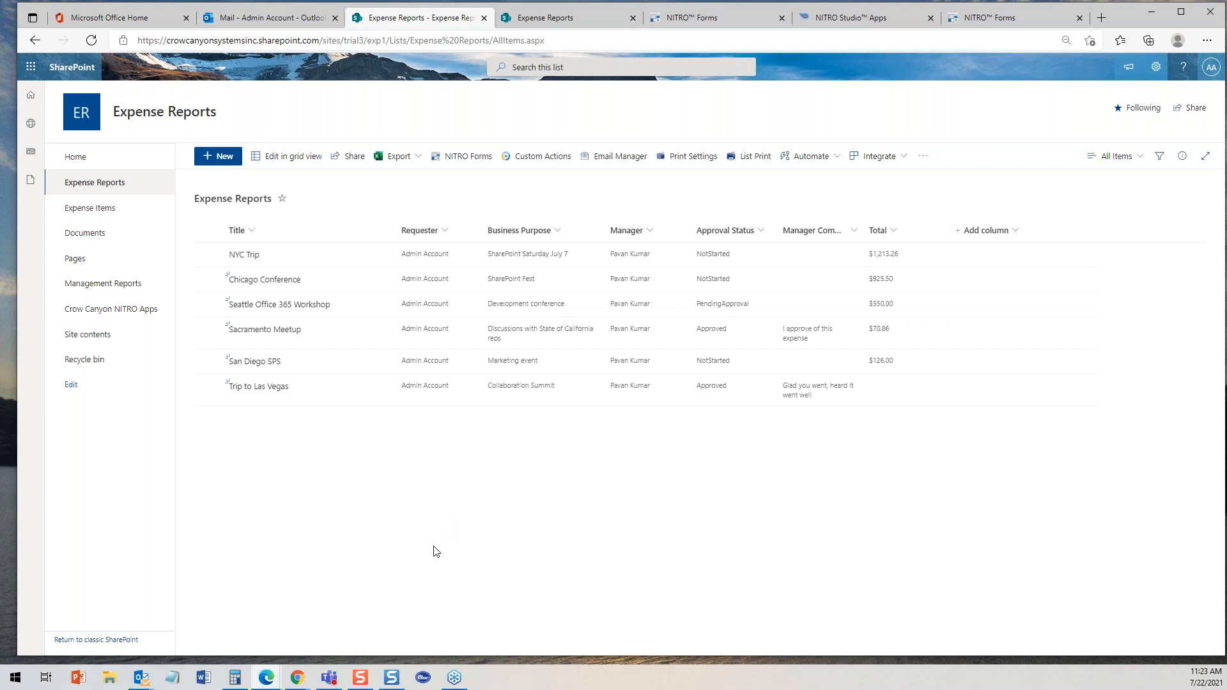
# - Open the Seattle Office 365 Workshop report as requester and again in the manager's browser window to compare them
pyautogui.click(285, 310)
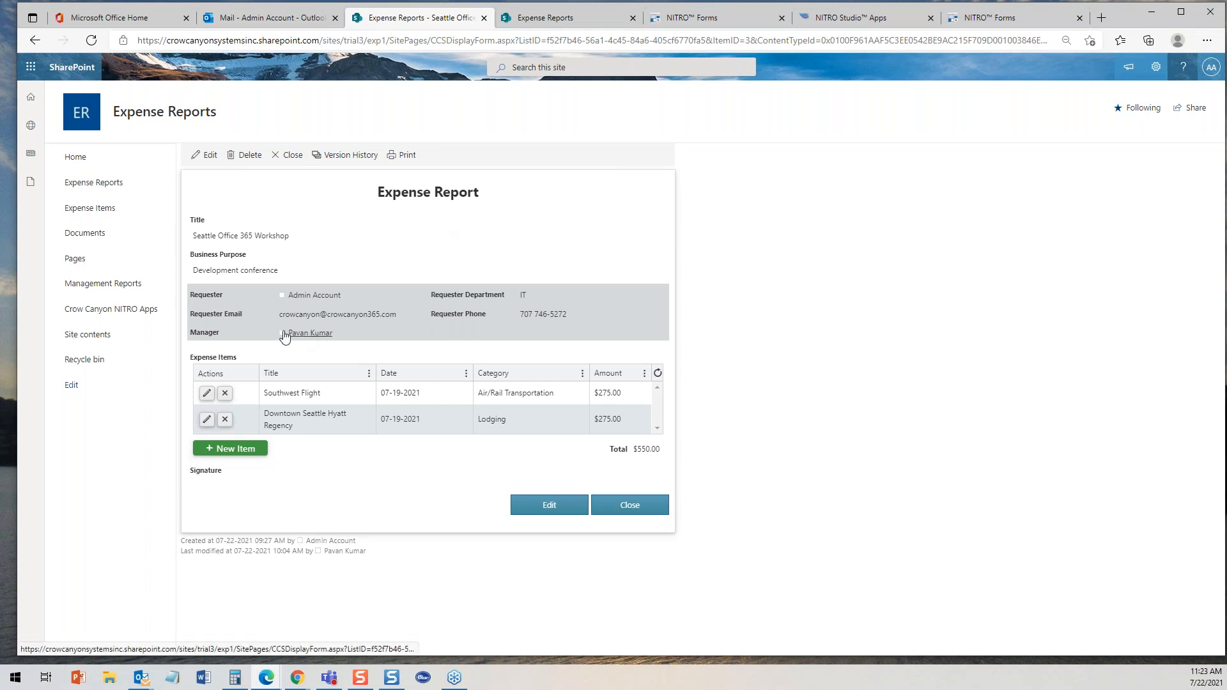
pyautogui.moveTo(0, 46); pyautogui.dragTo(631, 26)
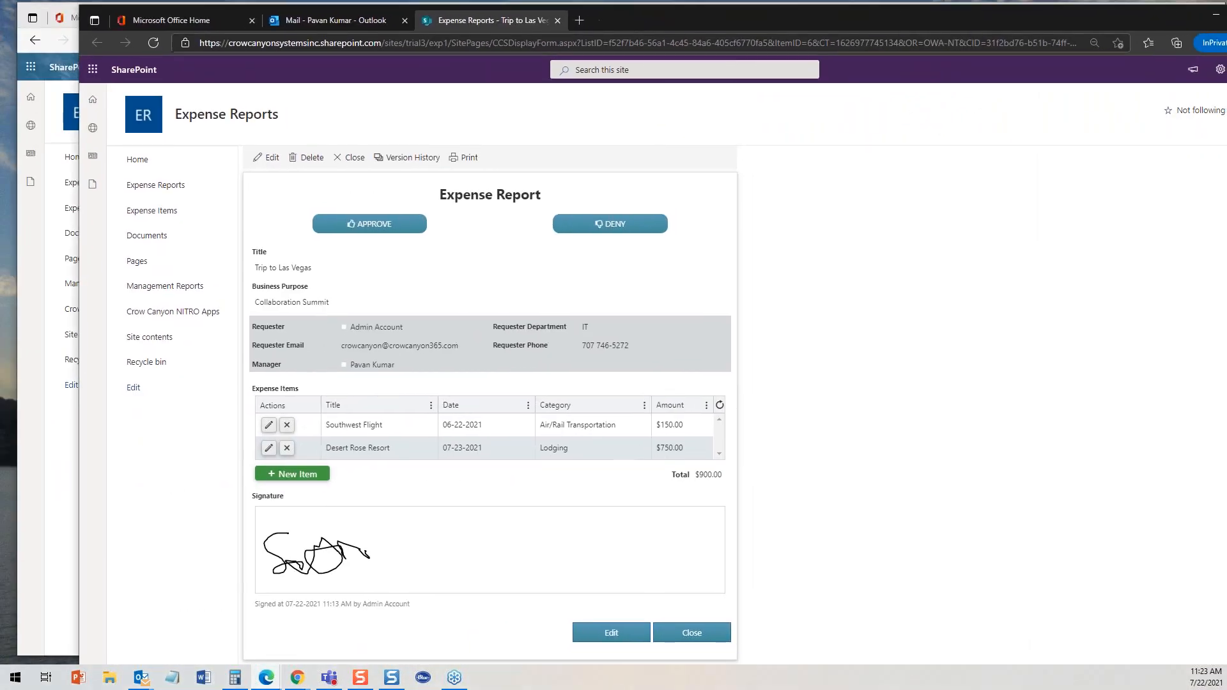
pyautogui.click(697, 634)
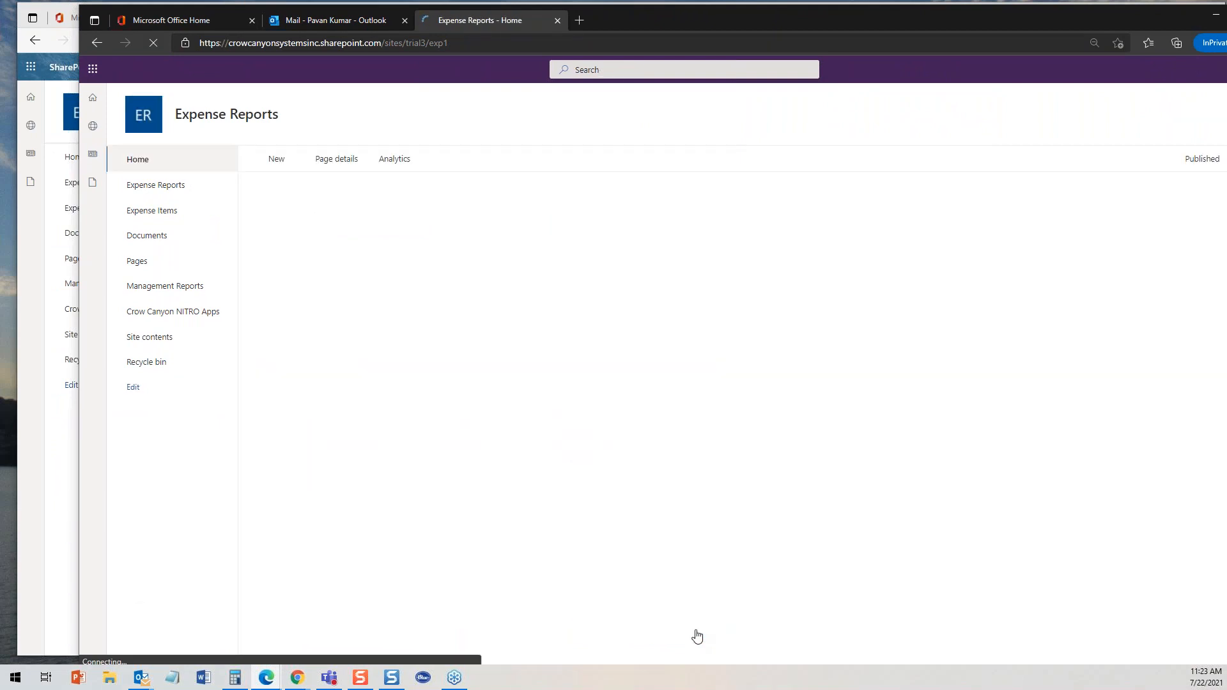
pyautogui.click(172, 191)
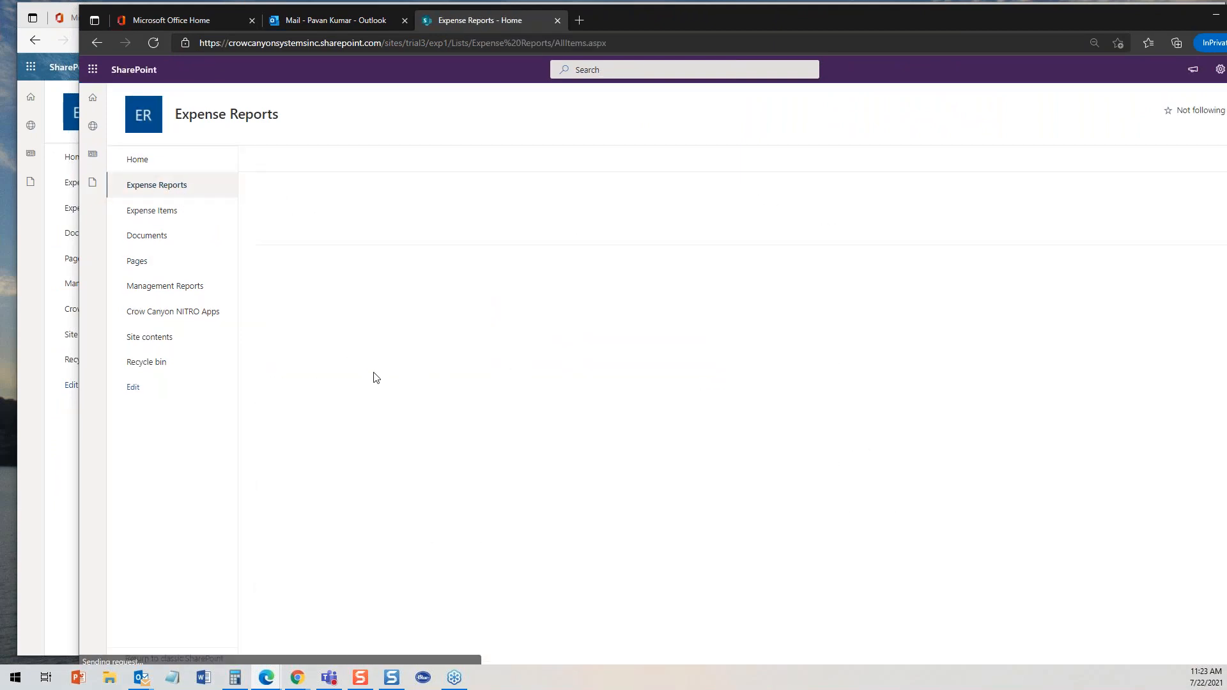
pyautogui.click(339, 315)
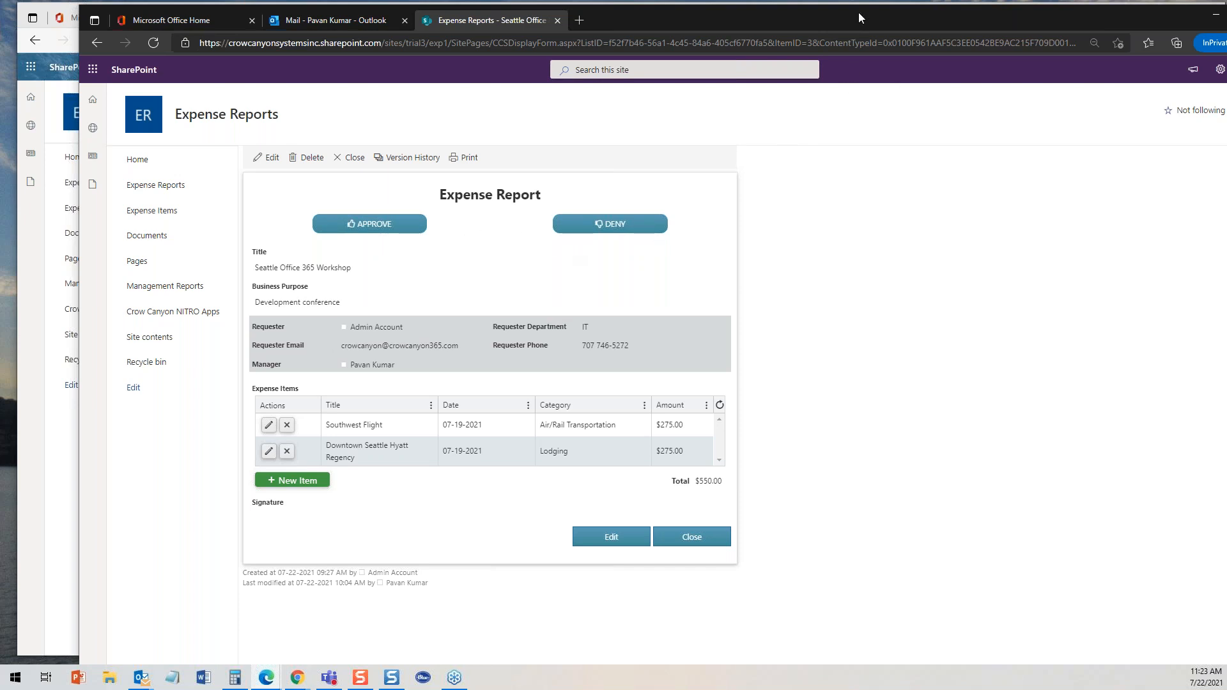
pyautogui.moveTo(838, 19); pyautogui.dragTo(0, 39)
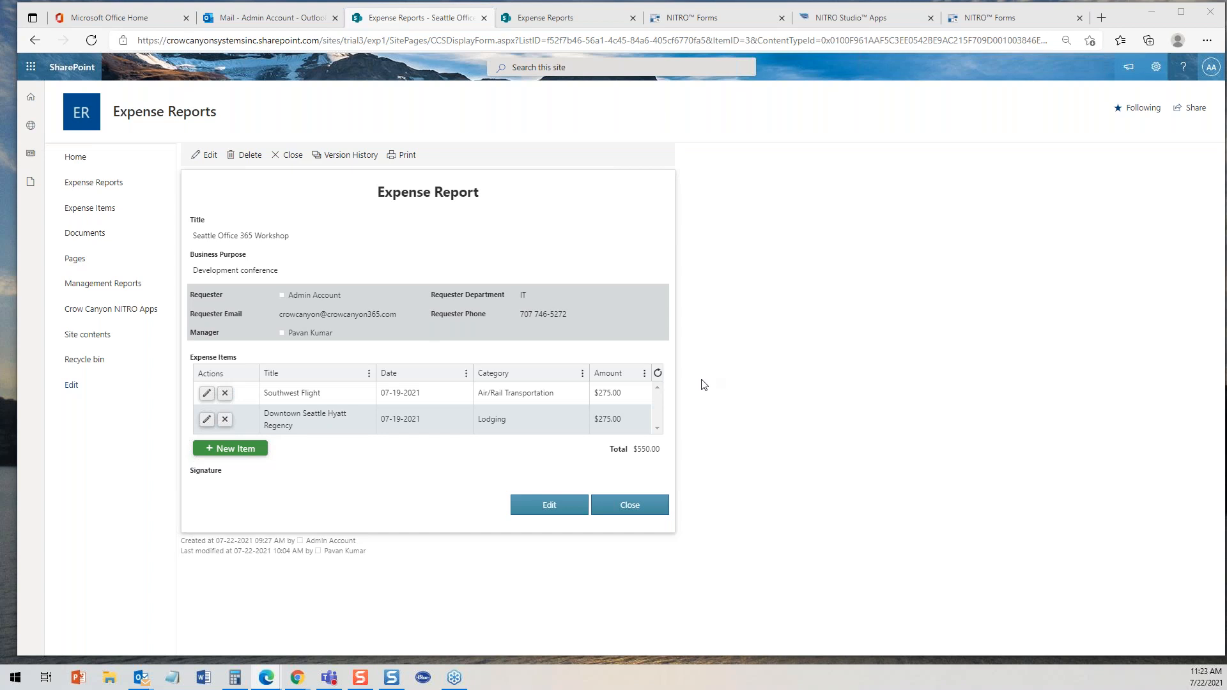
# - Return to the NITRO Forms designer and select the Manager Comments field to view its column settings
pyautogui.click(704, 21)
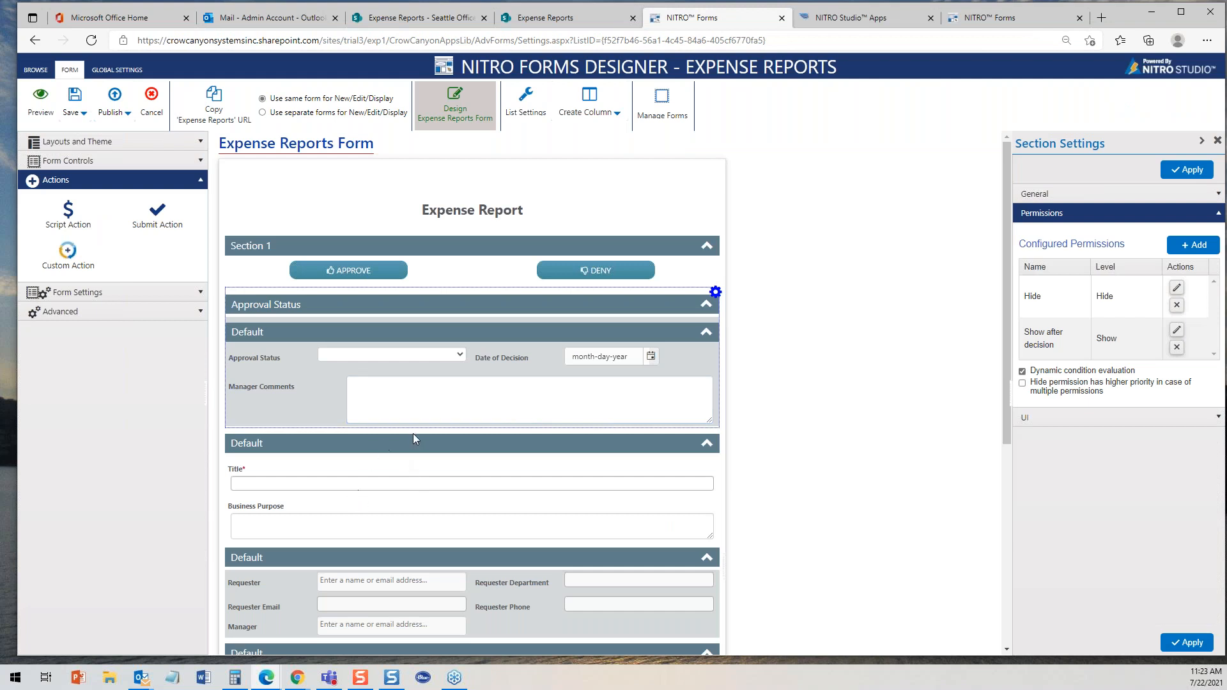
pyautogui.click(414, 403)
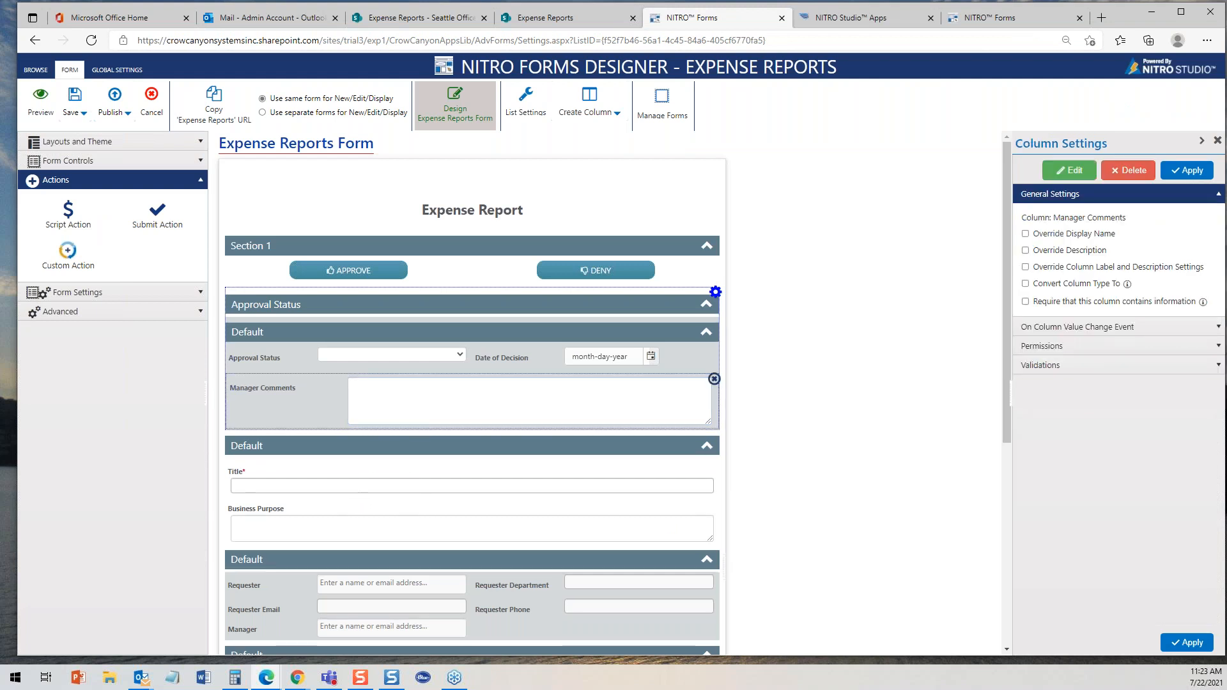
# - Start adding a permission for the Manager Comments field and examine its user, group and column options, then cancel it
pyautogui.click(1219, 346)
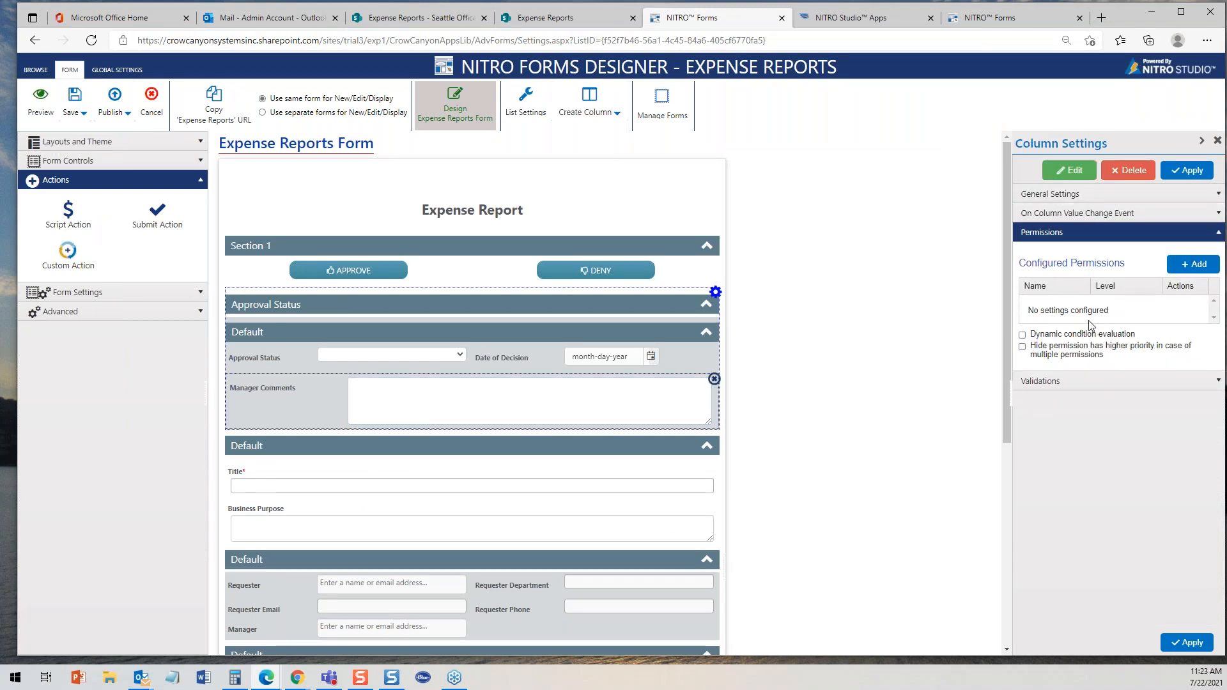
pyautogui.click(1193, 264)
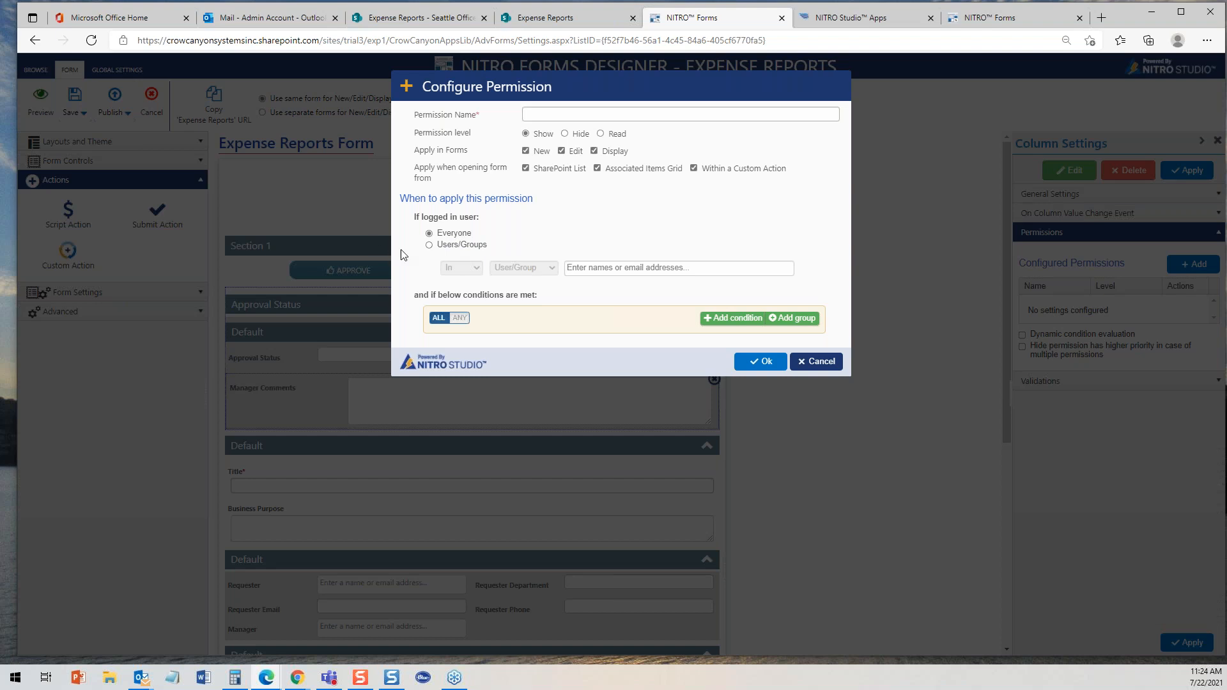
pyautogui.click(429, 245)
pyautogui.click(552, 275)
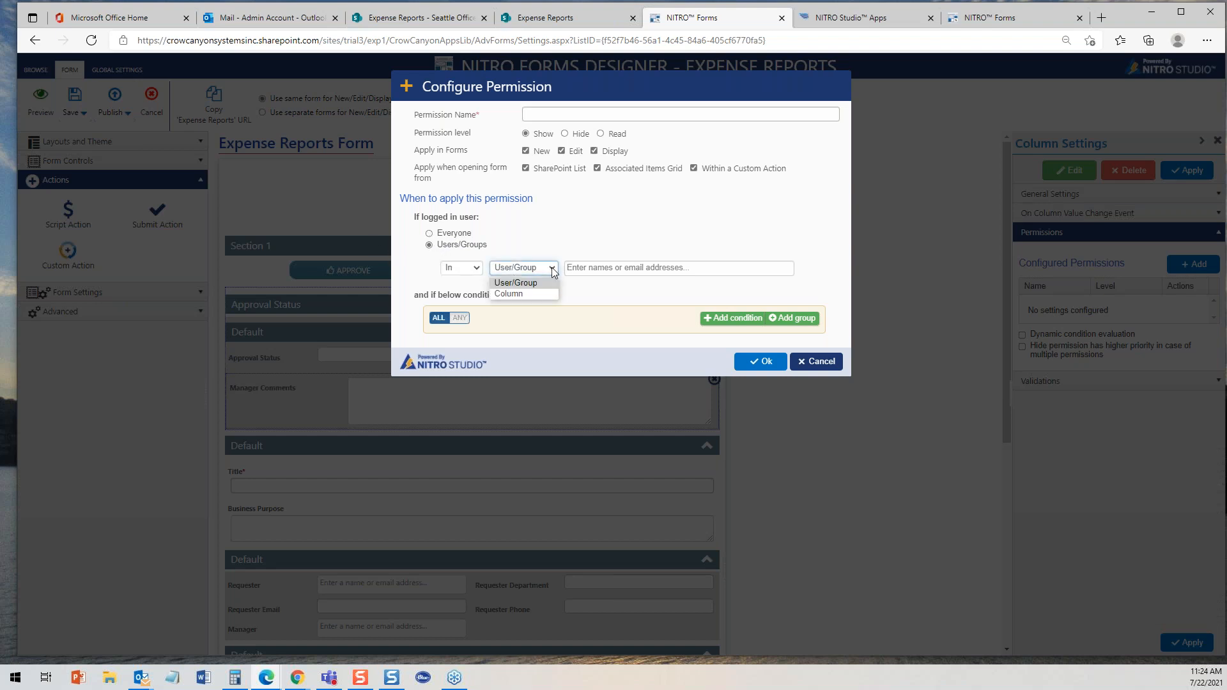
pyautogui.click(535, 290)
pyautogui.click(555, 268)
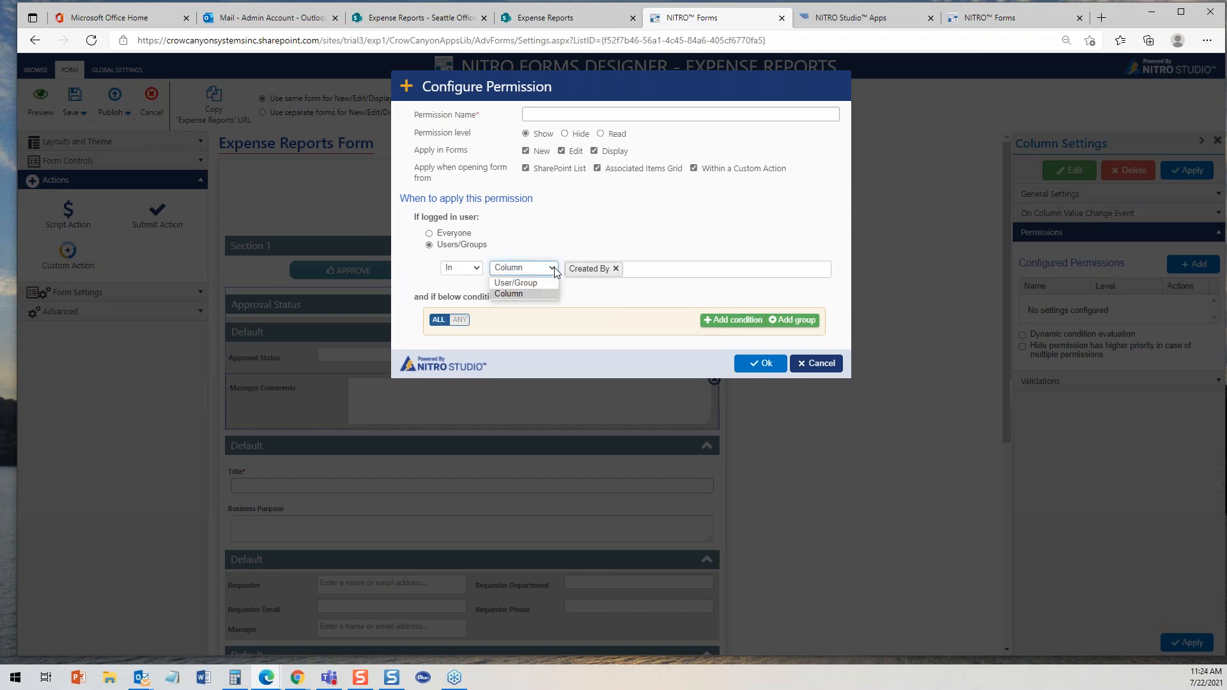
pyautogui.click(537, 287)
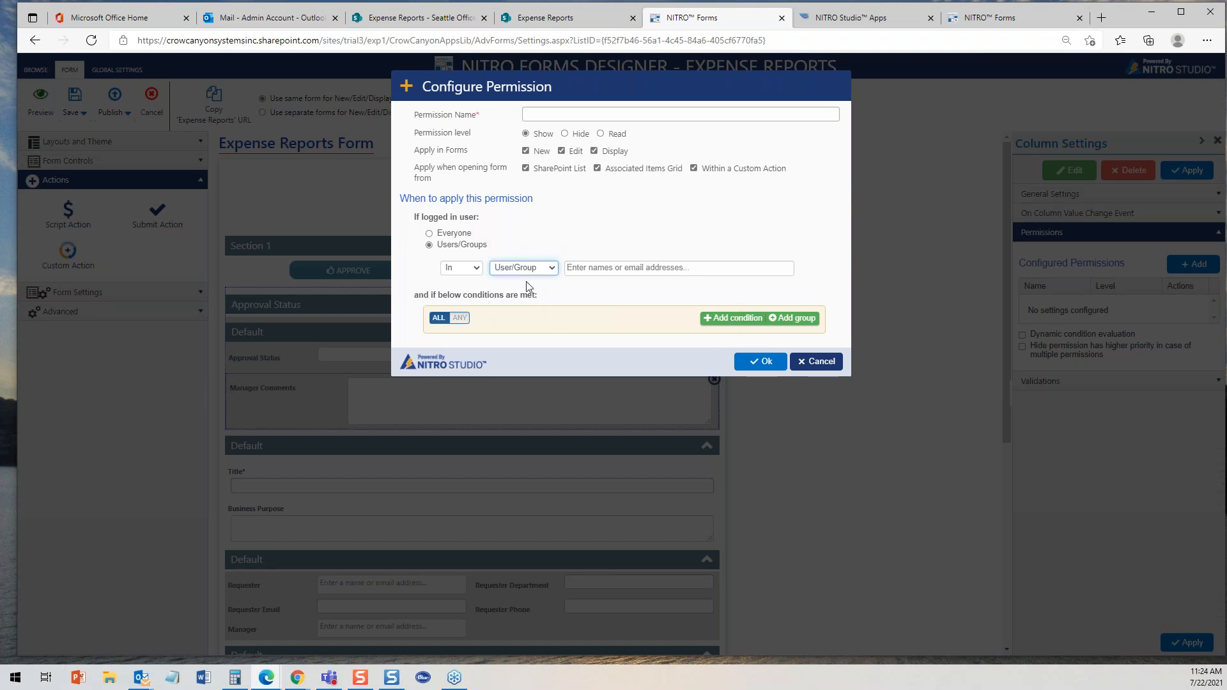
pyautogui.click(429, 233)
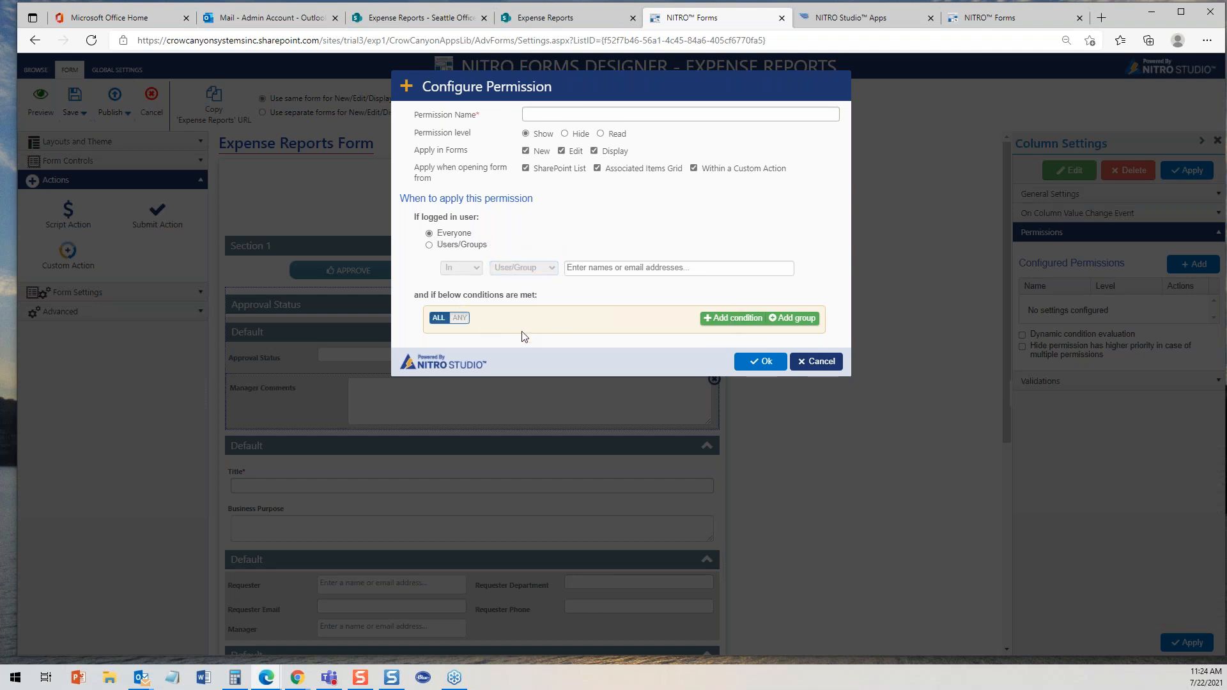
pyautogui.click(821, 362)
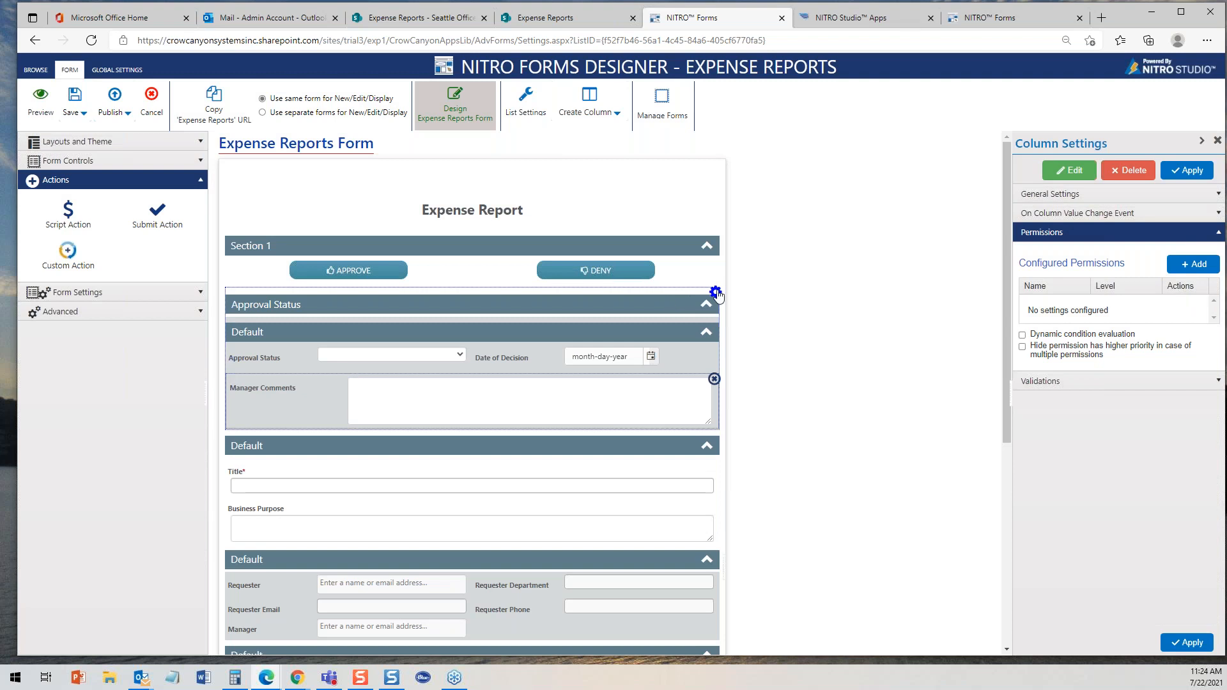
# - Open the Approval Status section's settings and examine its Show after decision permission conditions
pyautogui.click(715, 292)
pyautogui.click(734, 303)
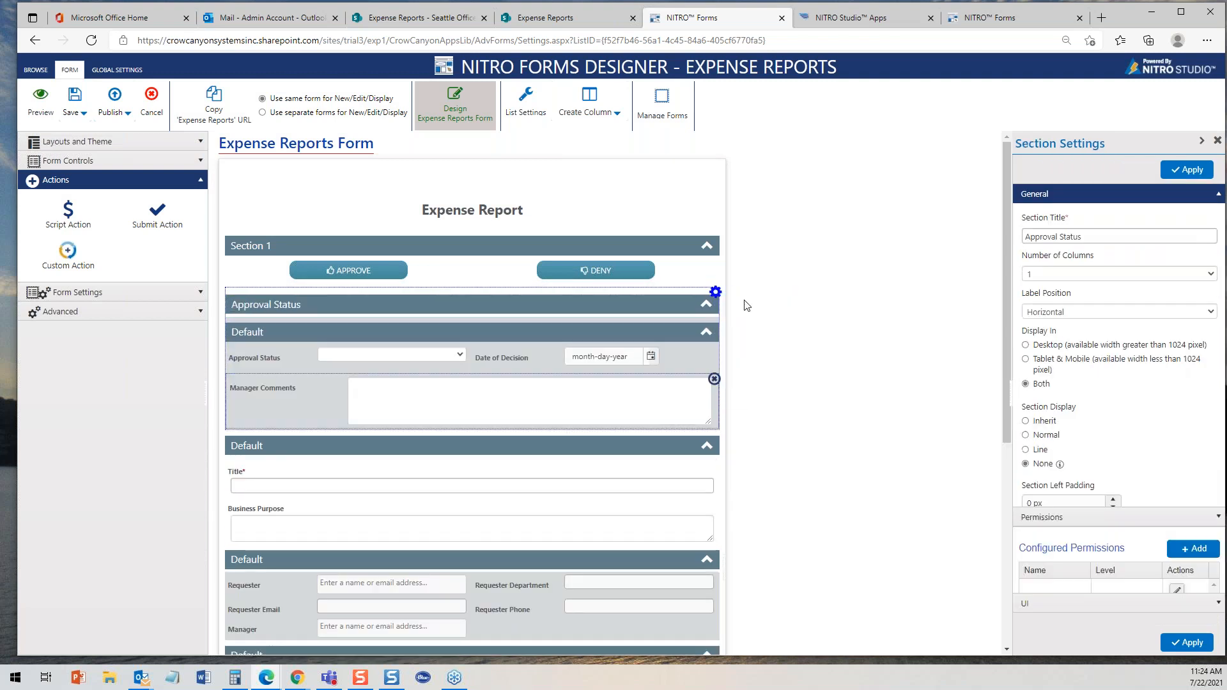
pyautogui.click(1207, 193)
pyautogui.click(1217, 214)
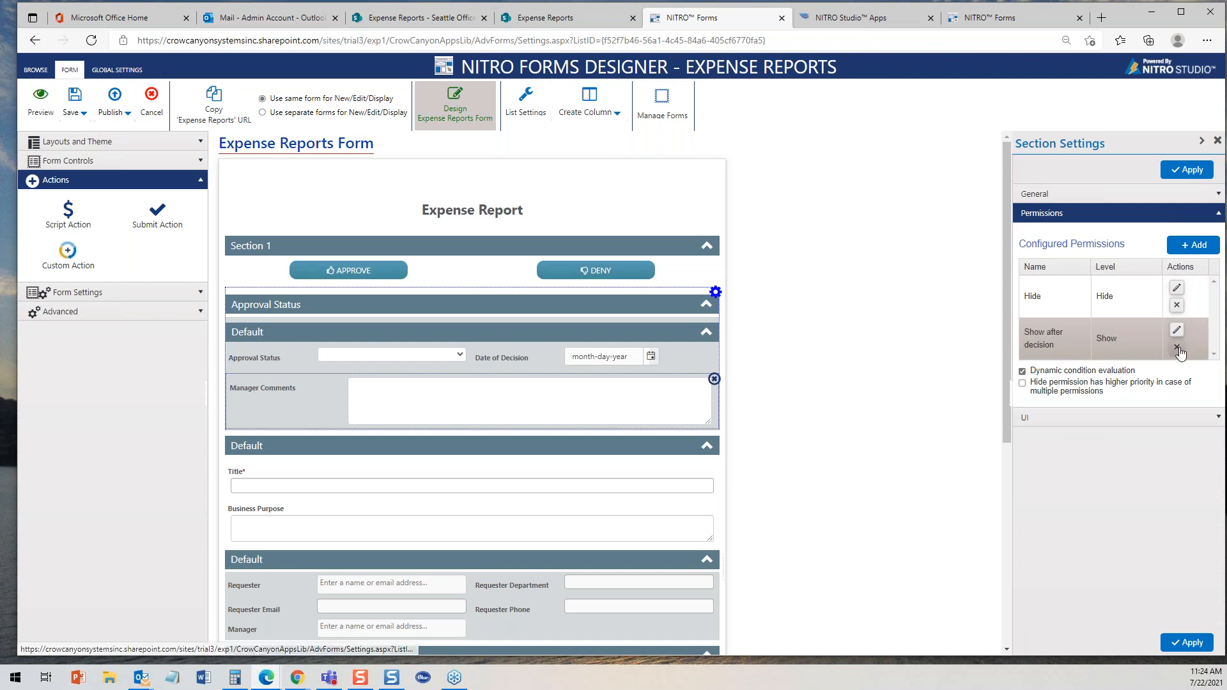
pyautogui.click(1177, 331)
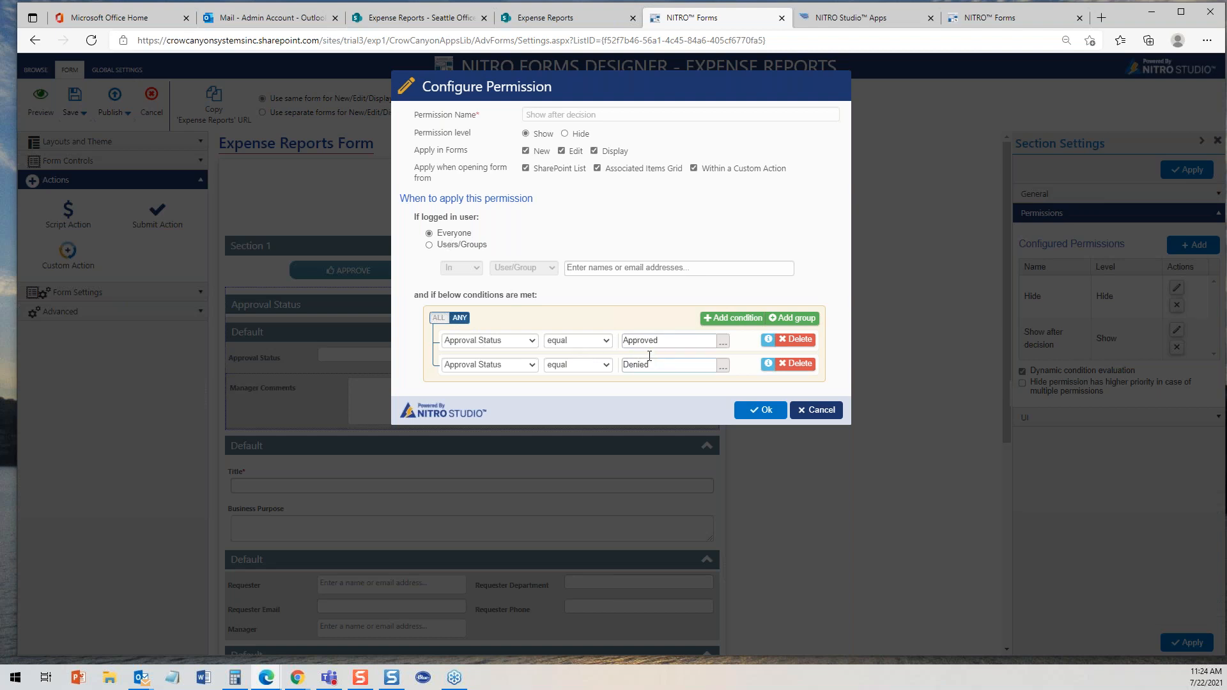
pyautogui.click(820, 412)
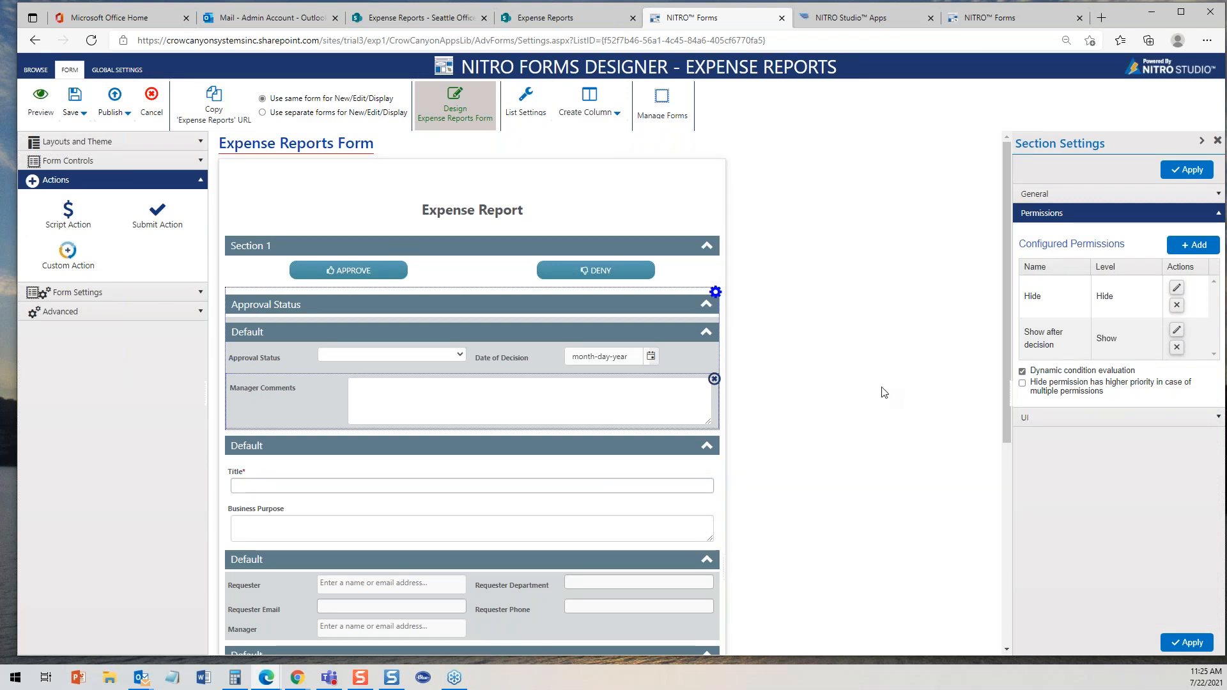
# - Set the Approval Status section's panel background colour to light blue rgba(134, 206, 224, 1) and apply it
pyautogui.click(1219, 215)
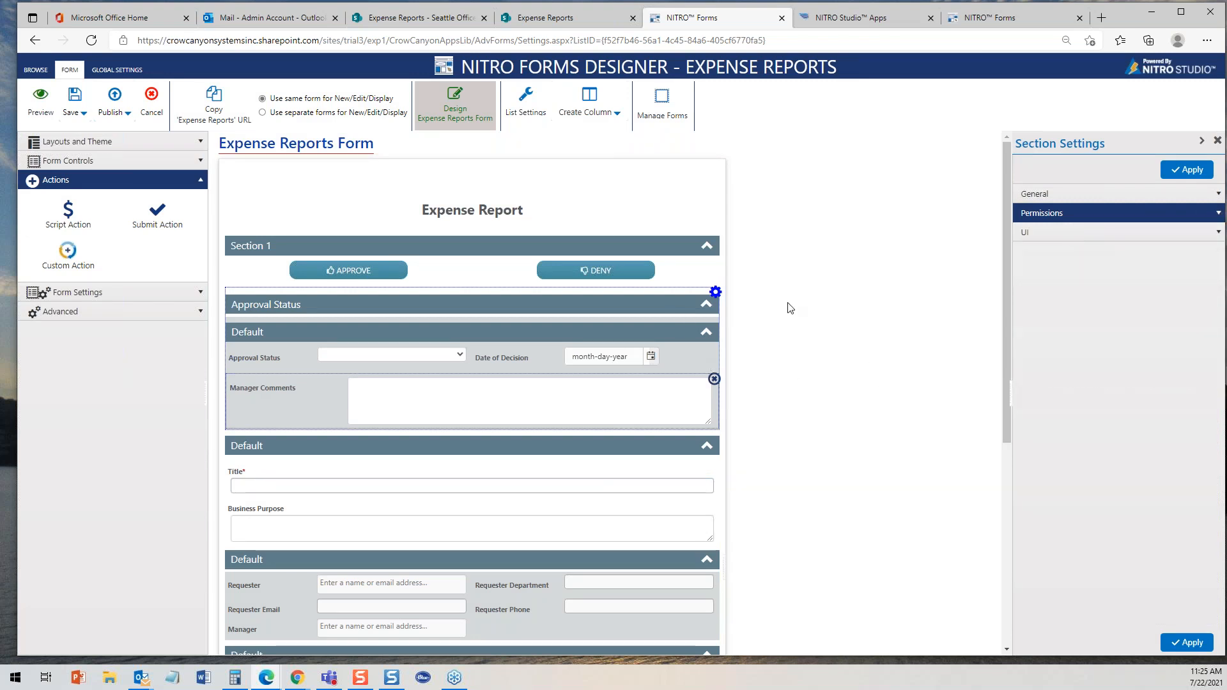
pyautogui.click(1217, 232)
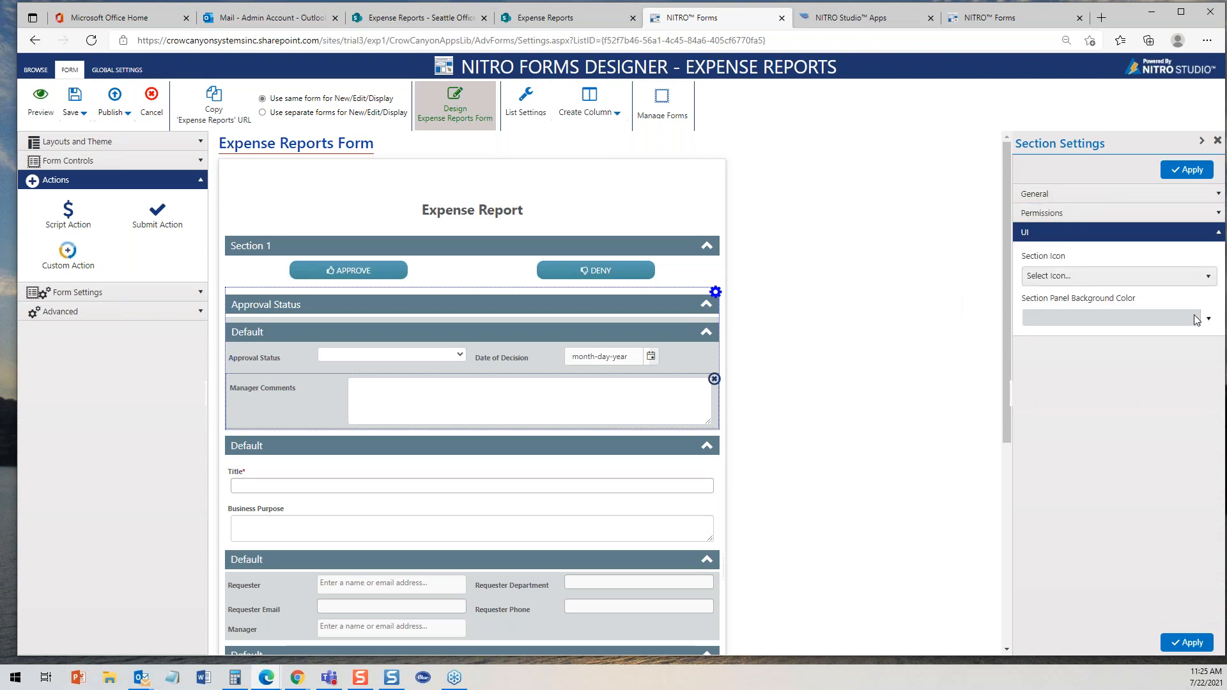
pyautogui.click(1210, 322)
pyautogui.click(1083, 360)
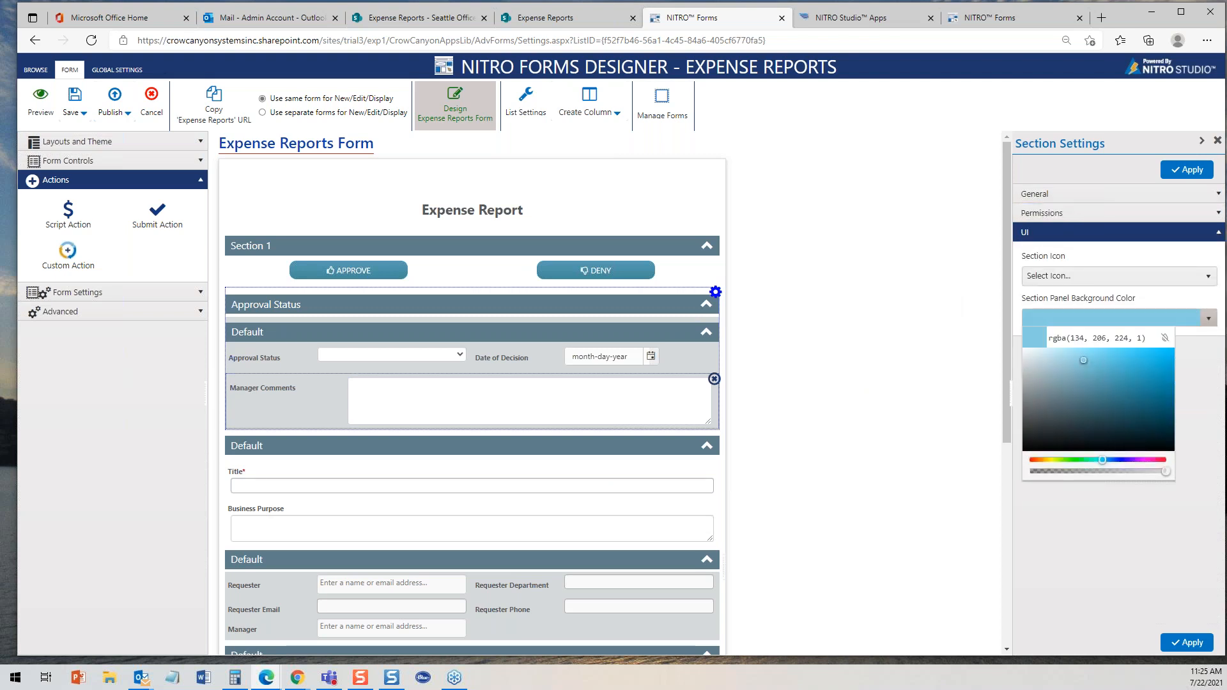
pyautogui.click(1187, 170)
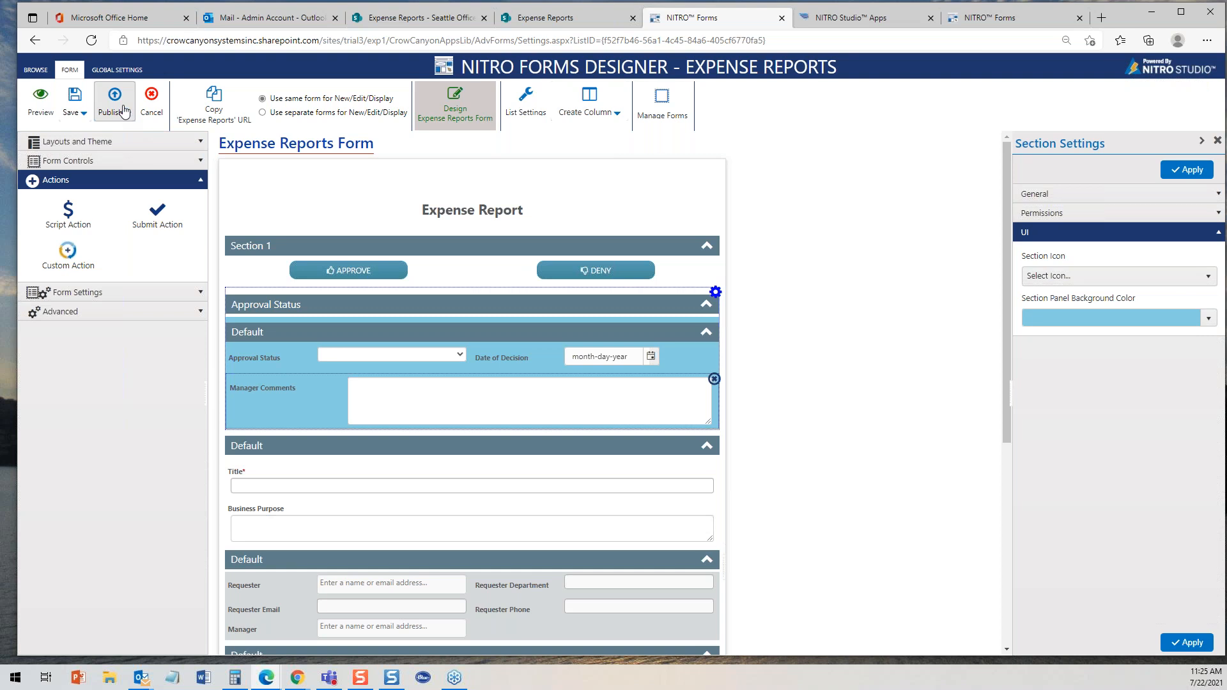
# - Preview the New form in the designer and close the preview
pyautogui.click(40, 107)
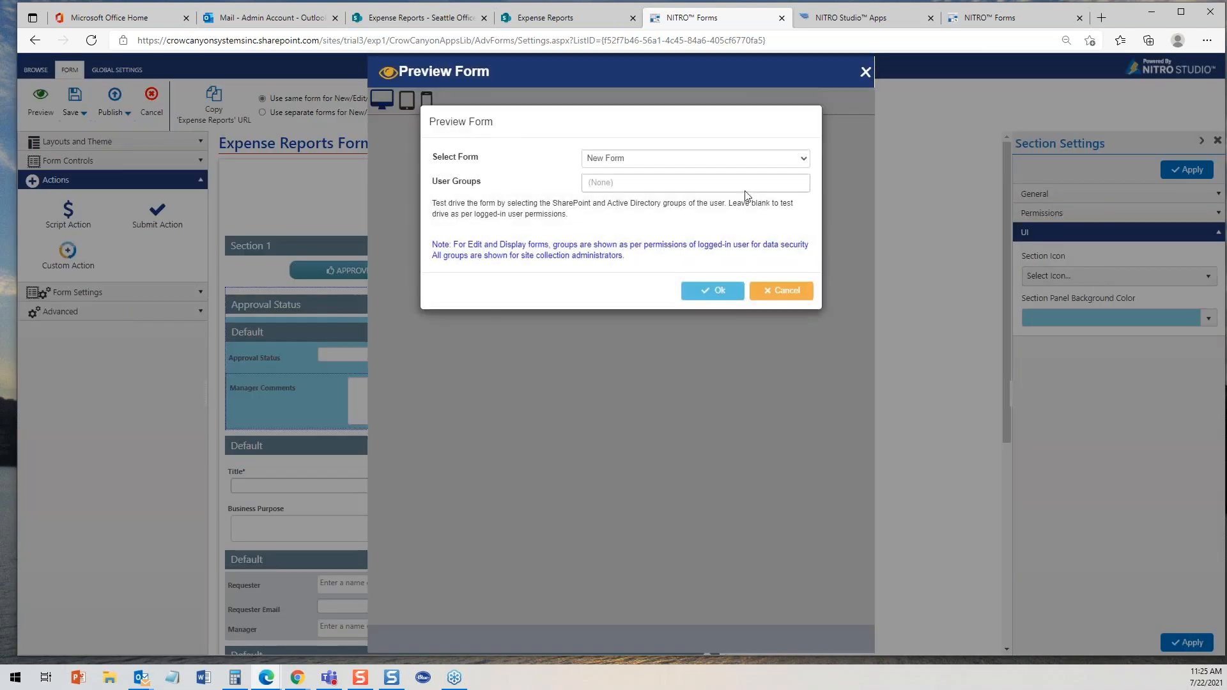
pyautogui.click(716, 292)
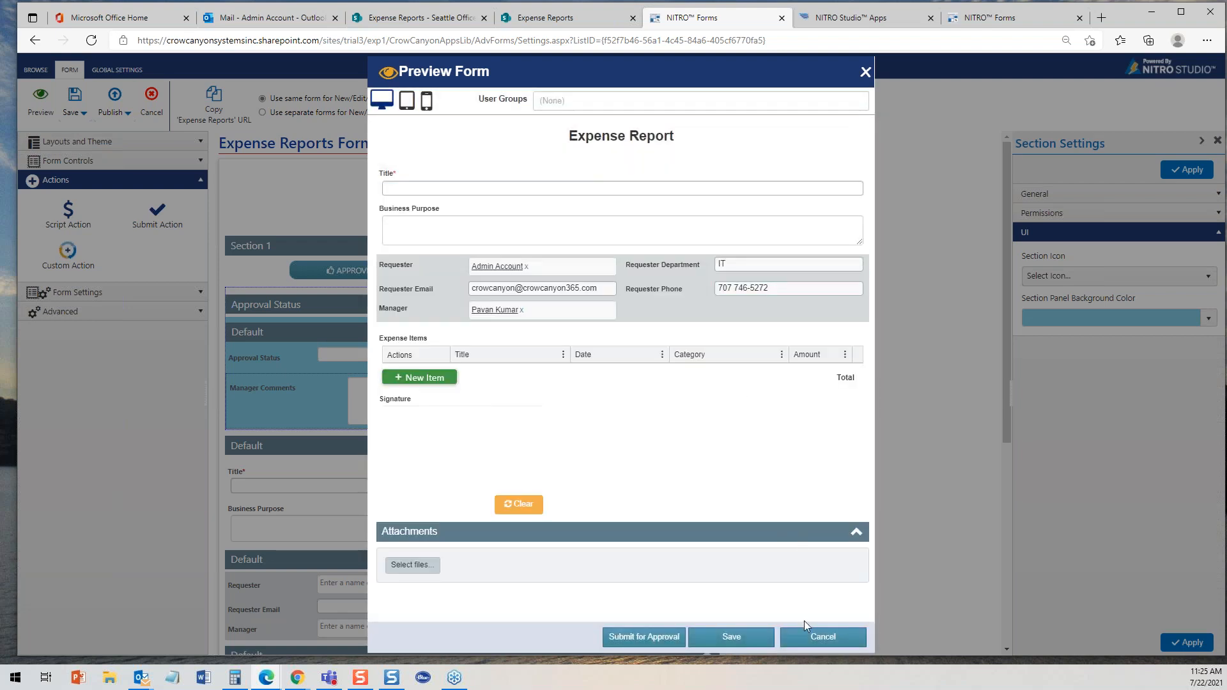
pyautogui.click(825, 637)
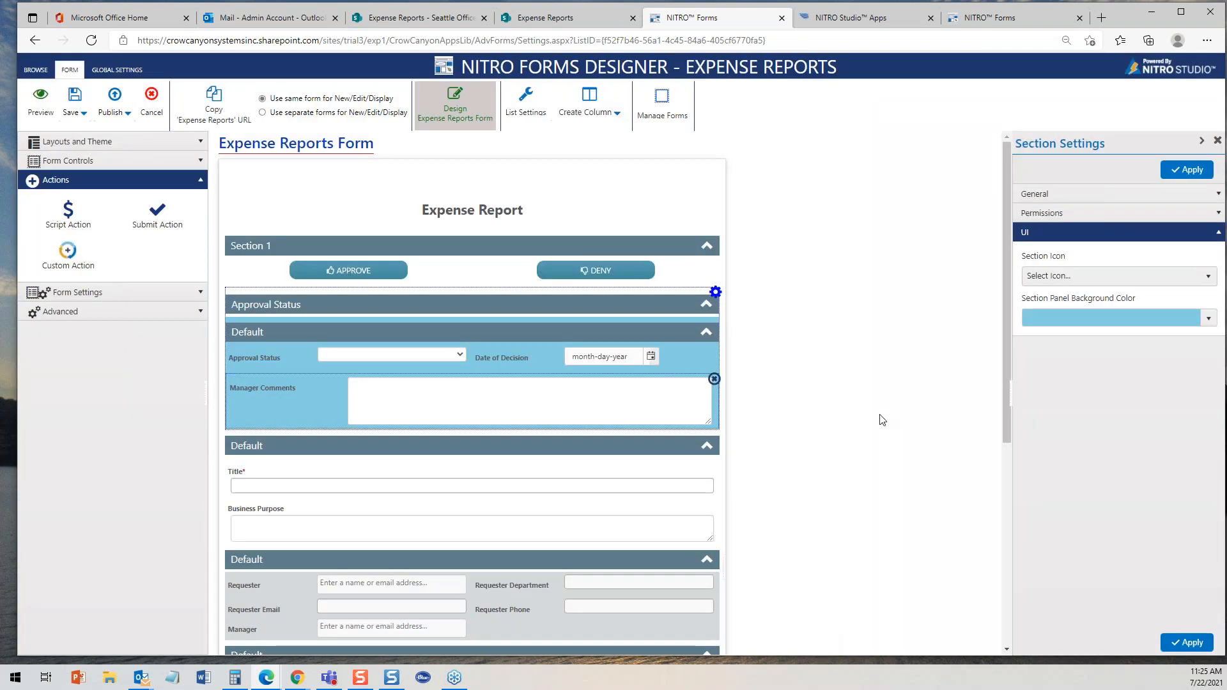
# - Apply the section settings and publish the form
pyautogui.click(1186, 170)
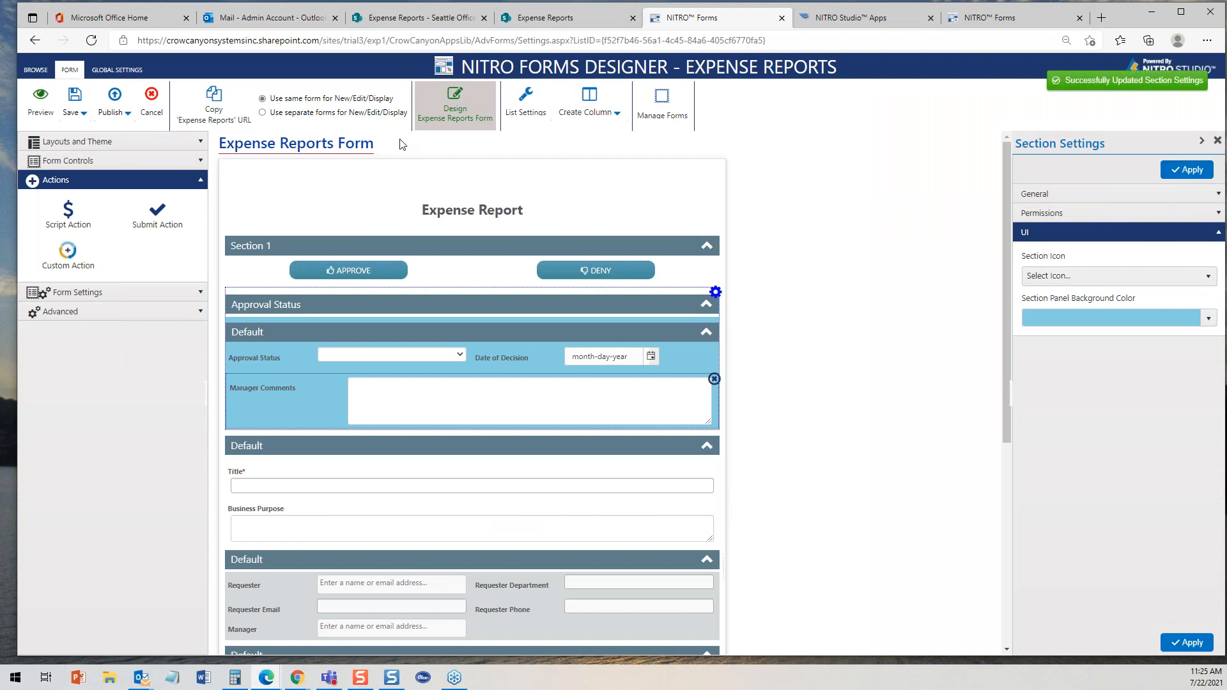
pyautogui.click(111, 108)
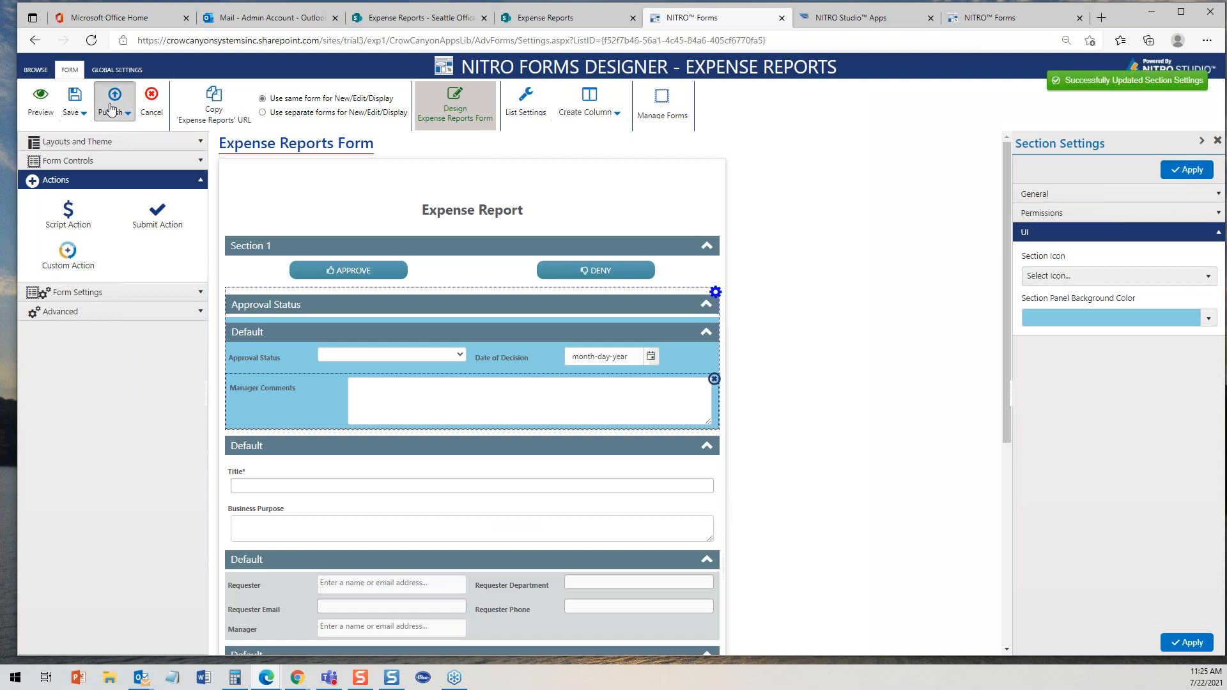
pyautogui.click(695, 395)
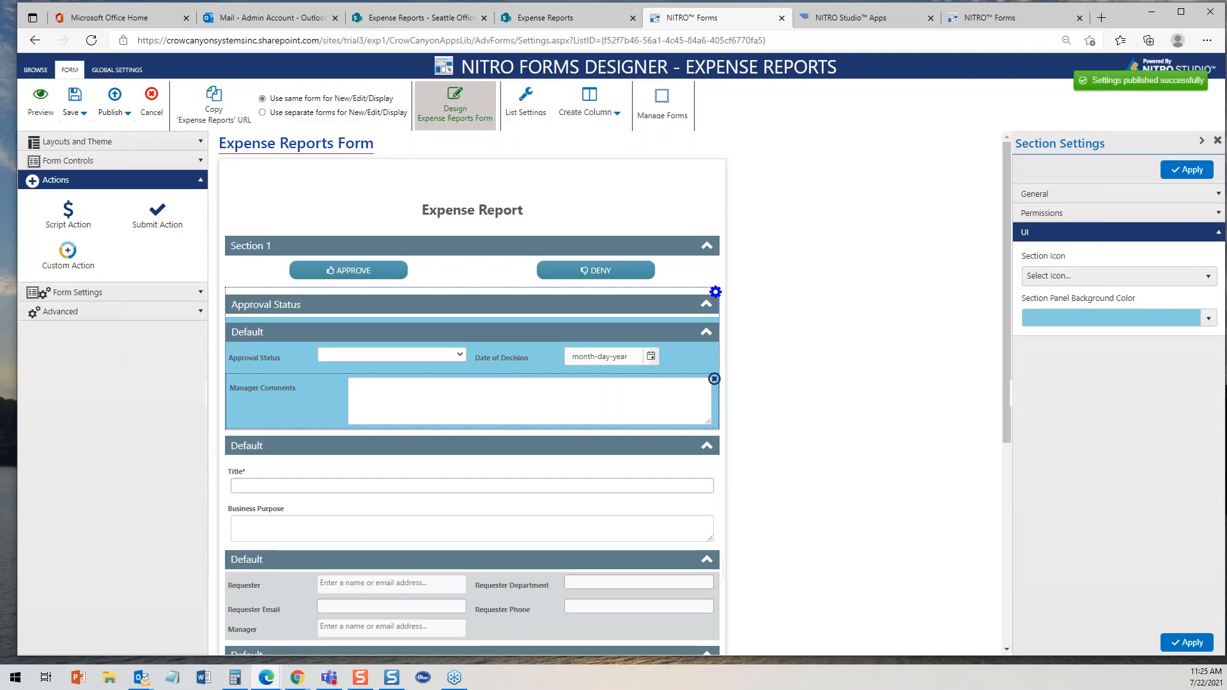
# - Close the Seattle report and view the Sacramento Meetup and San Diego SPS reports from the Expense Reports list
pyautogui.click(439, 17)
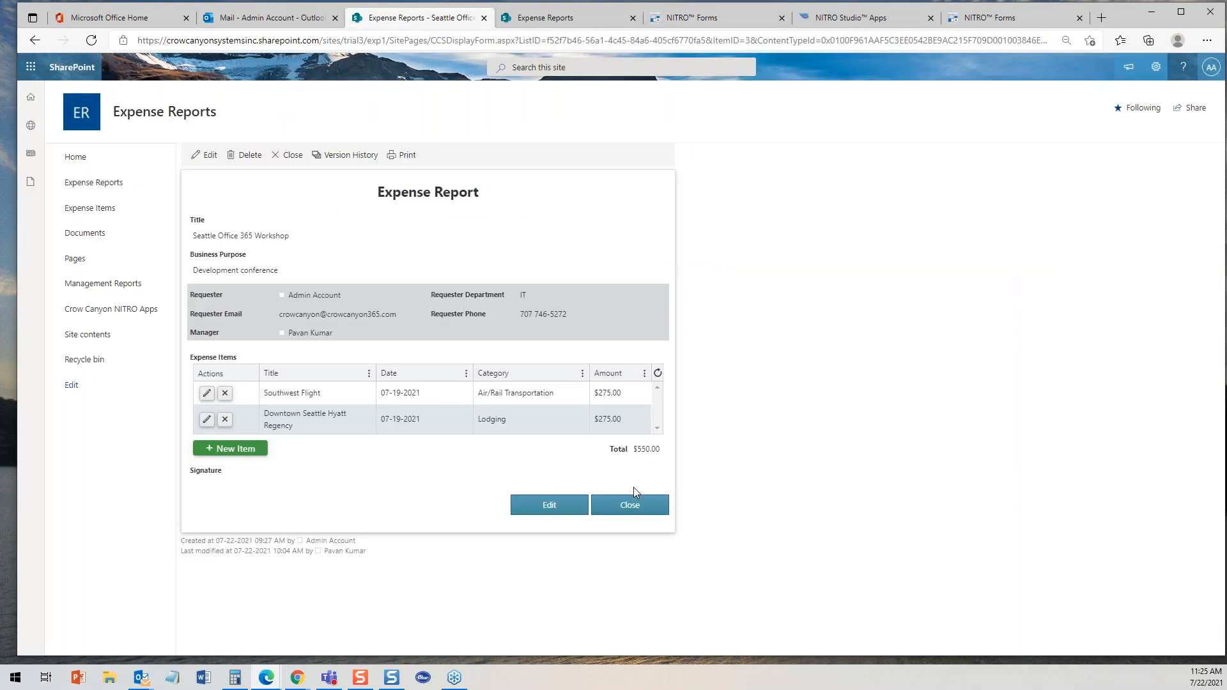
pyautogui.click(630, 505)
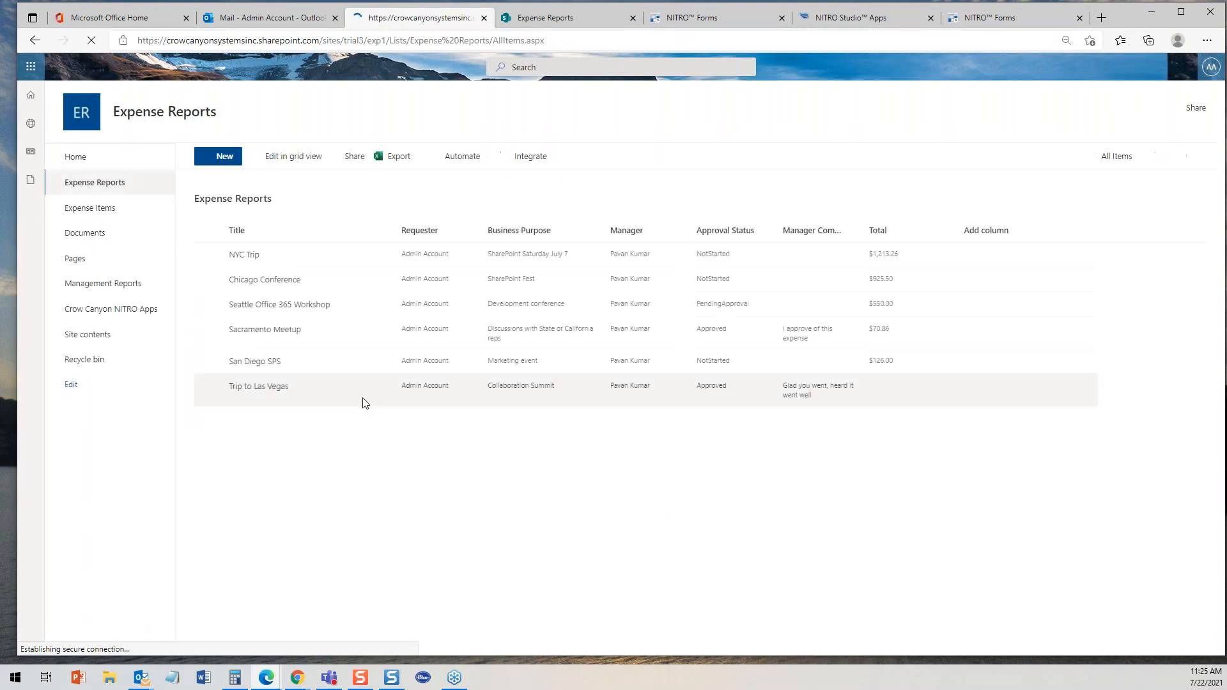
pyautogui.click(264, 330)
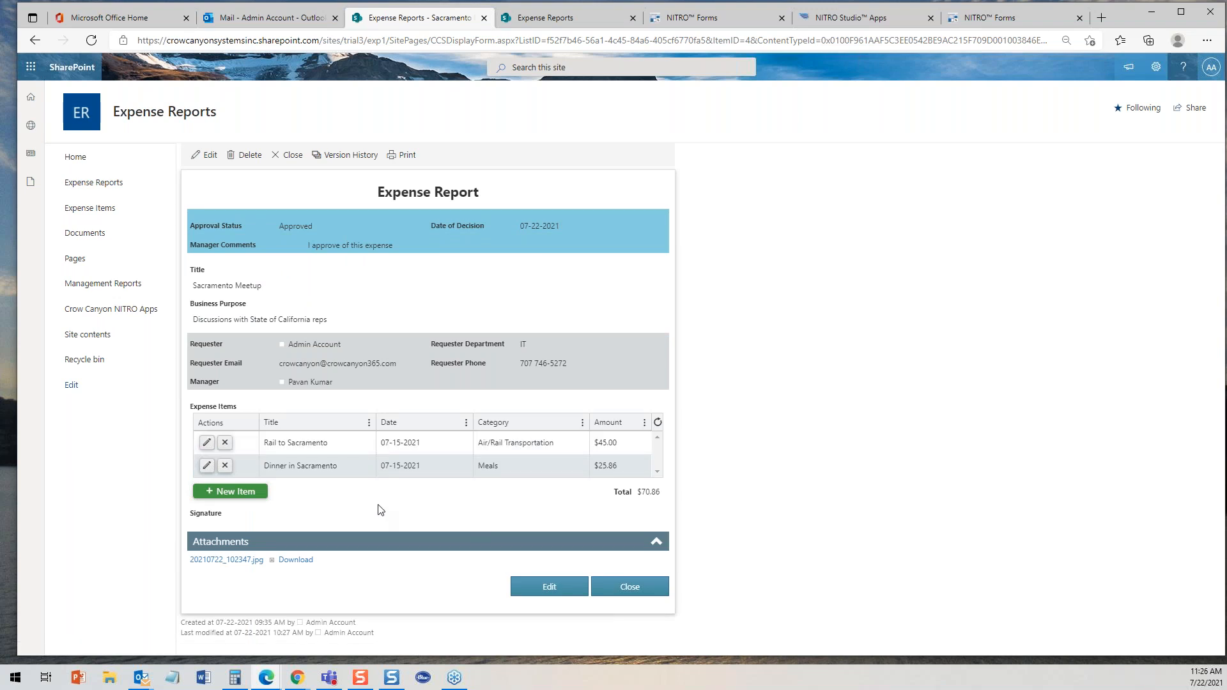
pyautogui.click(625, 586)
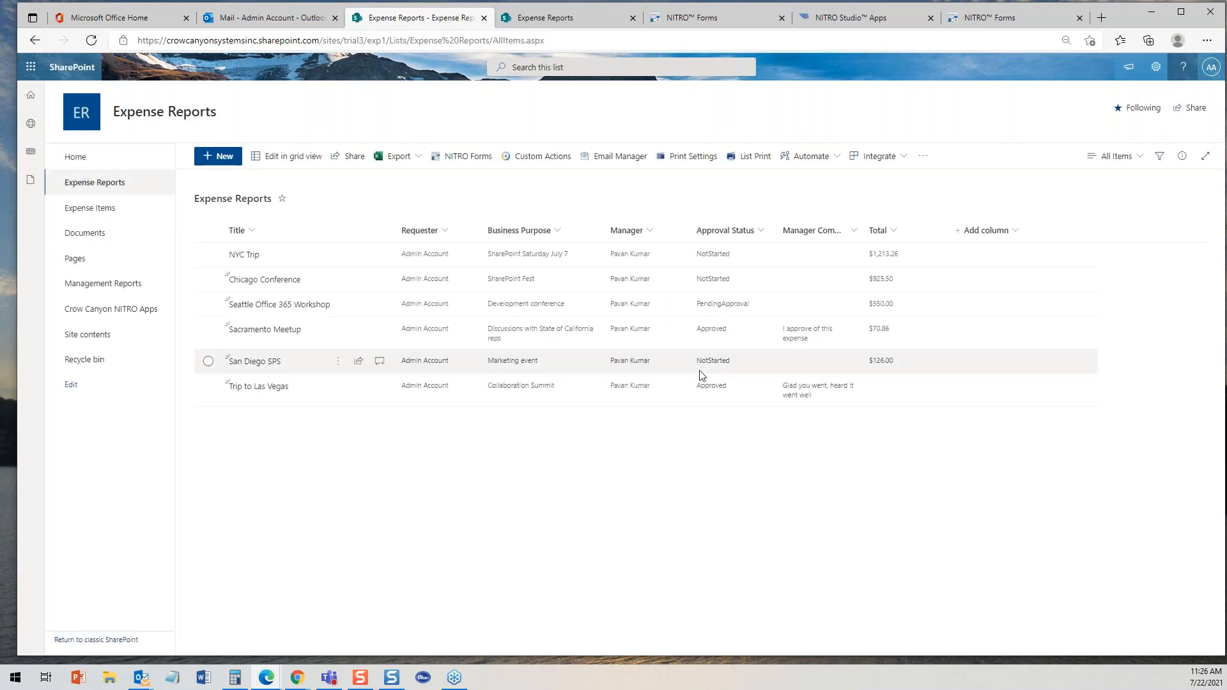
pyautogui.click(264, 363)
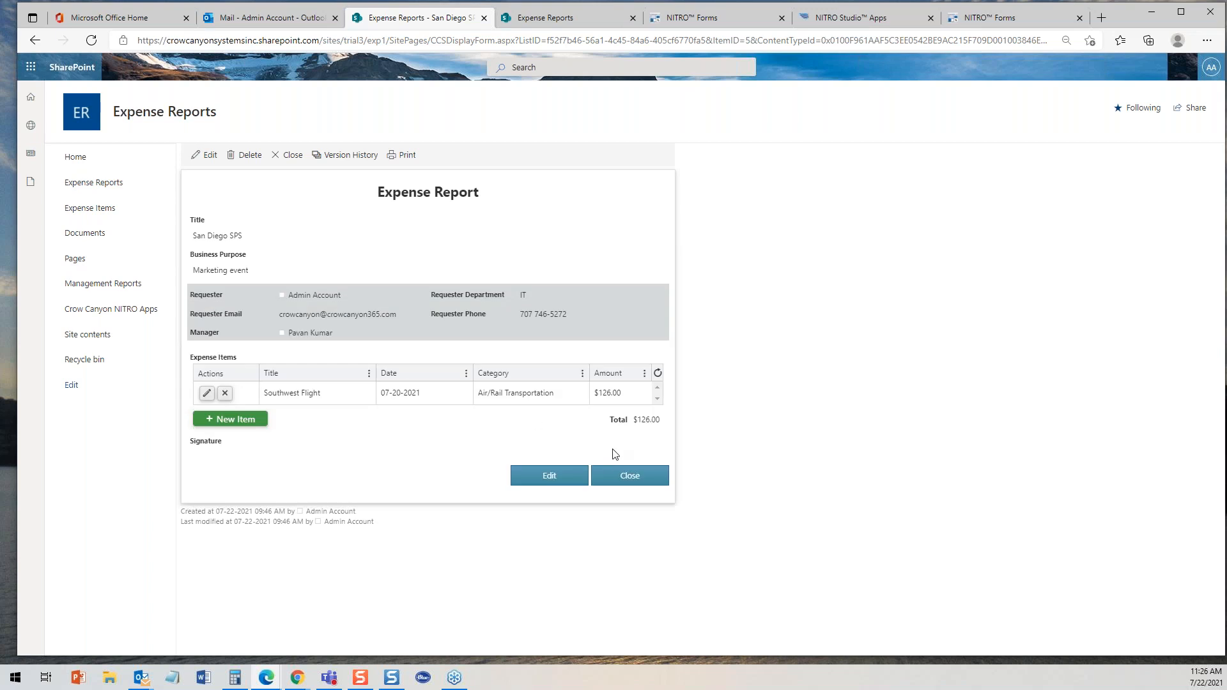
pyautogui.click(630, 476)
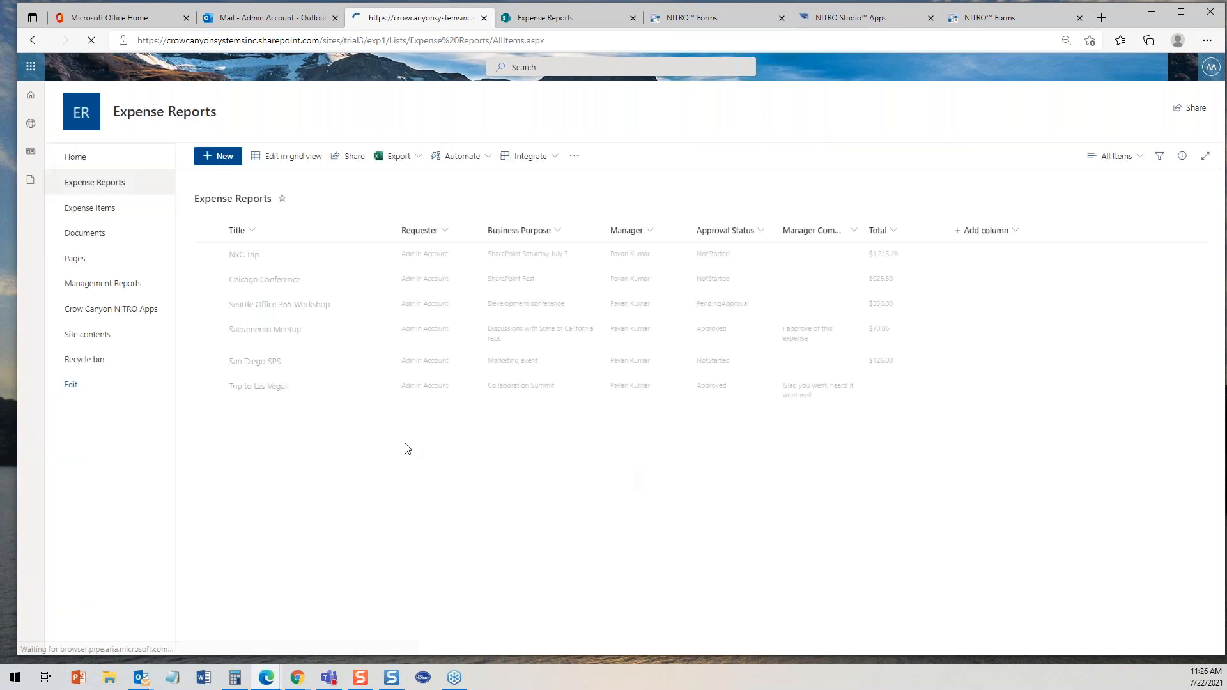
# - Reopen the Sacramento Meetup report and view its receipt attachment and its Dinner in Sacramento expense item
pyautogui.click(269, 329)
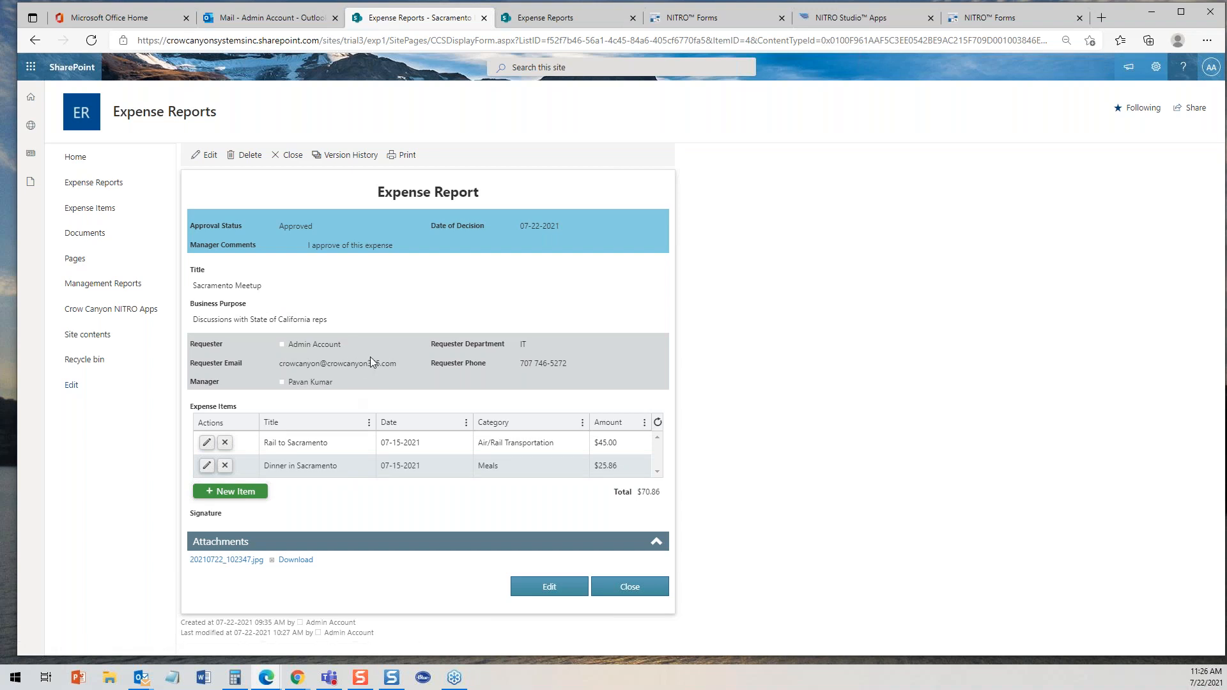
pyautogui.click(230, 559)
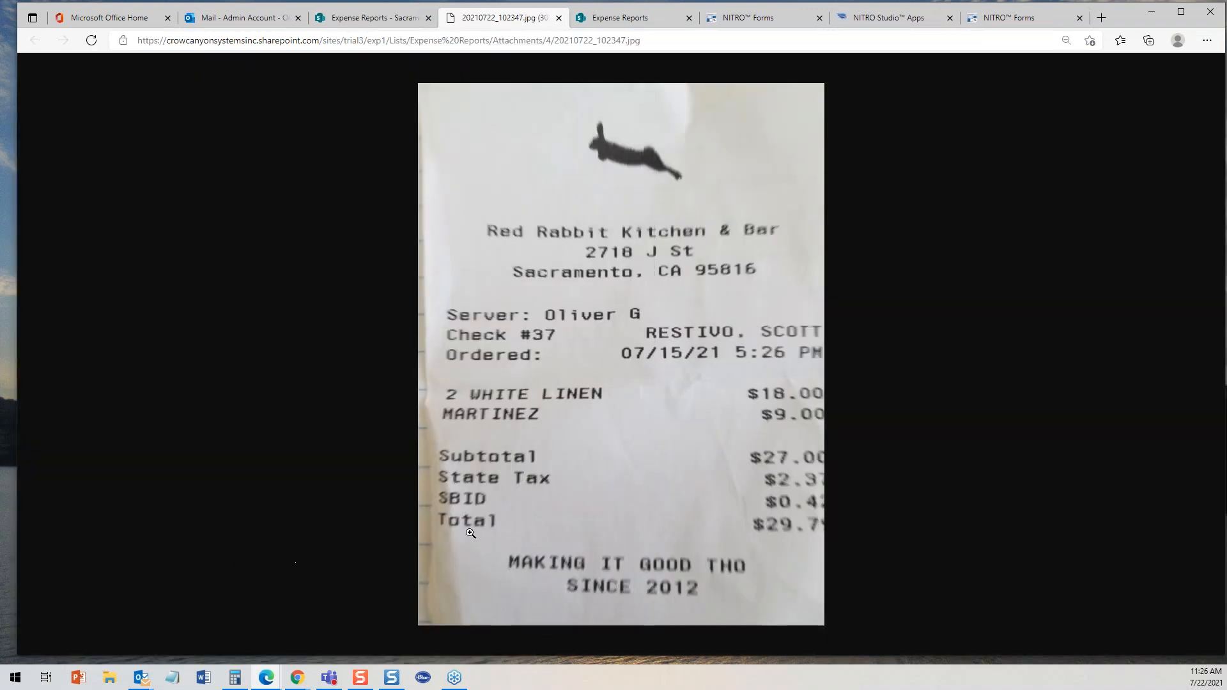
pyautogui.click(558, 18)
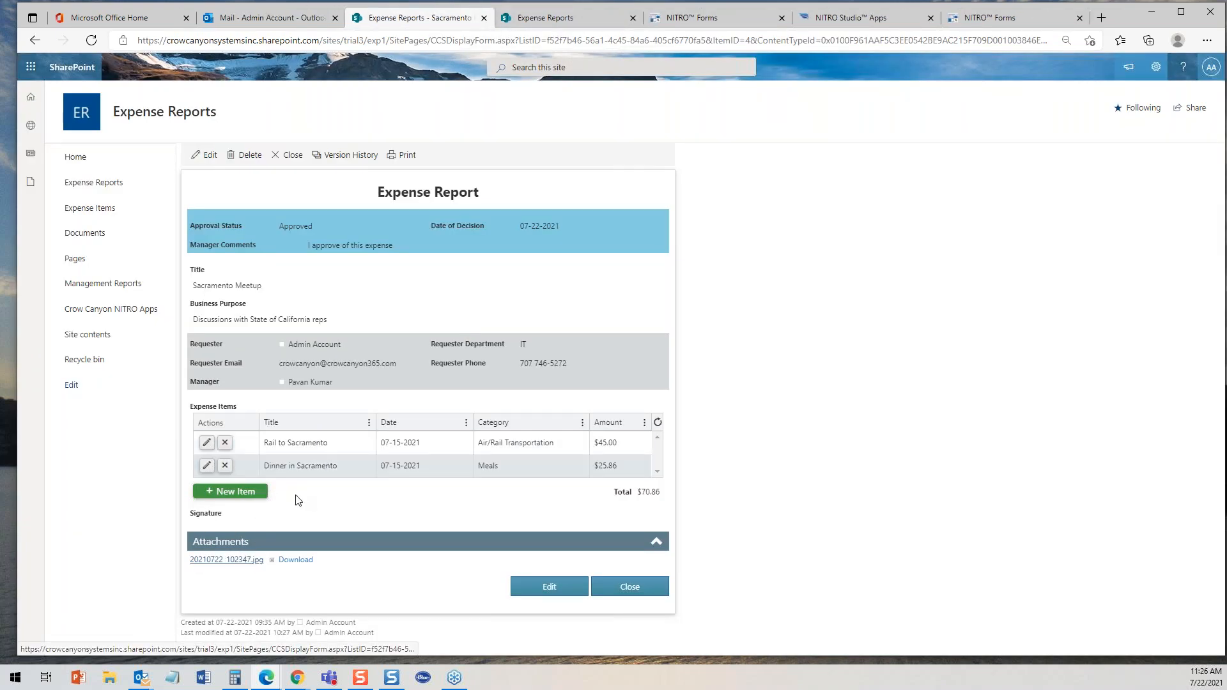
pyautogui.click(206, 465)
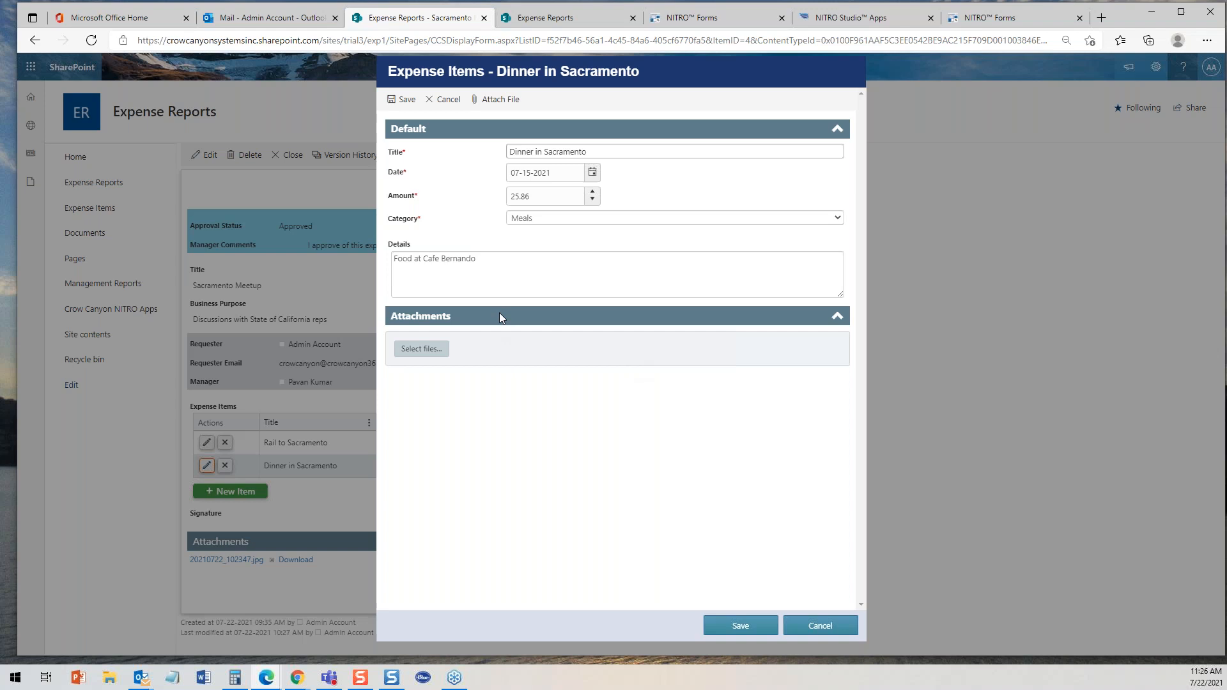
pyautogui.click(823, 631)
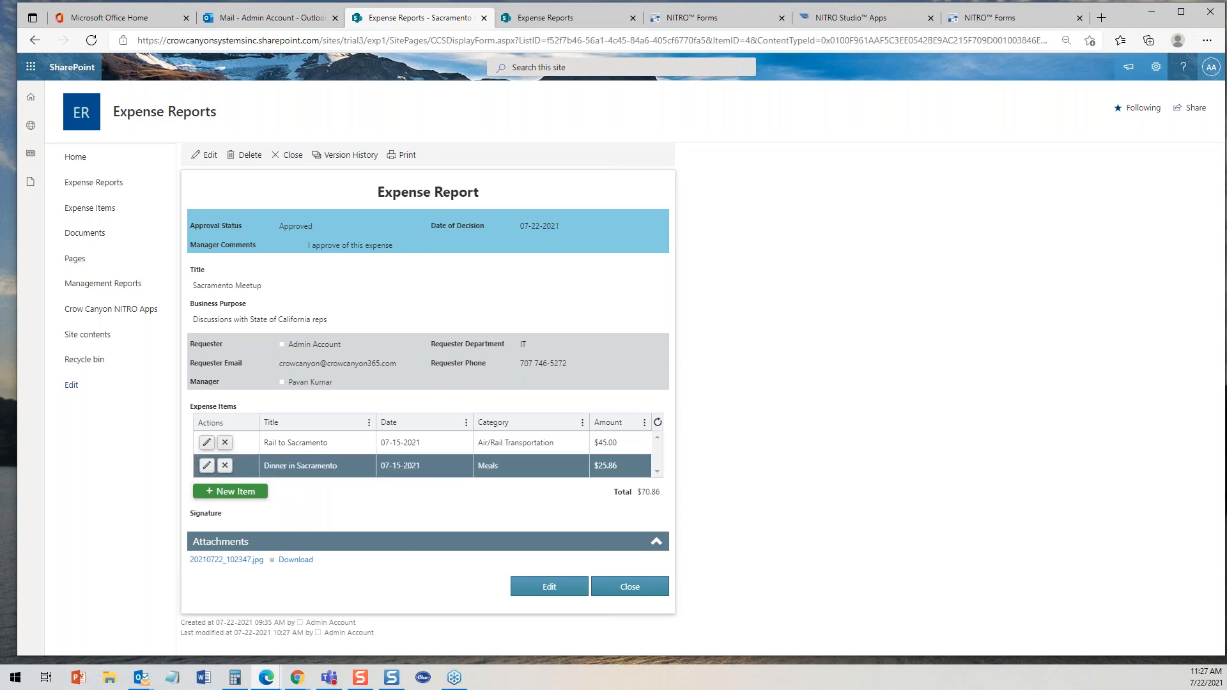
# - Return to the designer briefly, then switch to the Expense Reports site page with the My Expense Reports list
pyautogui.click(714, 23)
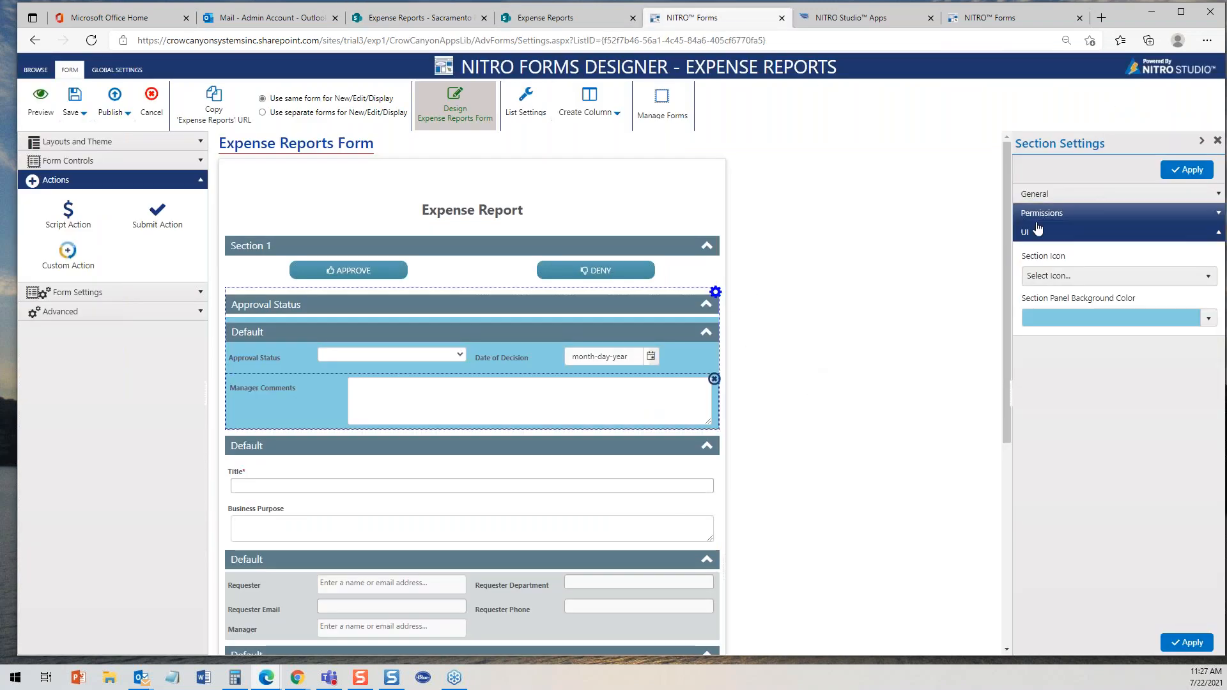
pyautogui.scroll(-1, 1000, 269)
pyautogui.scroll(-2, 1000, 288)
pyautogui.scroll(4, 1002, 323)
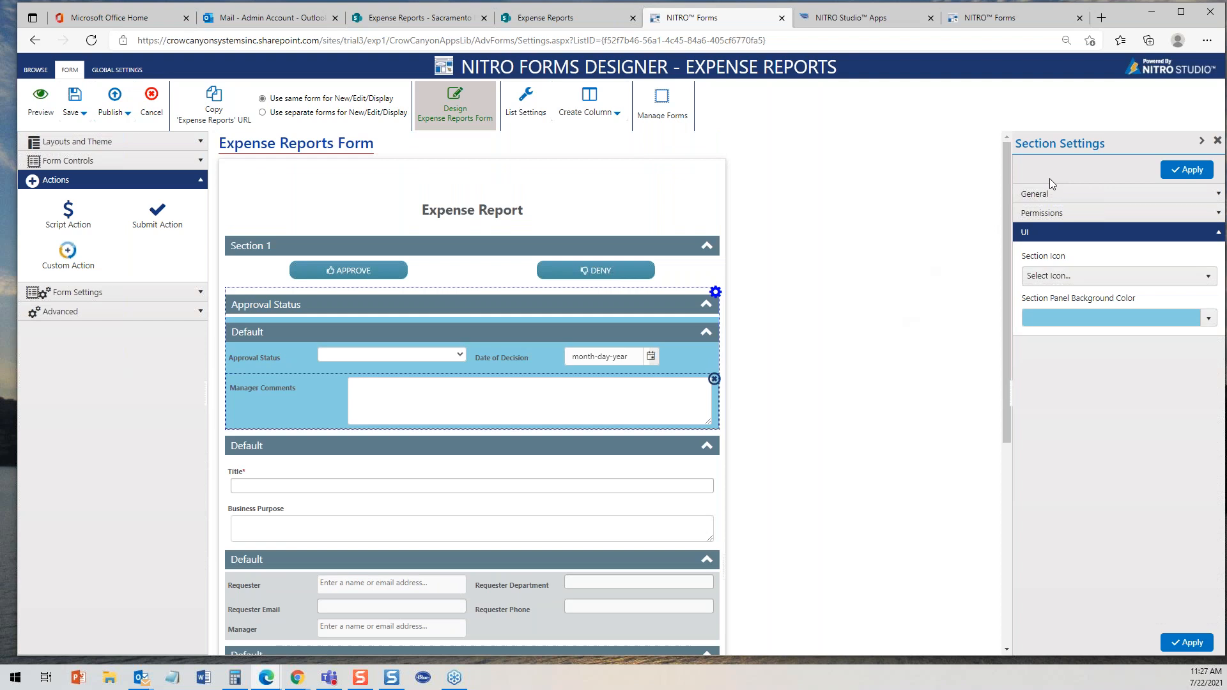
pyautogui.click(587, 20)
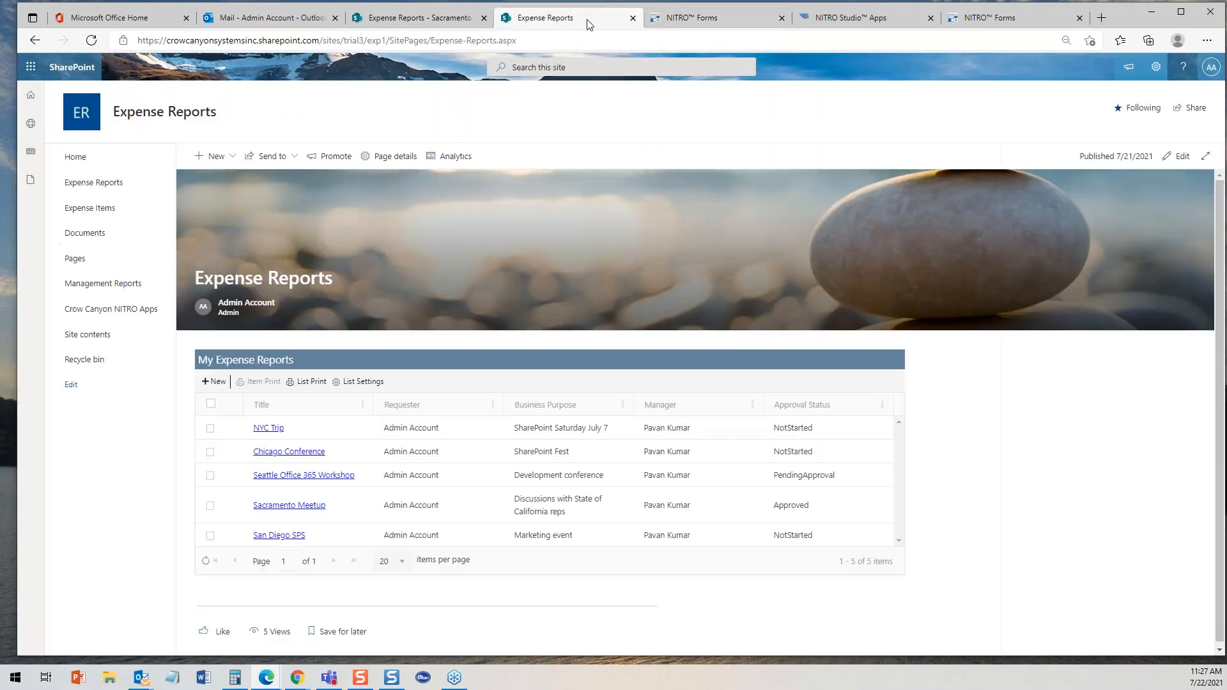
# - Switch between the Expense Reports list and the Expense Reports site page tabs to compare them
pyautogui.click(409, 24)
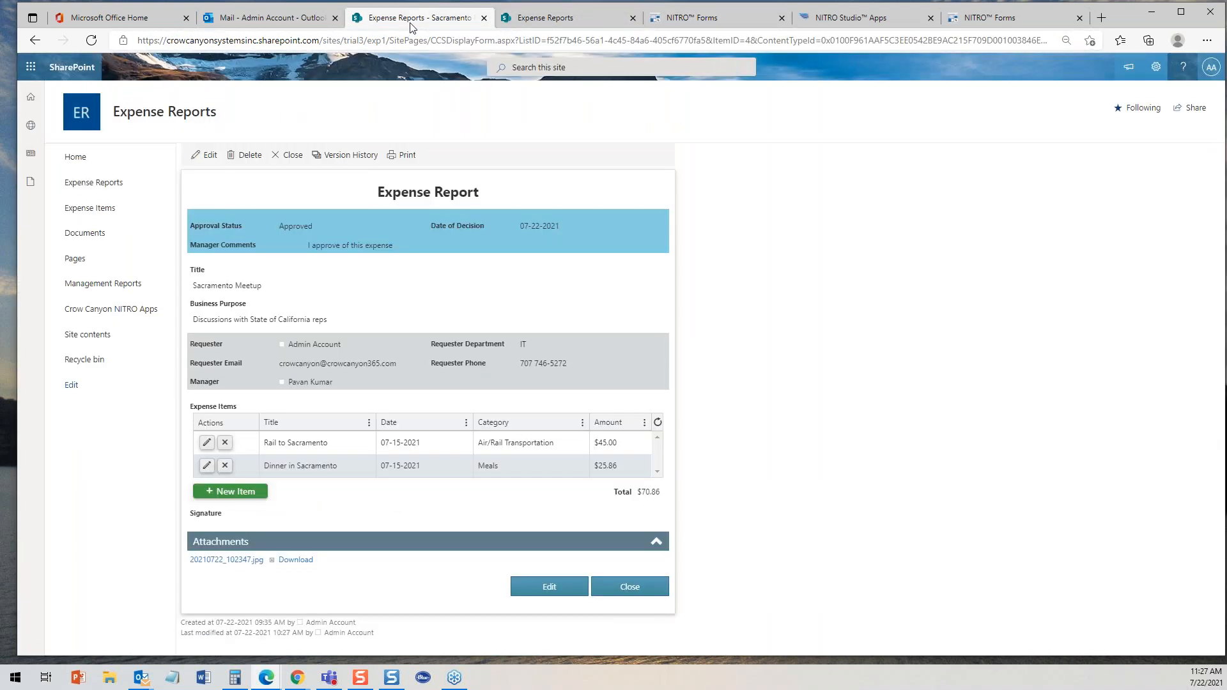
pyautogui.click(99, 183)
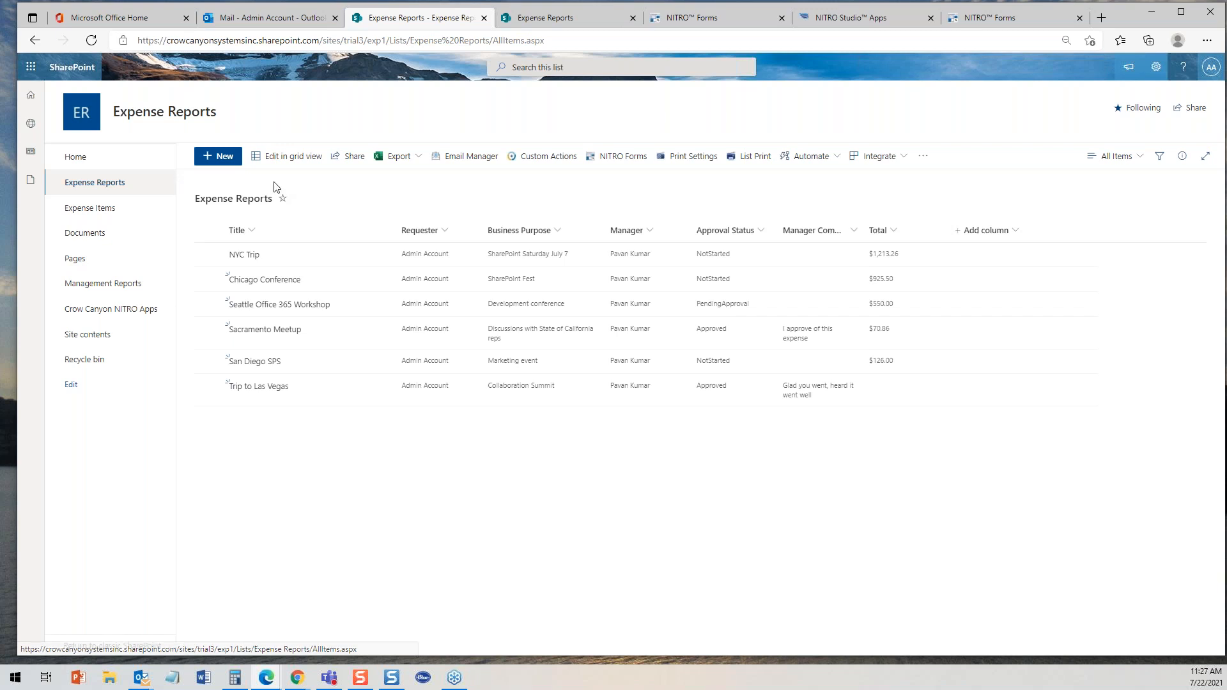
pyautogui.click(528, 22)
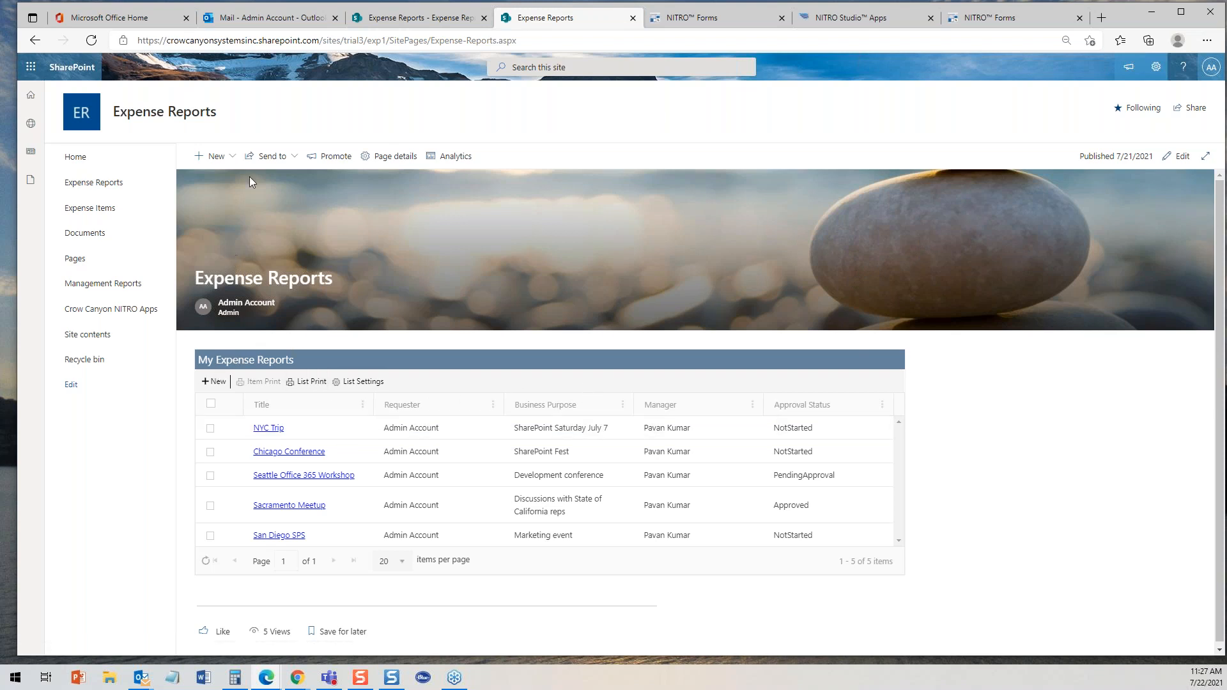
pyautogui.click(397, 20)
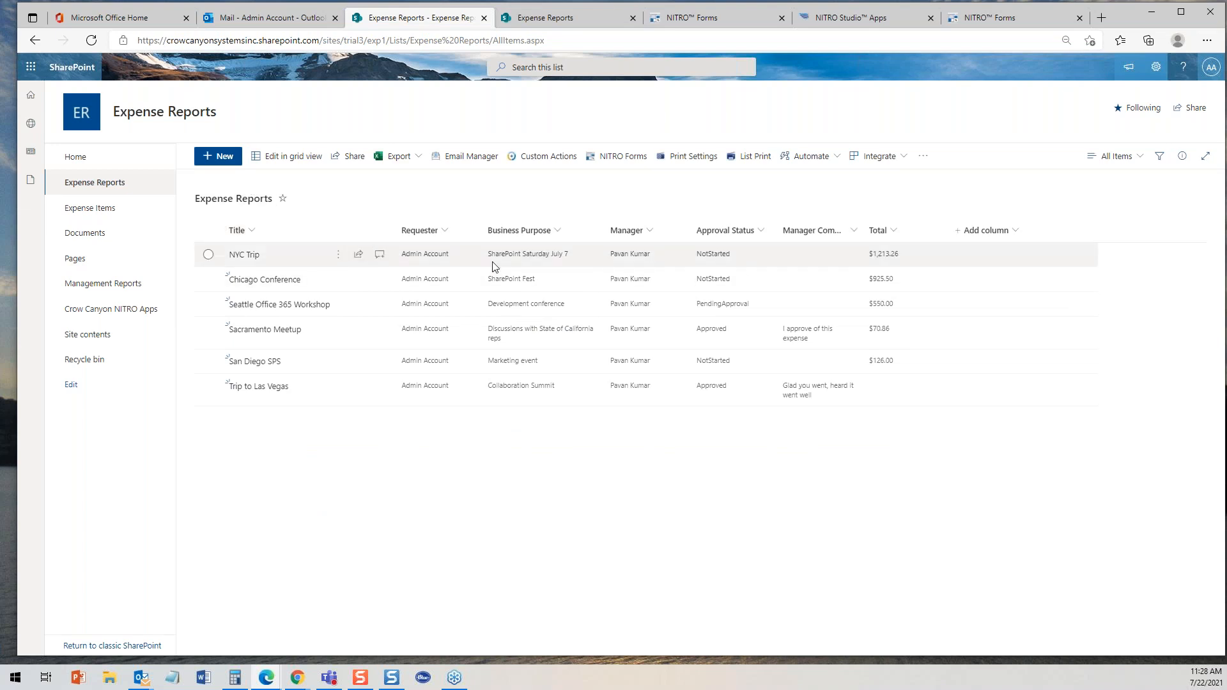
pyautogui.click(550, 21)
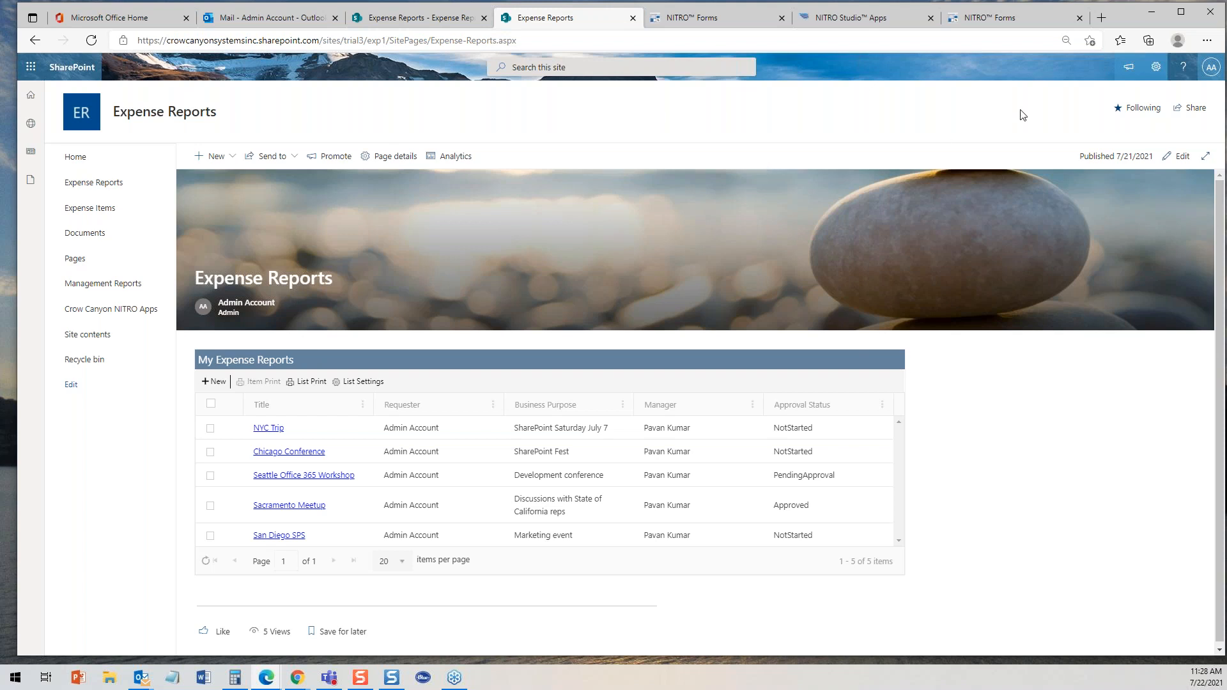
pyautogui.click(1155, 67)
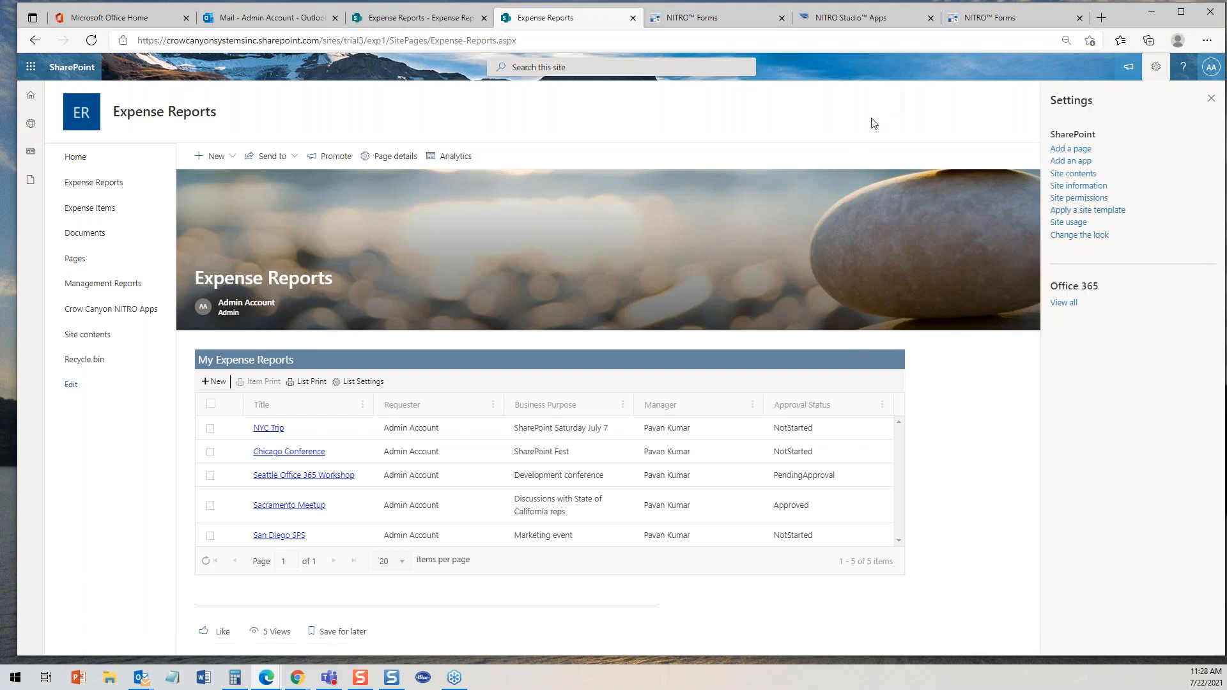
pyautogui.click(1211, 99)
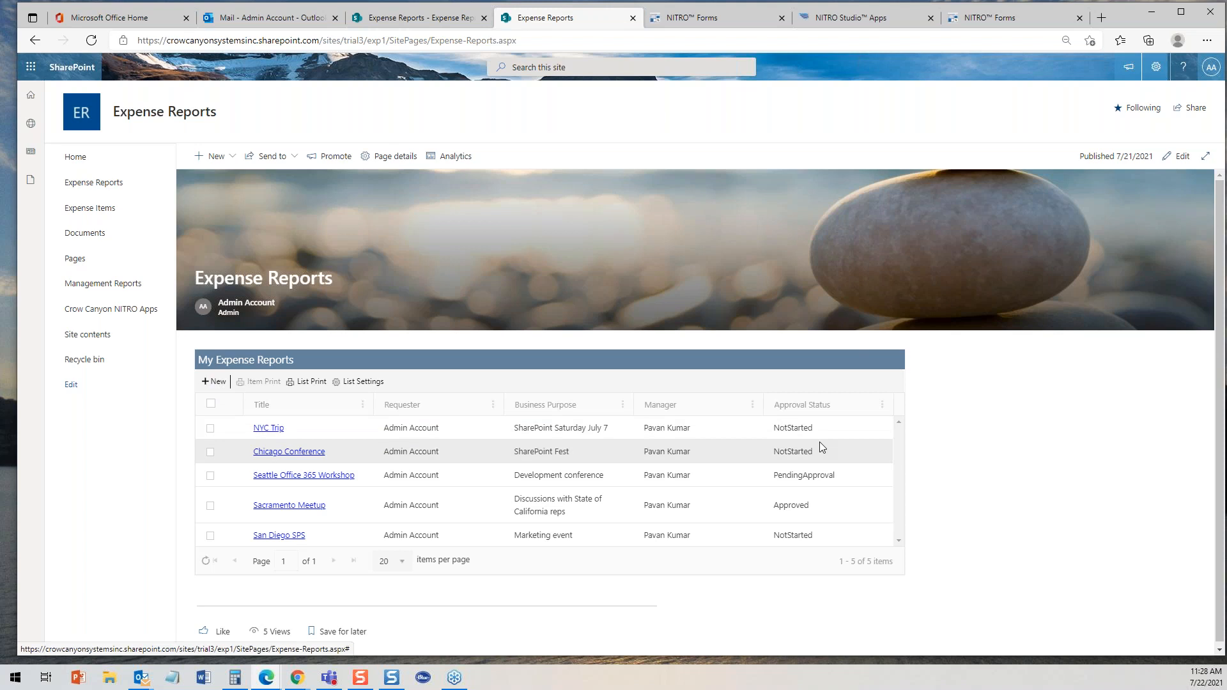
pyautogui.click(75, 261)
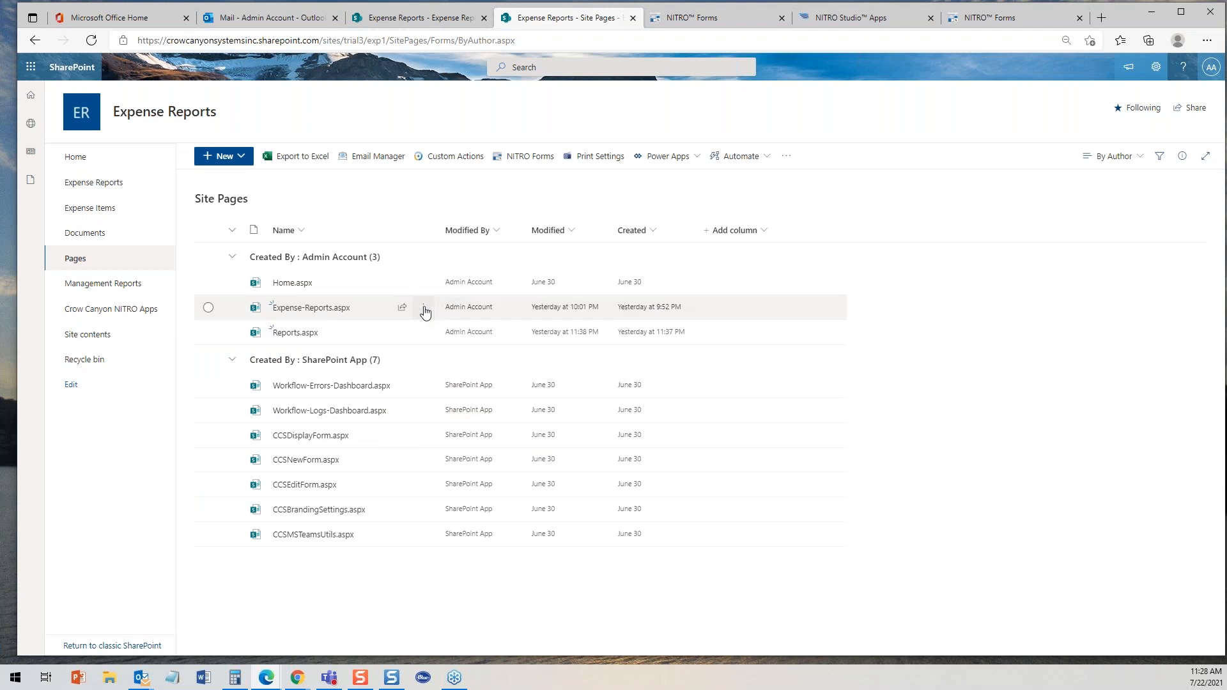
pyautogui.click(425, 311)
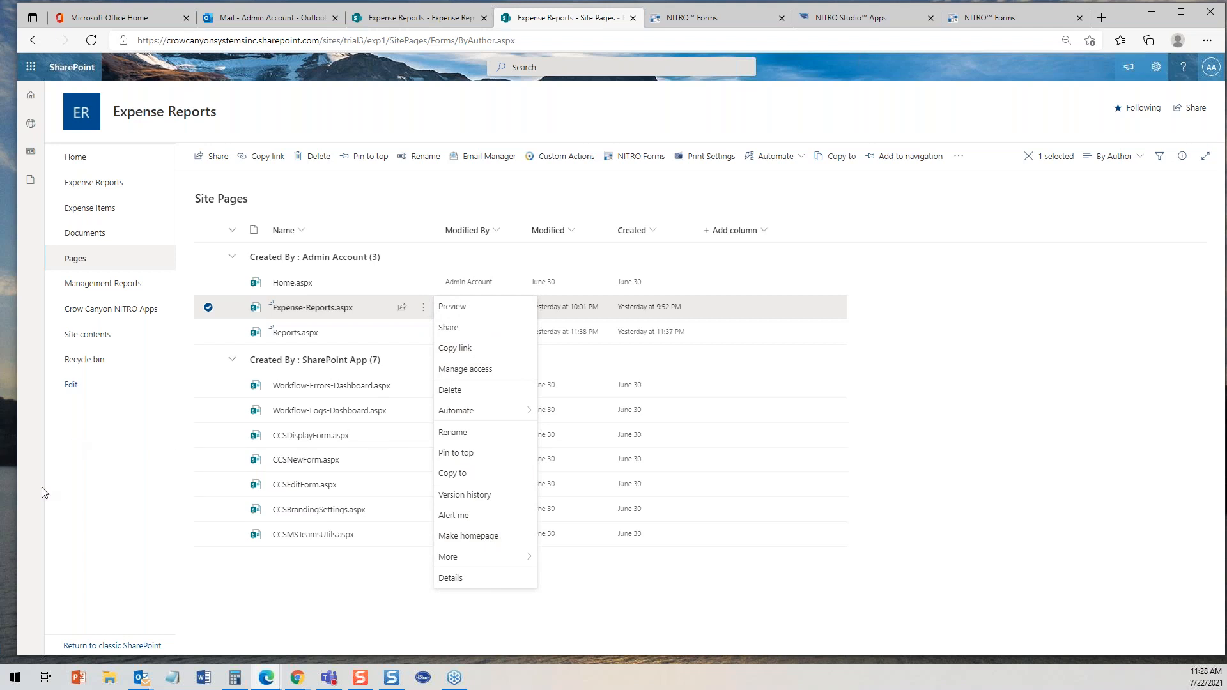
pyautogui.click(94, 493)
pyautogui.click(75, 159)
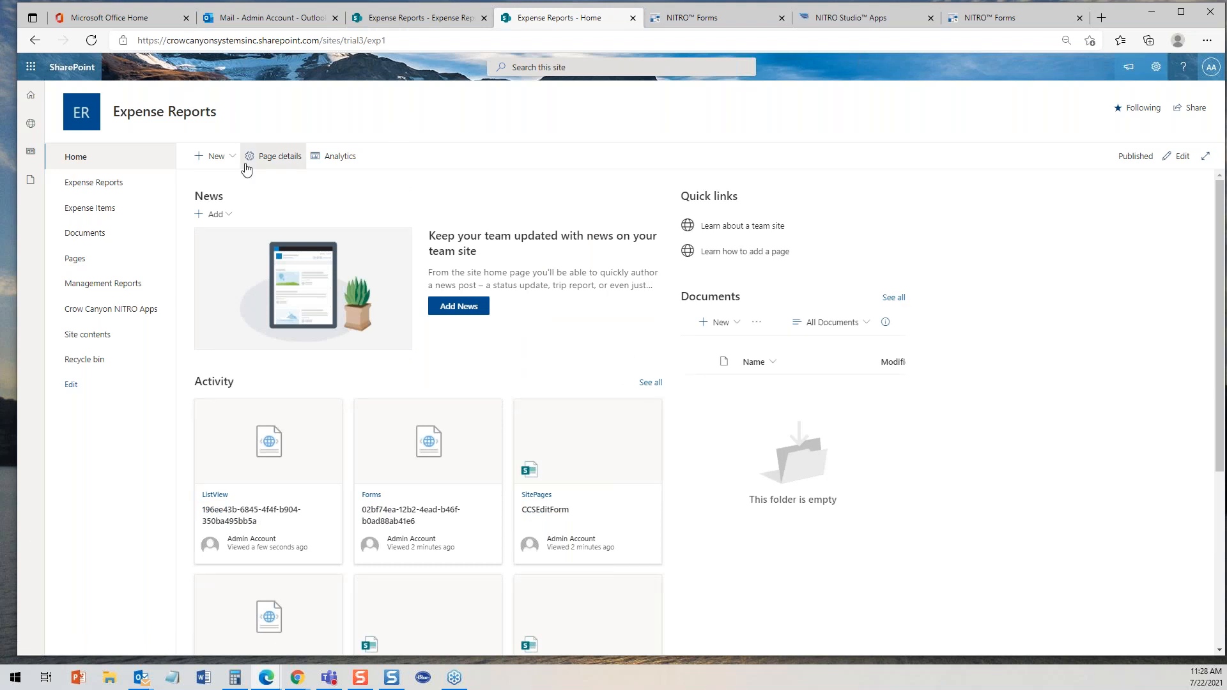
# - Make the Expense-Reports.aspx site page the site homepage, then open the site's home
pyautogui.click(75, 259)
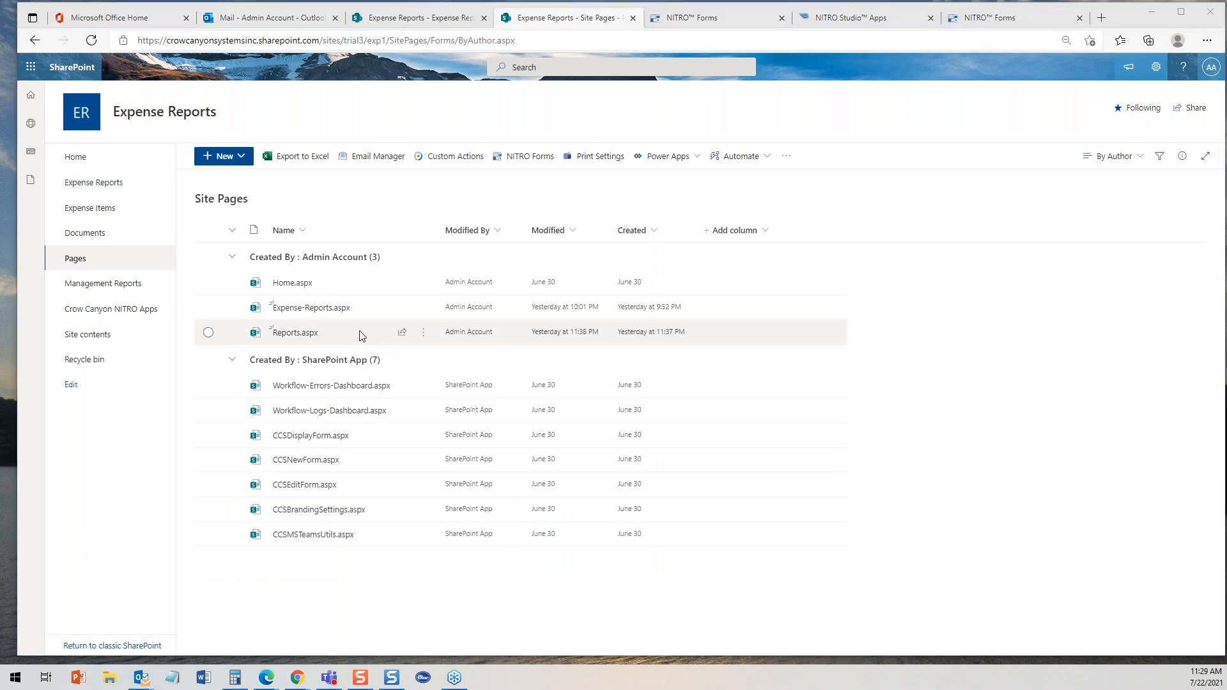
pyautogui.click(423, 308)
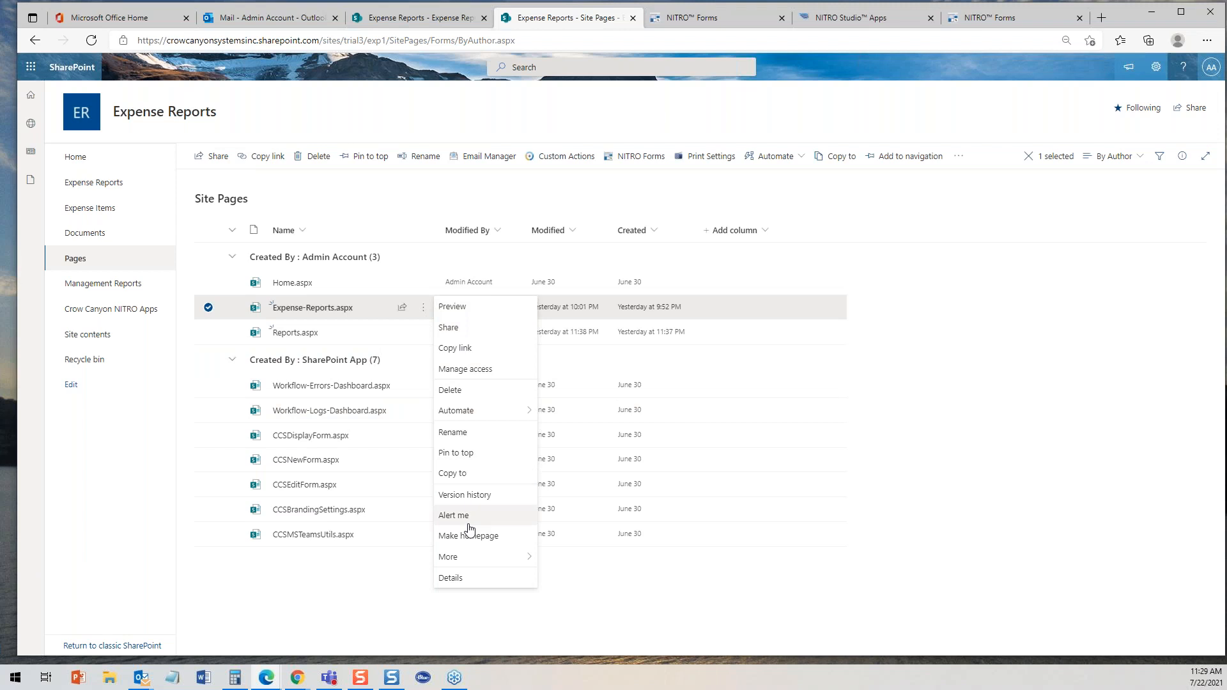
pyautogui.click(468, 539)
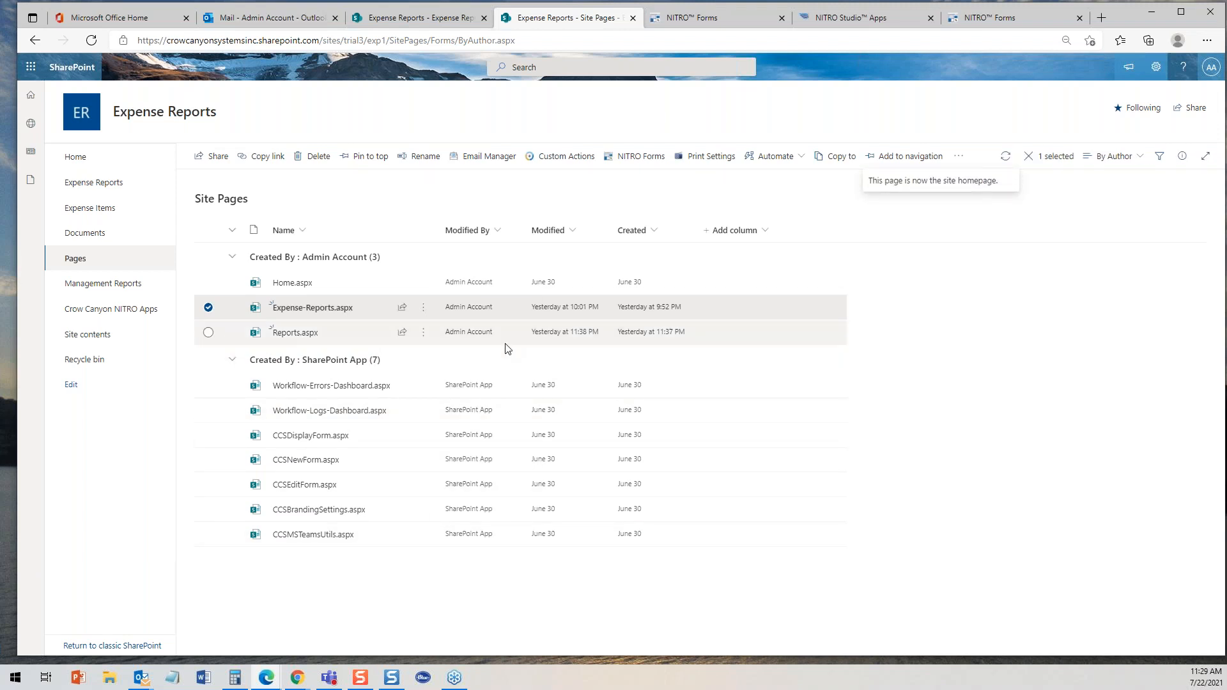
pyautogui.click(82, 163)
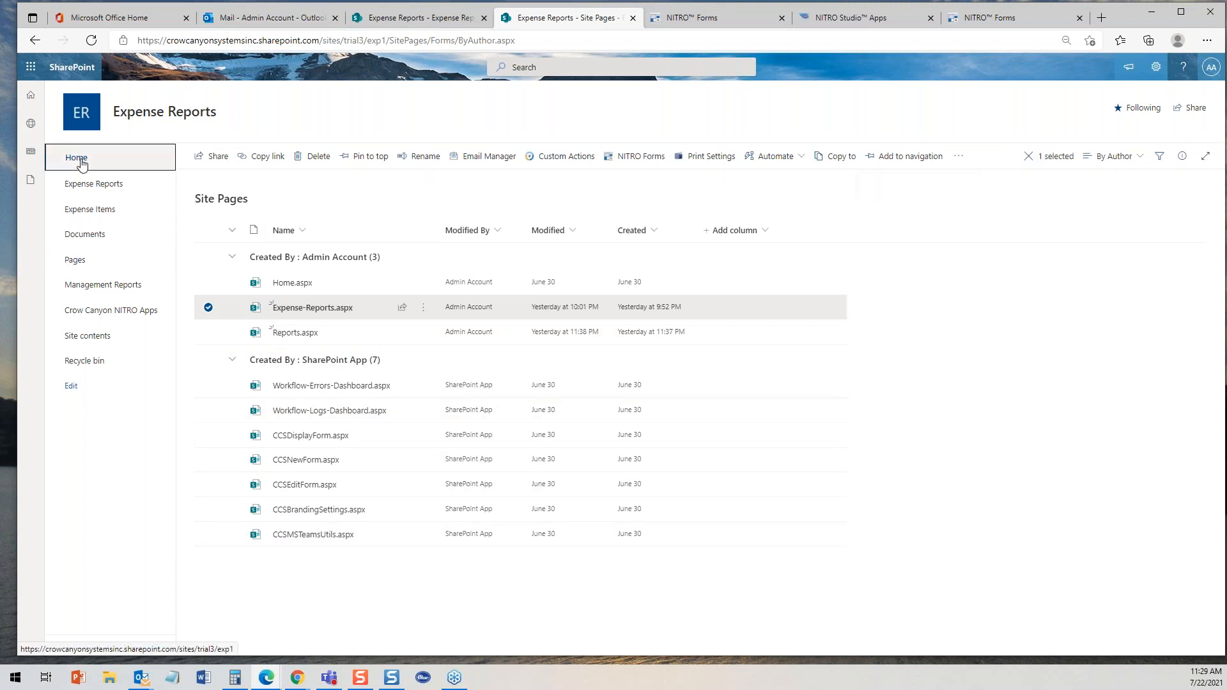
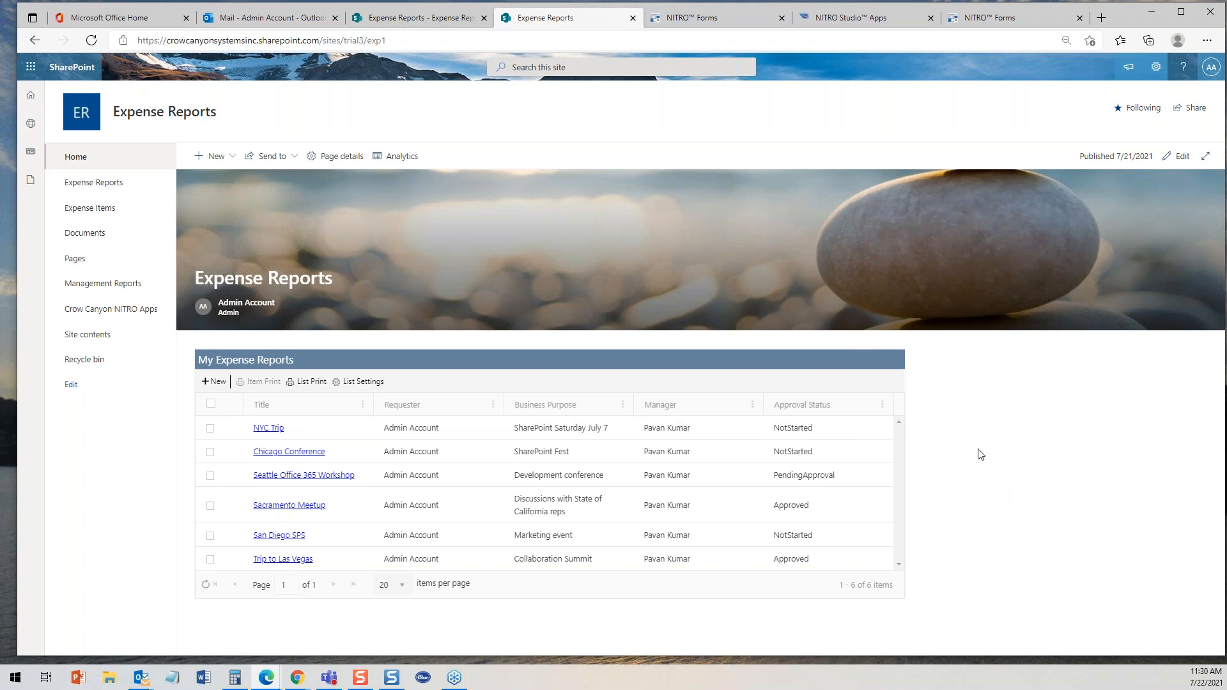
# - Open the homepage for editing and browse the web part toolbox without adding anything
pyautogui.click(1182, 156)
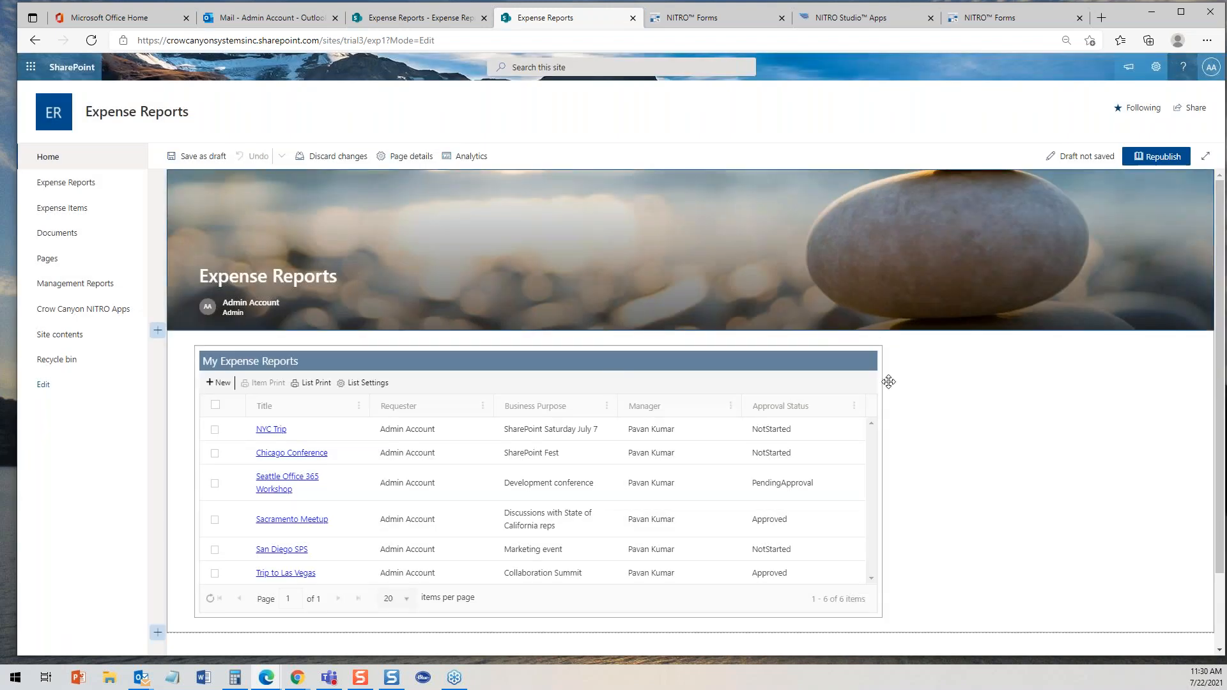
pyautogui.click(538, 338)
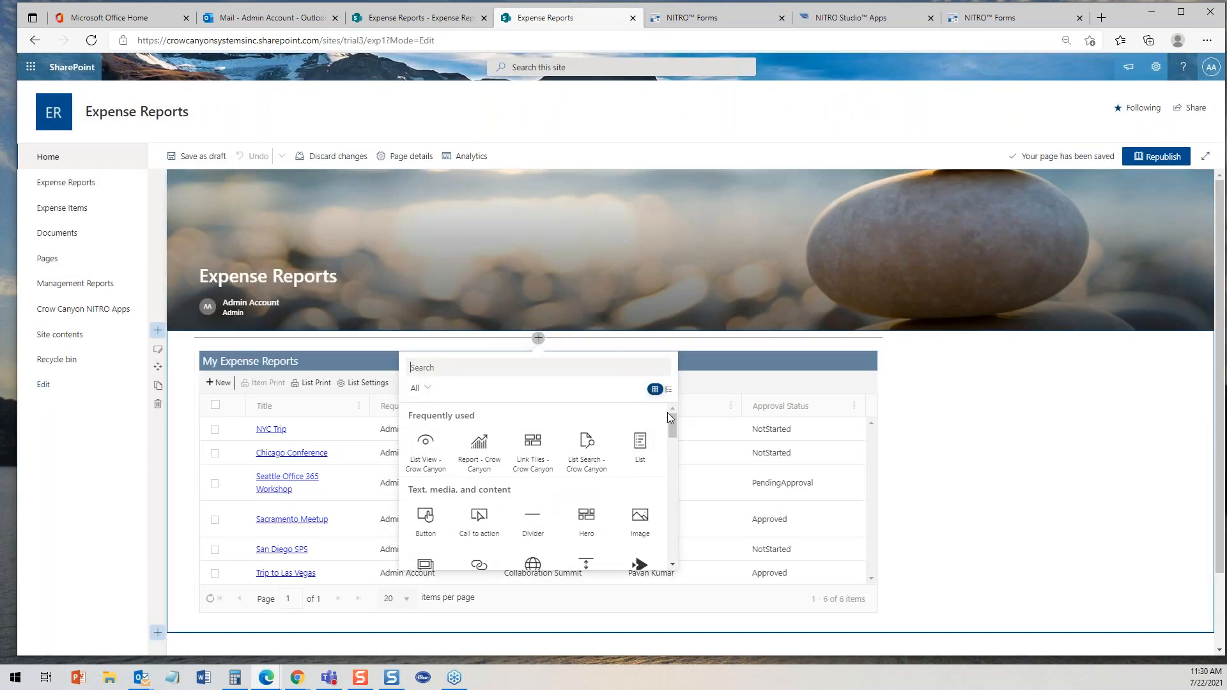
pyautogui.moveTo(672, 419)
pyautogui.mouseDown()
pyautogui.moveTo(670, 490)
pyautogui.moveTo(667, 438)
pyautogui.mouseUp()
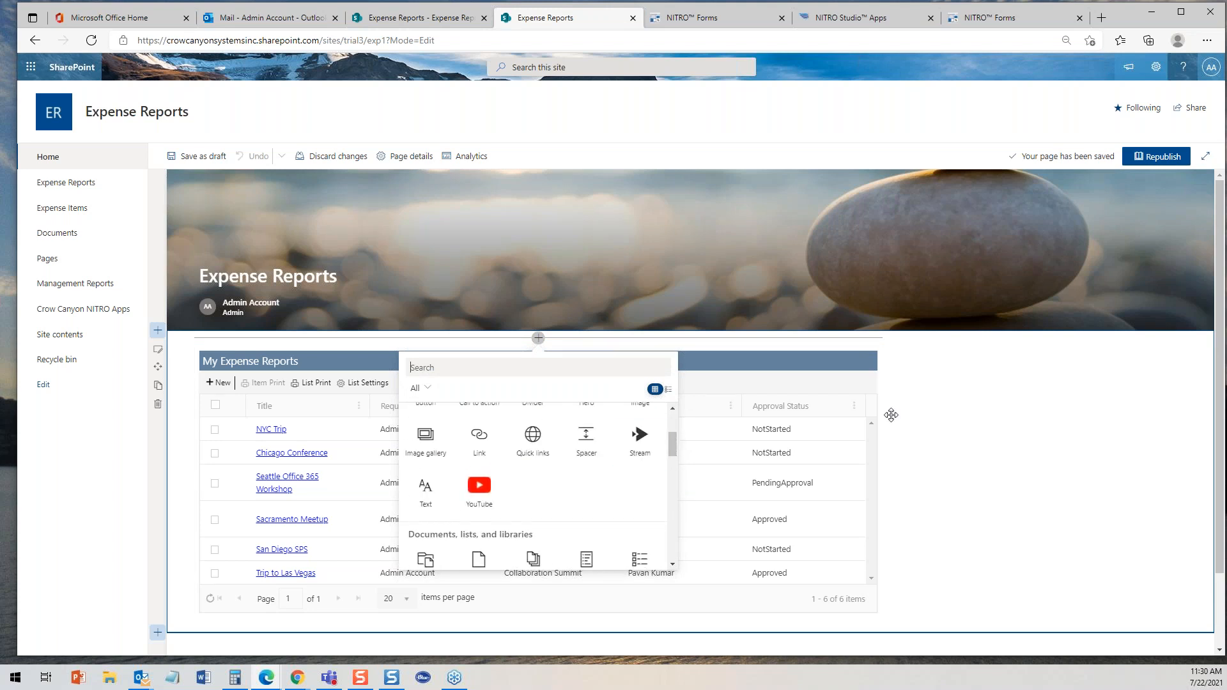
pyautogui.click(991, 419)
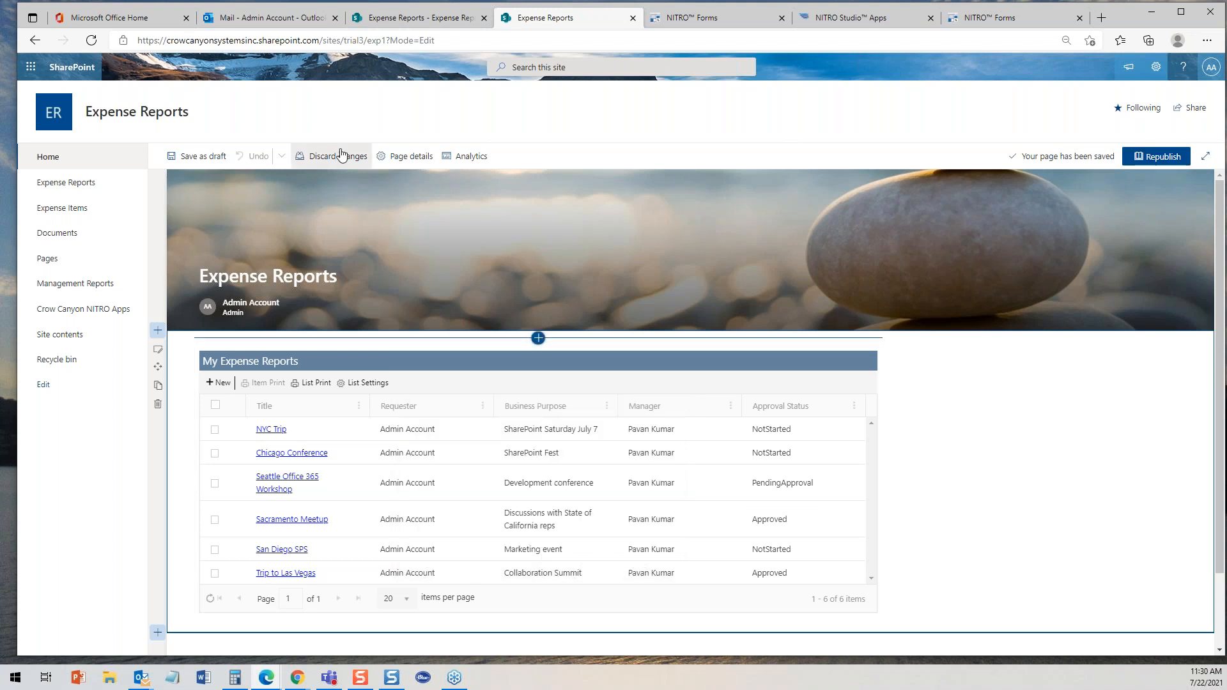
# - Leave the homepage editor and start a new expense report from the Expense Reports list
pyautogui.click(45, 160)
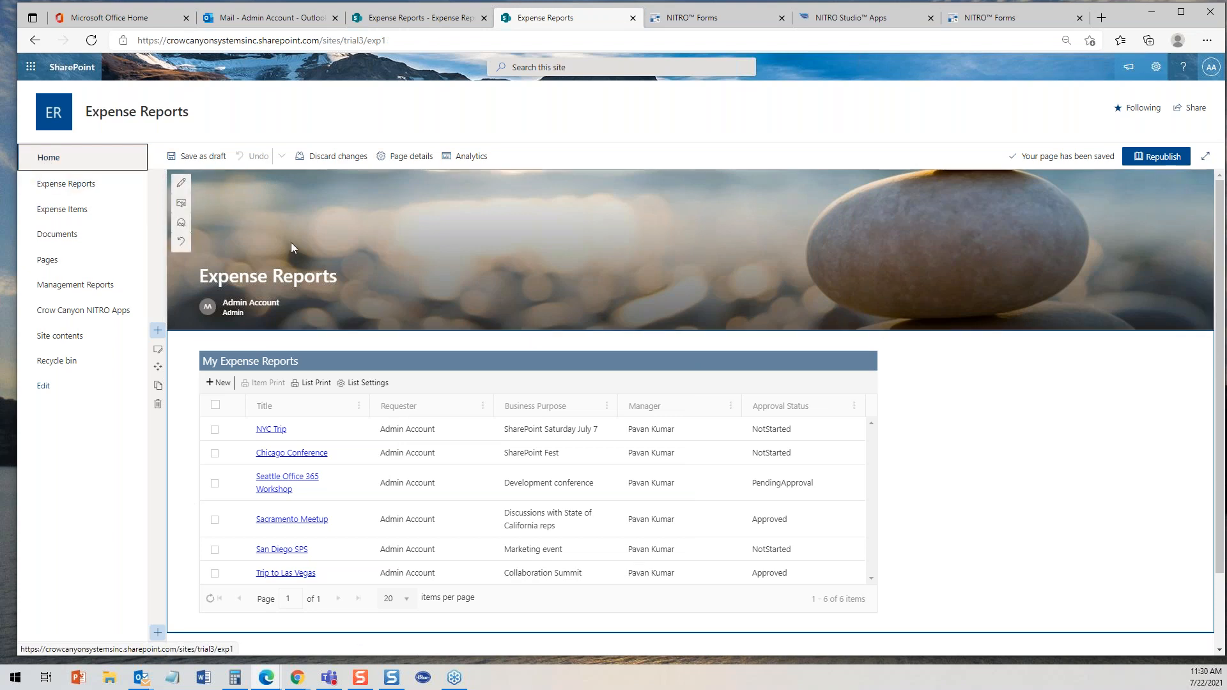
pyautogui.click(69, 190)
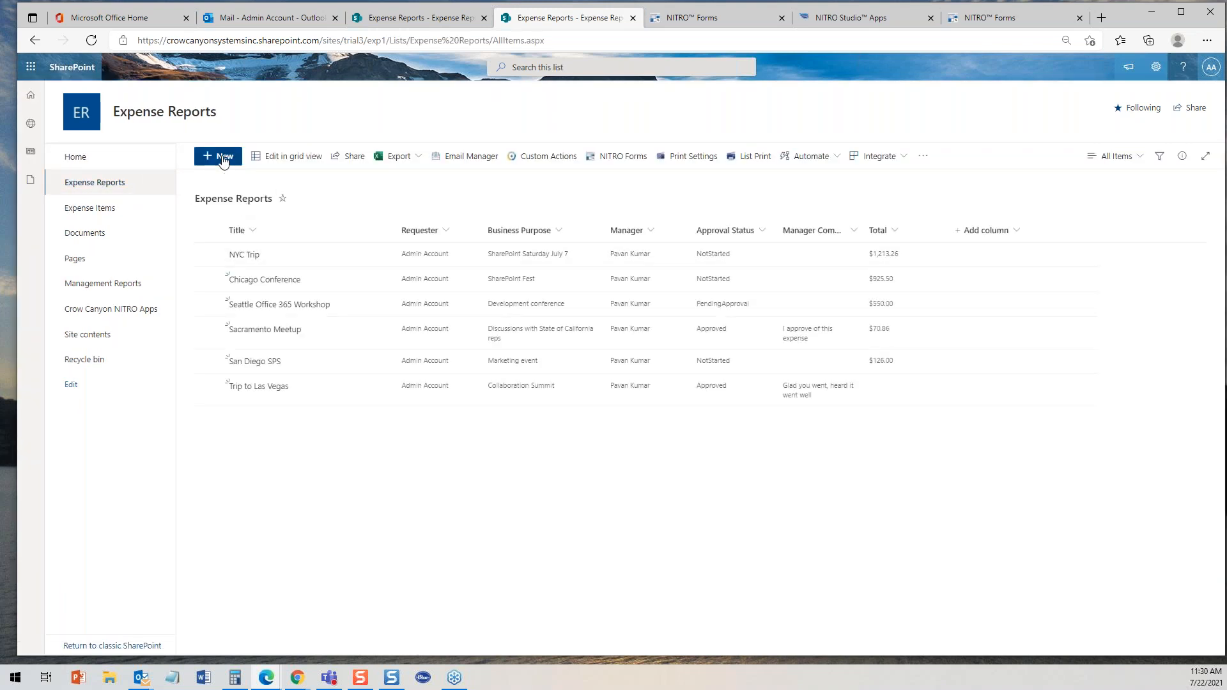
pyautogui.click(221, 160)
pyautogui.click(676, 112)
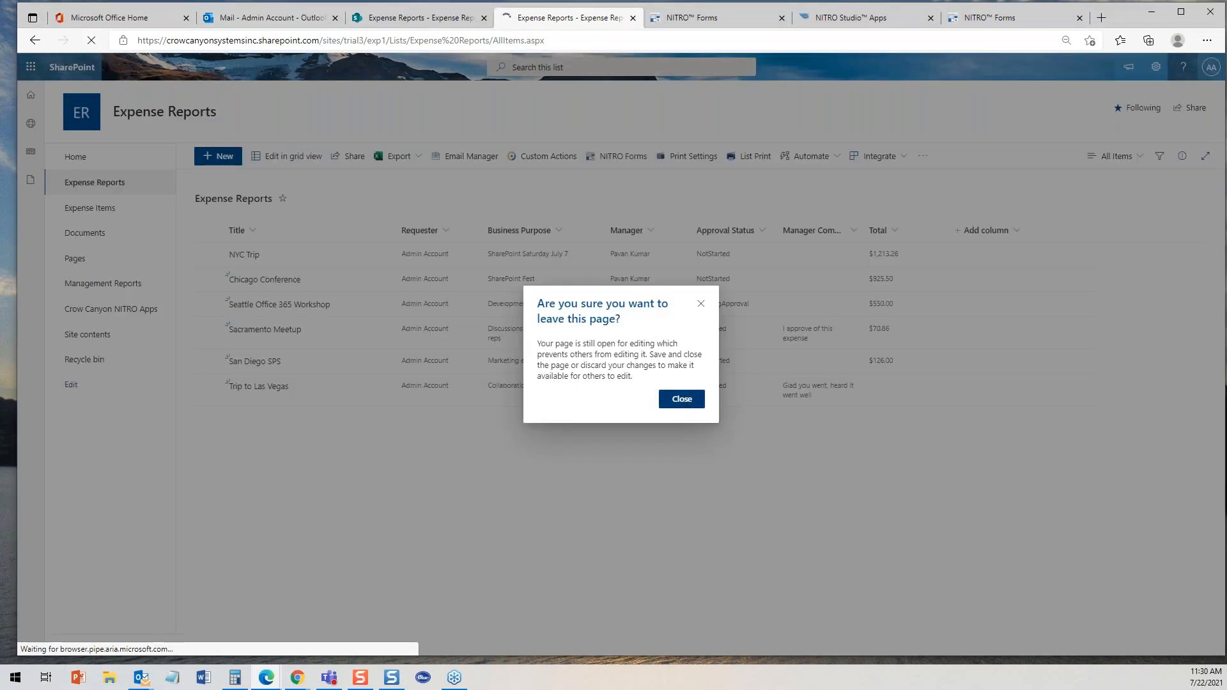
pyautogui.click(681, 400)
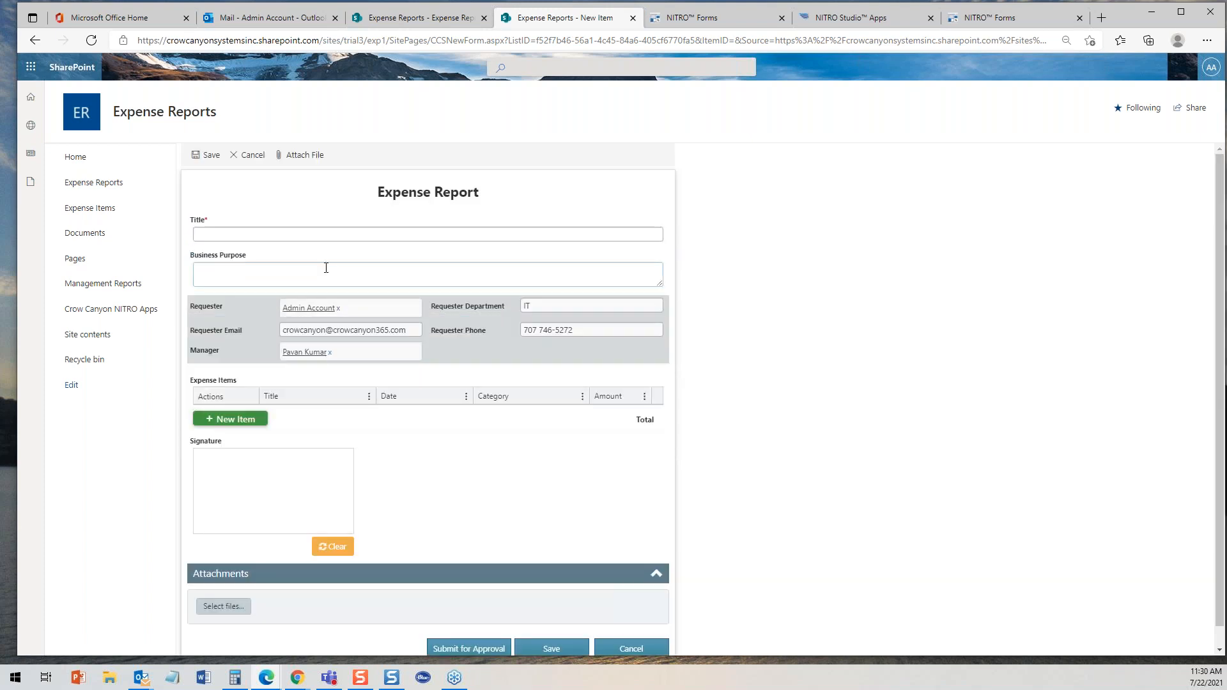
# - Open a new expense item in the report, review its Category options, and cancel it
pyautogui.click(245, 420)
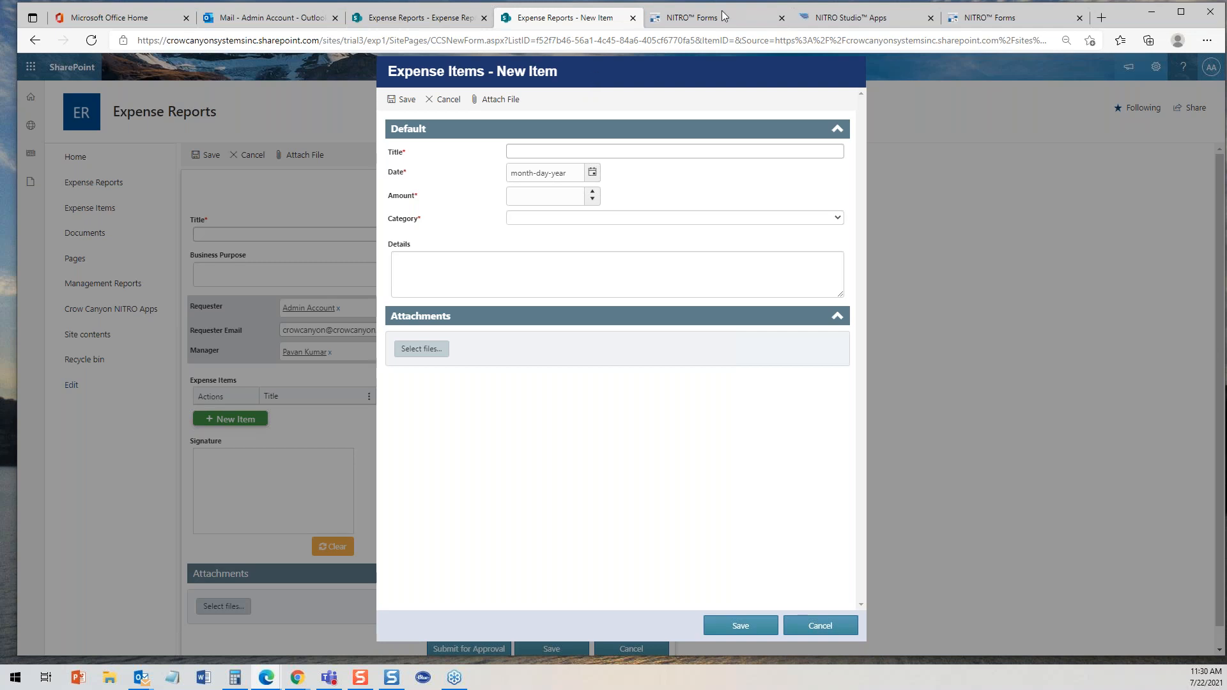
pyautogui.click(538, 218)
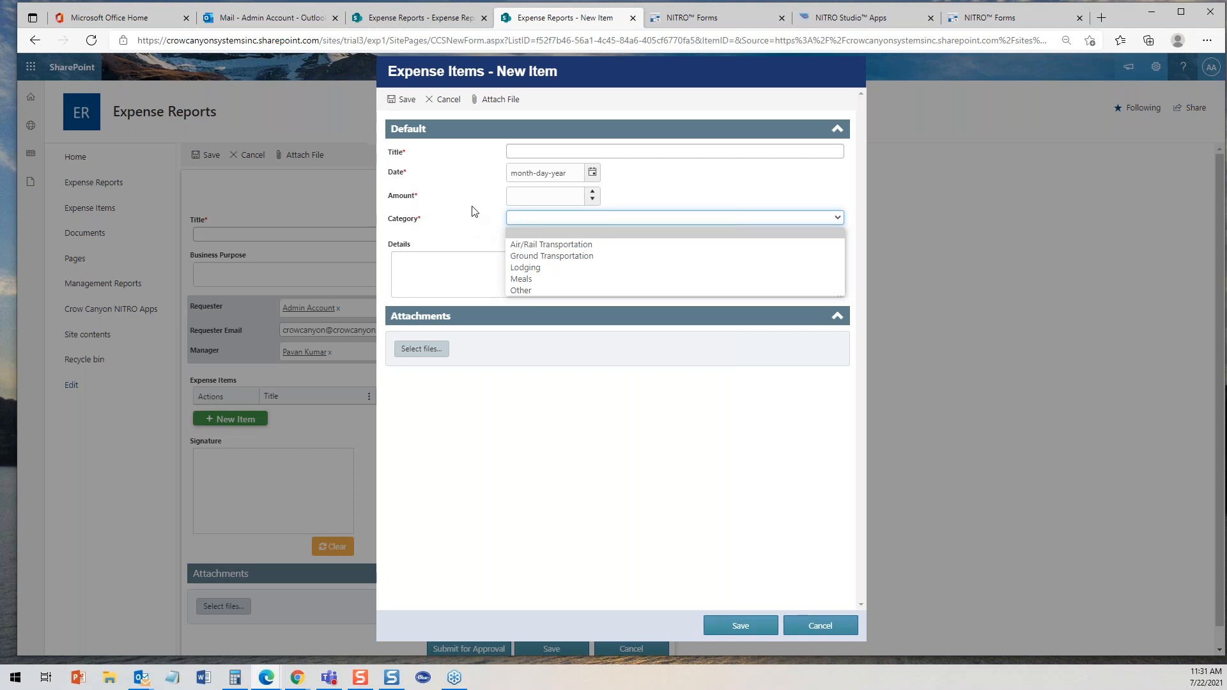
pyautogui.click(468, 242)
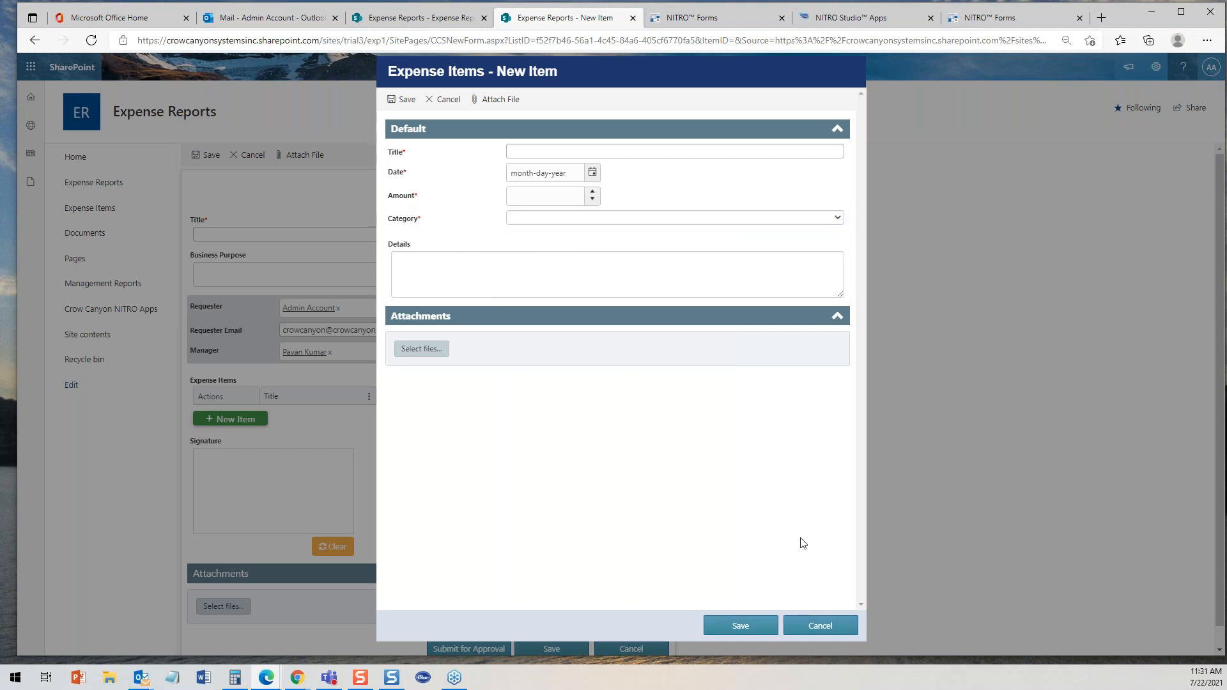
pyautogui.click(819, 627)
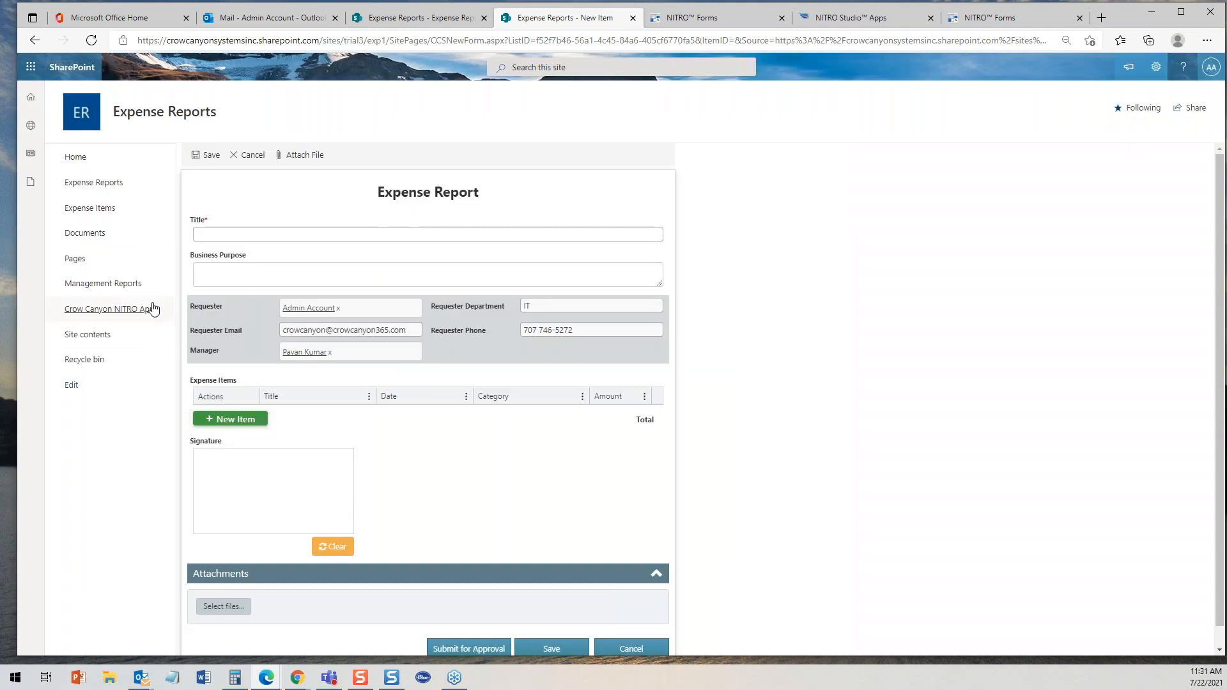
# - Copy the ExpenseItemAlt form URL from the Expense Items designer and open it in a new tab
pyautogui.click(87, 217)
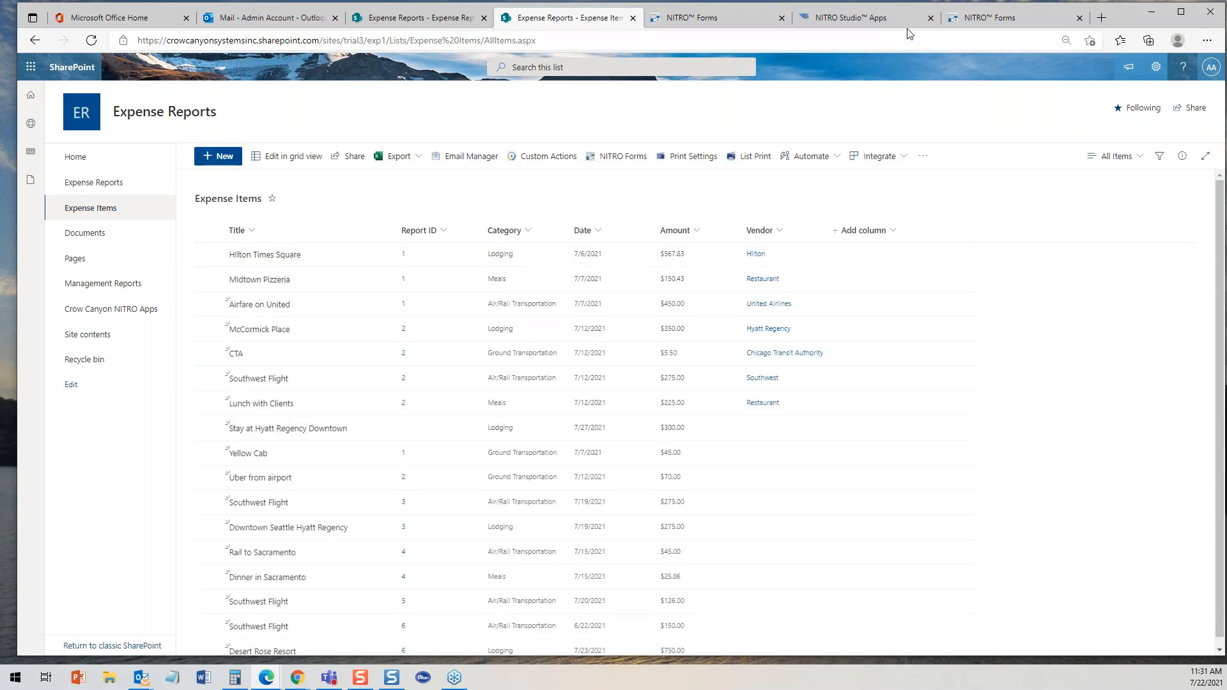
pyautogui.click(994, 18)
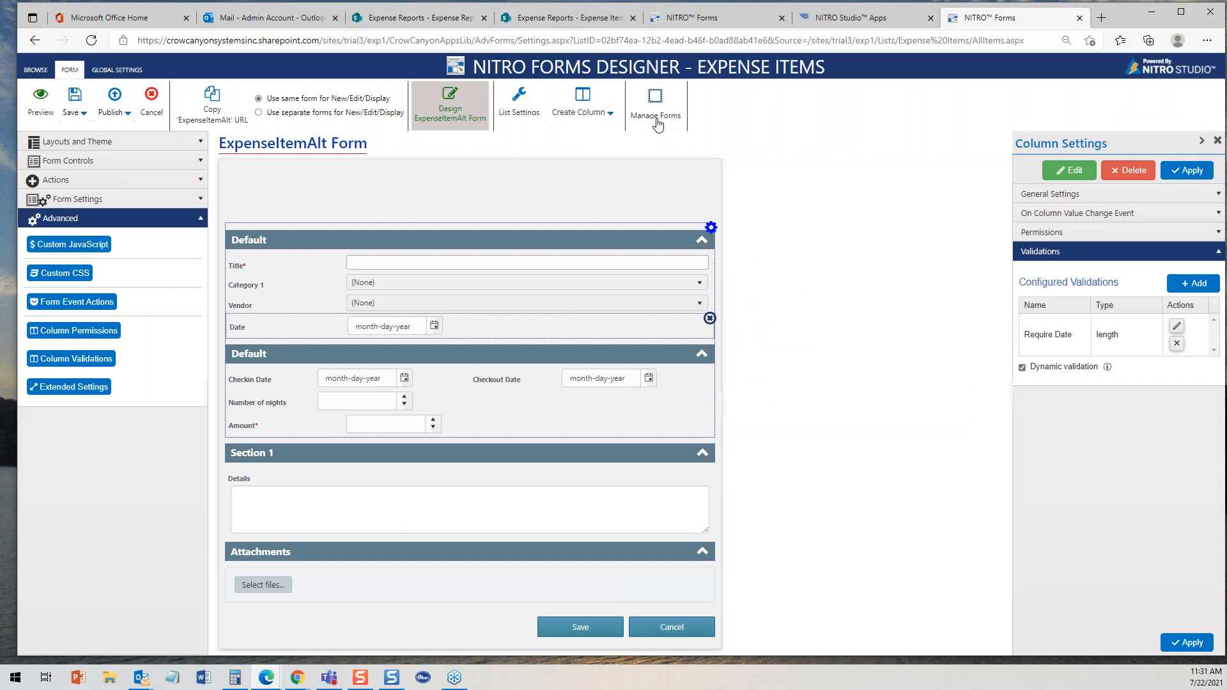
pyautogui.click(212, 109)
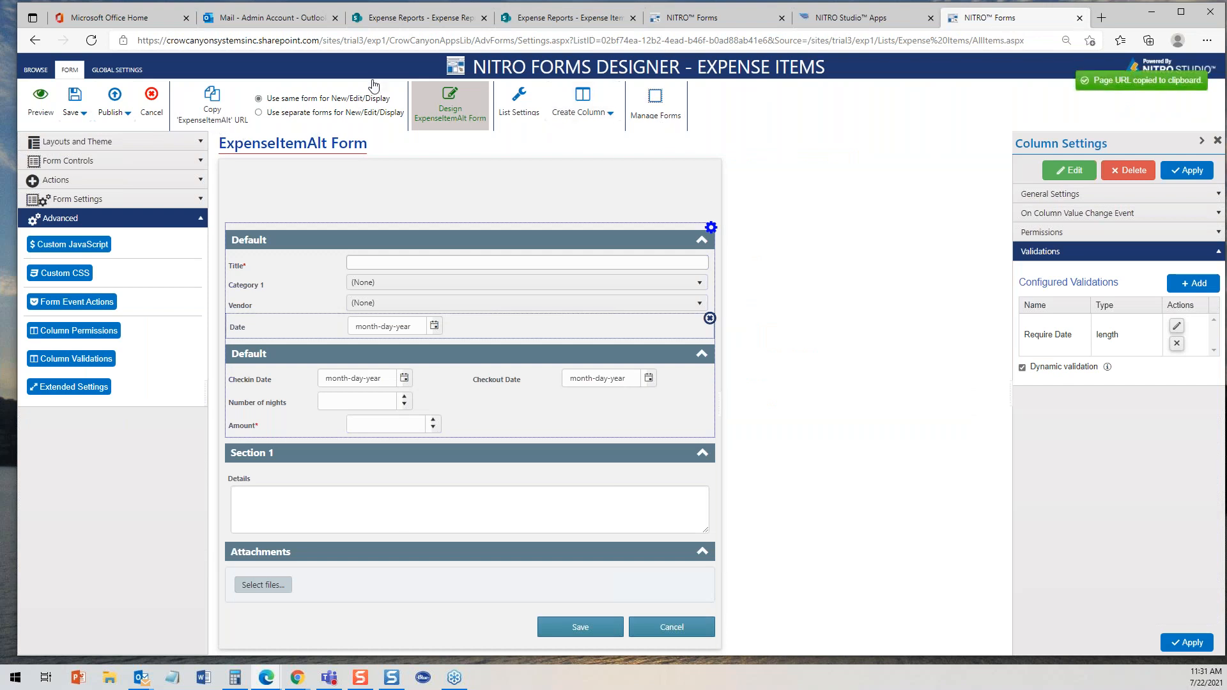
pyautogui.click(1109, 21)
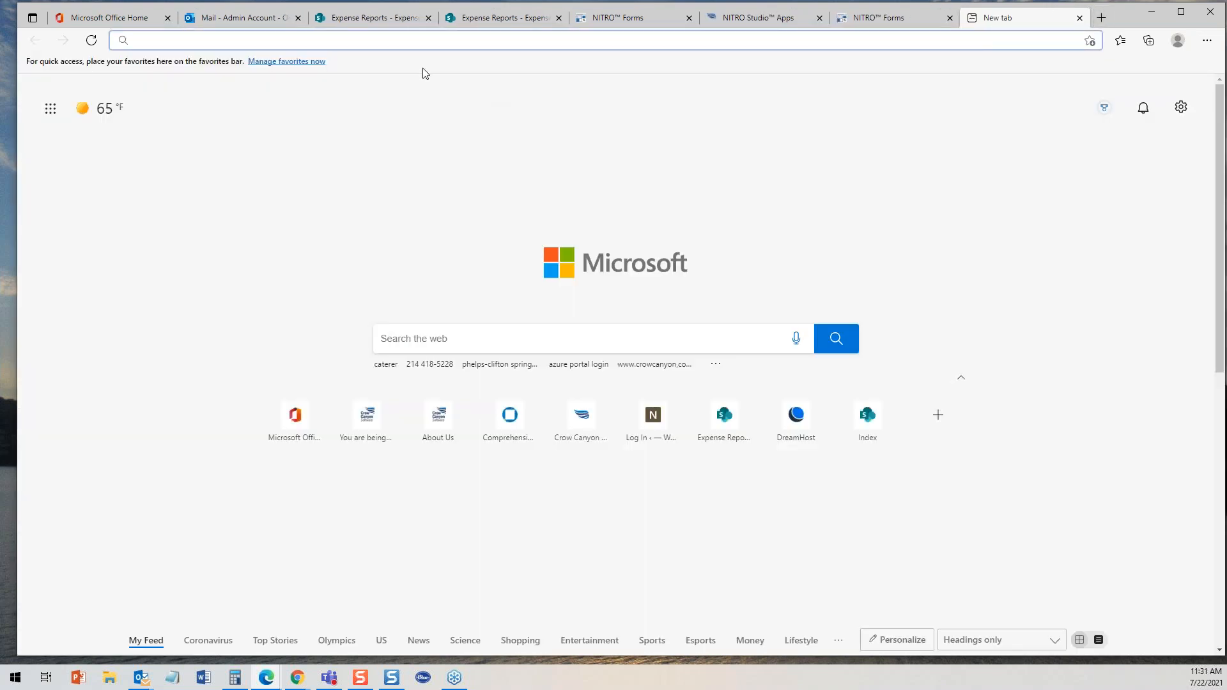
pyautogui.rightClick(400, 39)
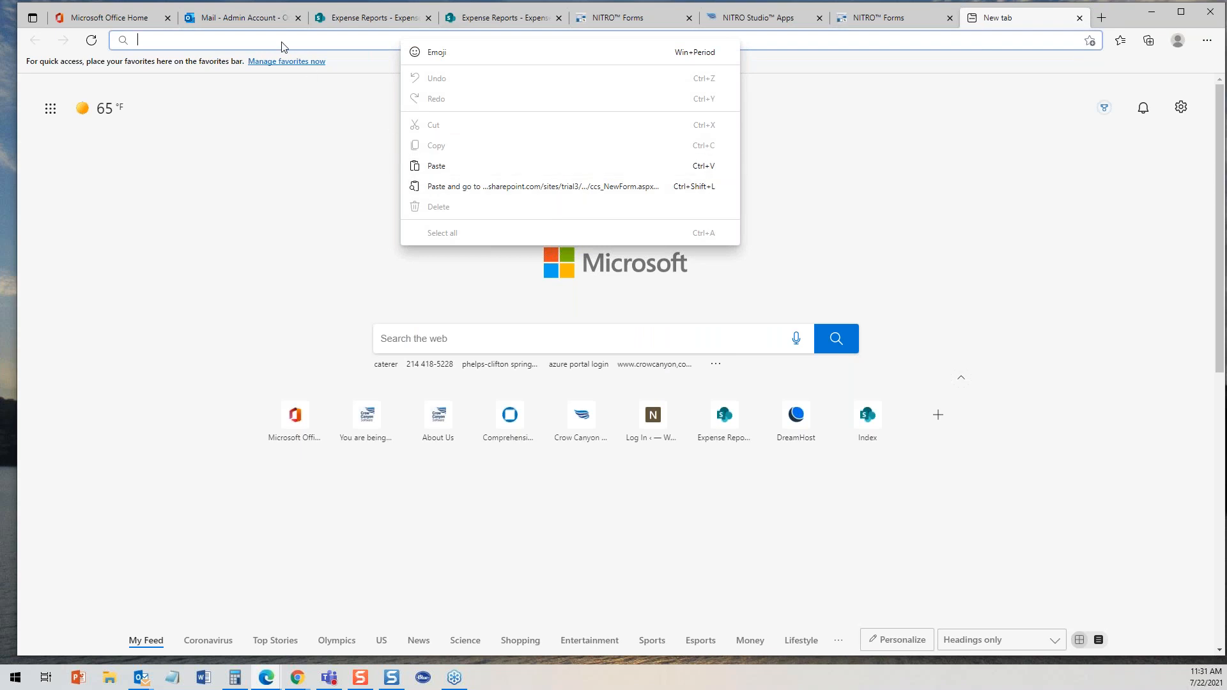
pyautogui.click(424, 167)
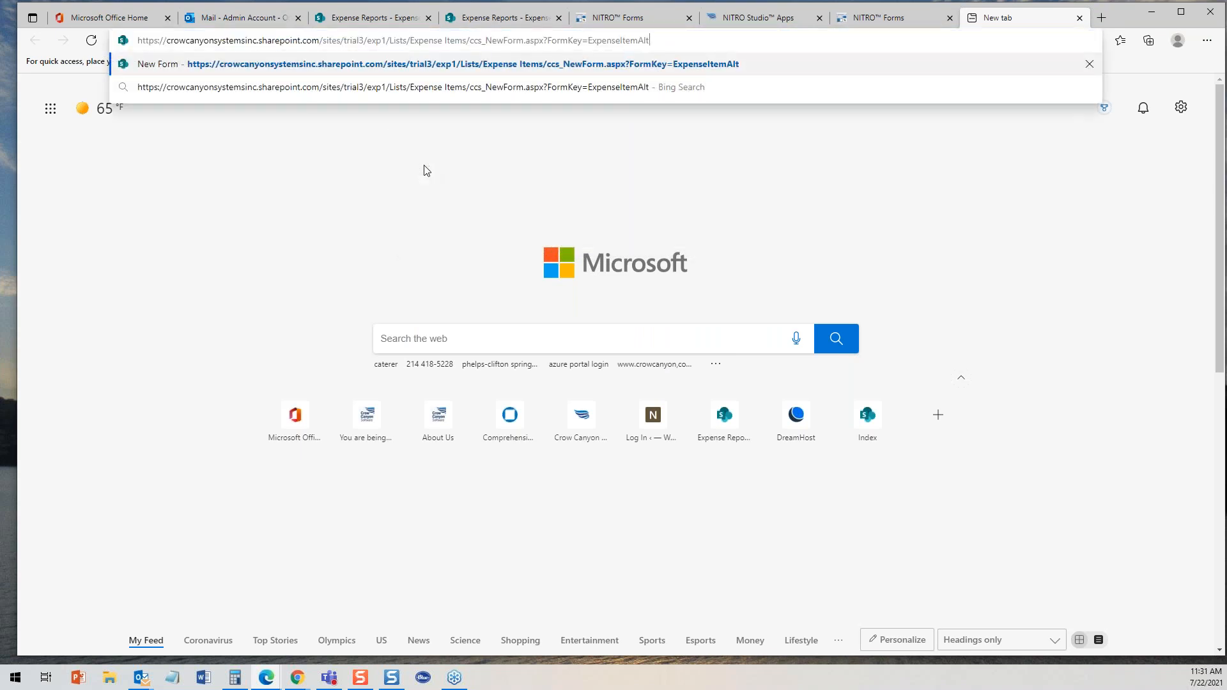
pyautogui.press('Return')
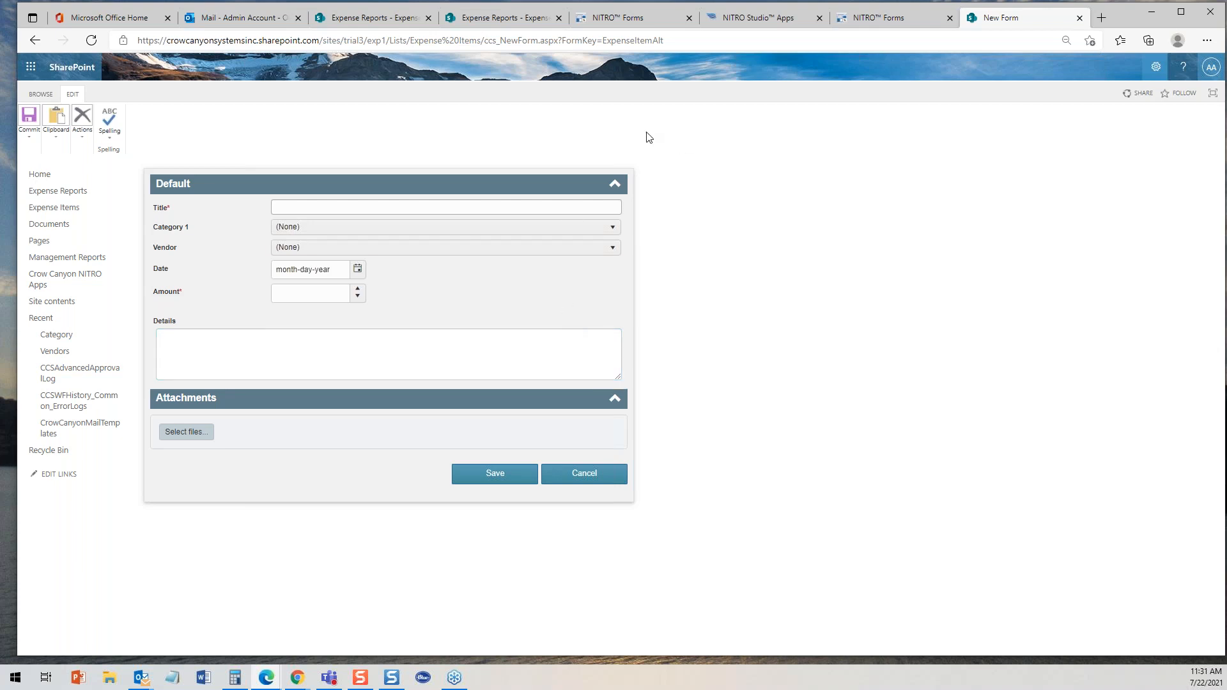
# - Compare the report's default new expense item form with the ExpenseItemAlt form
pyautogui.click(487, 18)
pyautogui.click(364, 19)
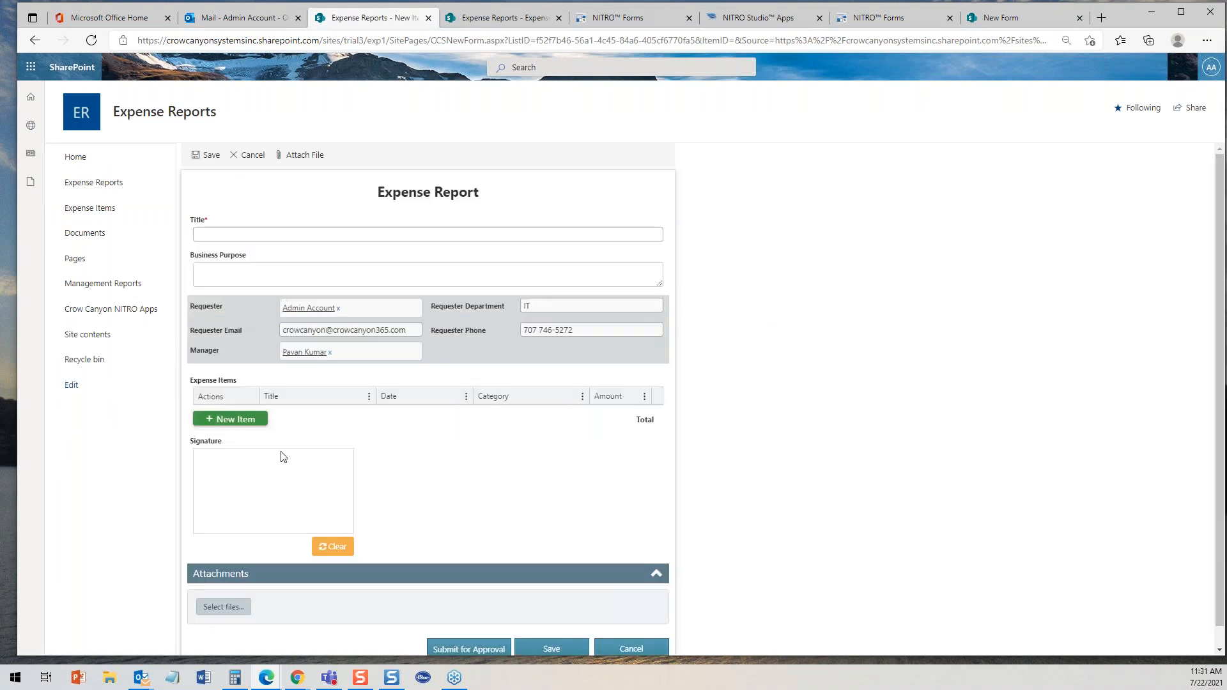
pyautogui.click(245, 419)
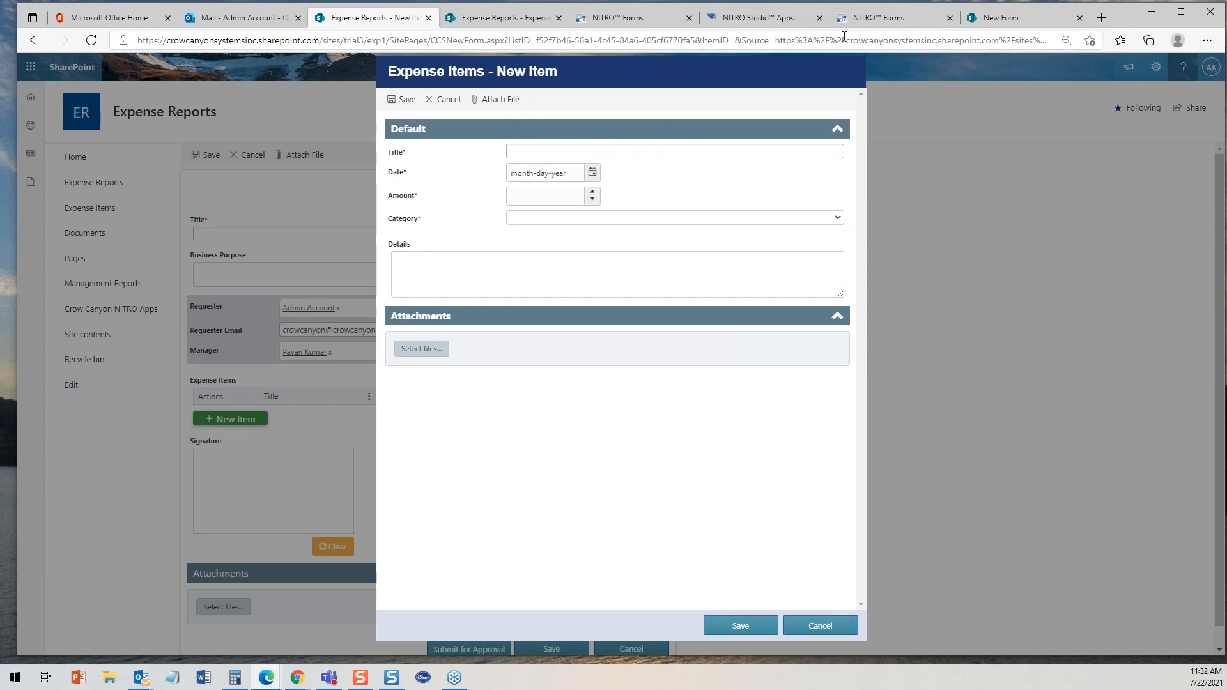
pyautogui.click(1003, 22)
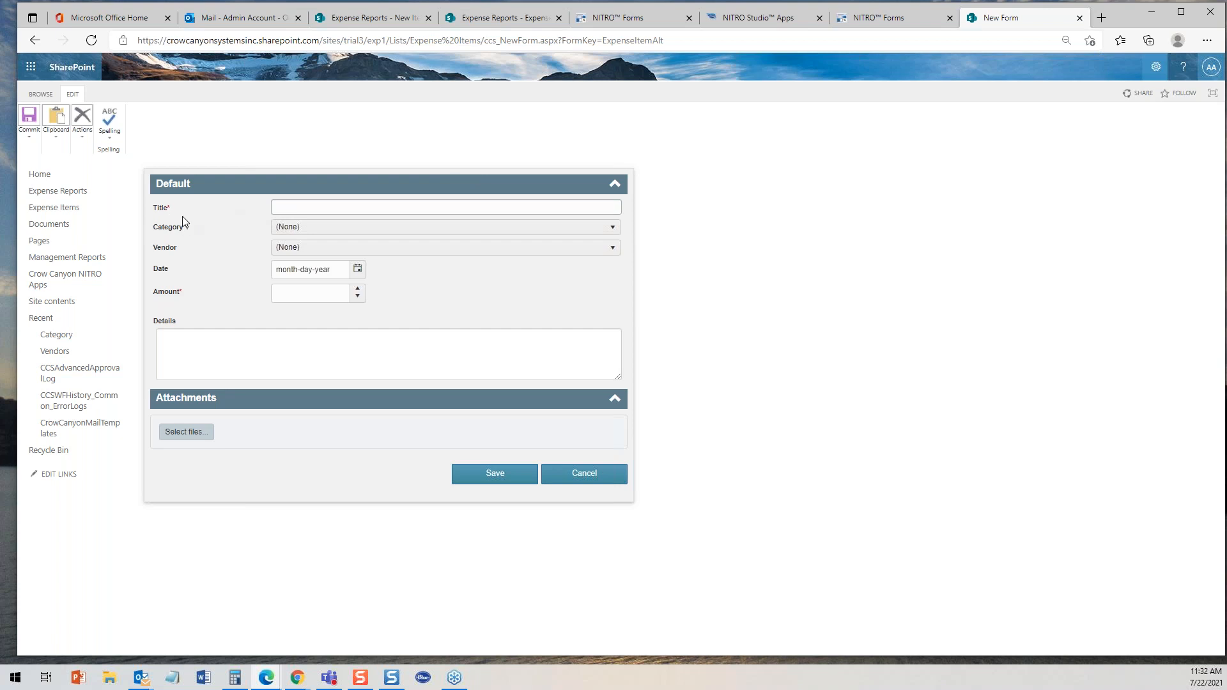
# - Title the alternate-form item Flights, choose Airline for Category 1 and Southwest as the vendor
pyautogui.click(286, 206)
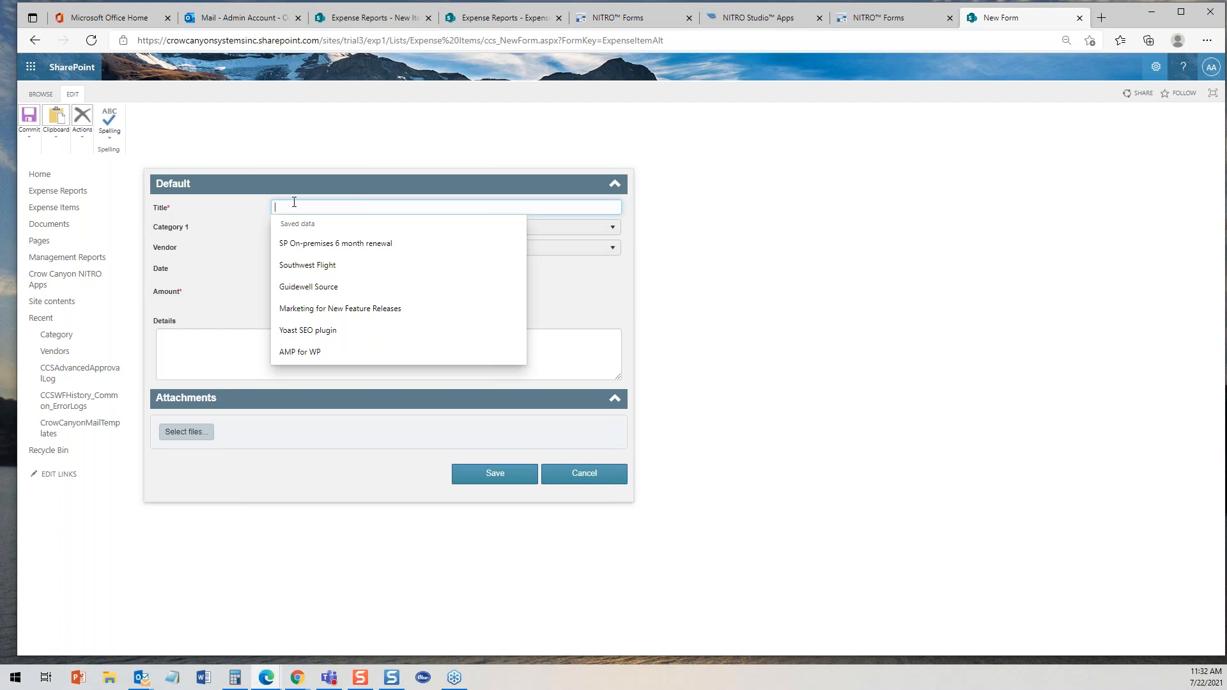
pyautogui.write('Flights')
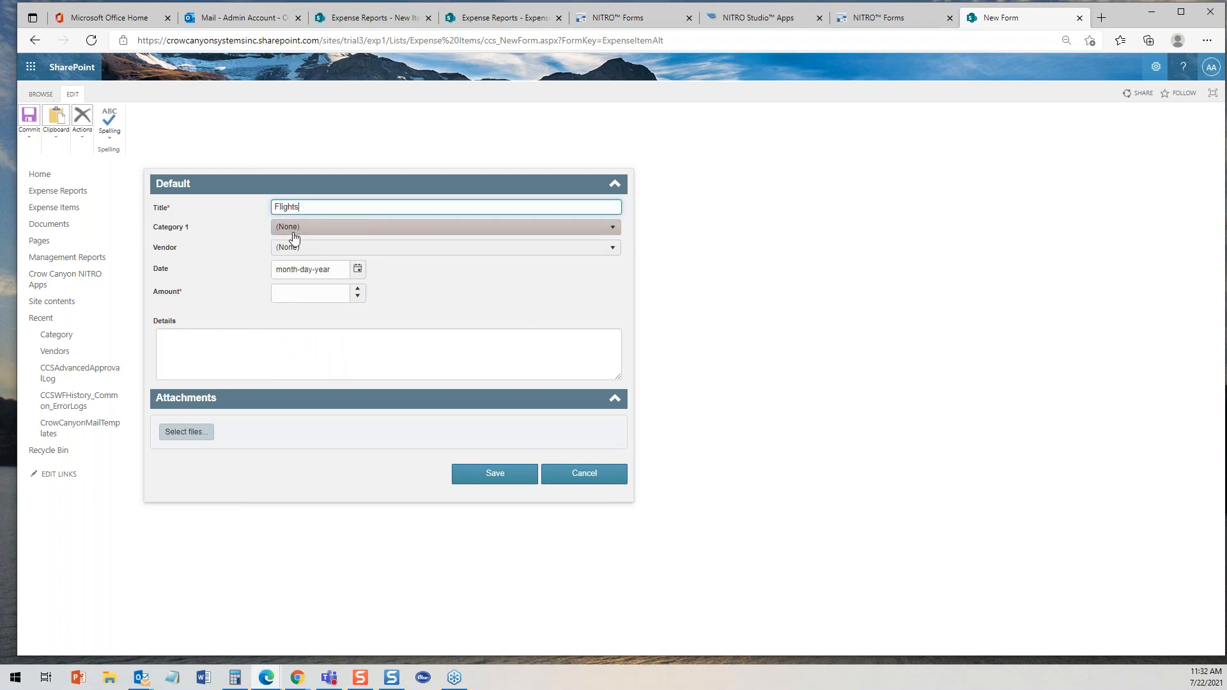
pyautogui.click(300, 228)
pyautogui.click(299, 276)
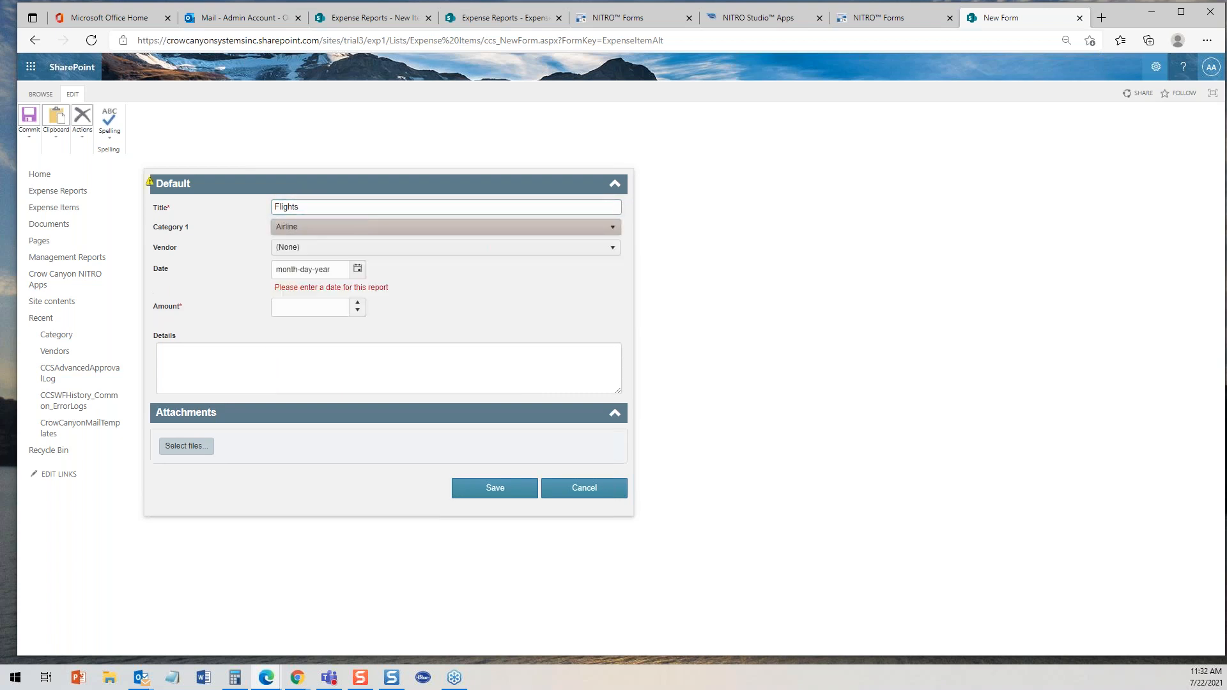
pyautogui.click(327, 249)
pyautogui.click(305, 326)
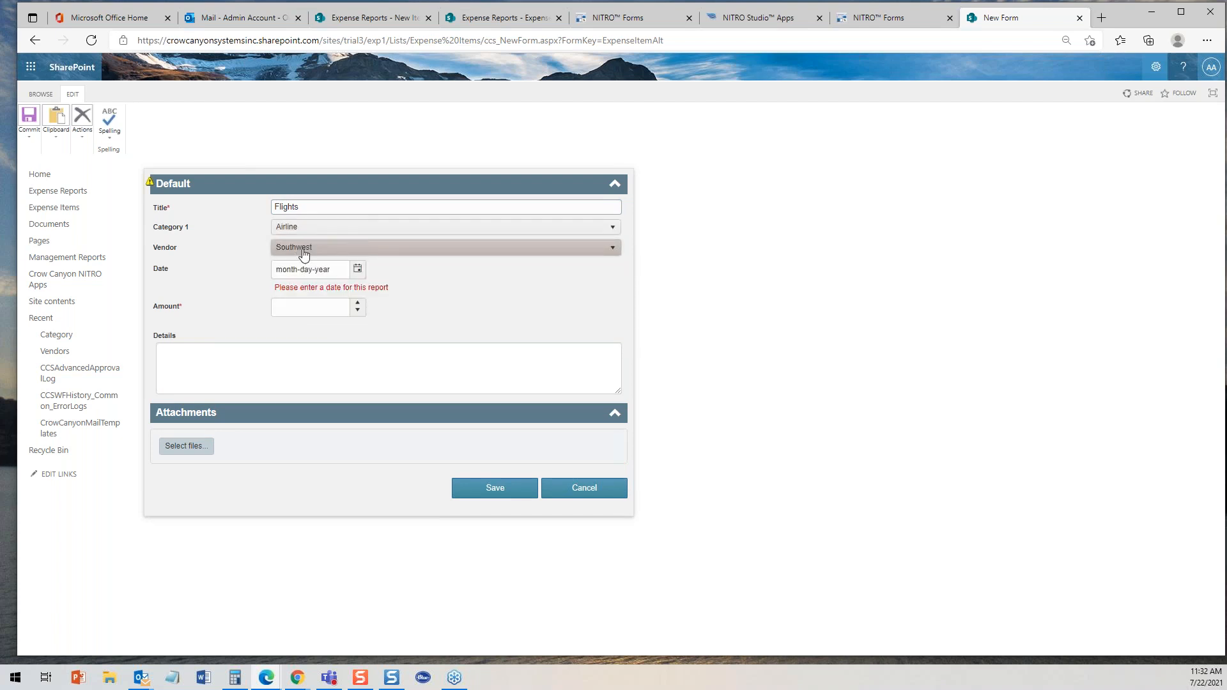
# - Set the item's date to 06-22-2021 and its amount to 350
pyautogui.click(358, 269)
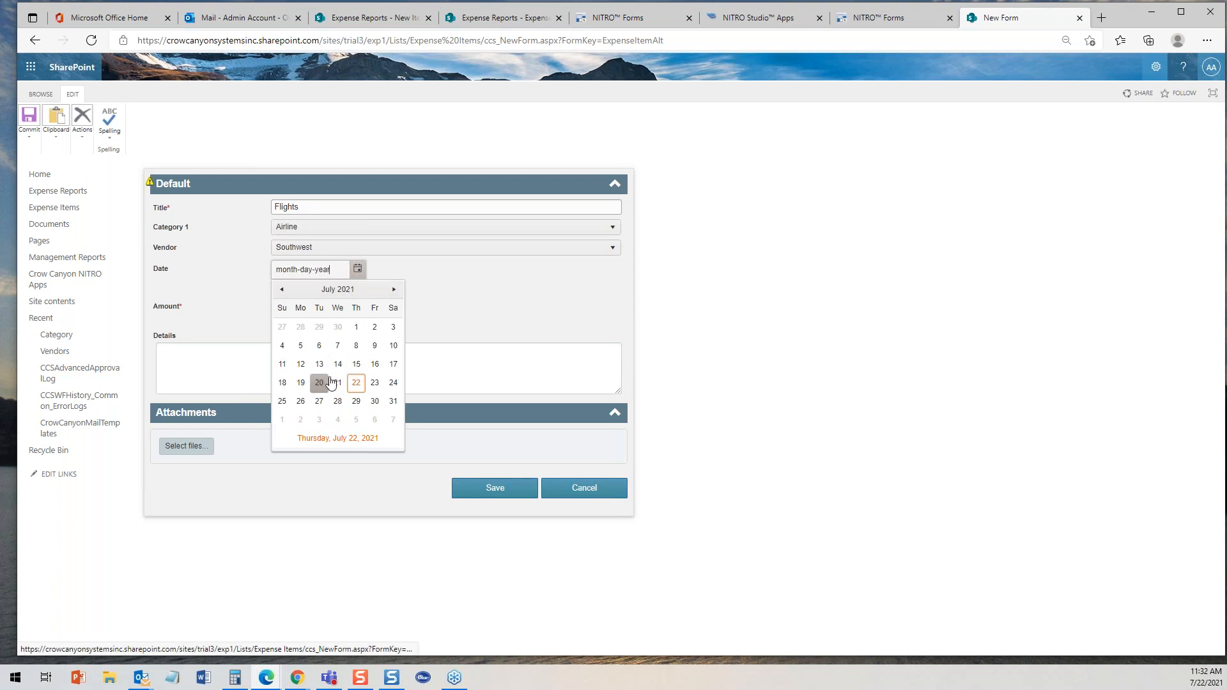
pyautogui.click(281, 289)
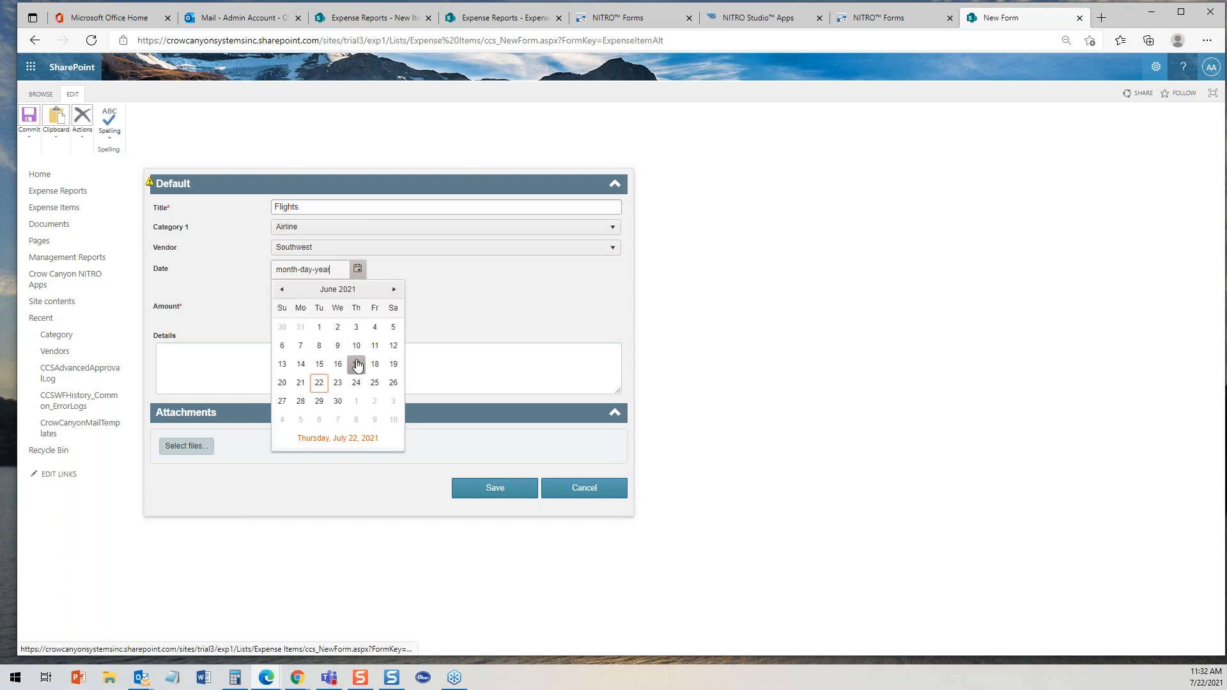
pyautogui.click(319, 382)
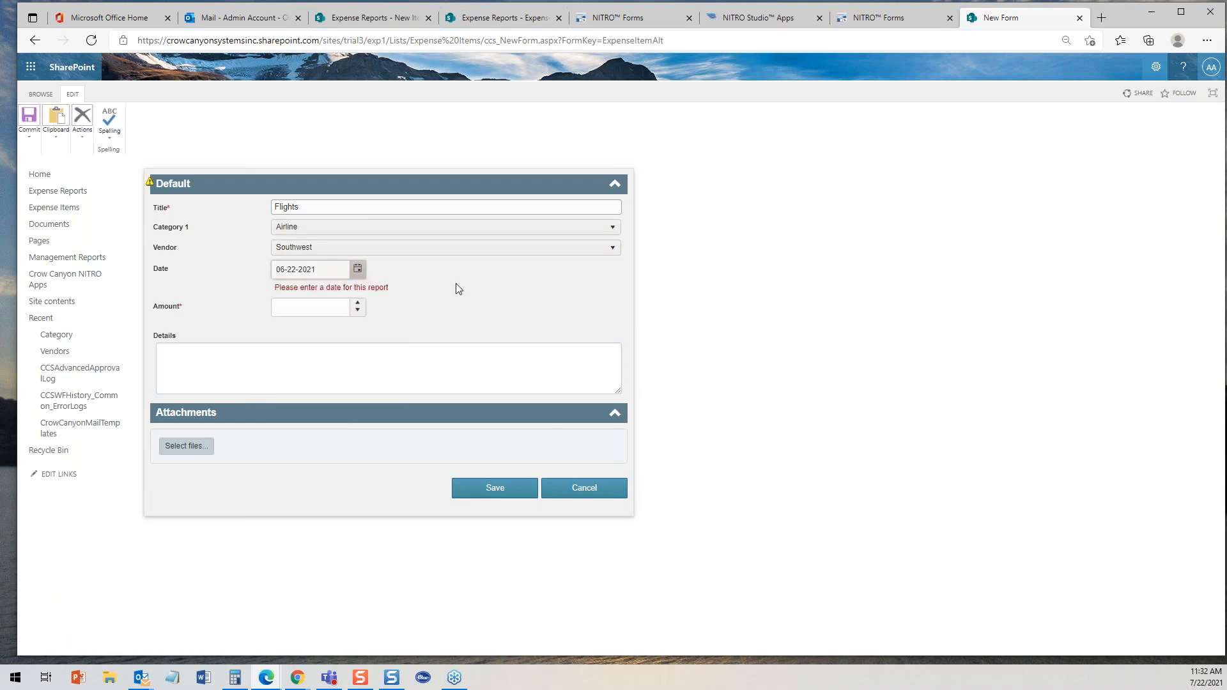
pyautogui.click(346, 309)
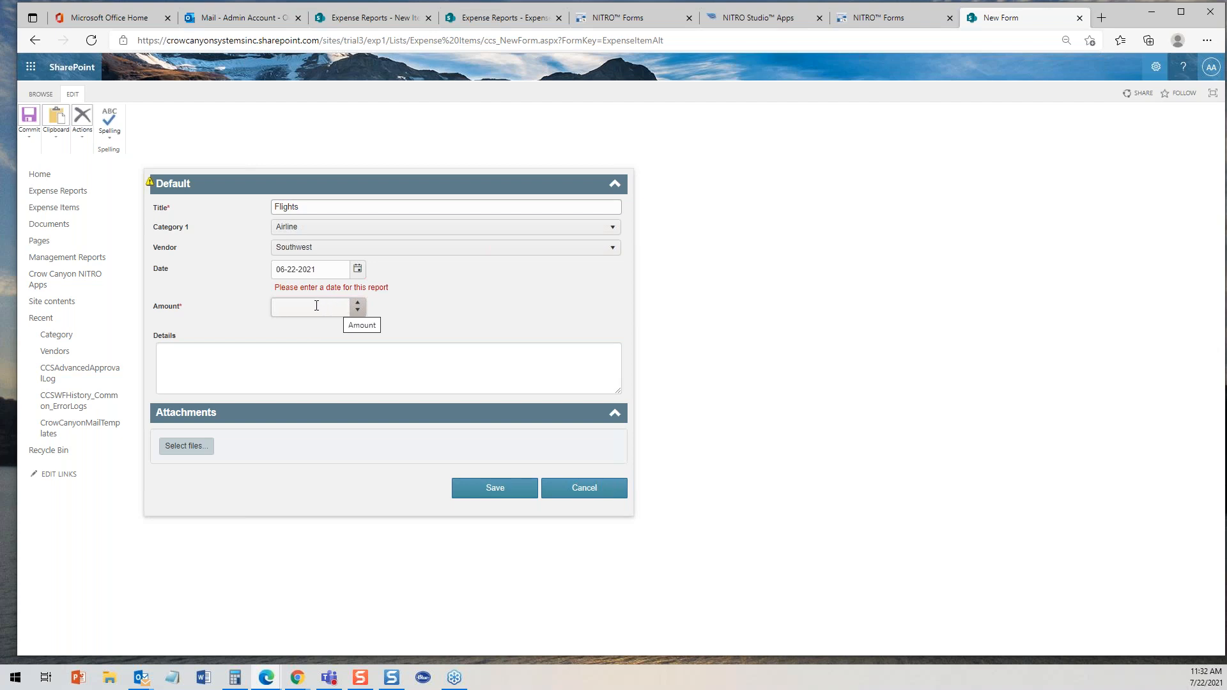
pyautogui.write('34')
pyautogui.press('BackSpace')
pyautogui.write('50')
pyautogui.click(392, 310)
# - Try Car Rental and then Lodging as Category 1, picking a vendor from each filtered list
pyautogui.click(297, 230)
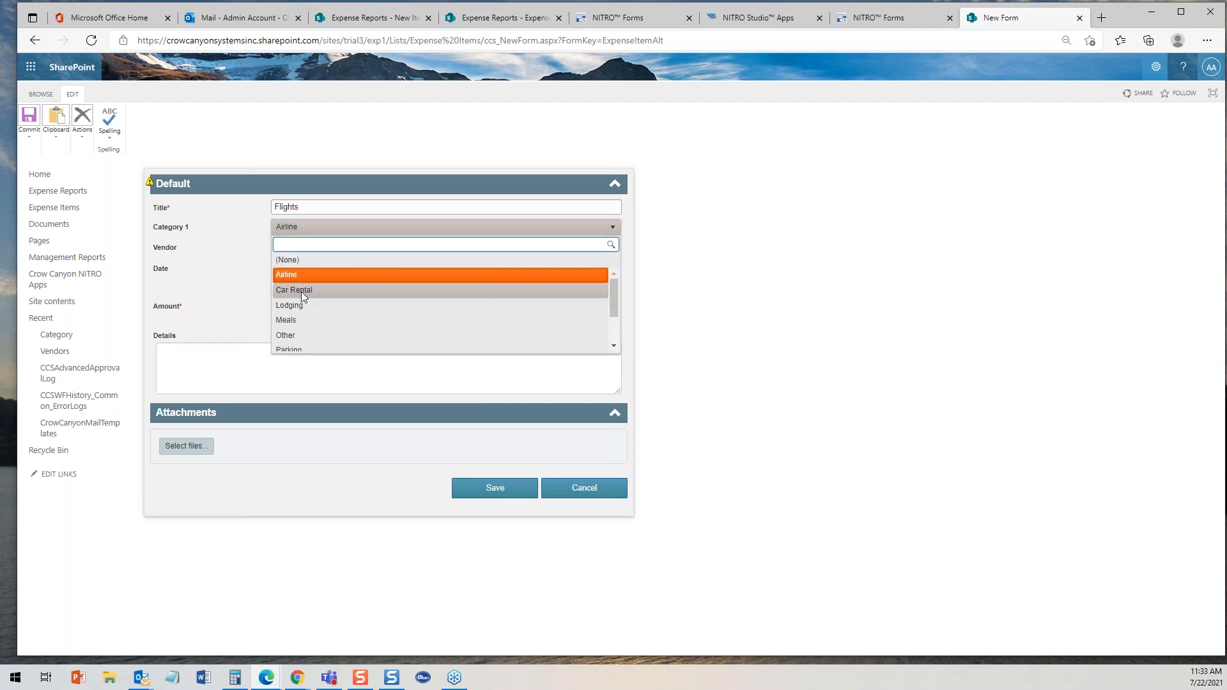
pyautogui.click(301, 291)
pyautogui.click(320, 251)
pyautogui.click(290, 296)
pyautogui.click(329, 230)
pyautogui.click(294, 305)
pyautogui.click(322, 249)
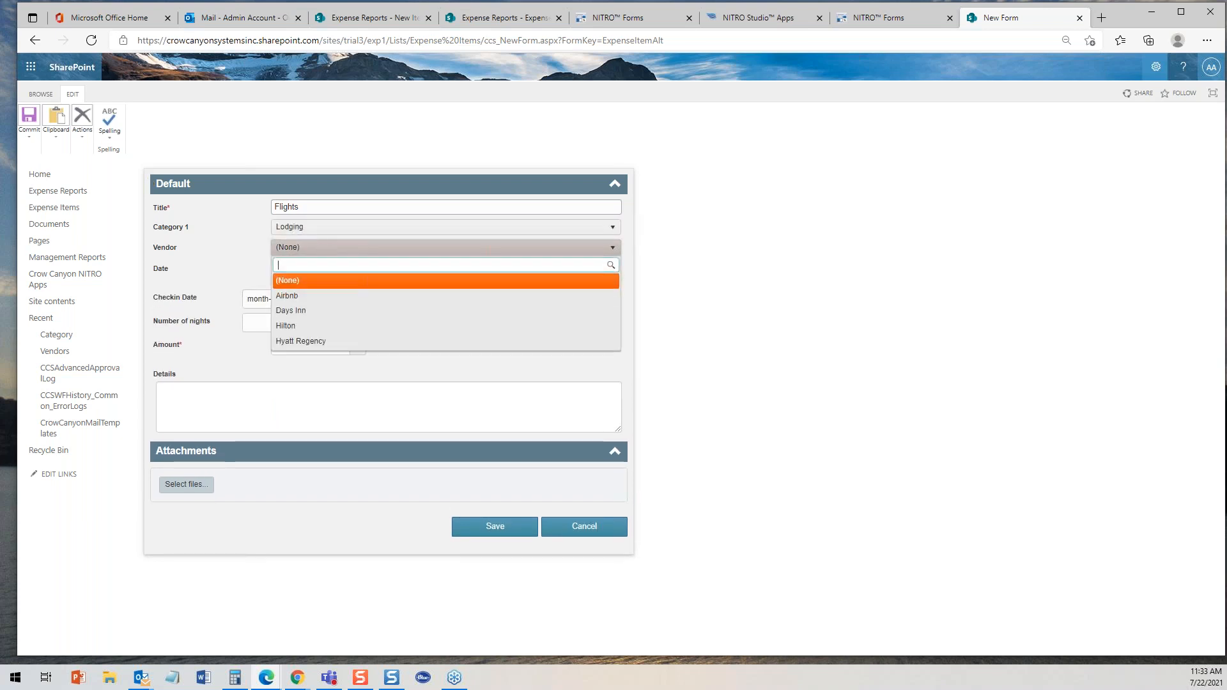
pyautogui.click(303, 288)
# - Set Category 1 to Meals and the vendor to Restaurant
pyautogui.click(342, 230)
pyautogui.click(342, 231)
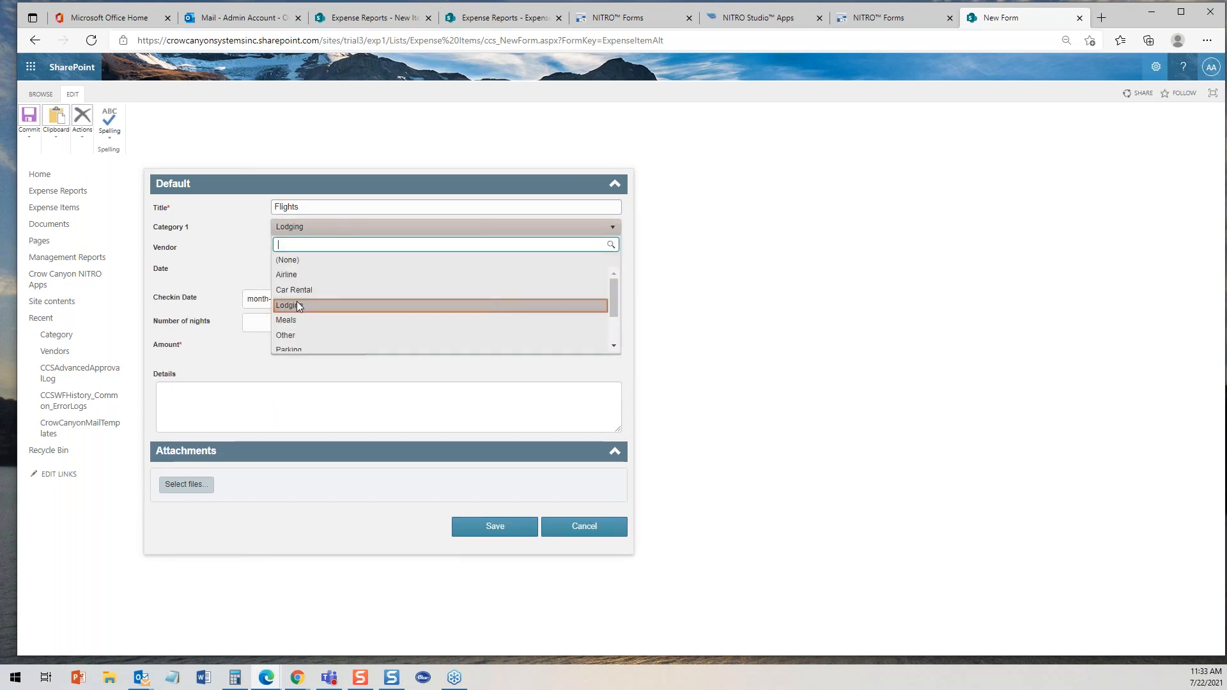
pyautogui.click(293, 323)
pyautogui.click(331, 248)
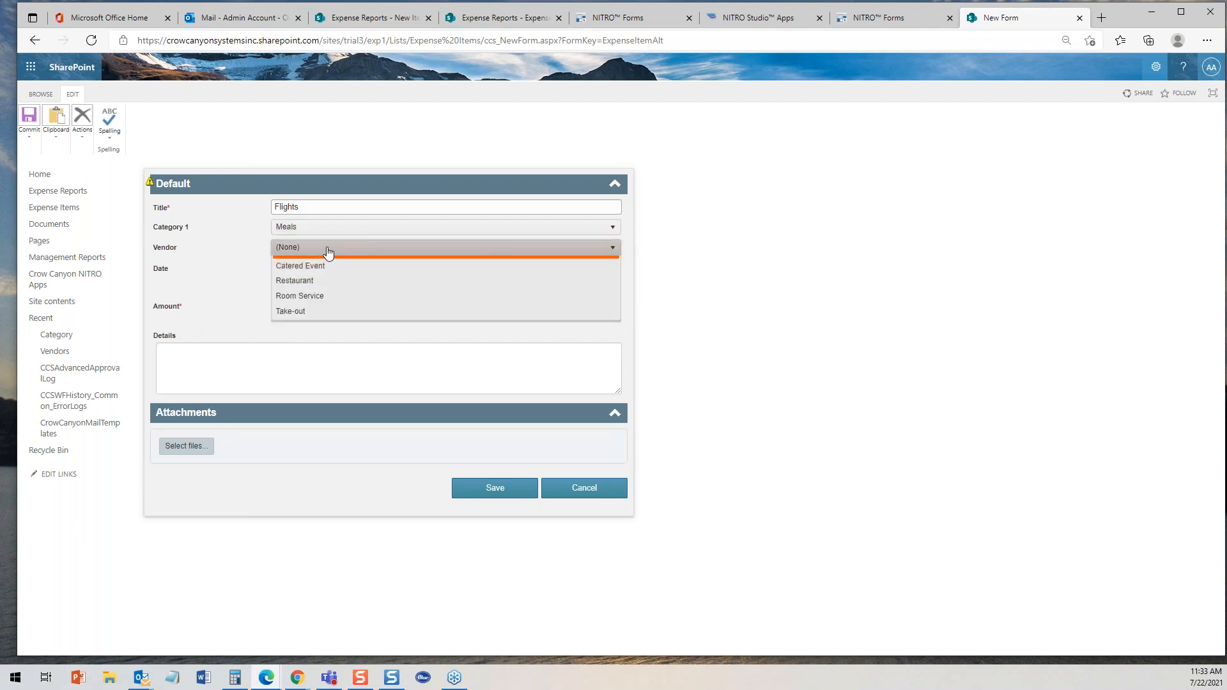
pyautogui.click(313, 311)
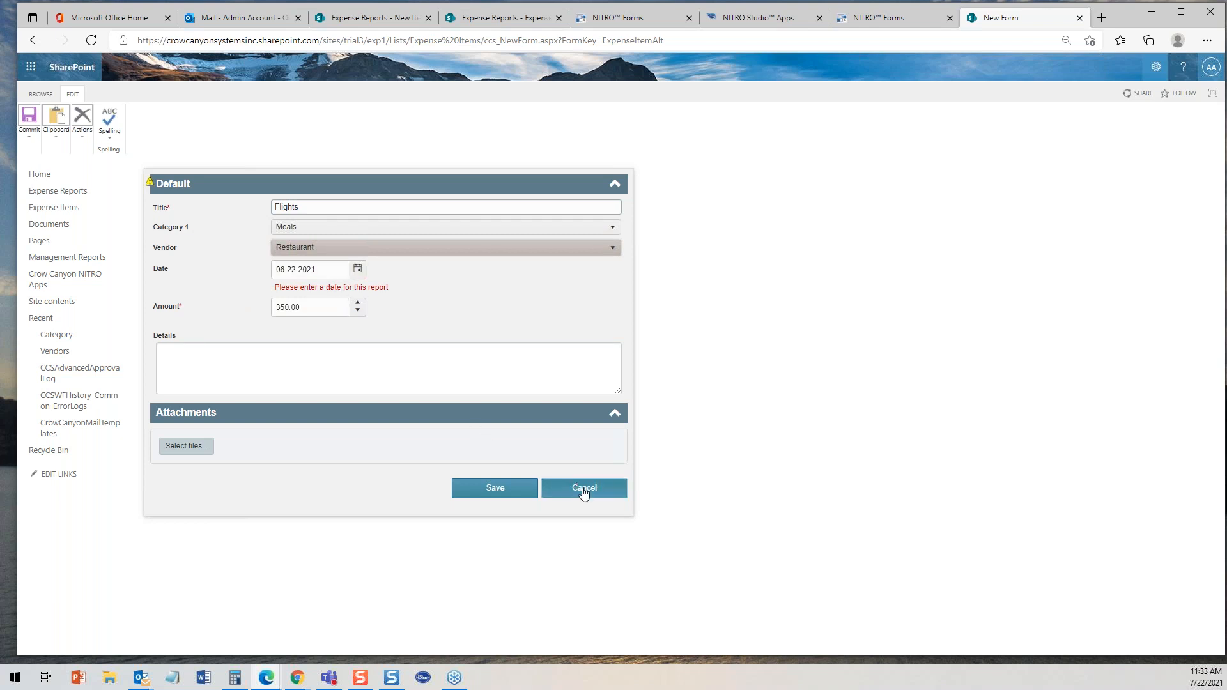
# - Open Management Reports and view the Lodging and Vendor Spend reports
pyautogui.click(94, 257)
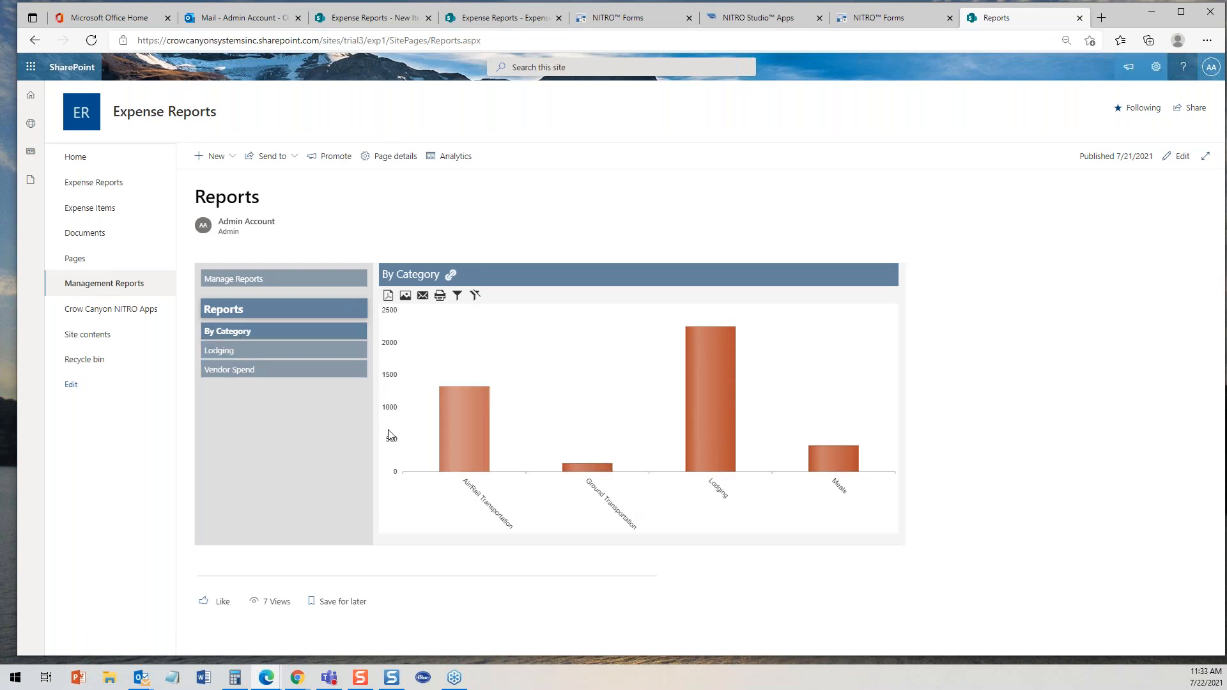
pyautogui.click(267, 355)
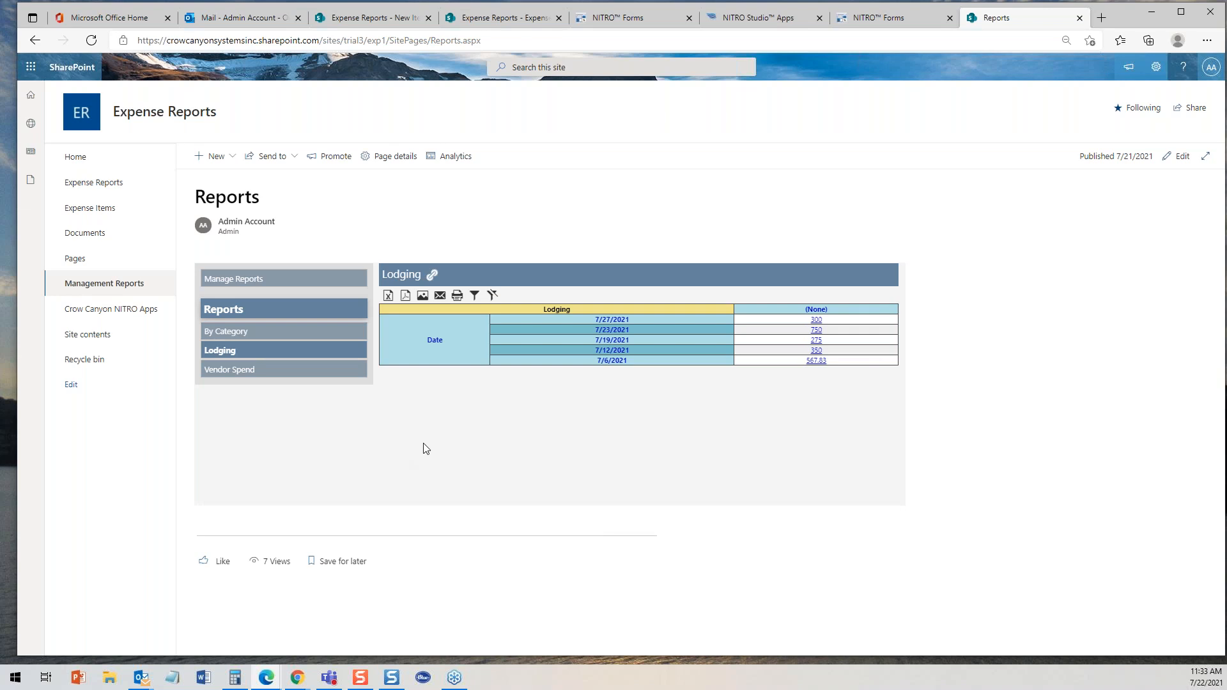
pyautogui.click(294, 373)
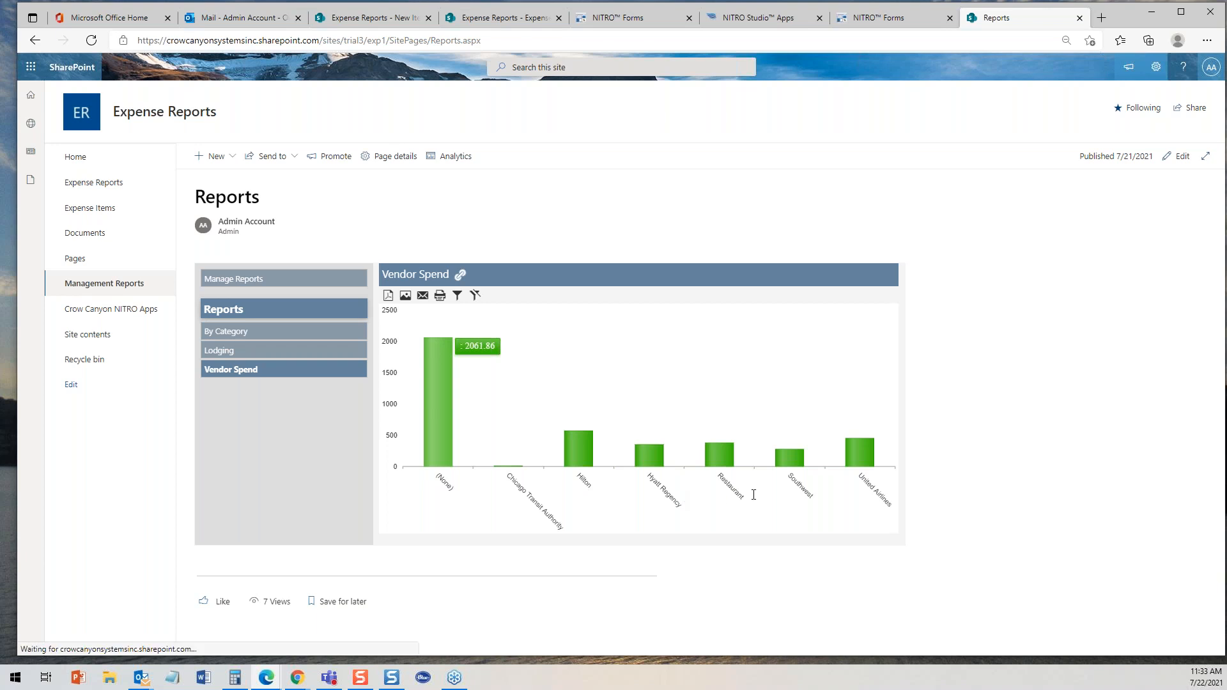
pyautogui.moveTo(653, 455)
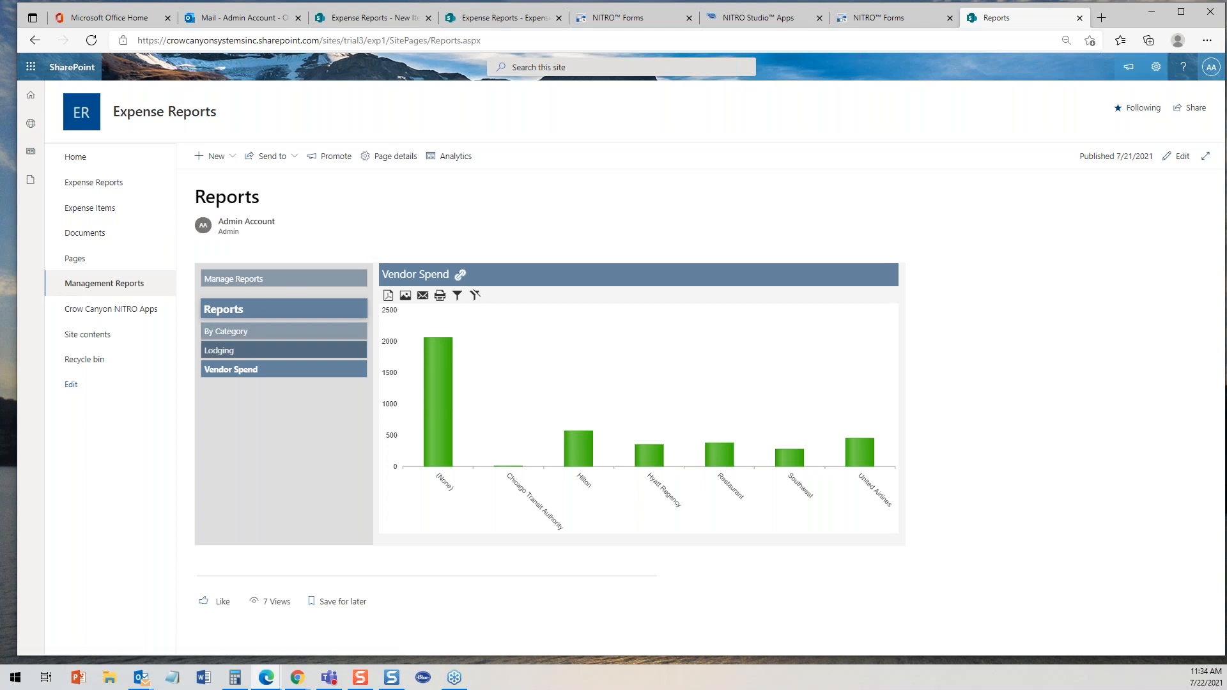
pyautogui.moveTo(452, 400)
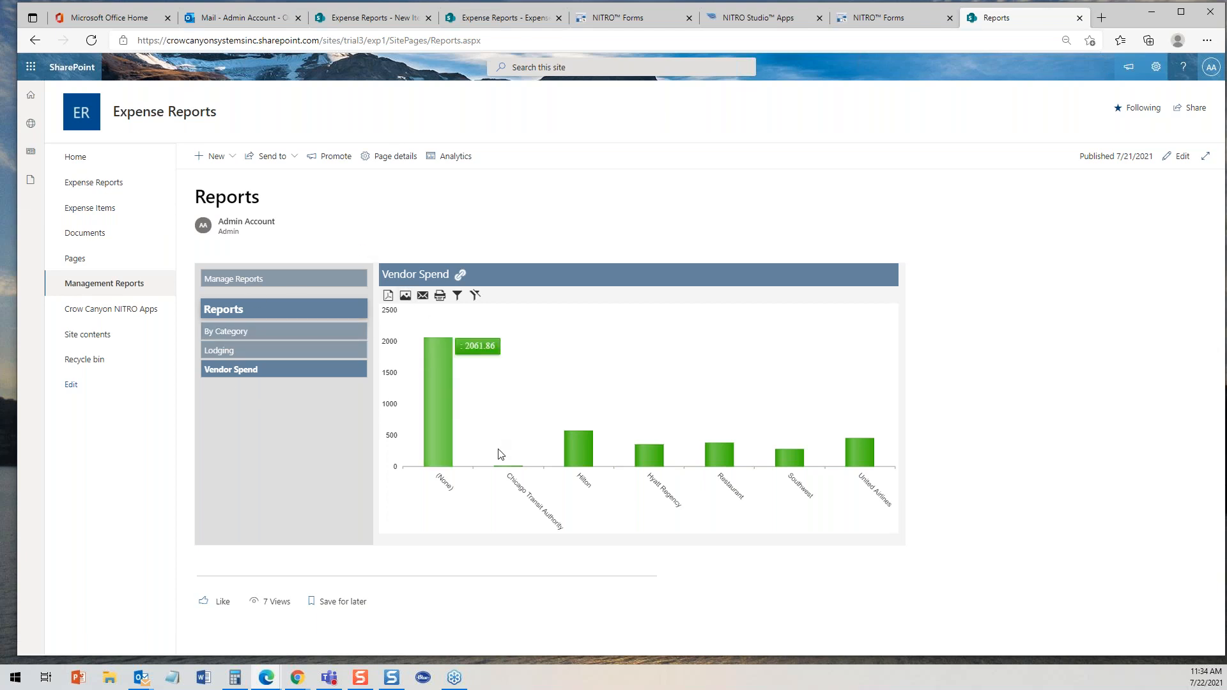
pyautogui.moveTo(583, 471)
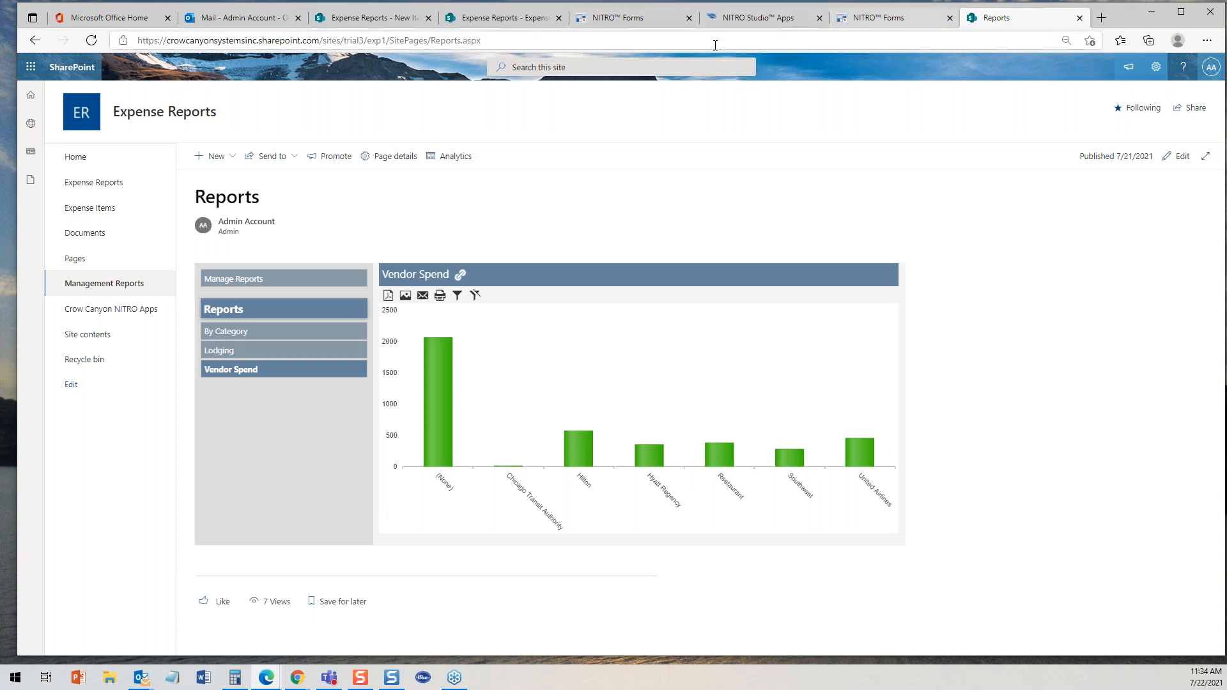
pyautogui.moveTo(561, 443)
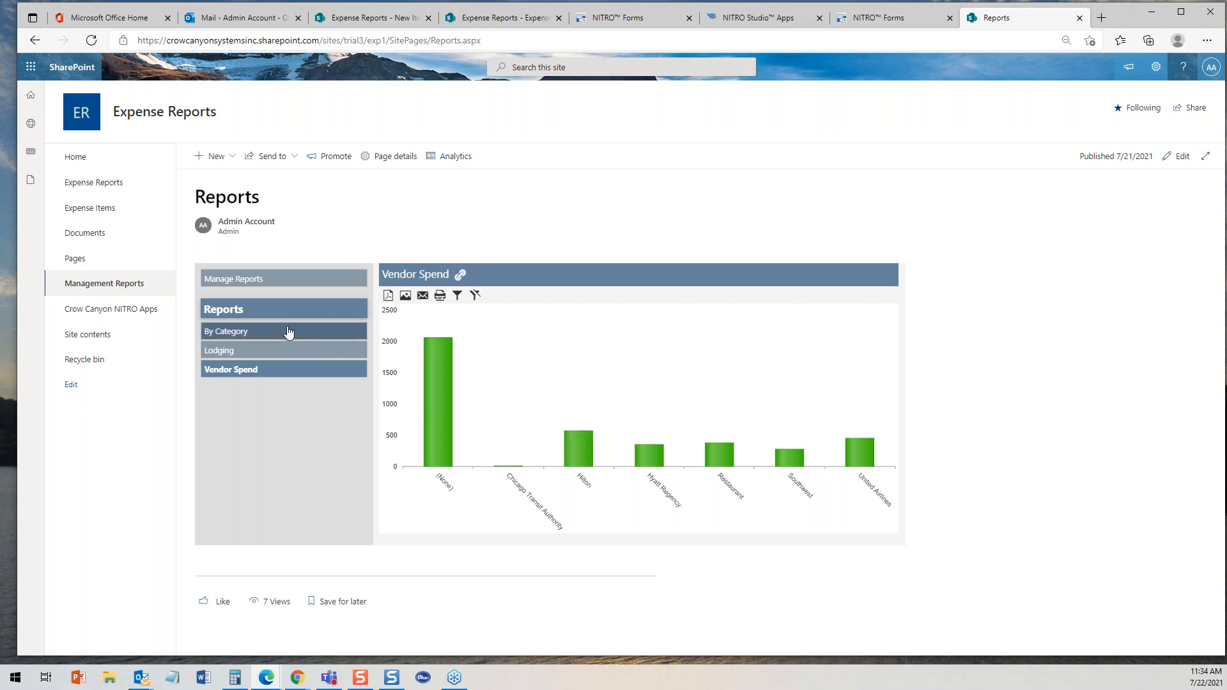
# - Open the Lodging report, drill into a lodging amount, then return to the By Category report
pyautogui.click(256, 353)
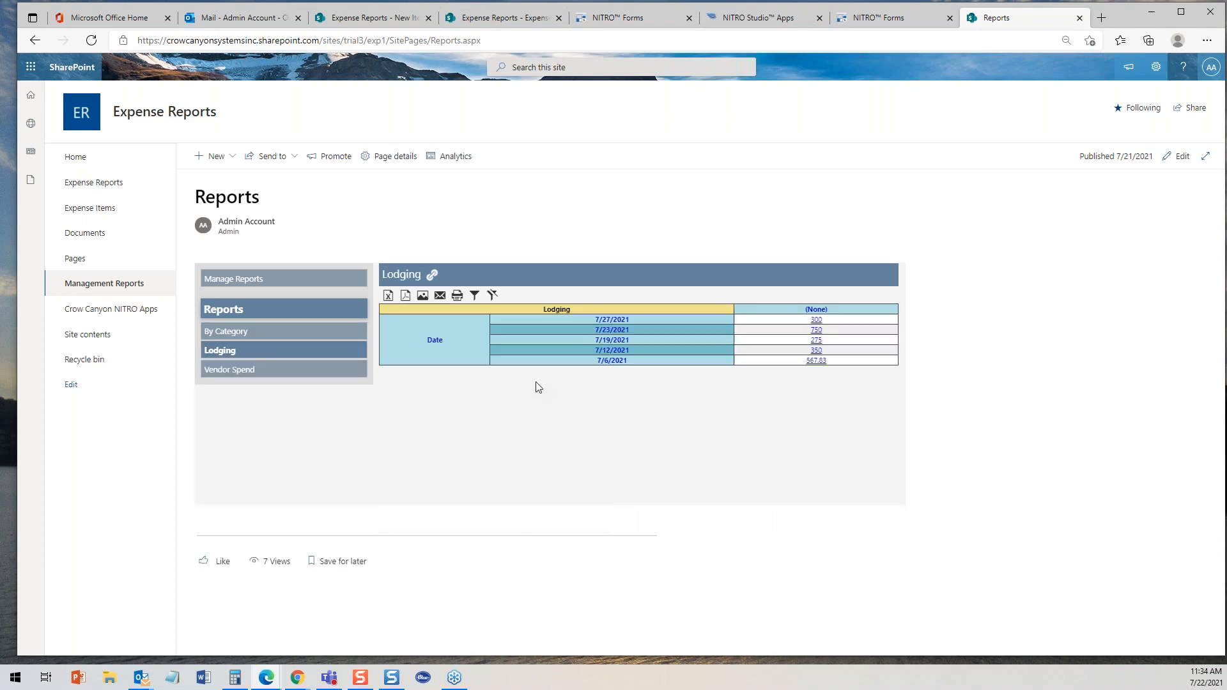
pyautogui.click(814, 322)
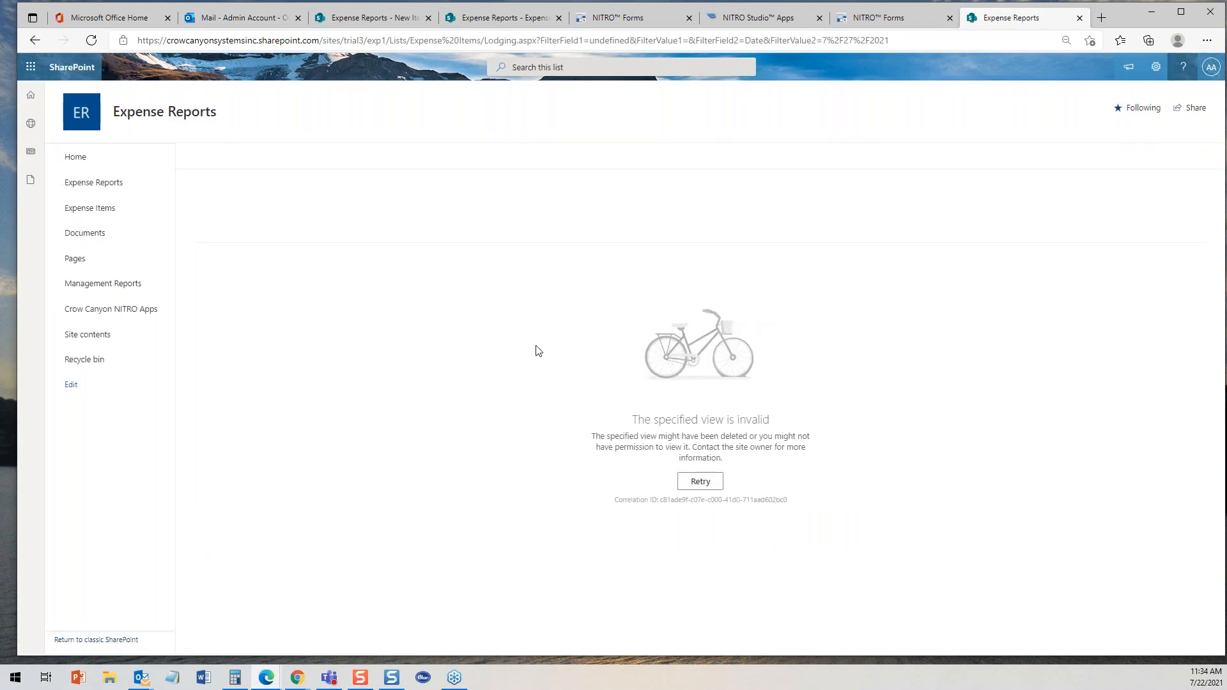
pyautogui.click(99, 283)
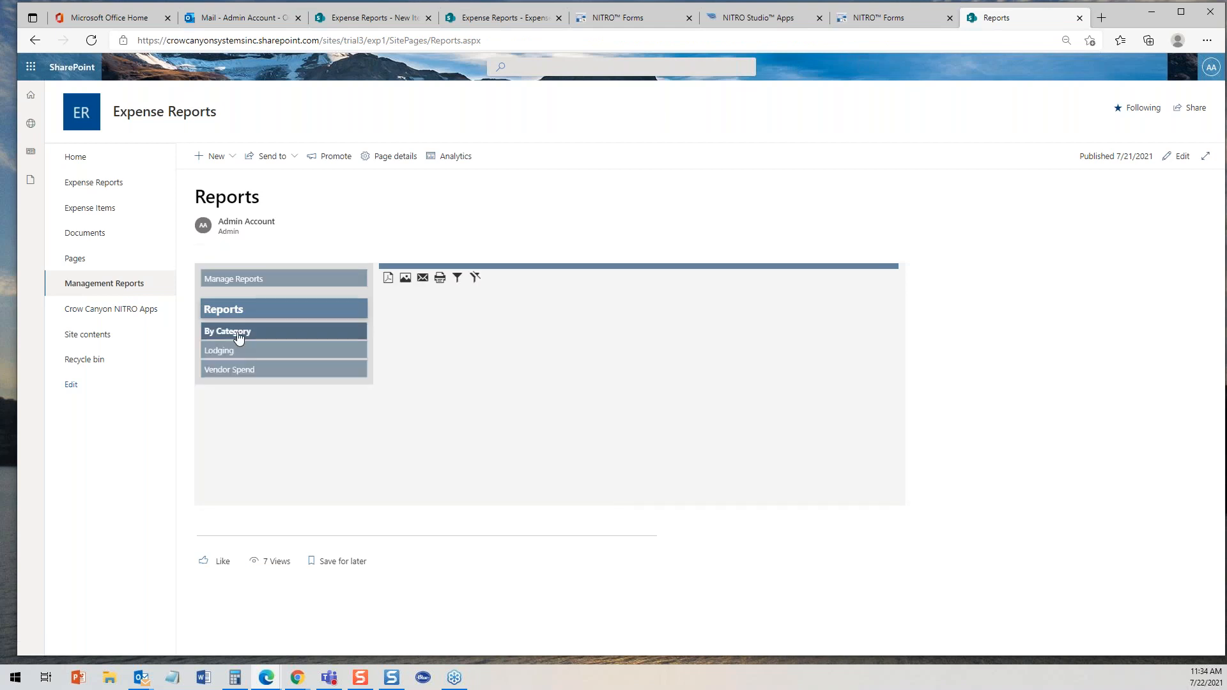
pyautogui.click(238, 333)
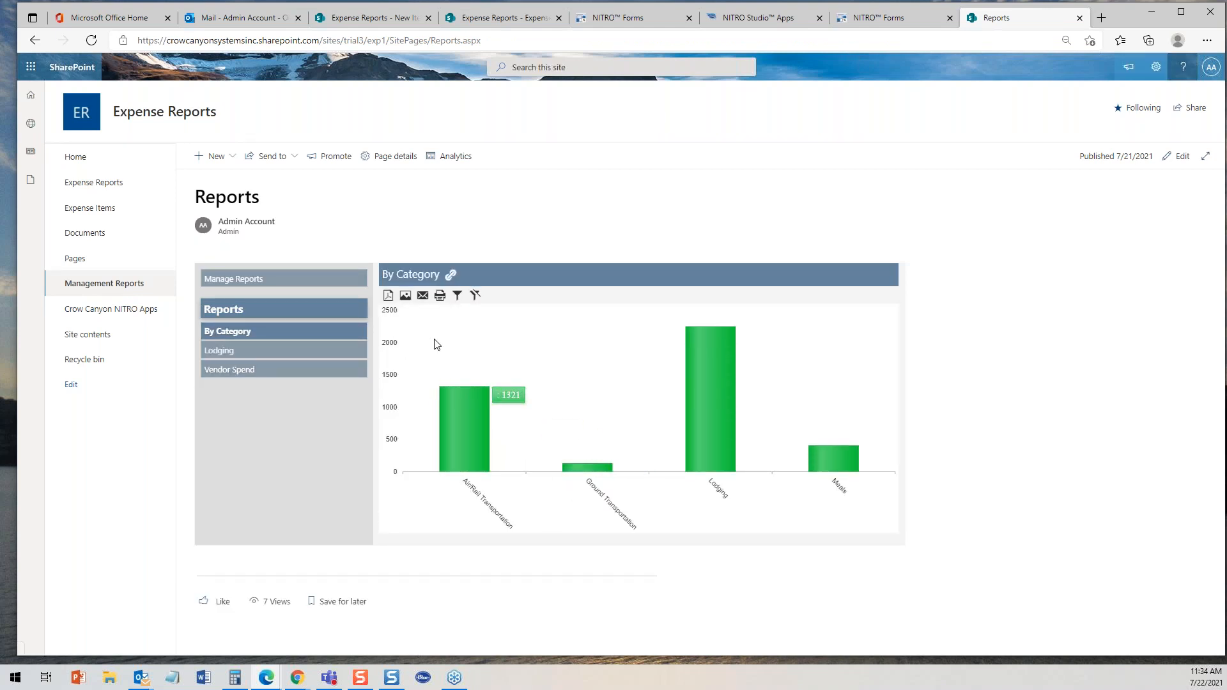
# - Examine the report filter's date and advanced filter options, then close the filter dialog
pyautogui.click(458, 296)
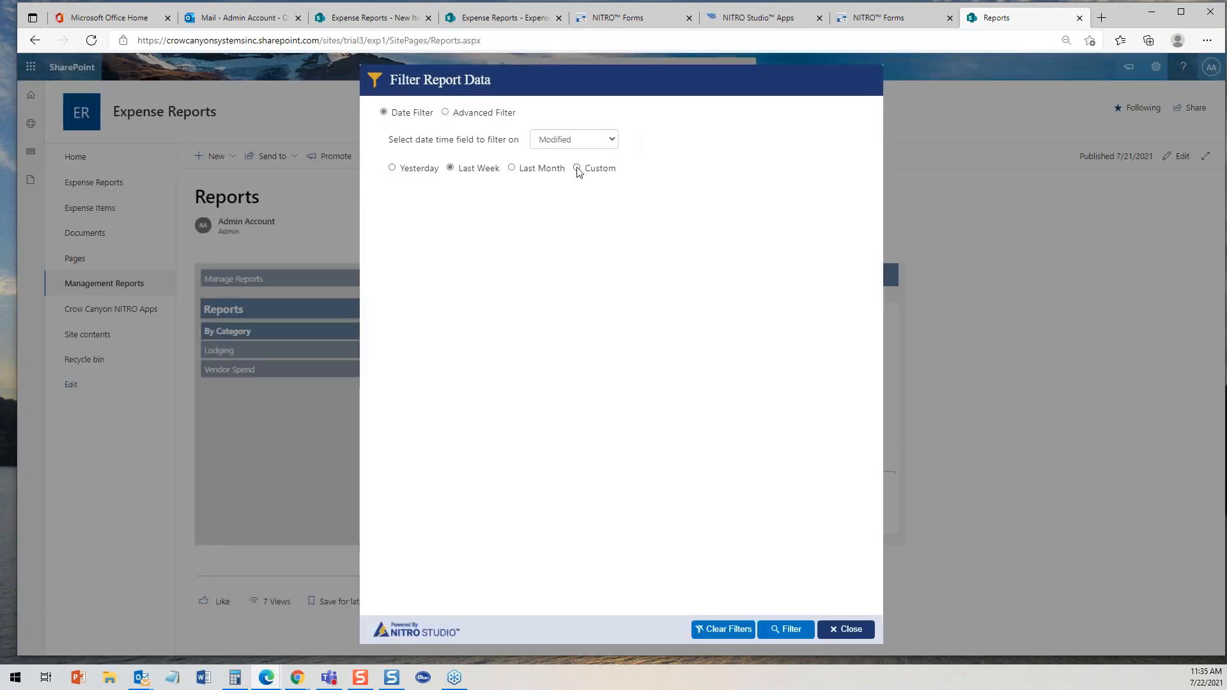
pyautogui.click(417, 168)
pyautogui.click(579, 168)
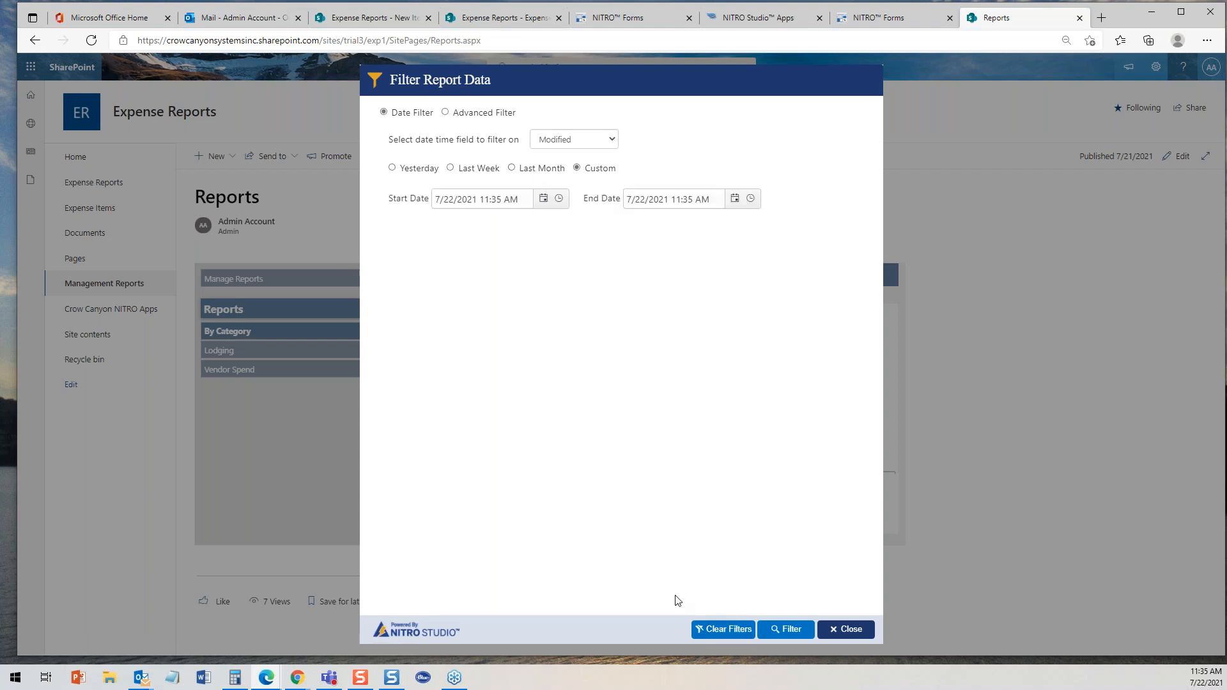
pyautogui.click(447, 112)
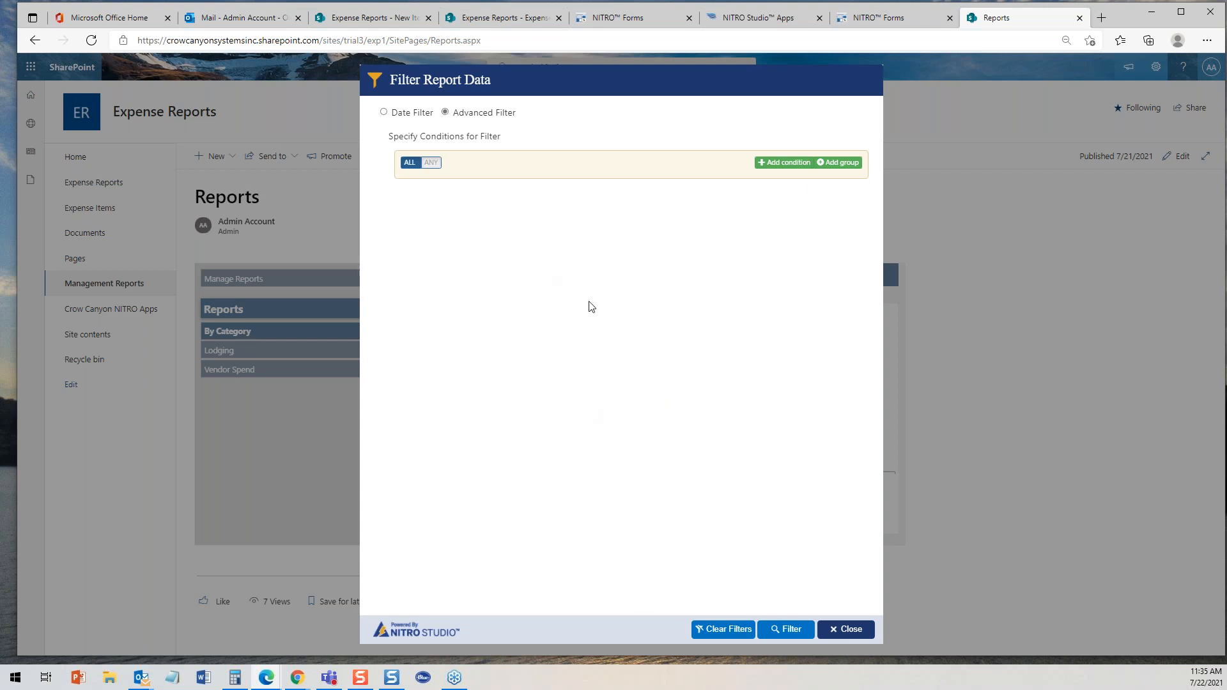
pyautogui.click(849, 631)
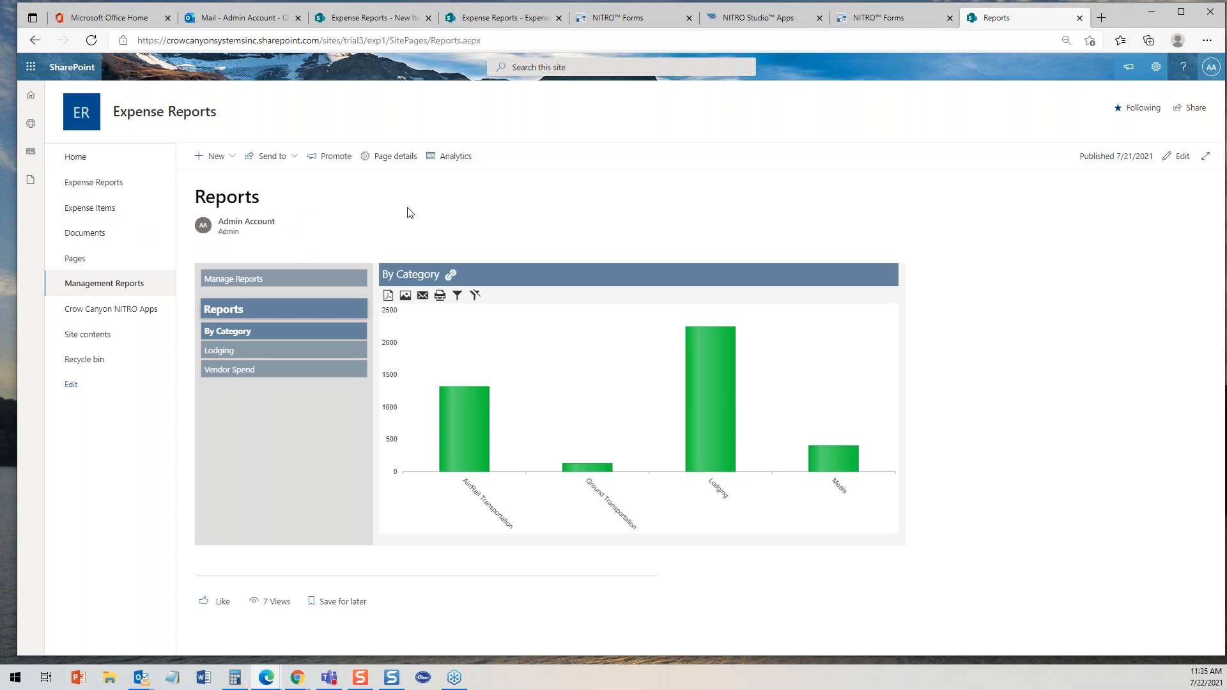
# - Browse the Expense Reports list and the site's home page
pyautogui.click(106, 186)
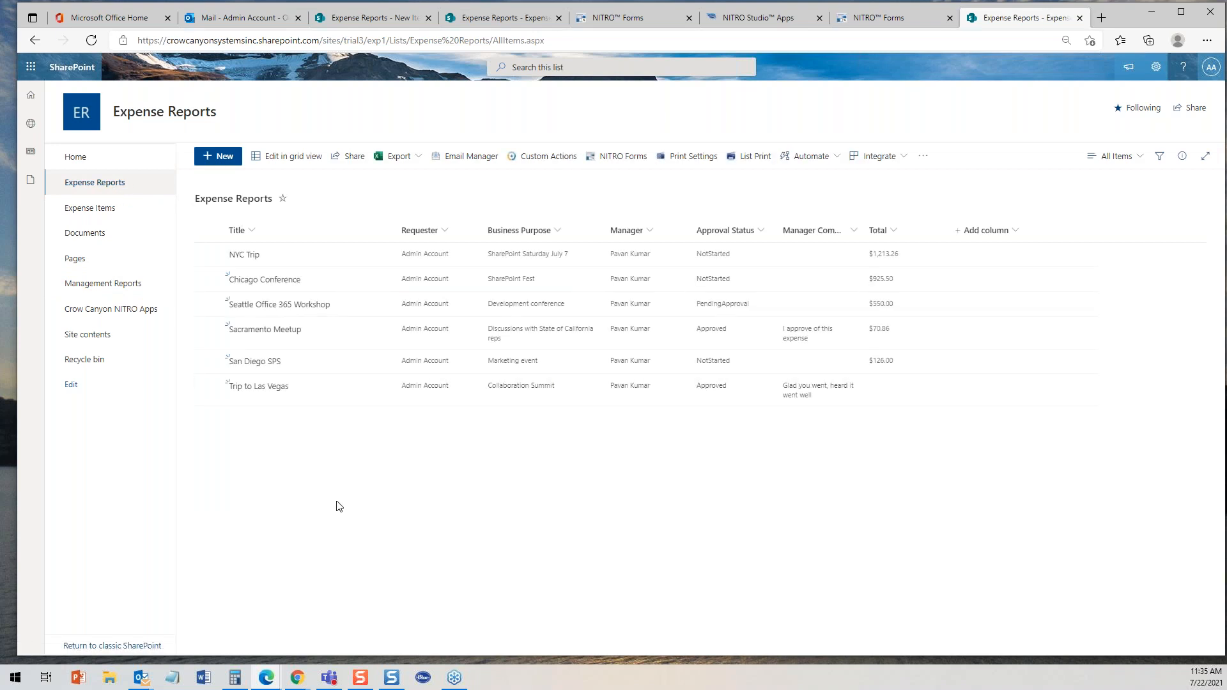
pyautogui.click(489, 20)
pyautogui.click(82, 159)
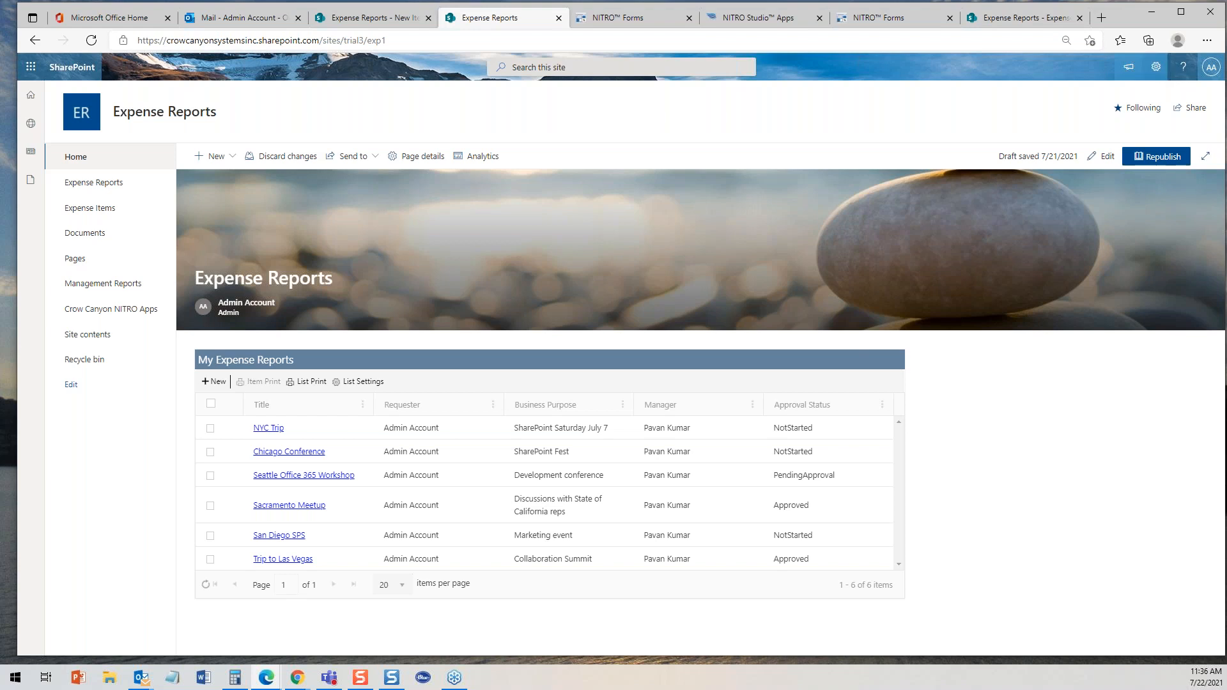
pyautogui.click(1035, 19)
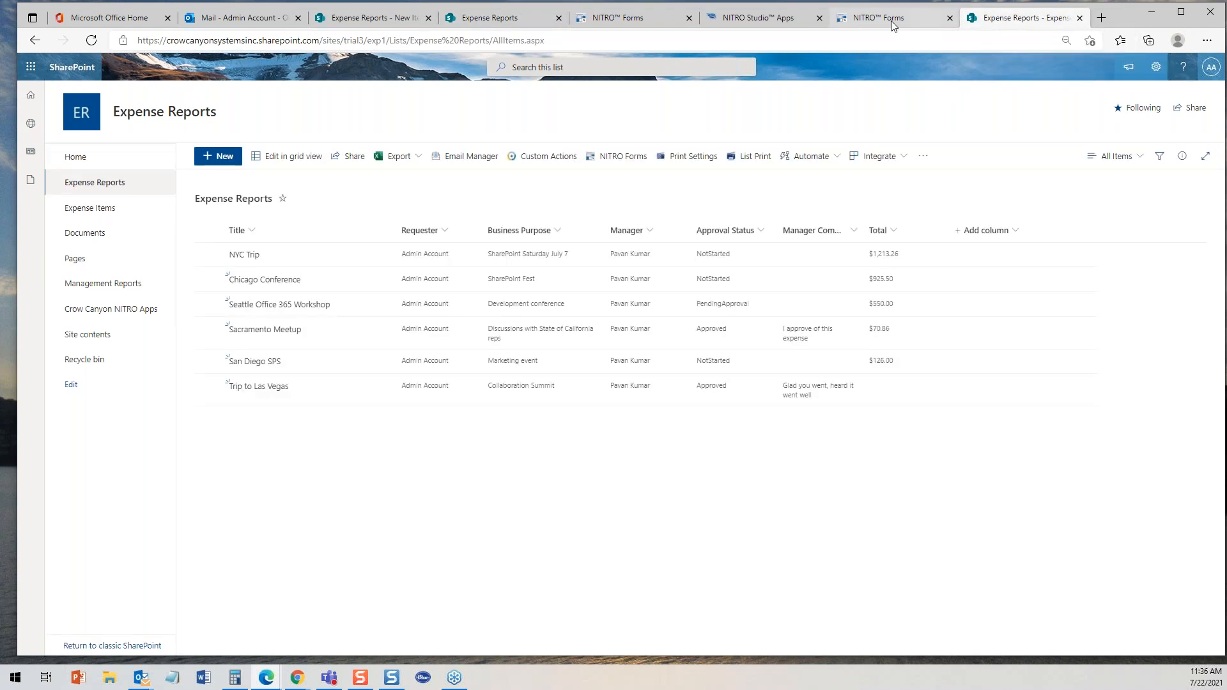
# - Copy the ExpenseItemAlt form URL from the designer and open it in a new browser tab
pyautogui.click(867, 20)
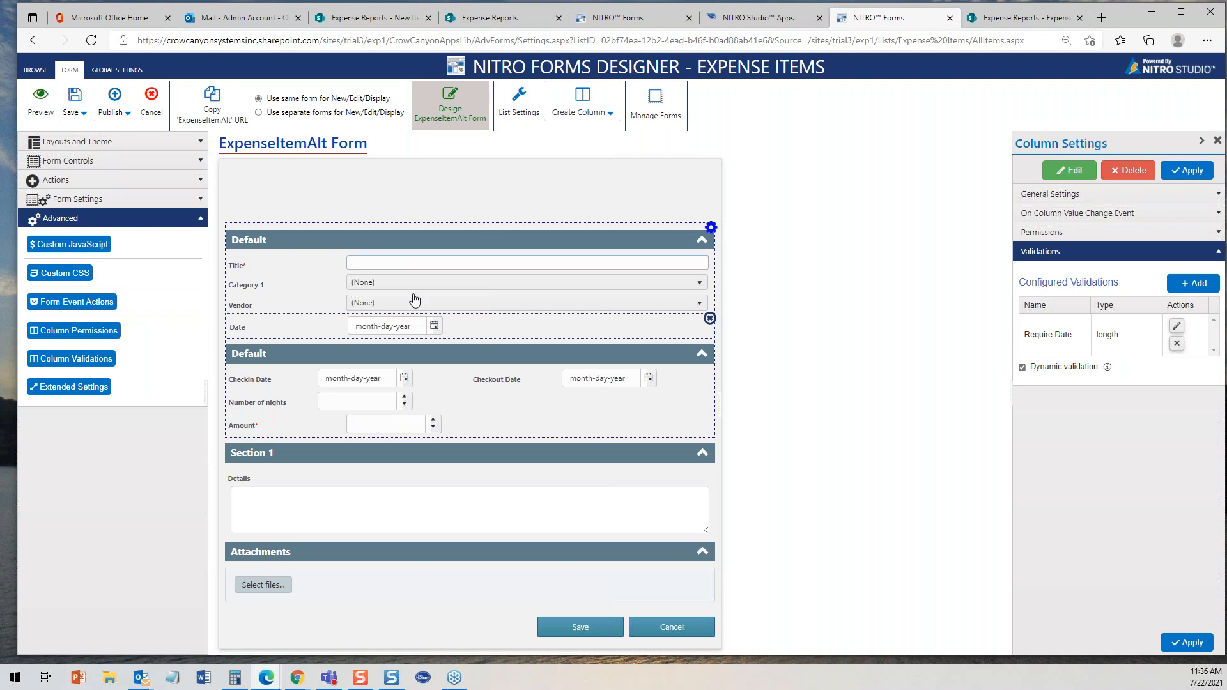
pyautogui.click(215, 112)
pyautogui.click(1102, 19)
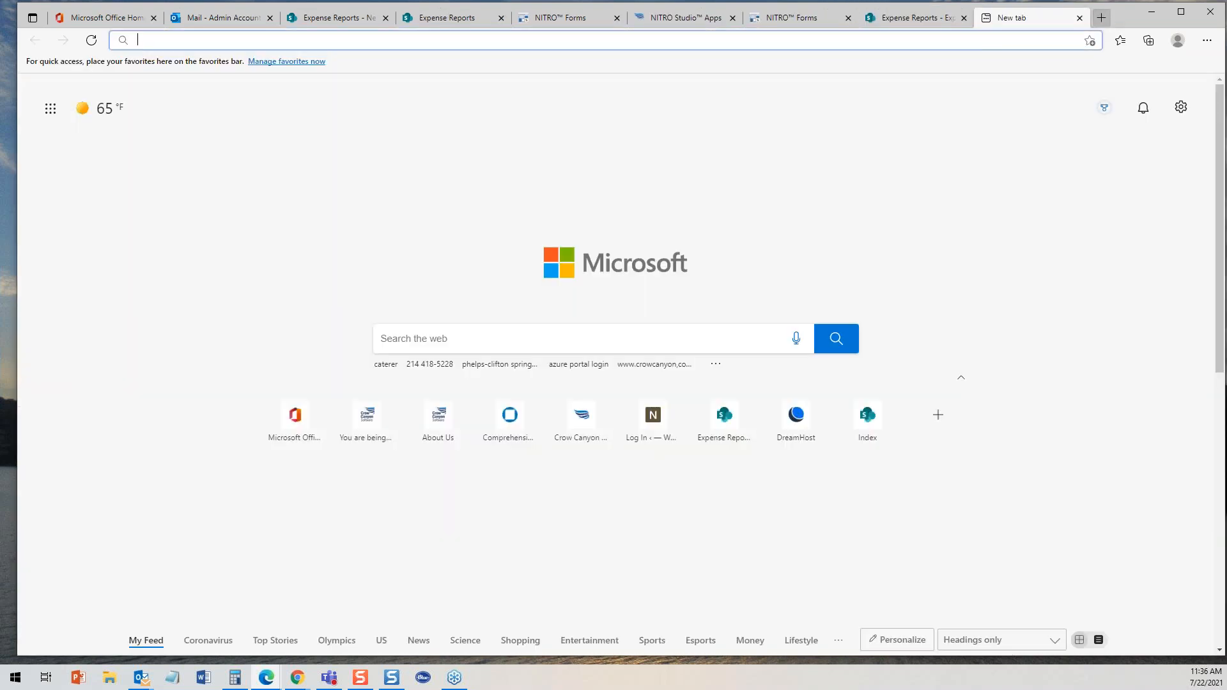
pyautogui.rightClick(554, 40)
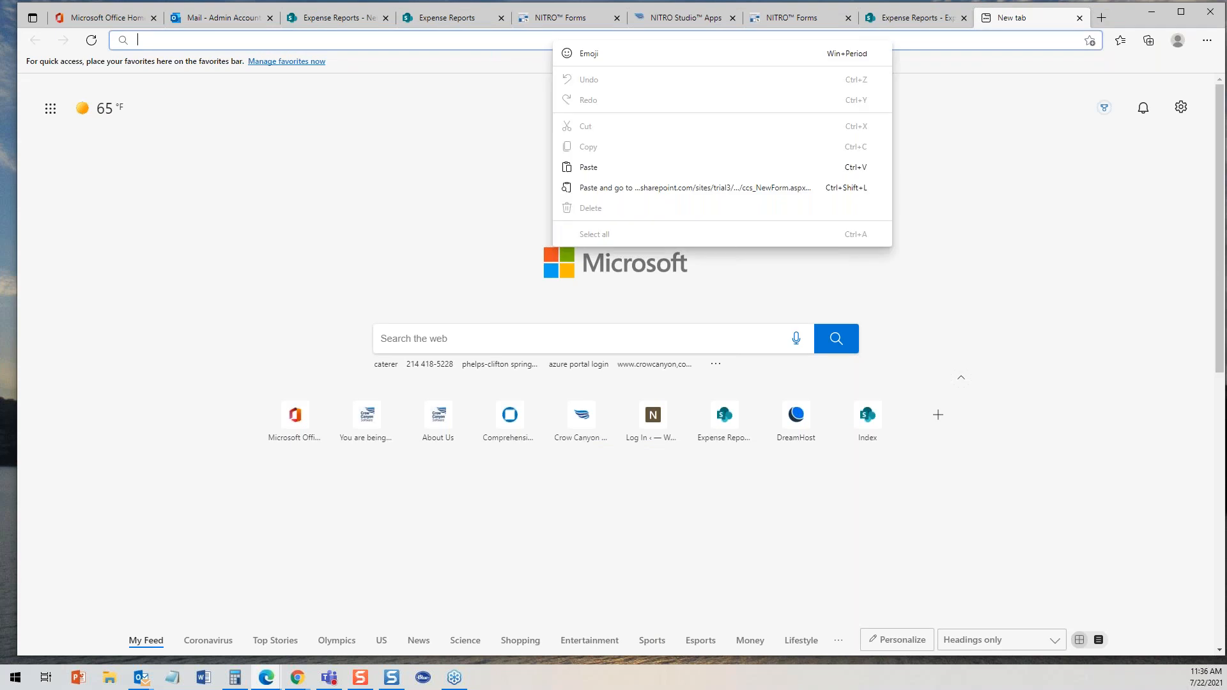
pyautogui.click(605, 166)
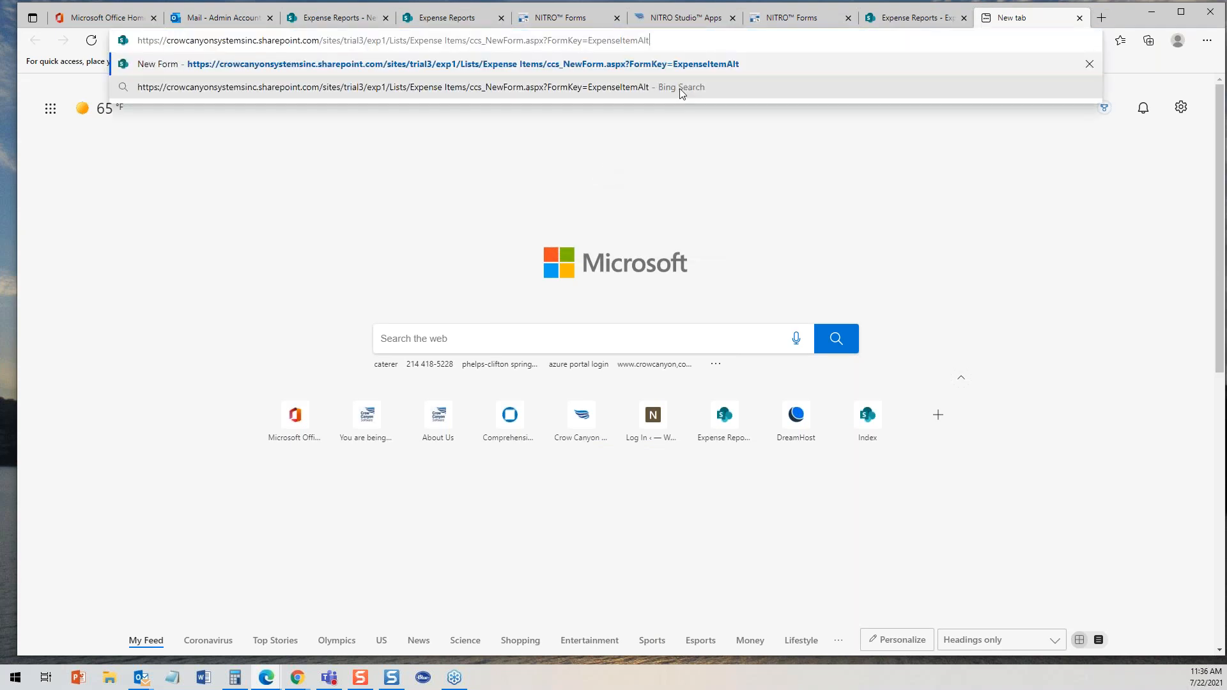
pyautogui.press('Return')
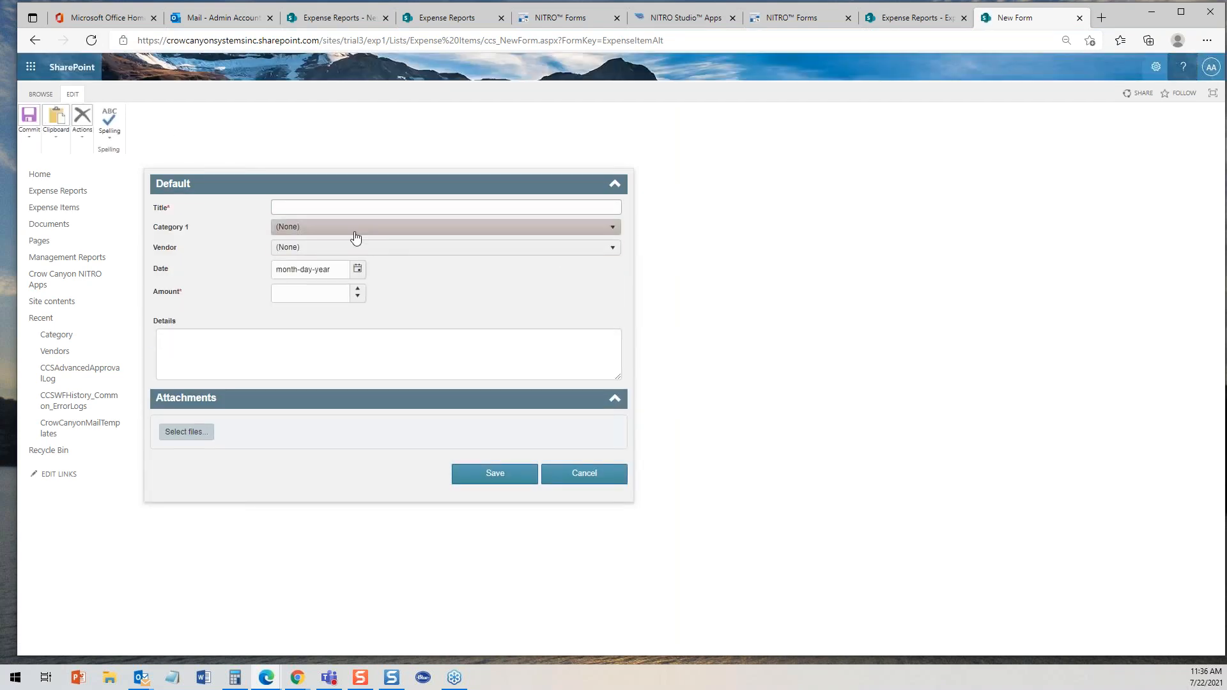
# - Choose Lodging for Category 1 and set check-in to 07-19-2021 and check-out to 07-21-2021
pyautogui.click(296, 228)
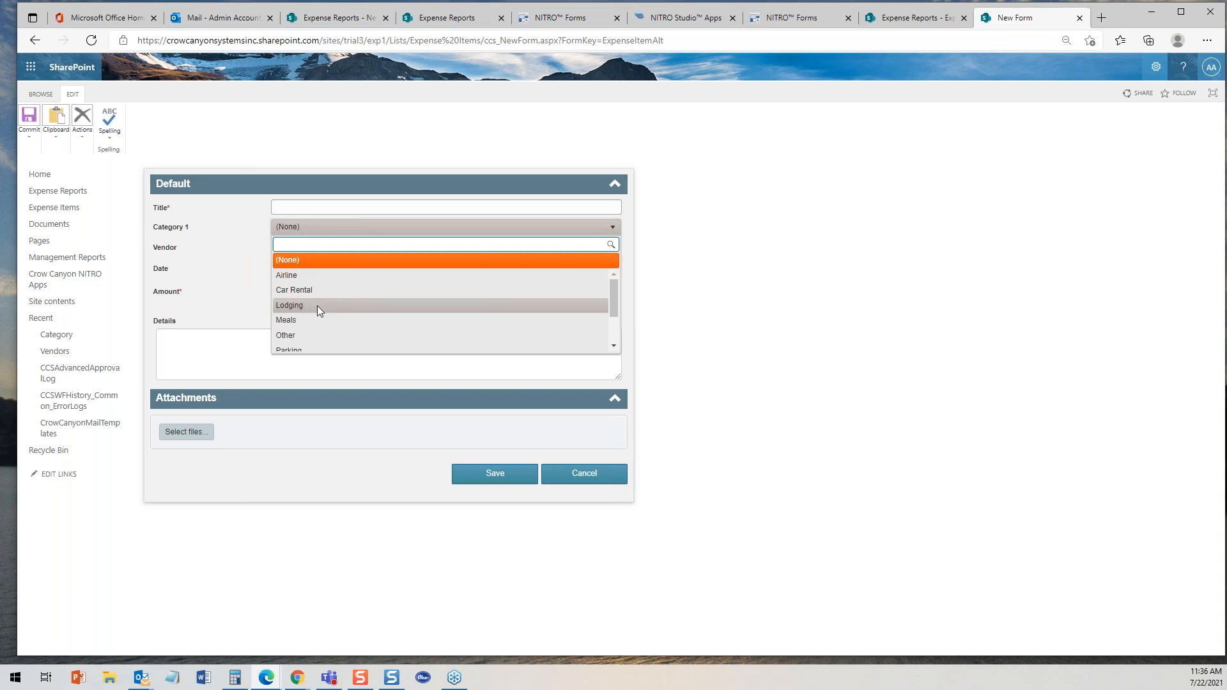
pyautogui.click(320, 309)
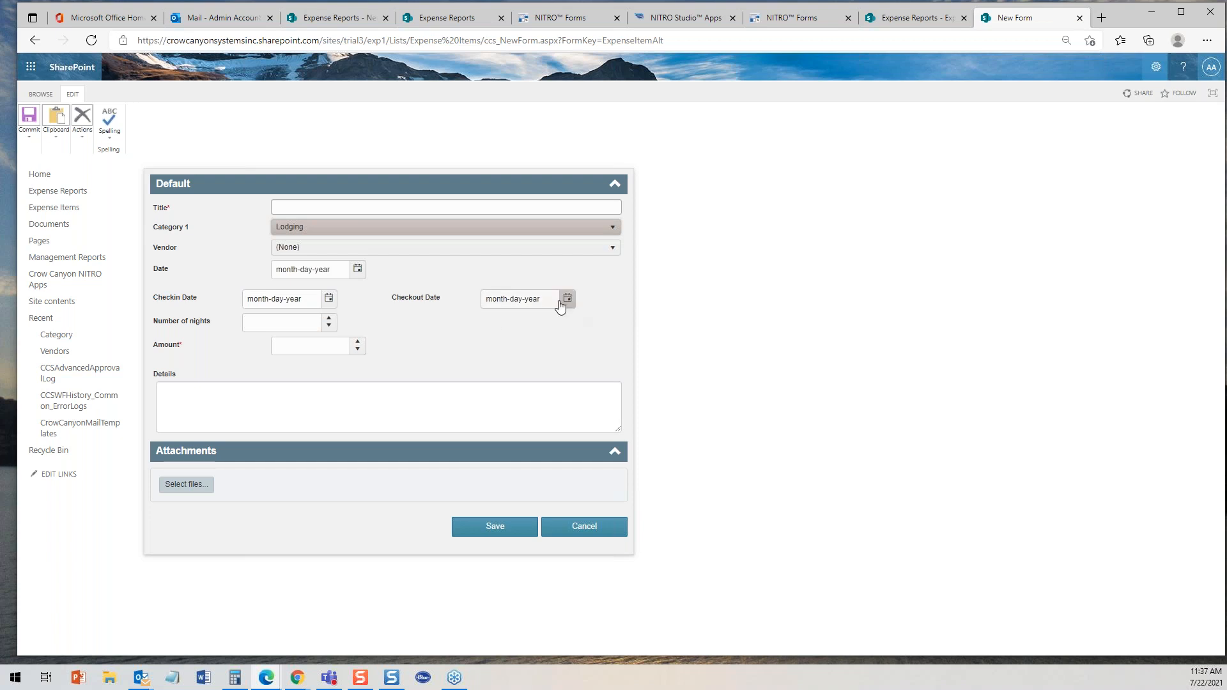
pyautogui.click(333, 303)
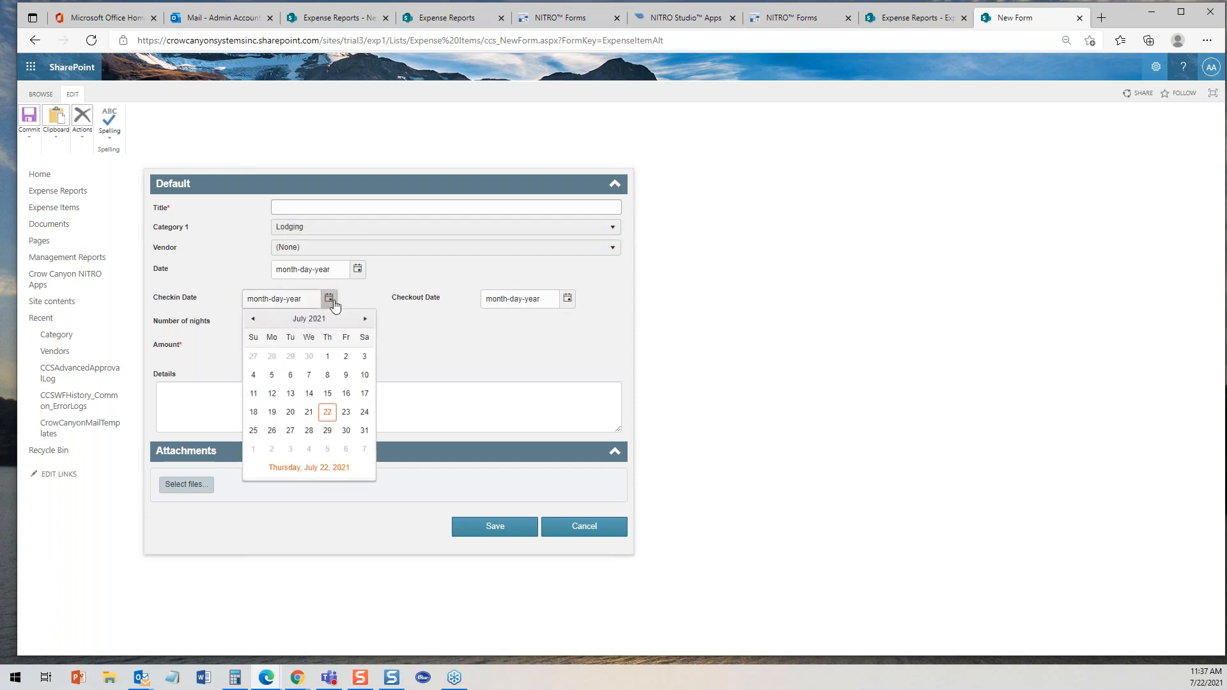
pyautogui.click(272, 412)
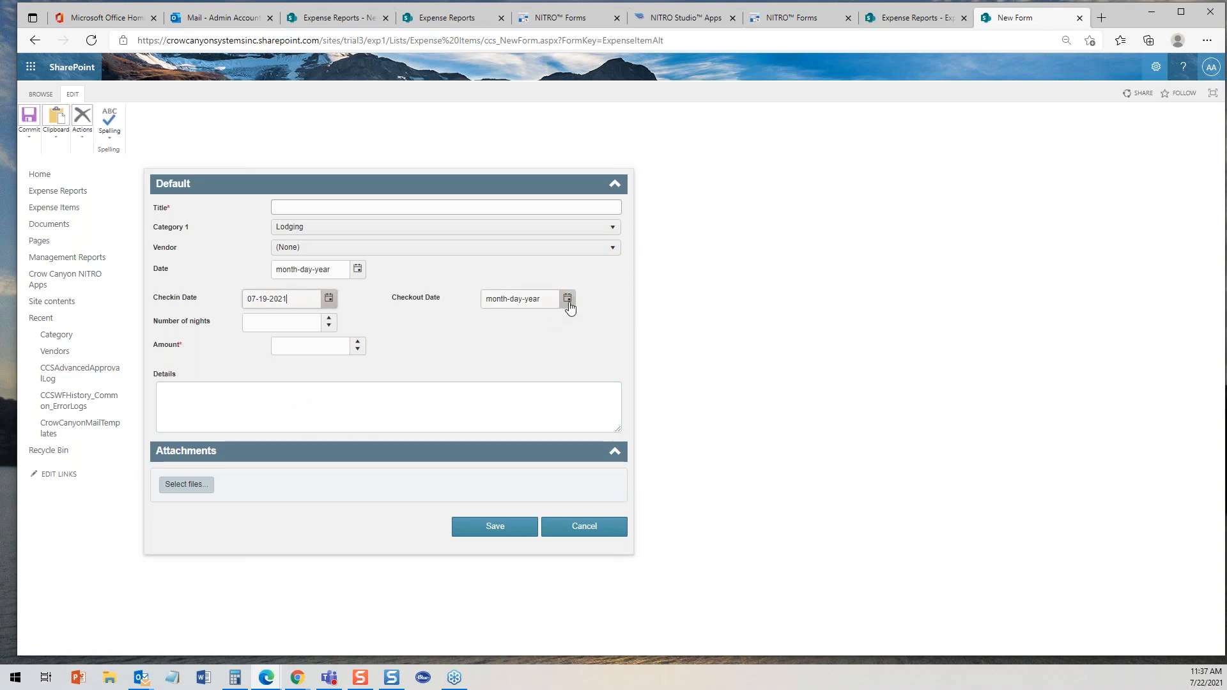
pyautogui.click(567, 298)
pyautogui.click(547, 413)
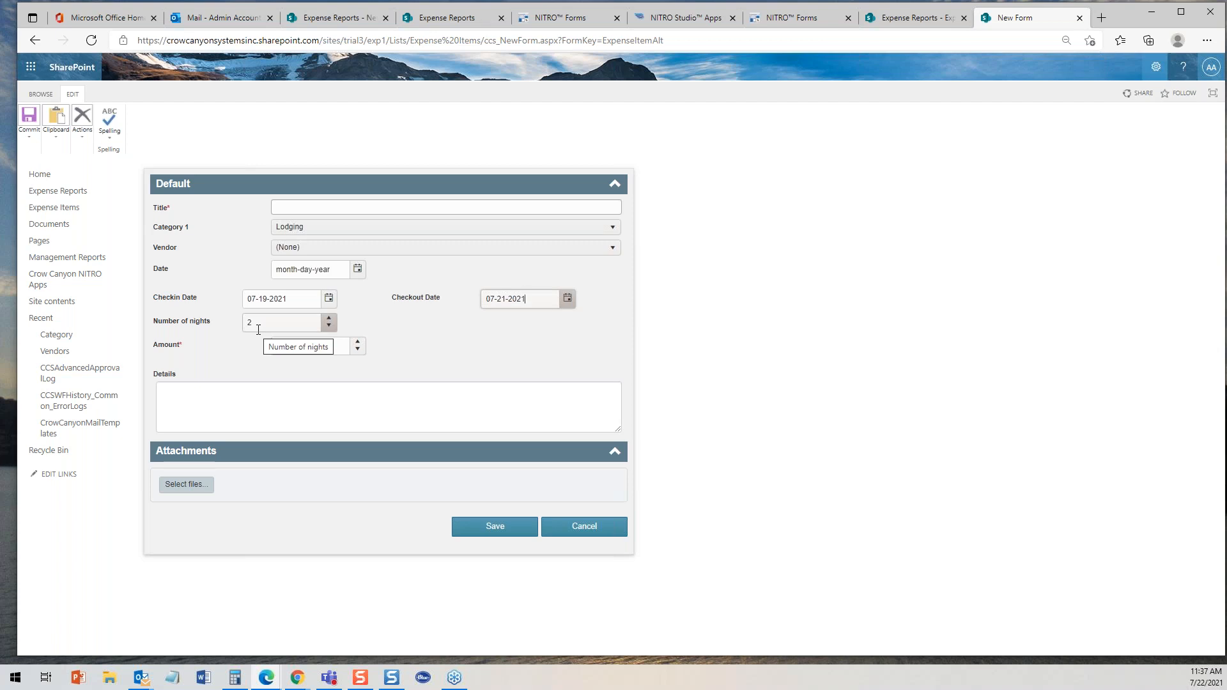
# - Pick Hilton as the vendor and cancel the new item form
pyautogui.click(321, 247)
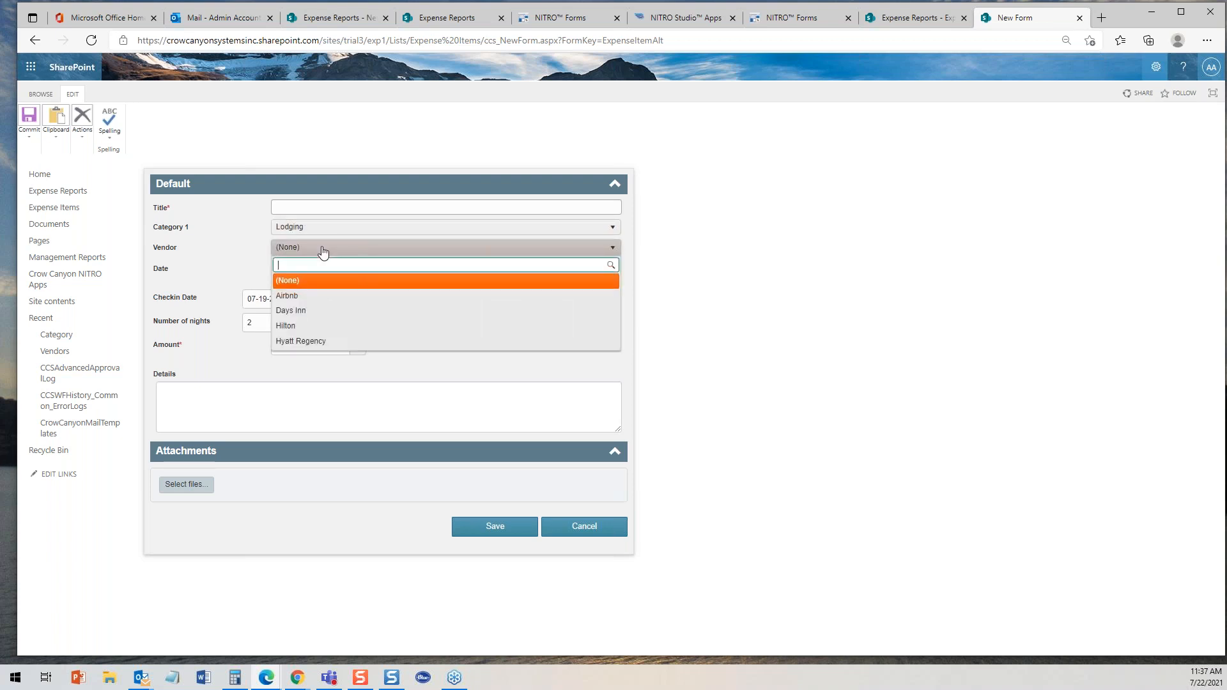
pyautogui.click(302, 326)
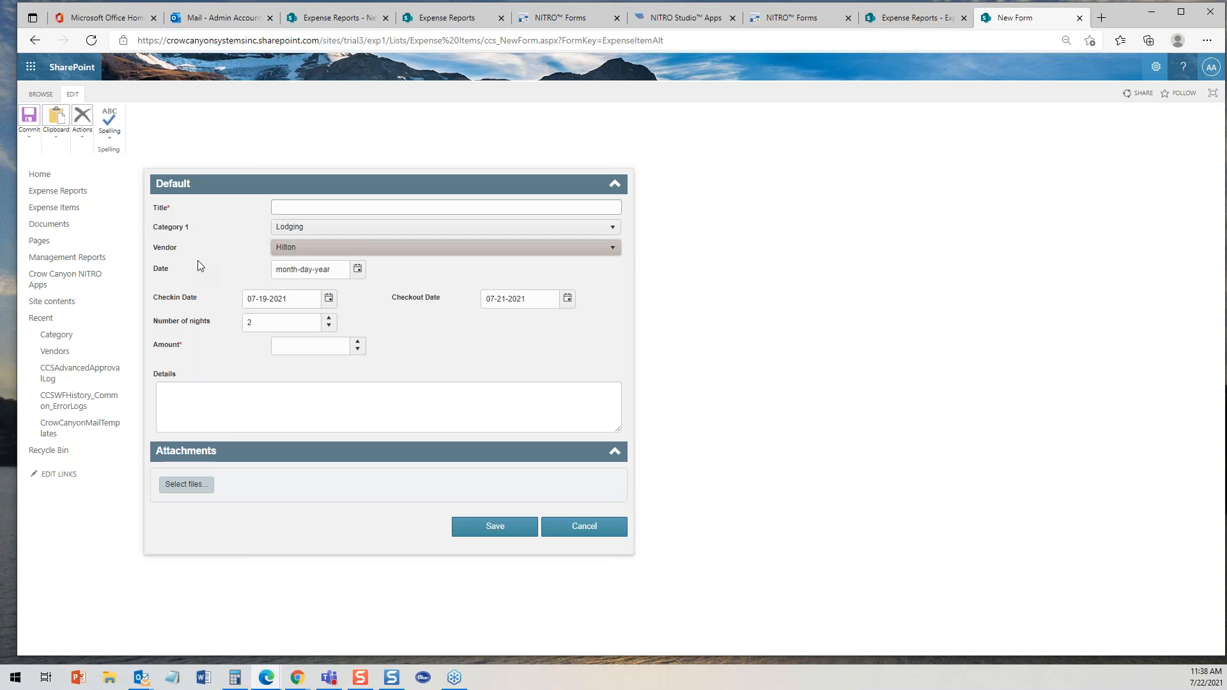
pyautogui.click(585, 531)
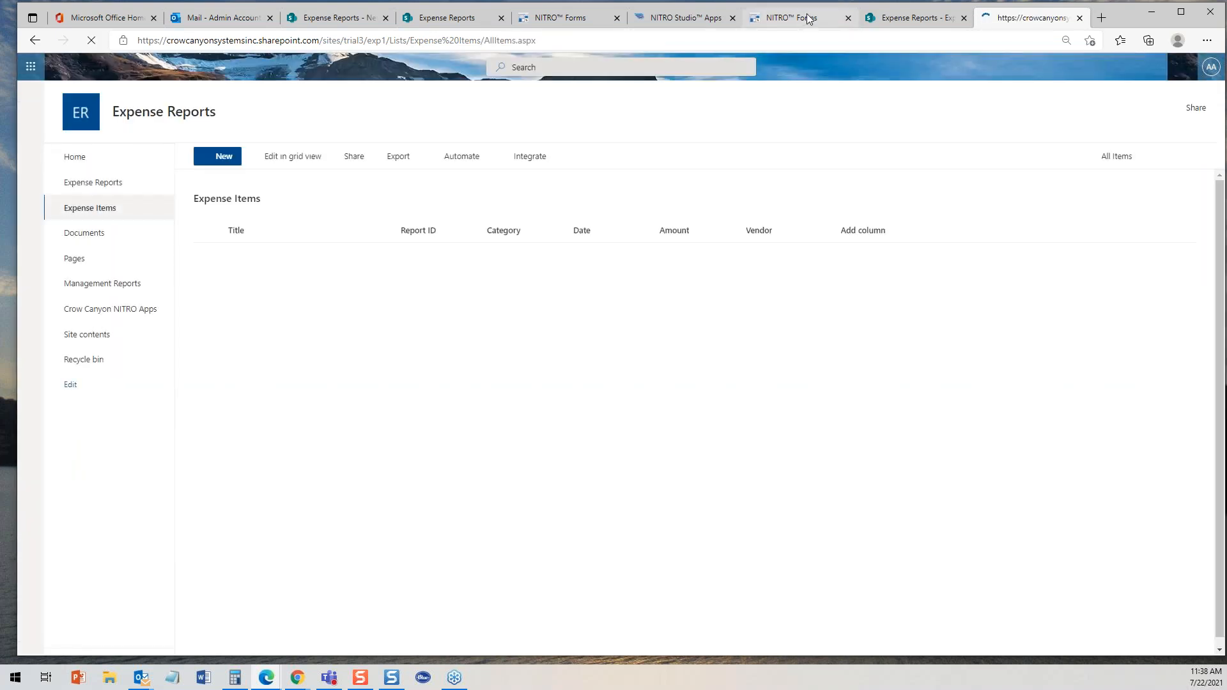
# - In the ExpenseItemAlt form designer, open the lodging Default section's settings and view its permissions
pyautogui.click(805, 20)
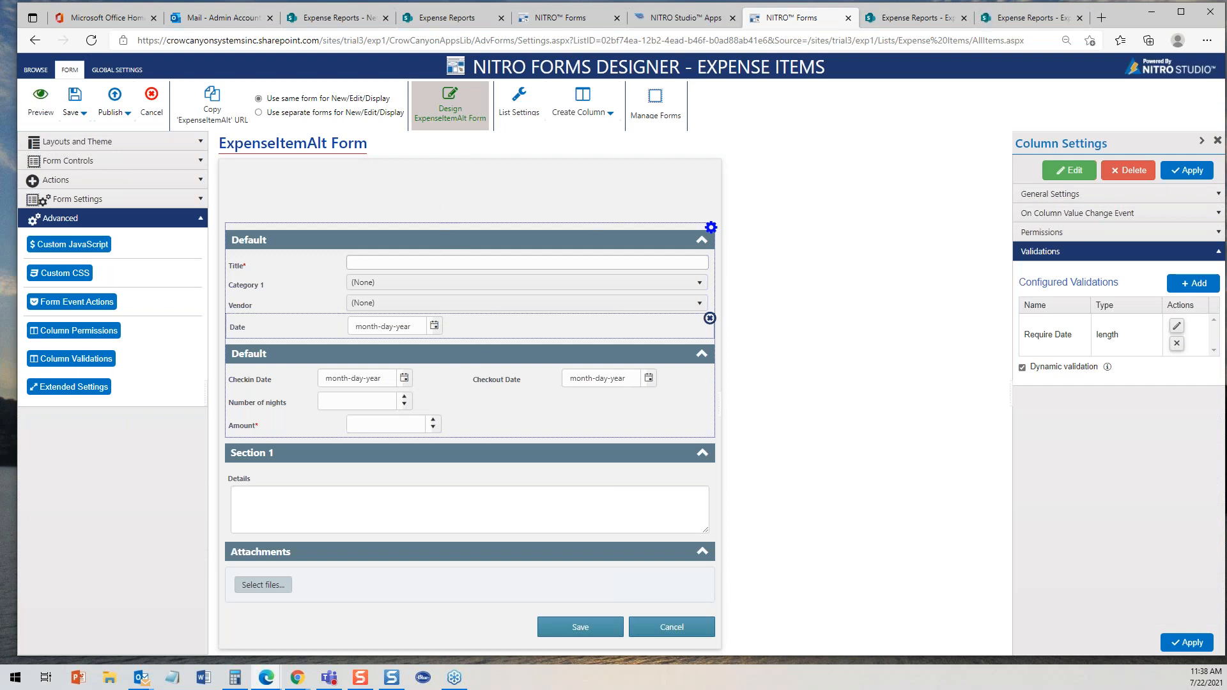
pyautogui.click(351, 396)
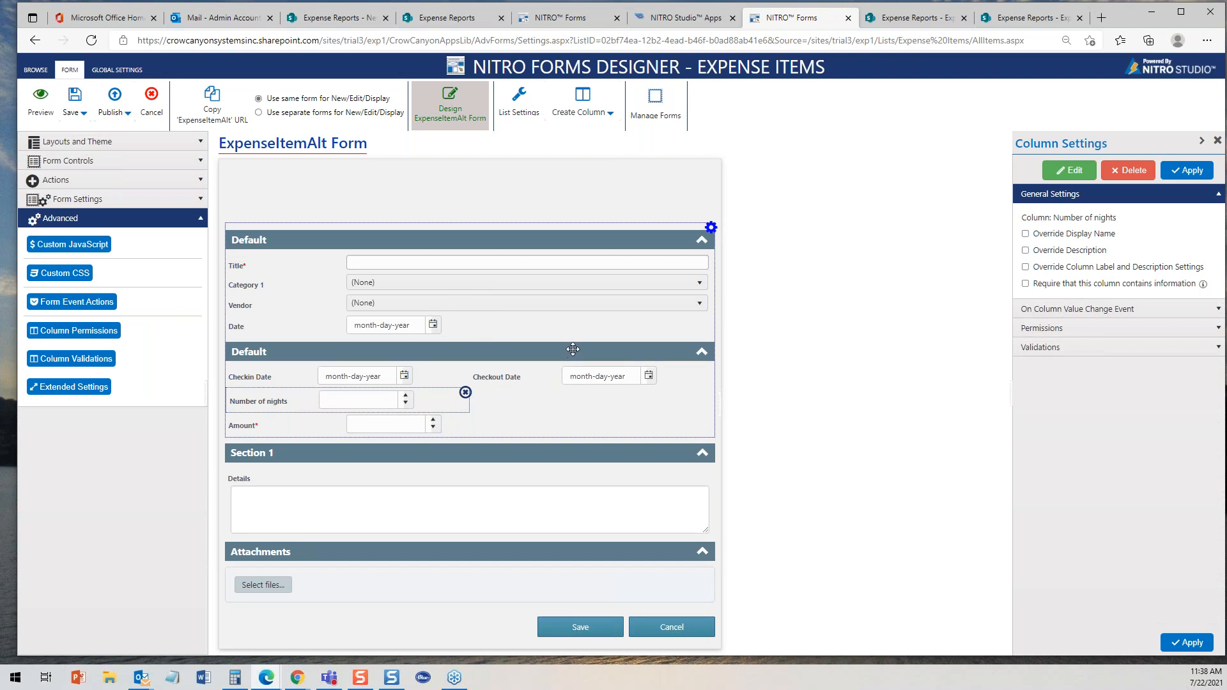
pyautogui.click(696, 355)
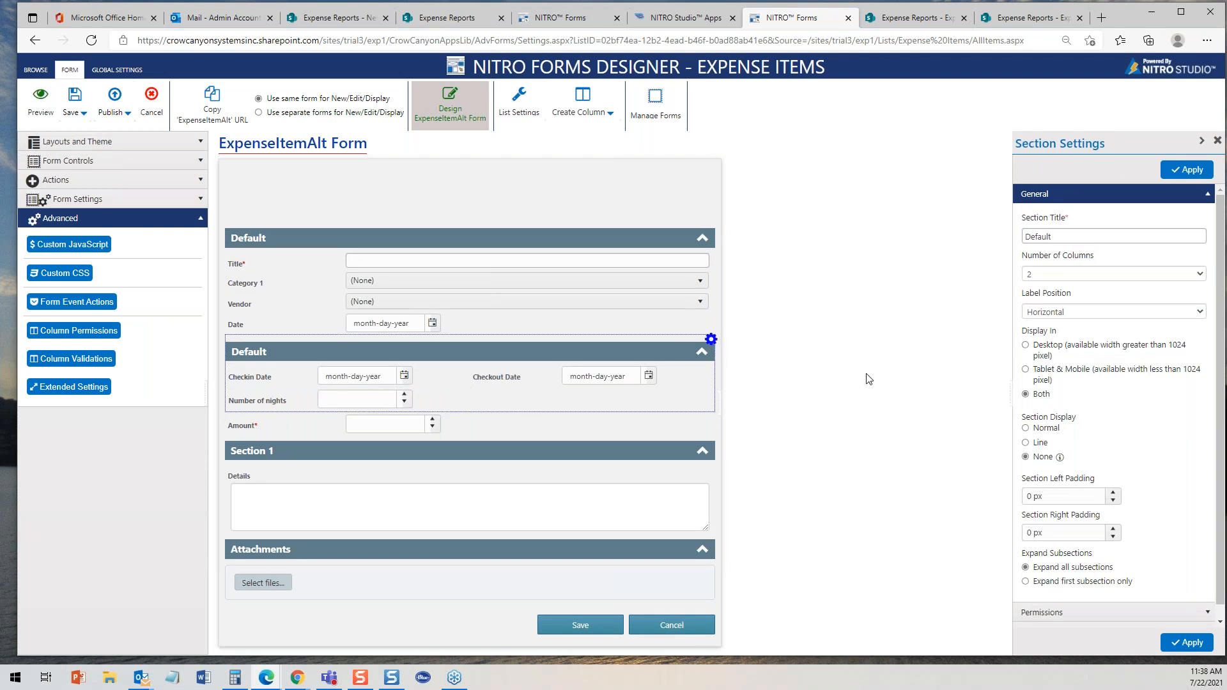
pyautogui.click(1207, 194)
pyautogui.click(1218, 215)
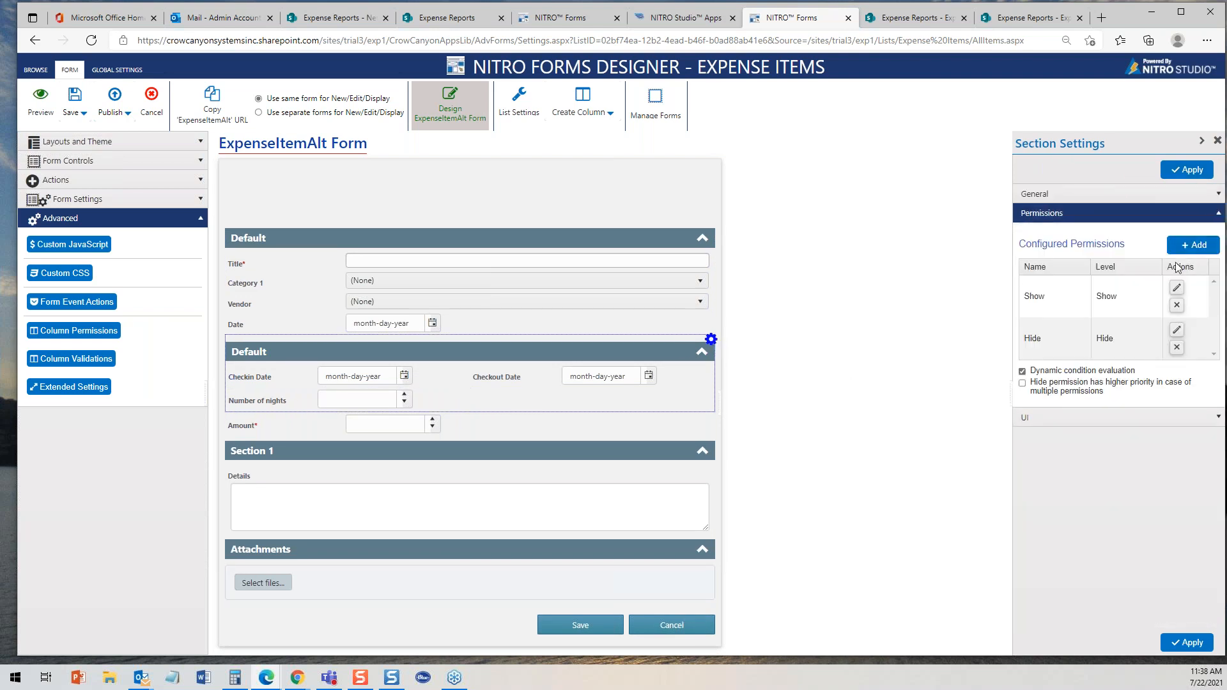
# - Open the Show permission of the lodging section to review its condition, then close it without changes
pyautogui.click(1177, 287)
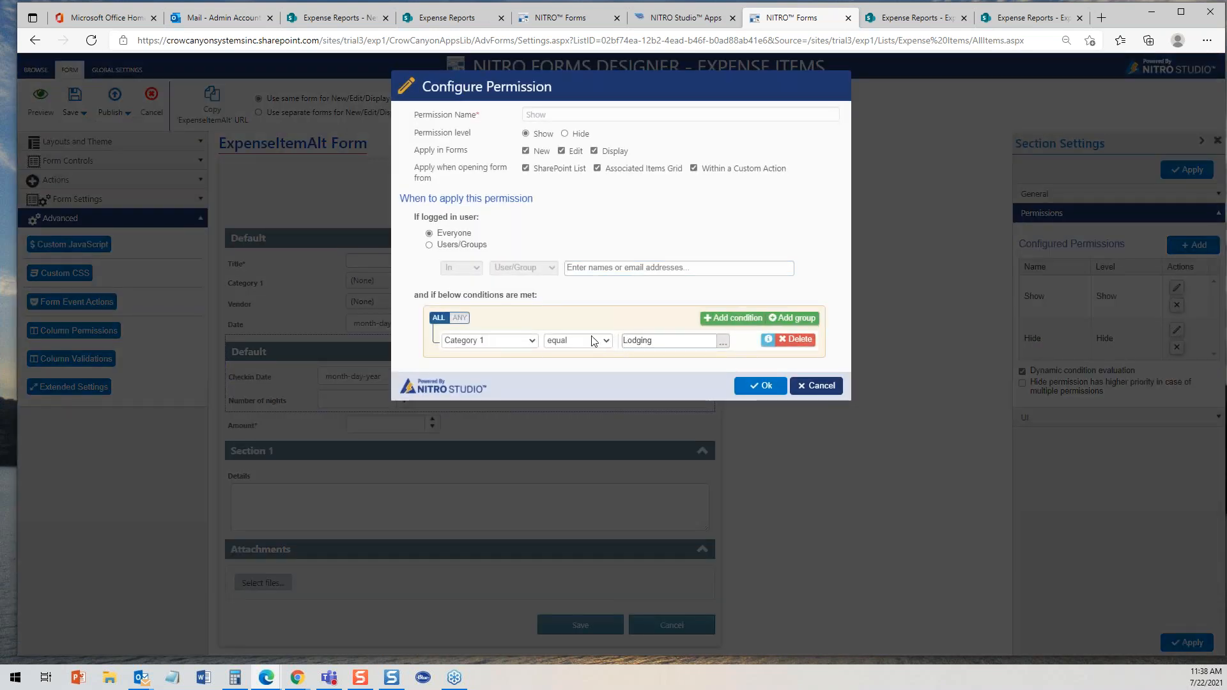
pyautogui.click(821, 386)
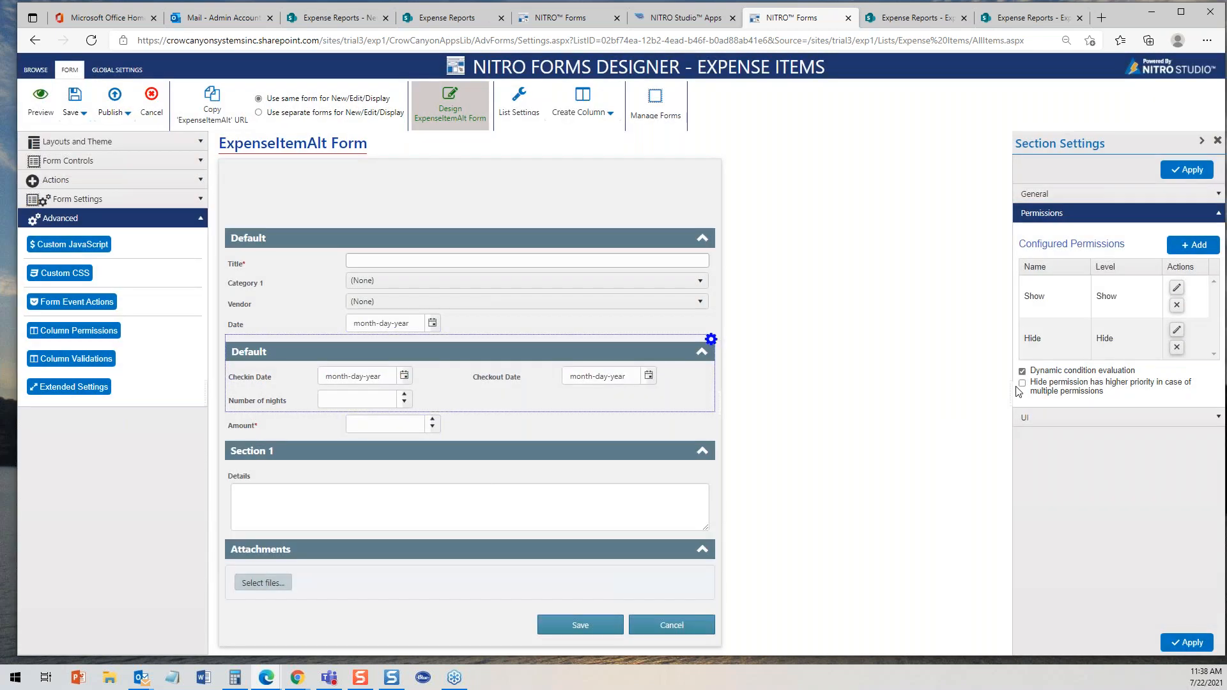
# - Set the lodging section's panel background color to yellow, rgba(227, 250, 26, 1), and apply the section settings
pyautogui.click(1220, 420)
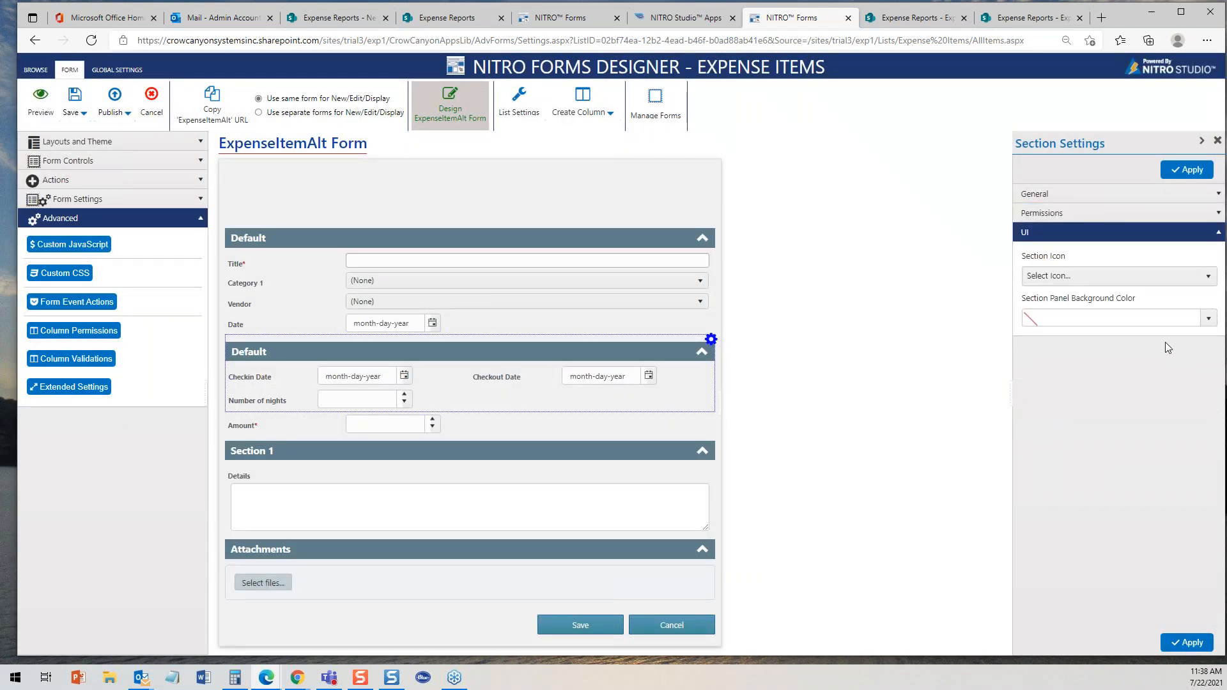
pyautogui.click(1210, 320)
pyautogui.click(1054, 460)
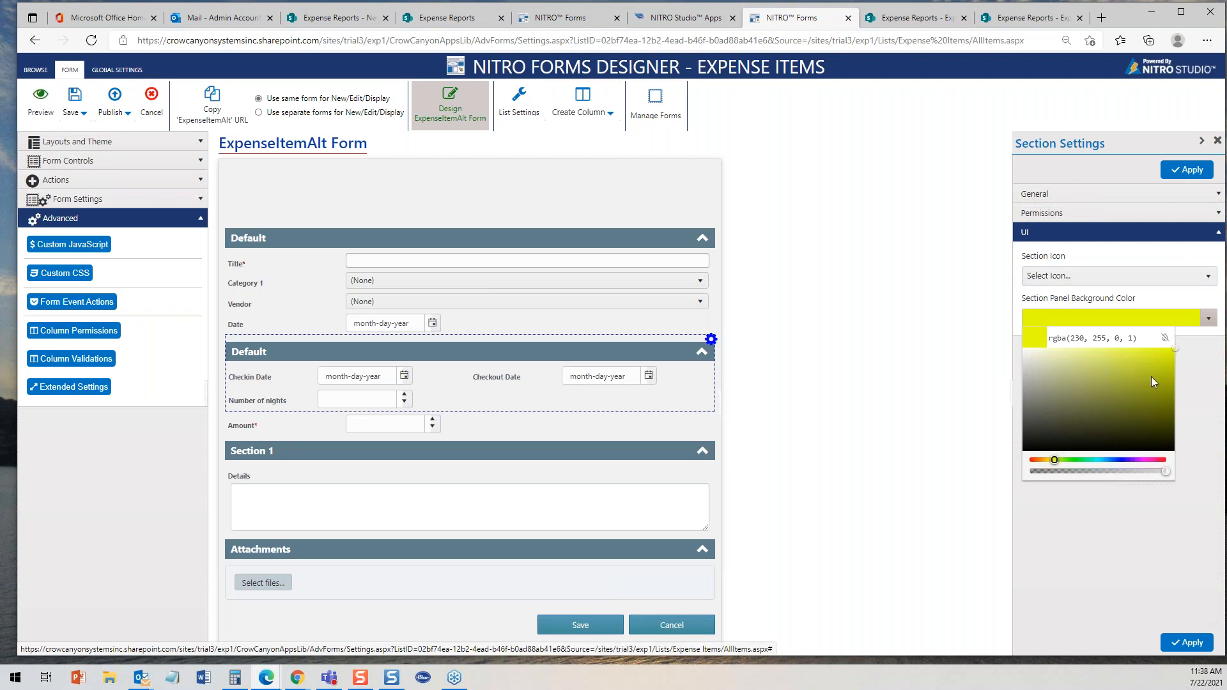
pyautogui.click(1158, 350)
pyautogui.click(1163, 350)
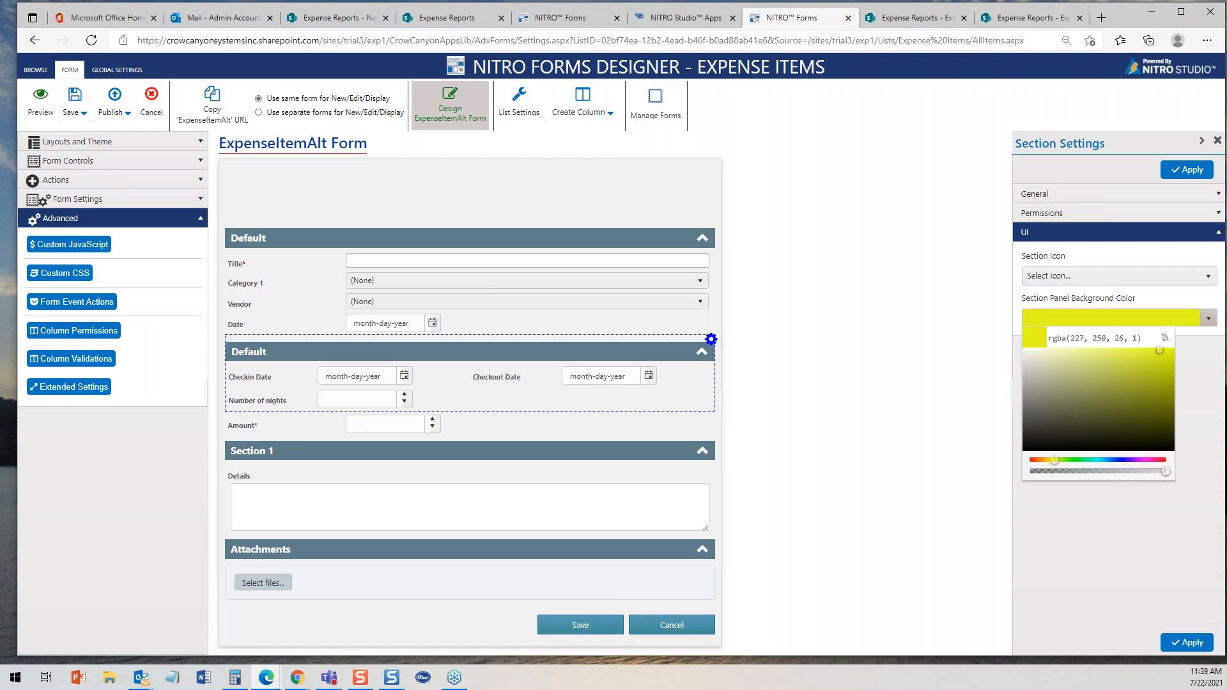
pyautogui.click(1177, 626)
pyautogui.click(1188, 168)
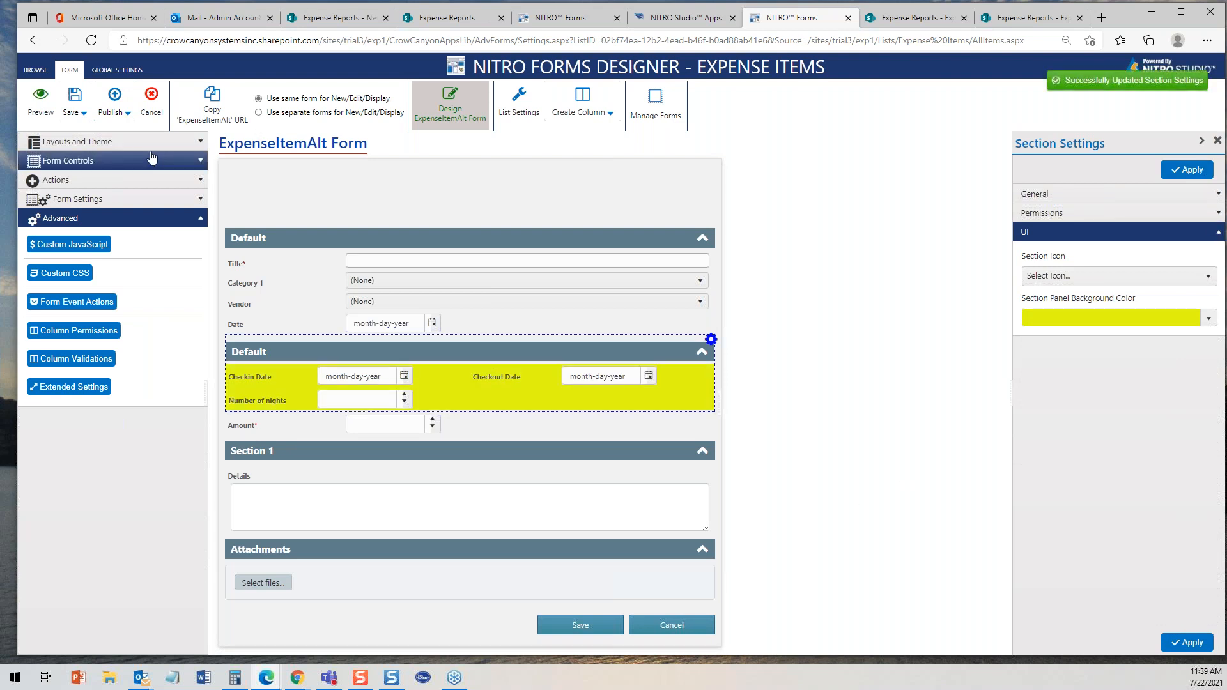
# - Preview the ExpenseItemAlt form and choose Lodging for Category 1
pyautogui.click(41, 101)
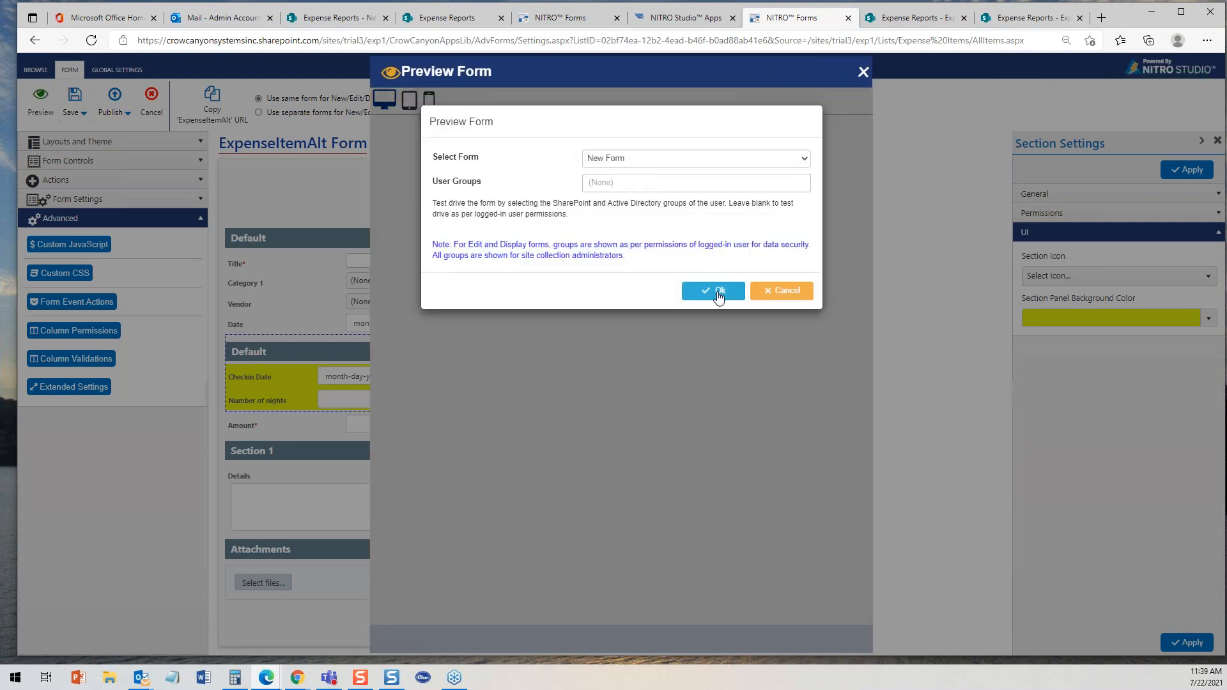
pyautogui.click(718, 293)
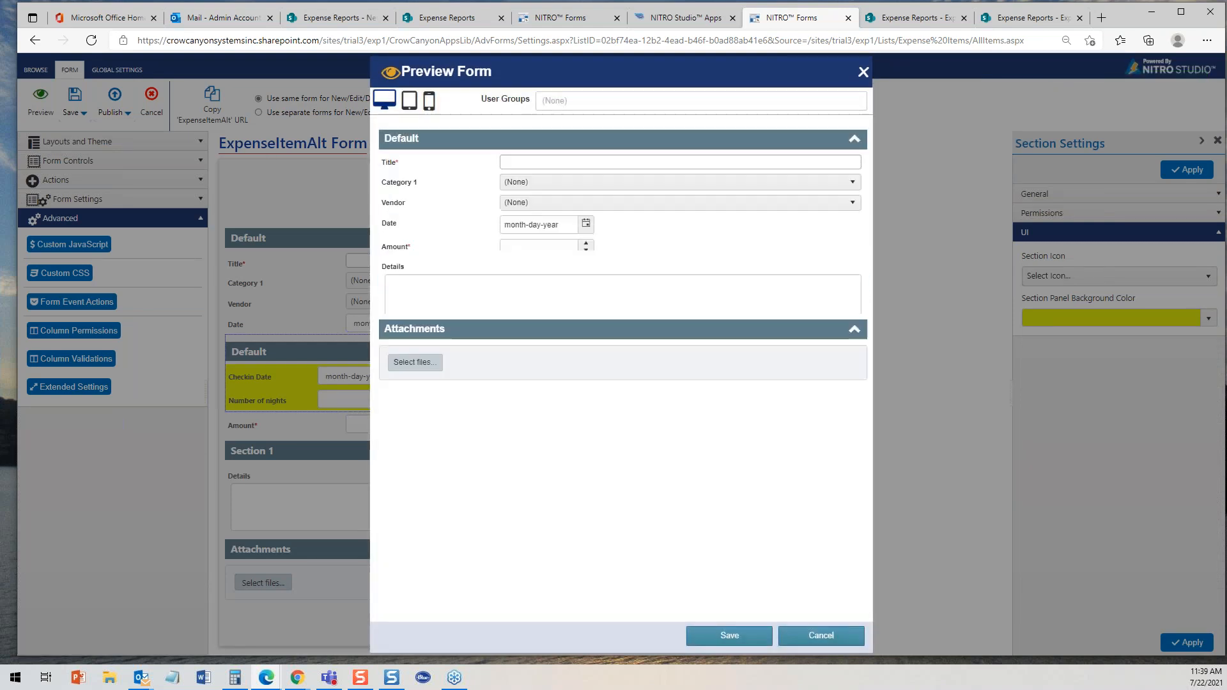
pyautogui.click(844, 187)
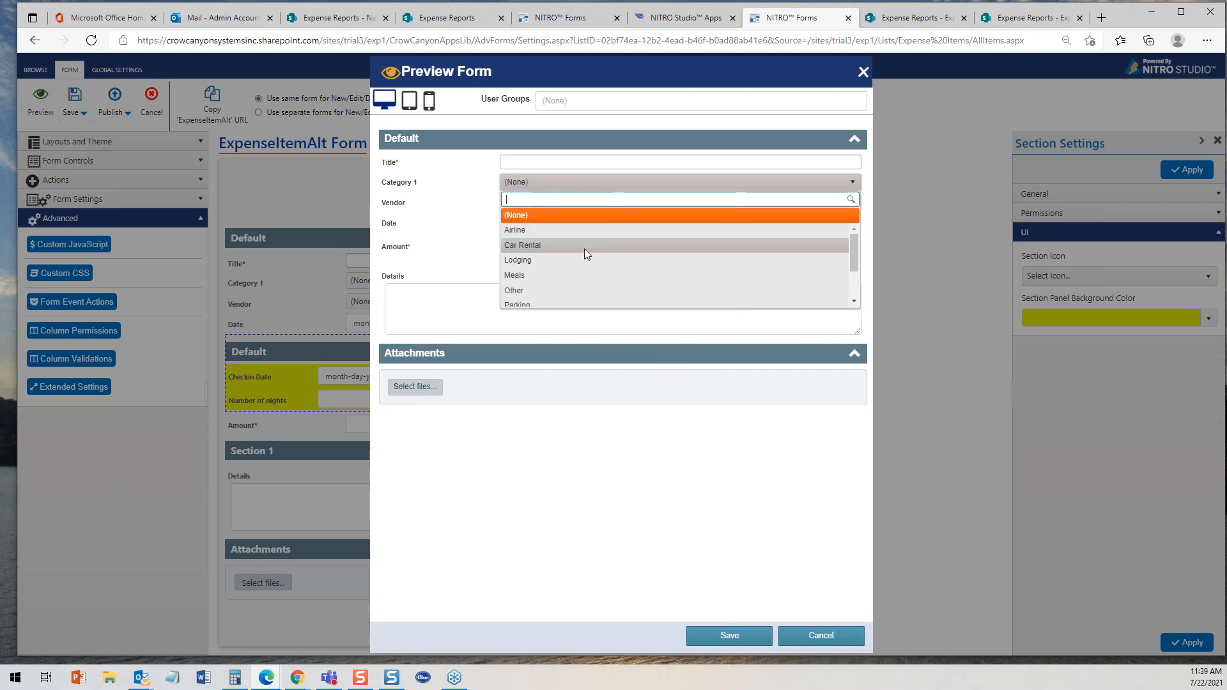
pyautogui.click(577, 263)
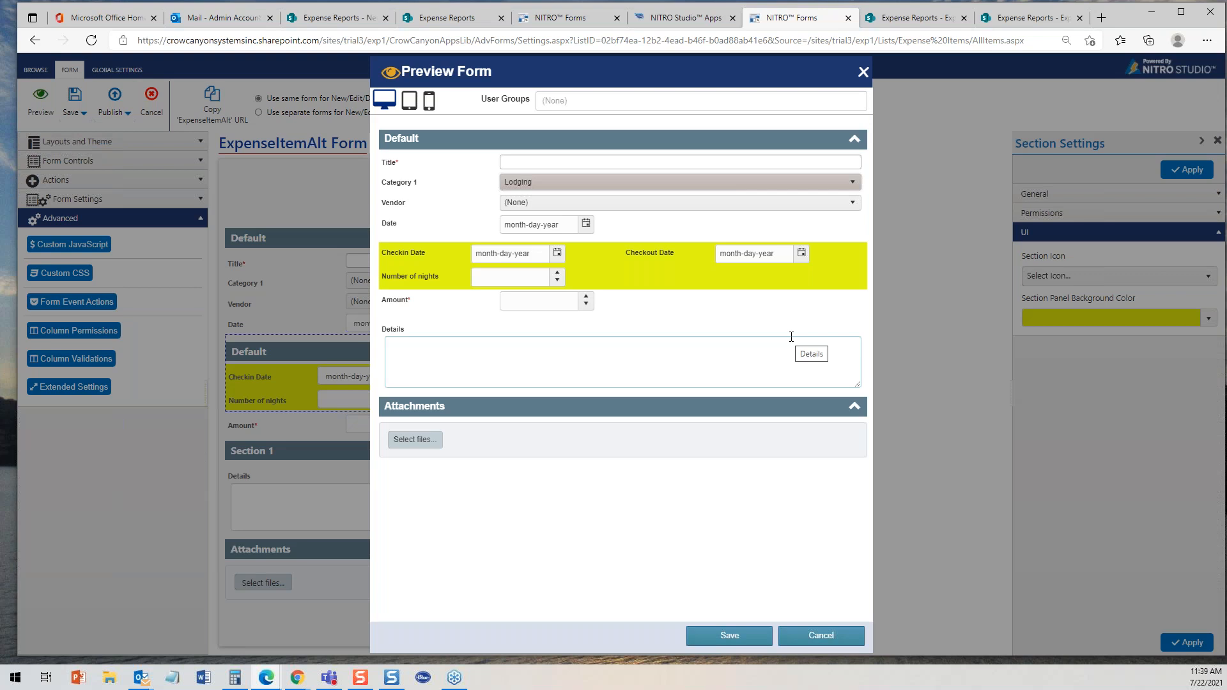
# - In the preview, set check-in to 07-01-2021 and check-out to 07-07-2021, then cancel the preview
pyautogui.click(559, 256)
pyautogui.click(553, 315)
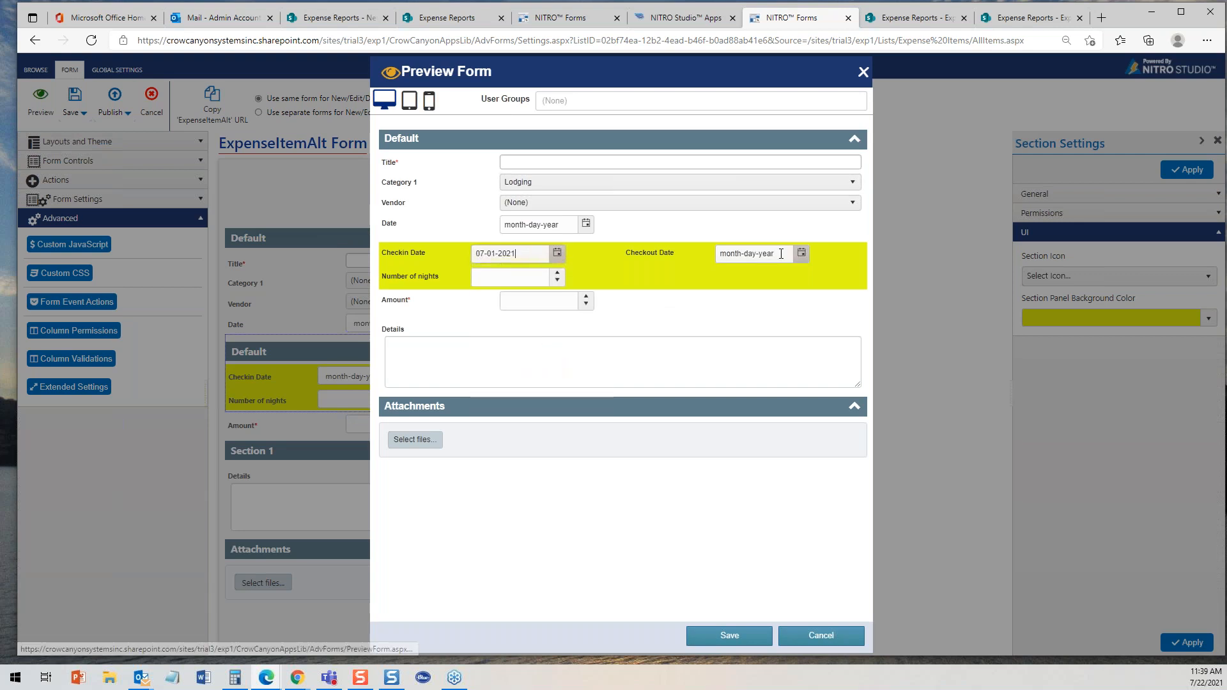
pyautogui.click(800, 253)
pyautogui.click(776, 332)
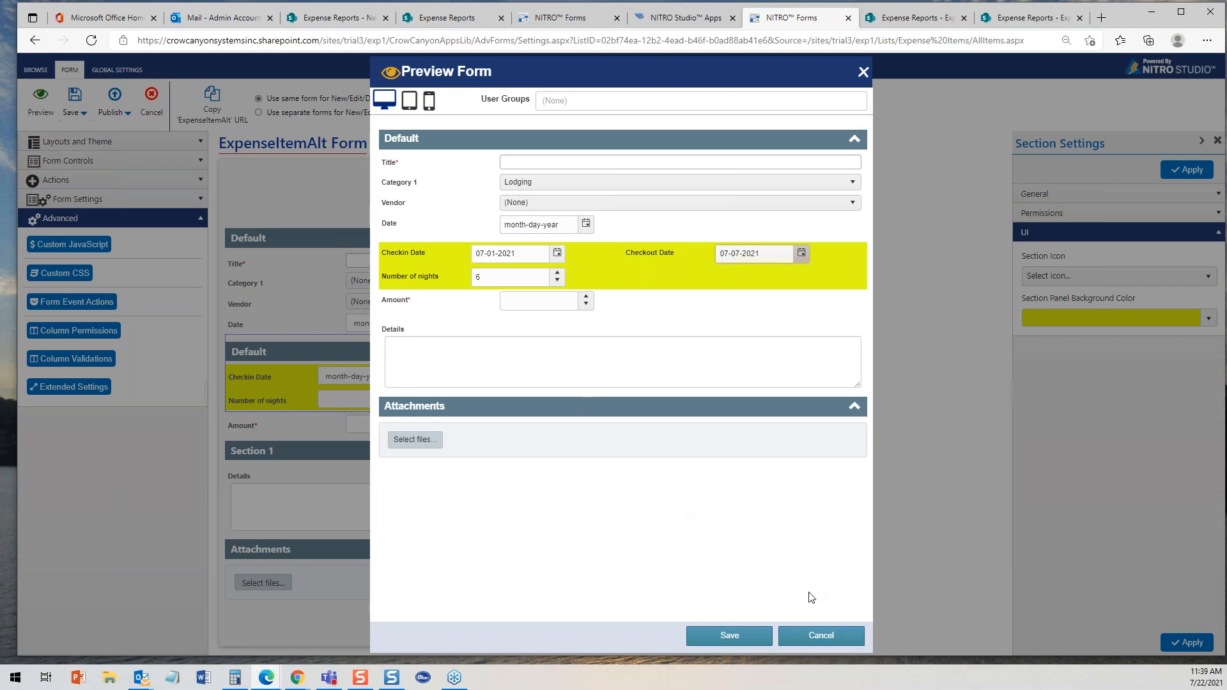
pyautogui.click(823, 635)
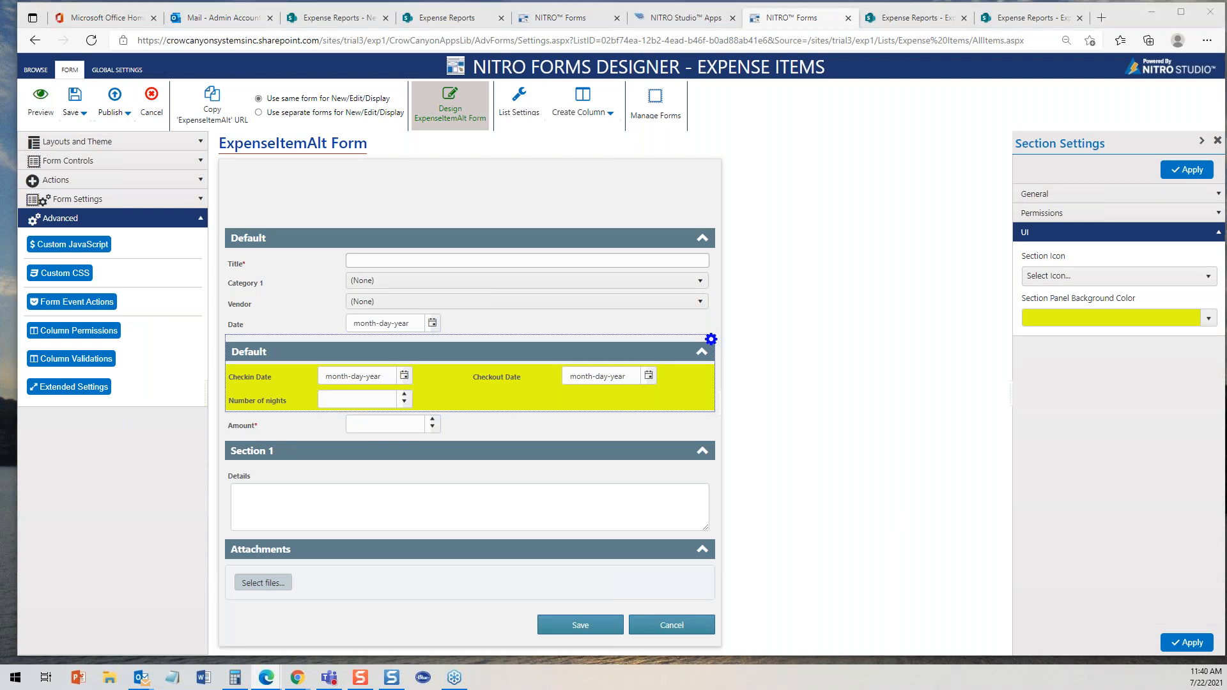
# - Switch to the Crow Canyon Software website, browse its Products and Solutions menus, then minimize the browser
pyautogui.hotkey('alt', 'Tab')
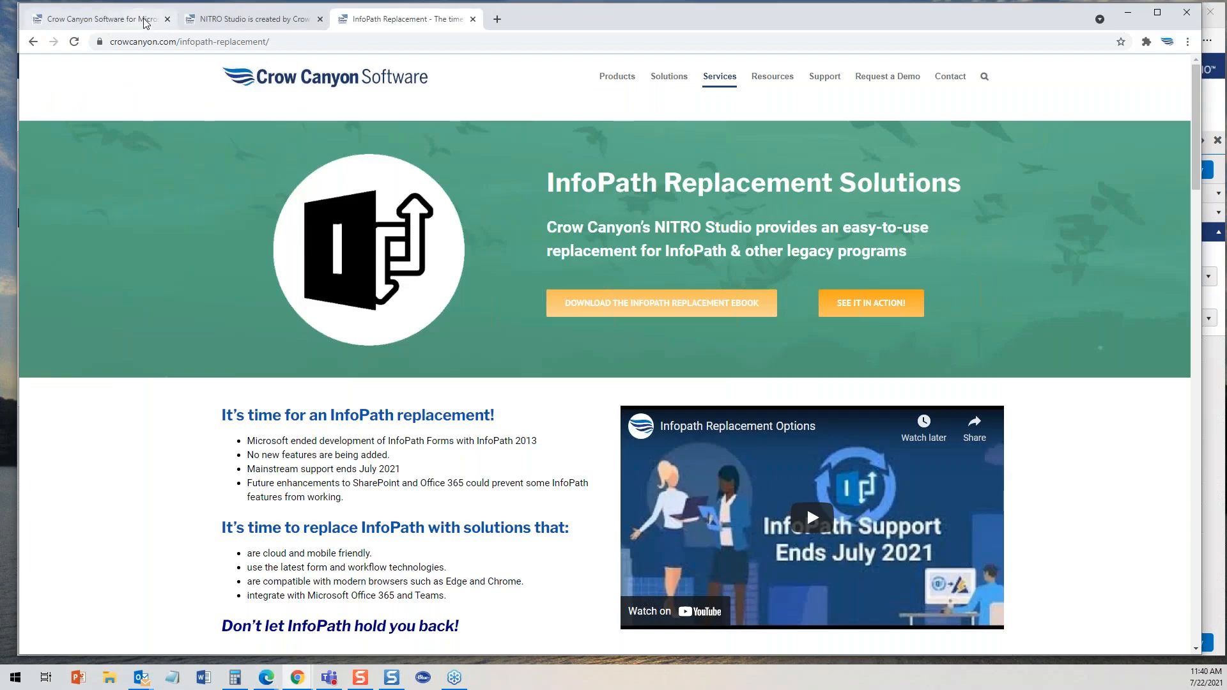
pyautogui.click(145, 24)
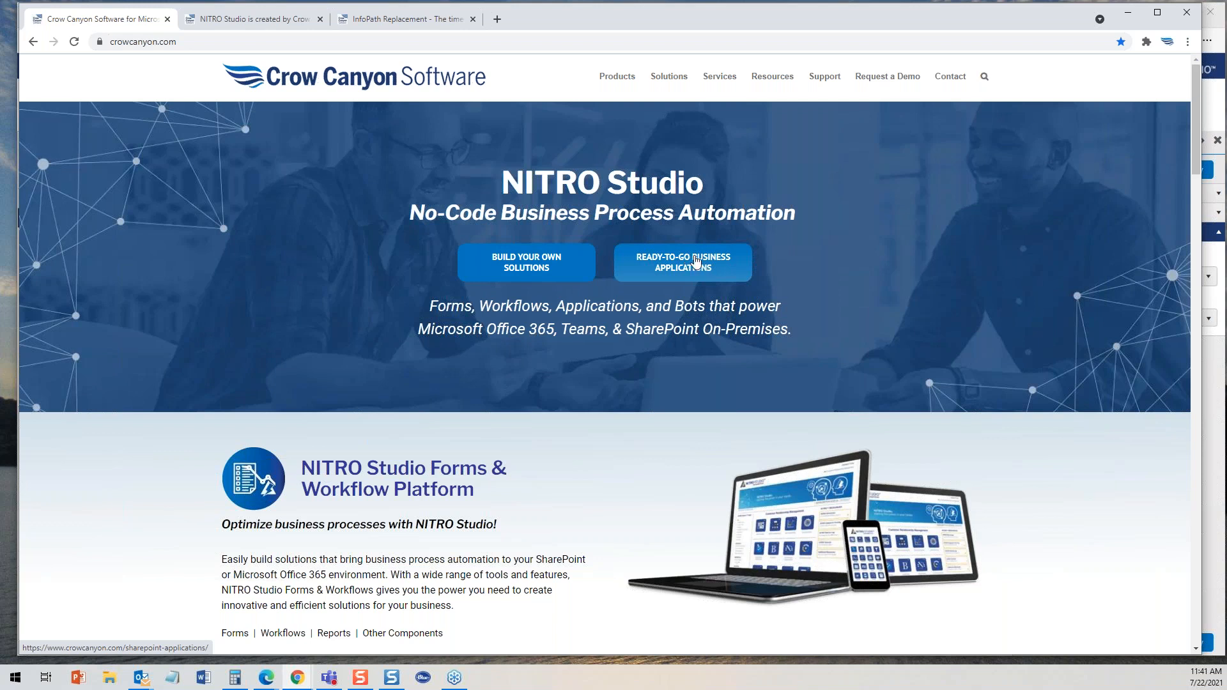
pyautogui.moveTo(619, 78)
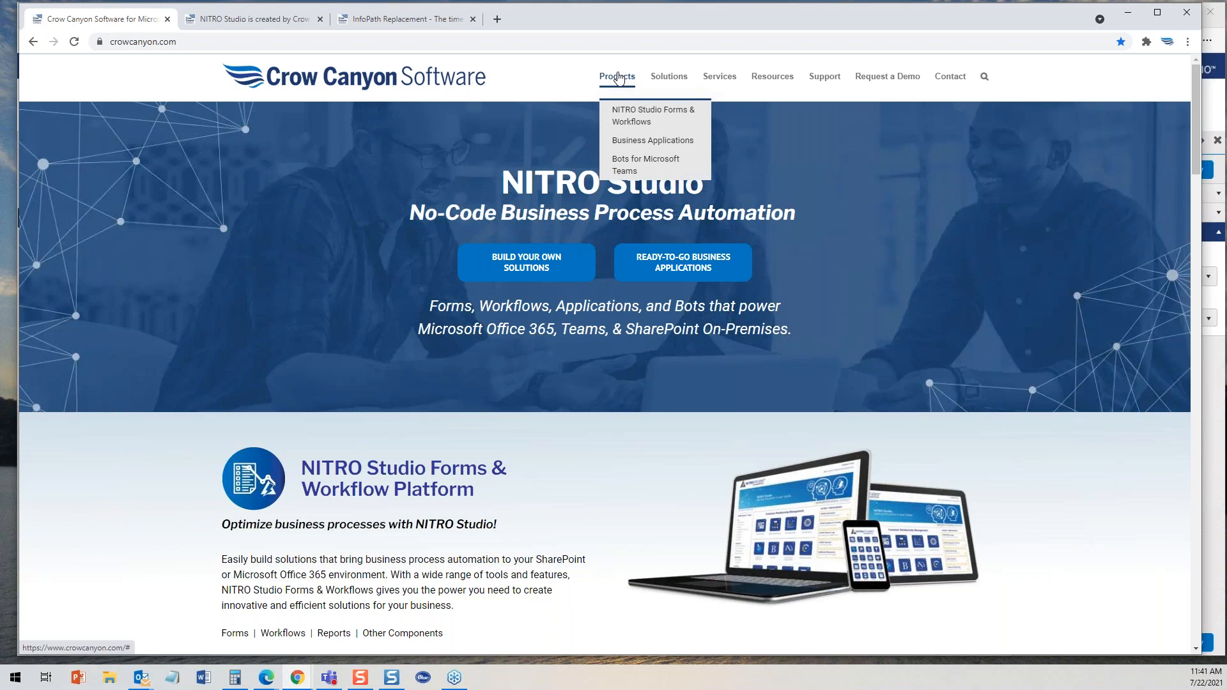
pyautogui.moveTo(649, 141)
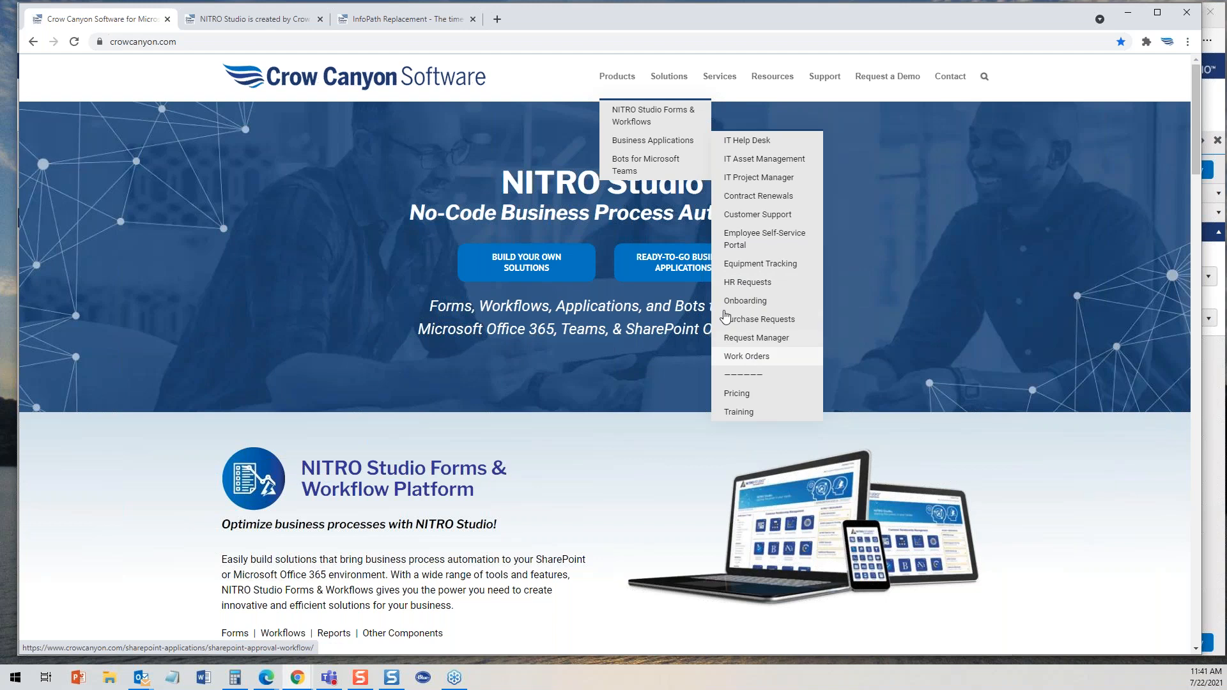
pyautogui.moveTo(627, 169)
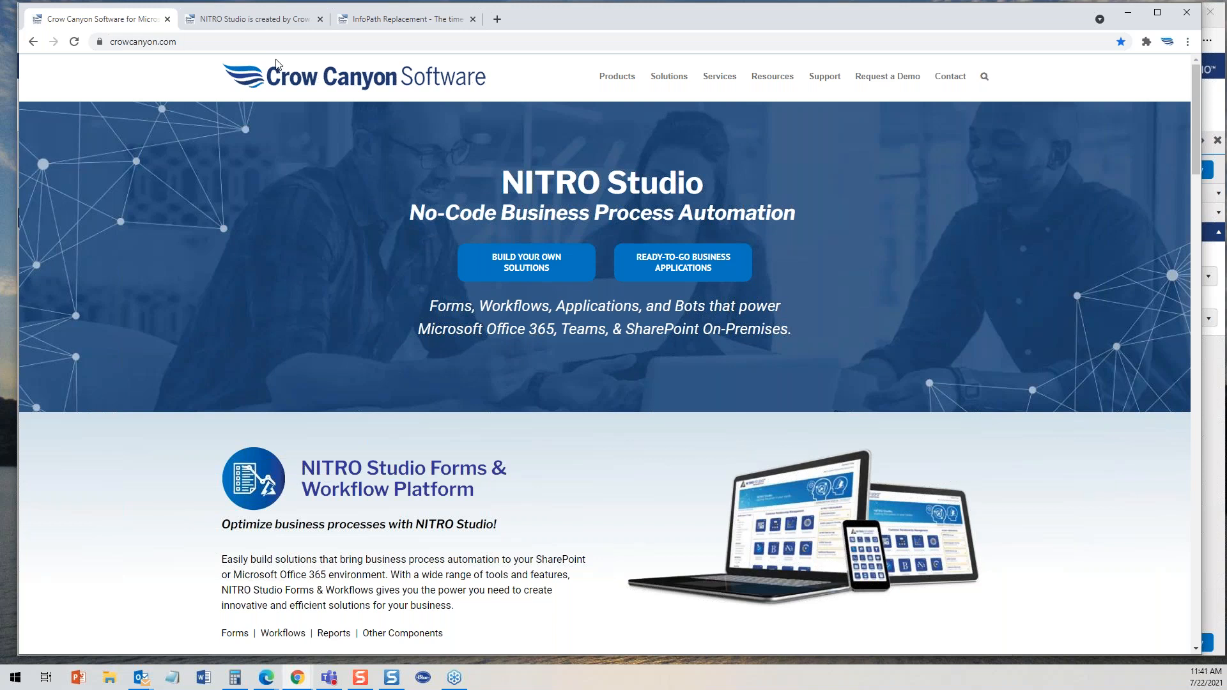
pyautogui.click(1129, 11)
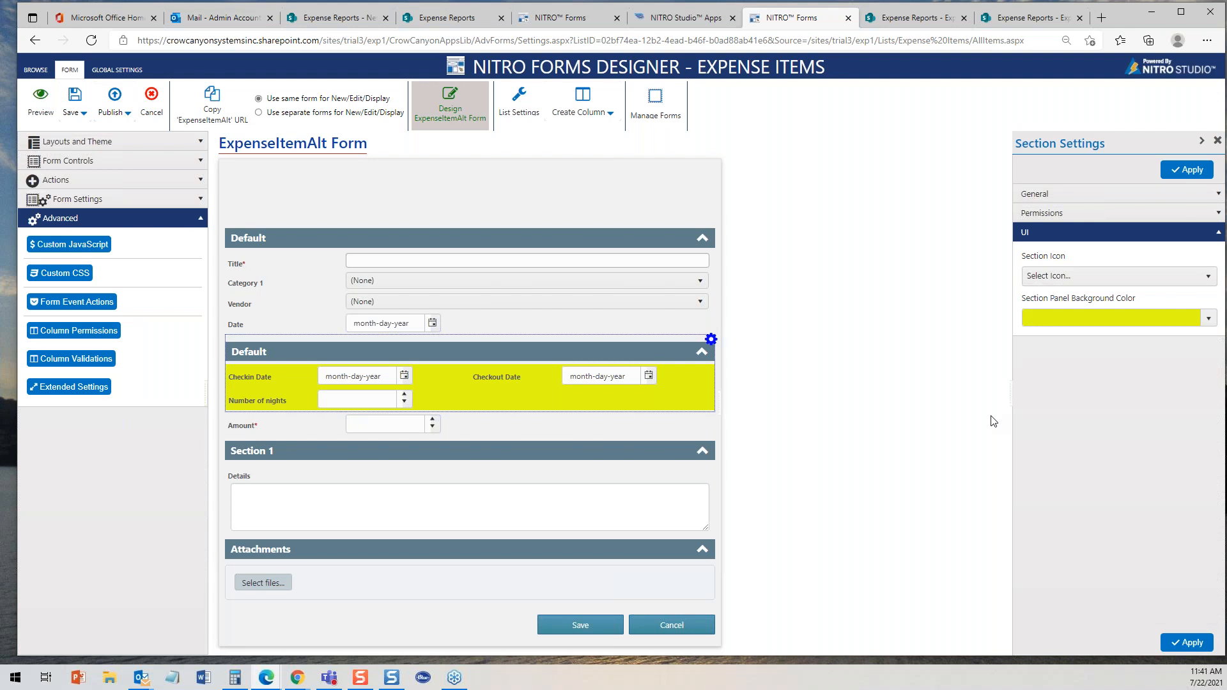
# - On the Expense Reports site, select the NYC Trip report, open its item print preview and close it
pyautogui.click(446, 19)
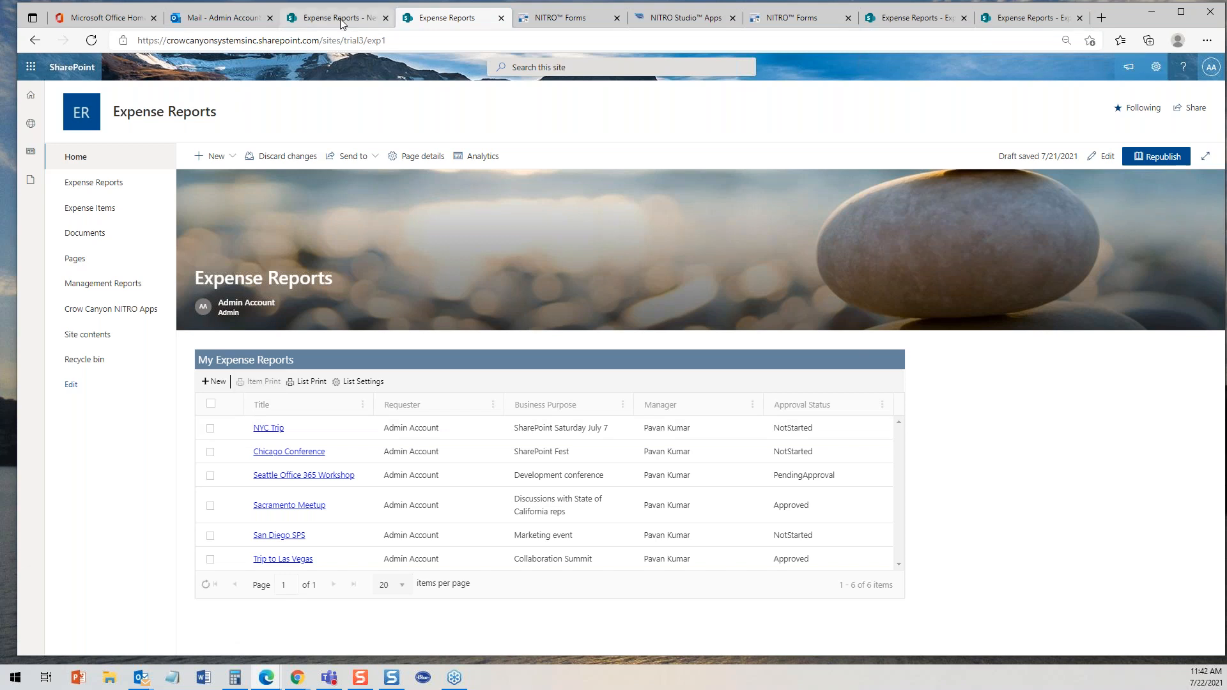
pyautogui.click(211, 428)
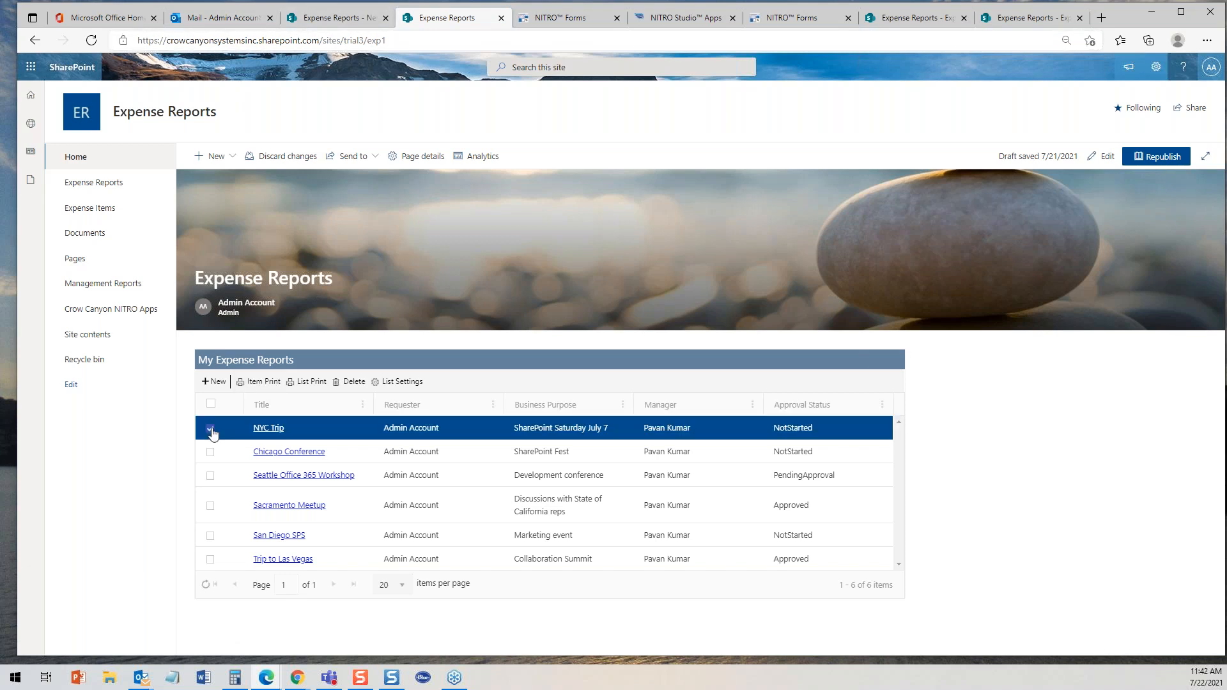
pyautogui.click(274, 383)
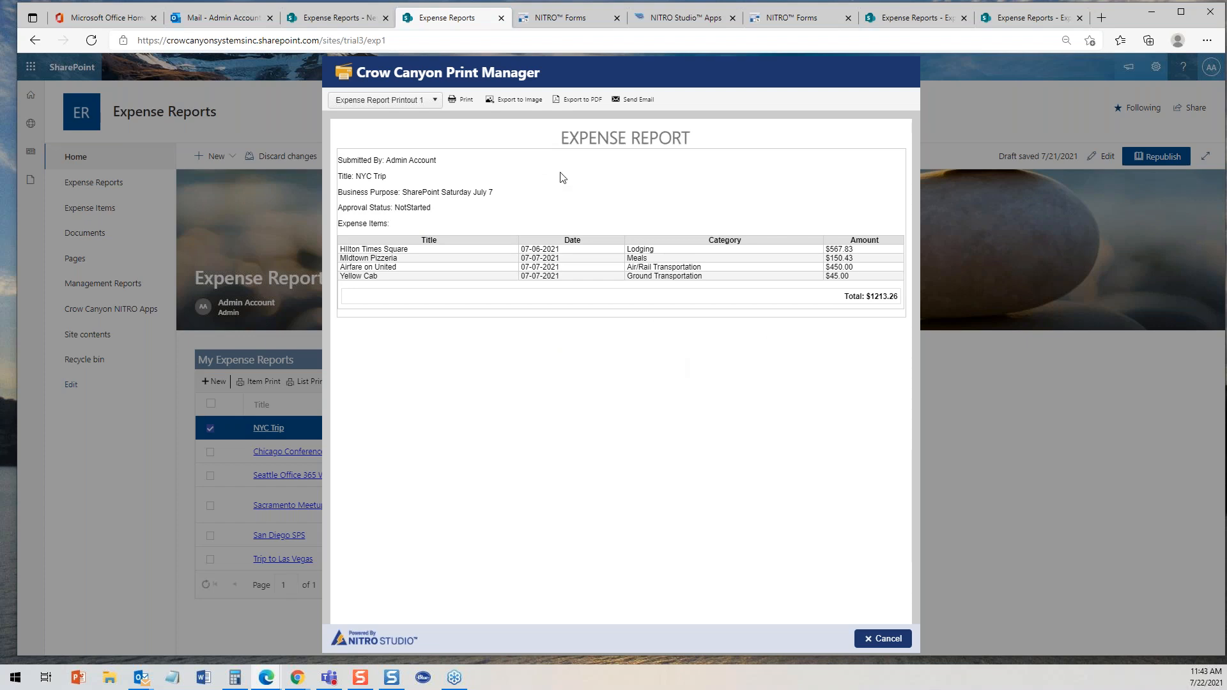
pyautogui.click(884, 639)
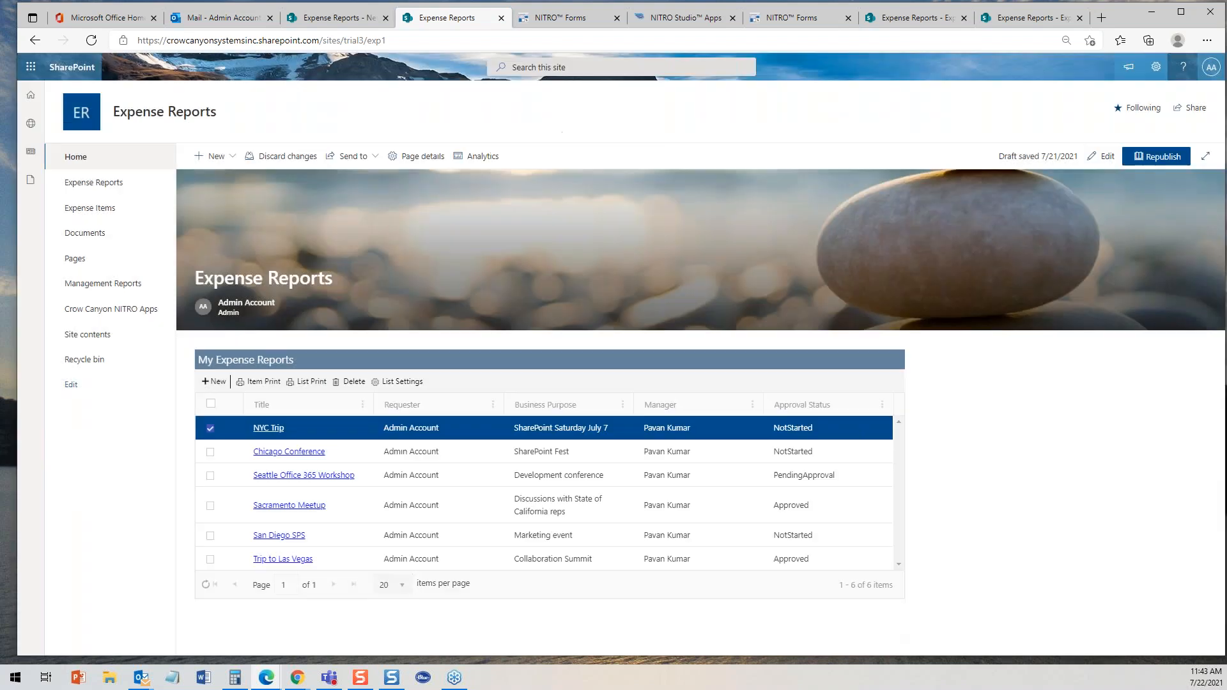
# - From NITRO Studio Apps open Print Manager, edit the Expense Report Printout 1 item template and inspect its HTML source
pyautogui.click(706, 19)
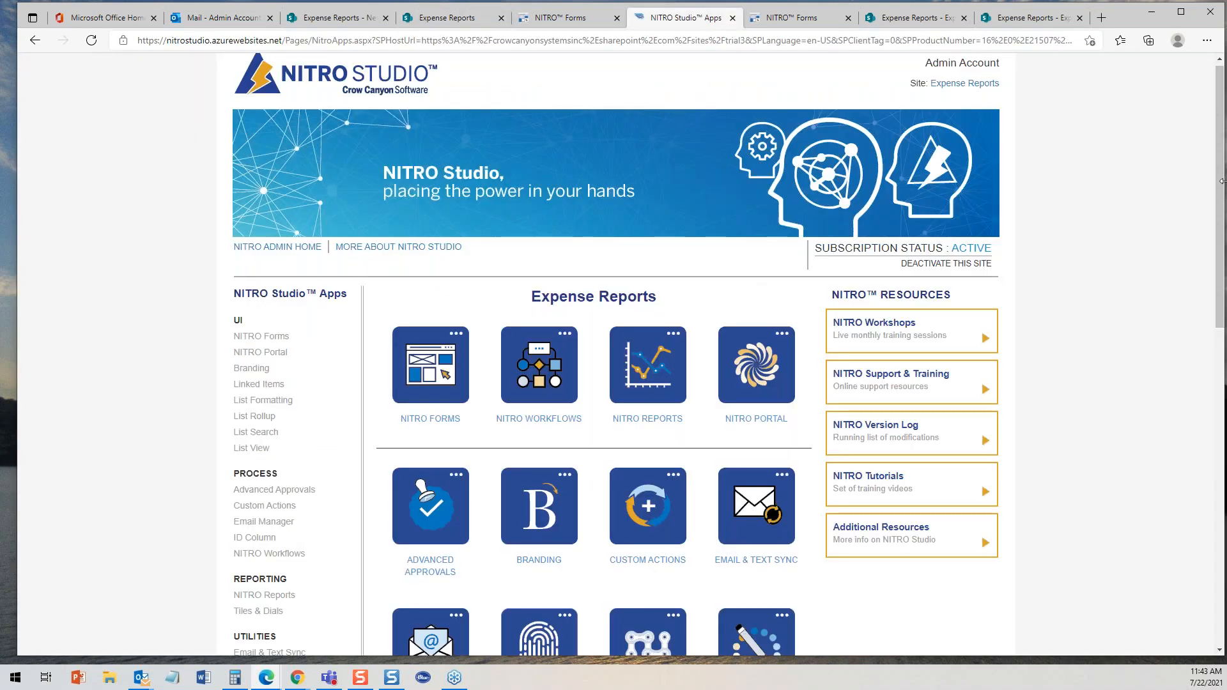
pyautogui.moveTo(1218, 283); pyautogui.dragTo(1218, 401)
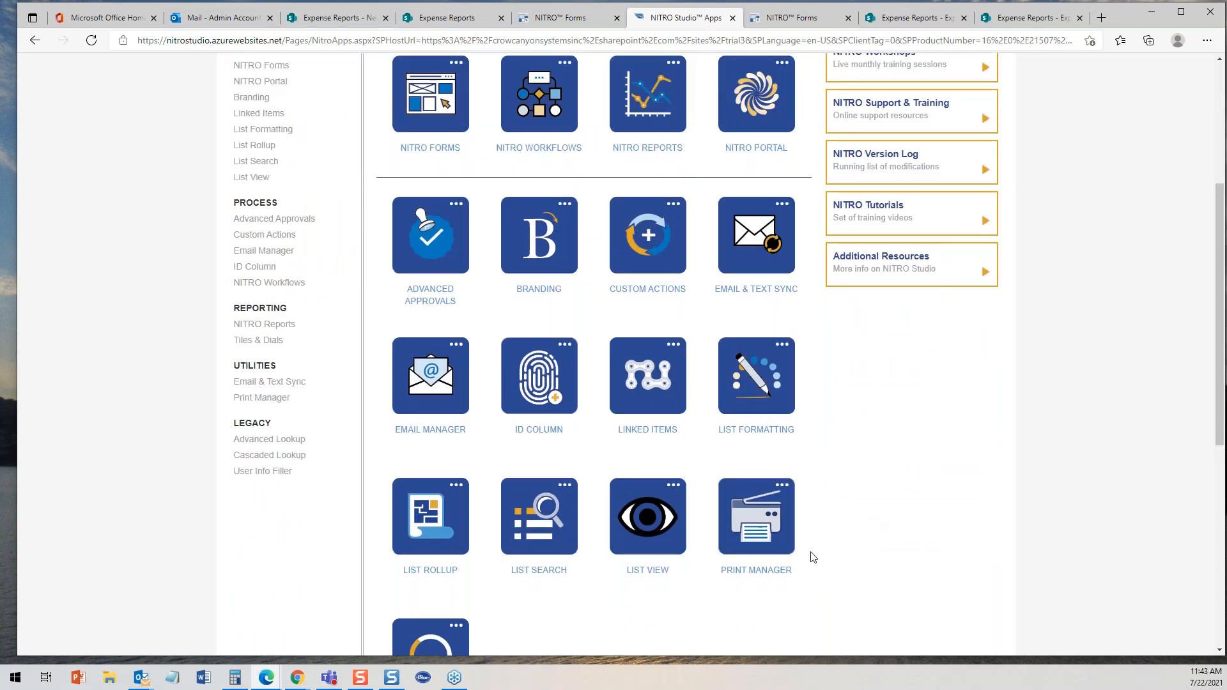
pyautogui.click(774, 575)
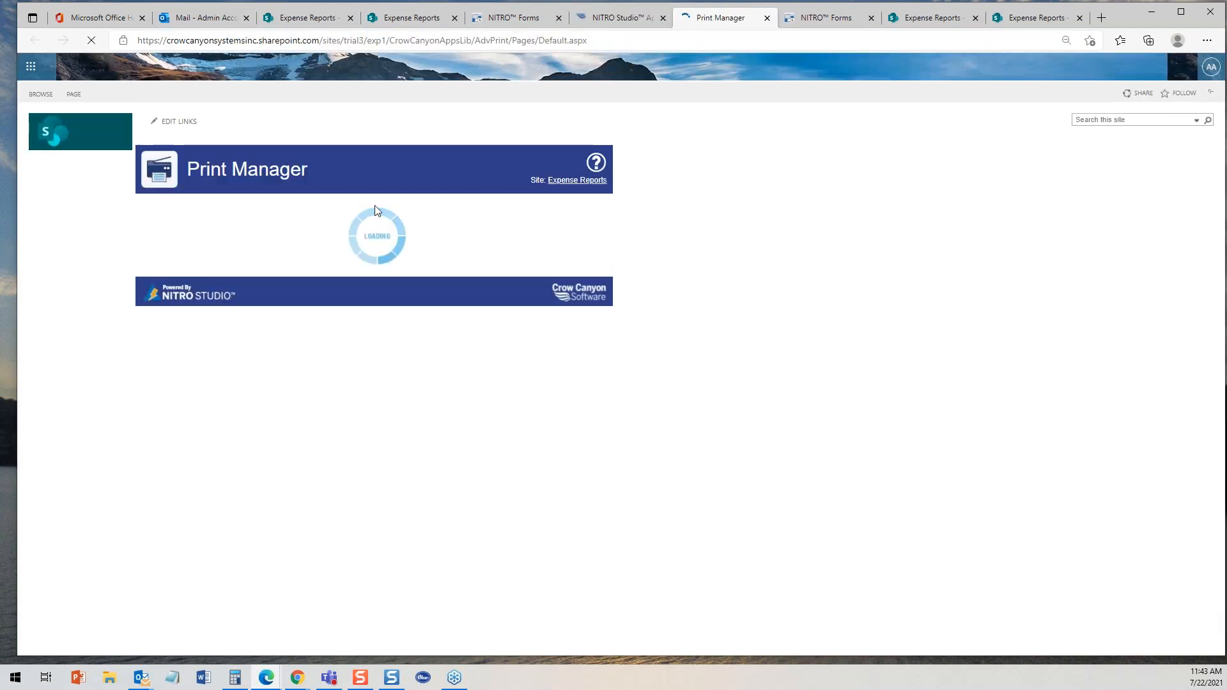
pyautogui.click(325, 209)
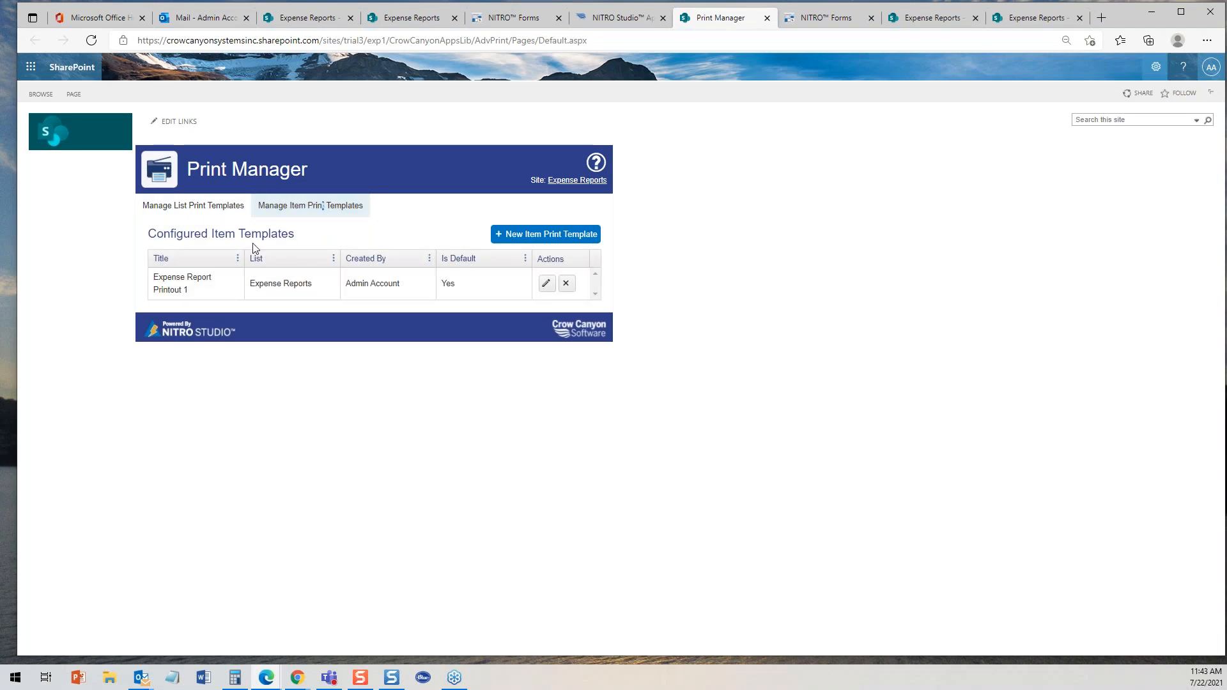
pyautogui.click(546, 283)
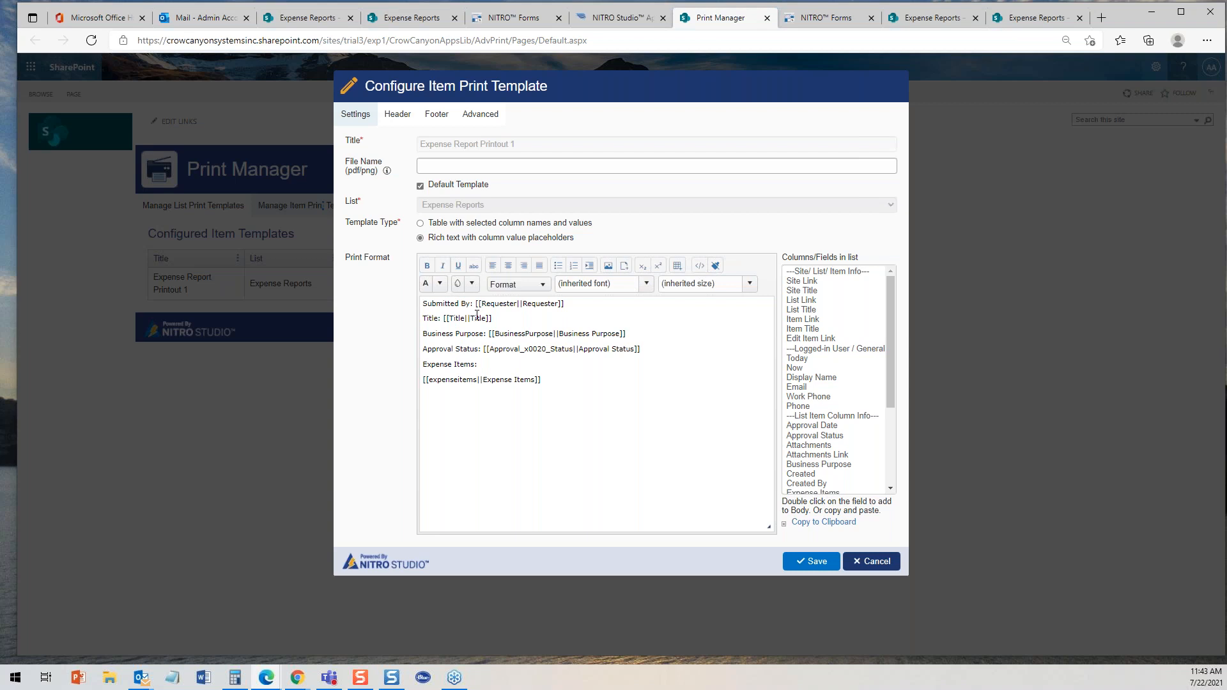
pyautogui.click(699, 266)
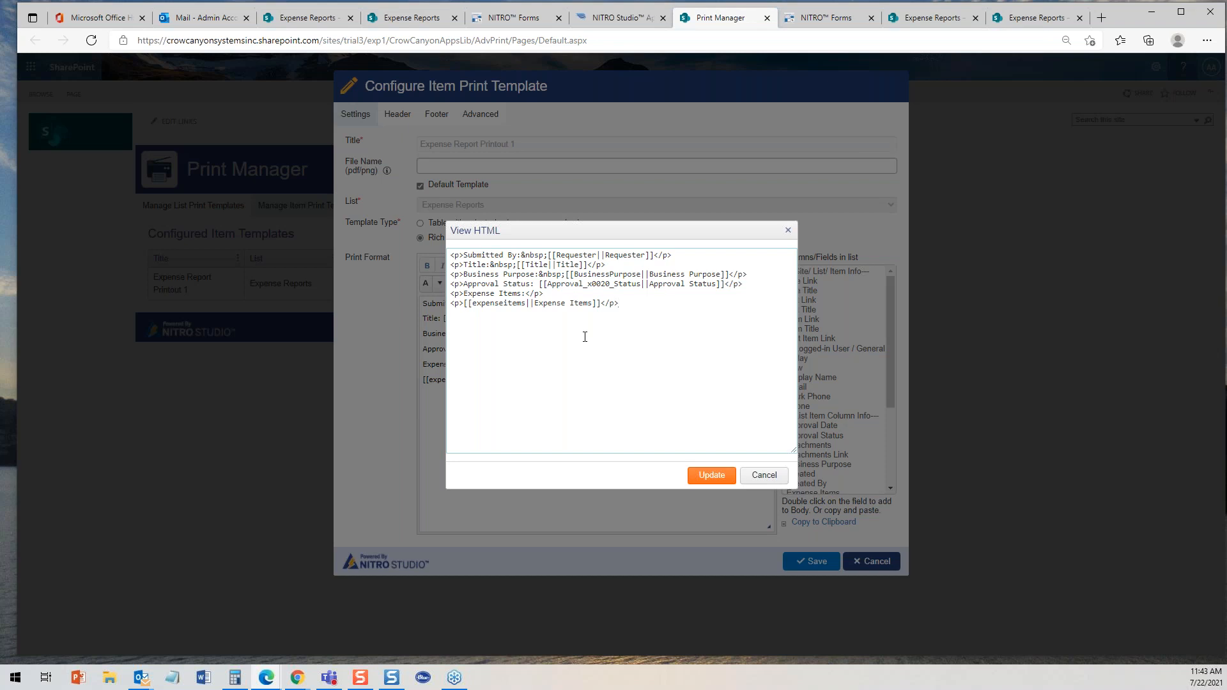
pyautogui.click(766, 474)
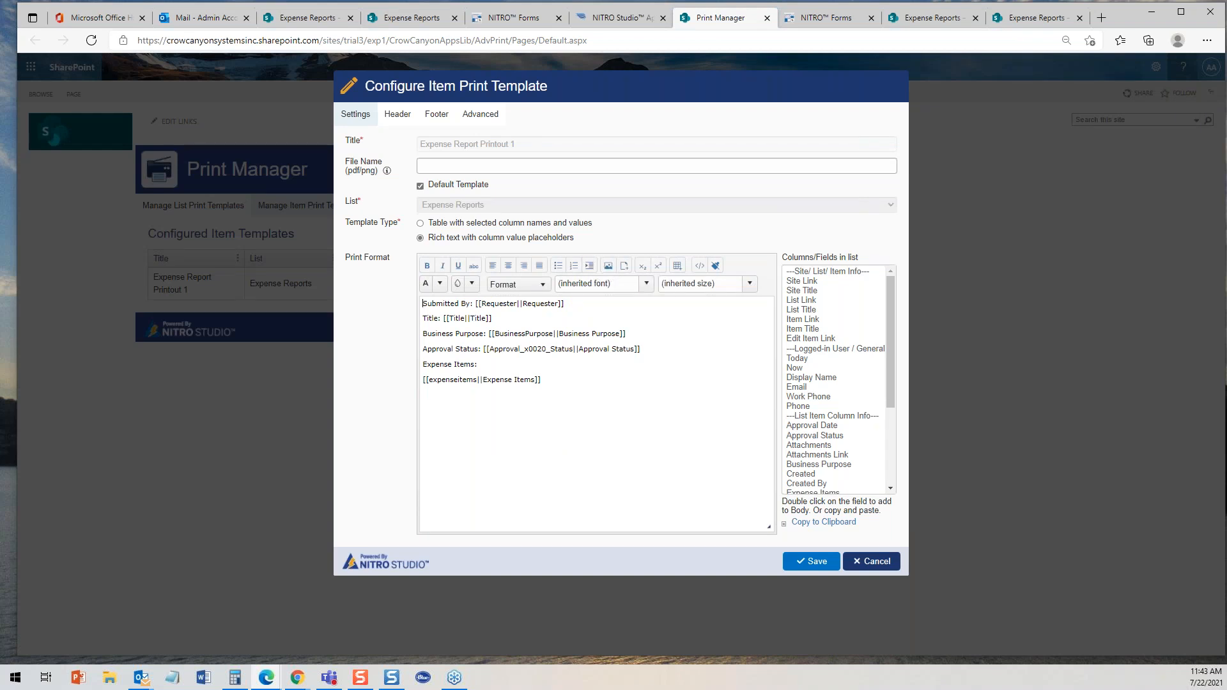
# - Bold the Title, Business Purpose, Approval Status and Expense Items labels in the print format and save the template
pyautogui.doubleClick(437, 318)
pyautogui.hotkey('ctrl', 'b')
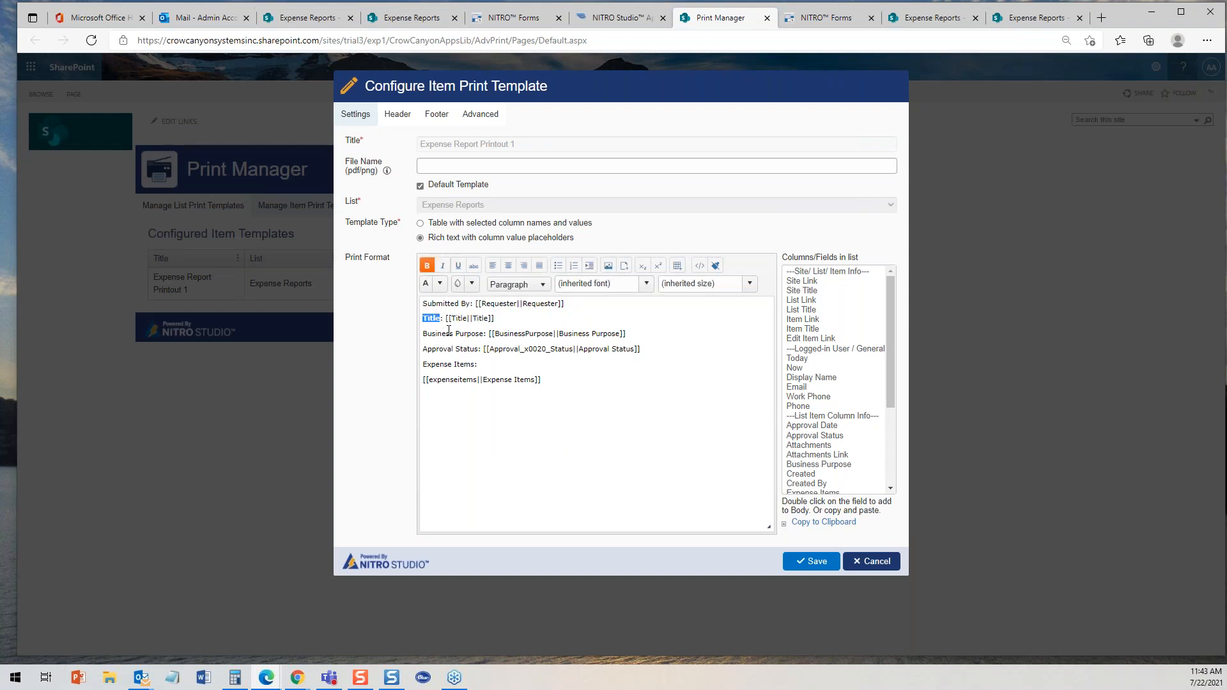
pyautogui.moveTo(490, 333); pyautogui.dragTo(422, 334)
pyautogui.hotkey('ctrl', 'b')
pyautogui.moveTo(482, 350); pyautogui.dragTo(409, 350)
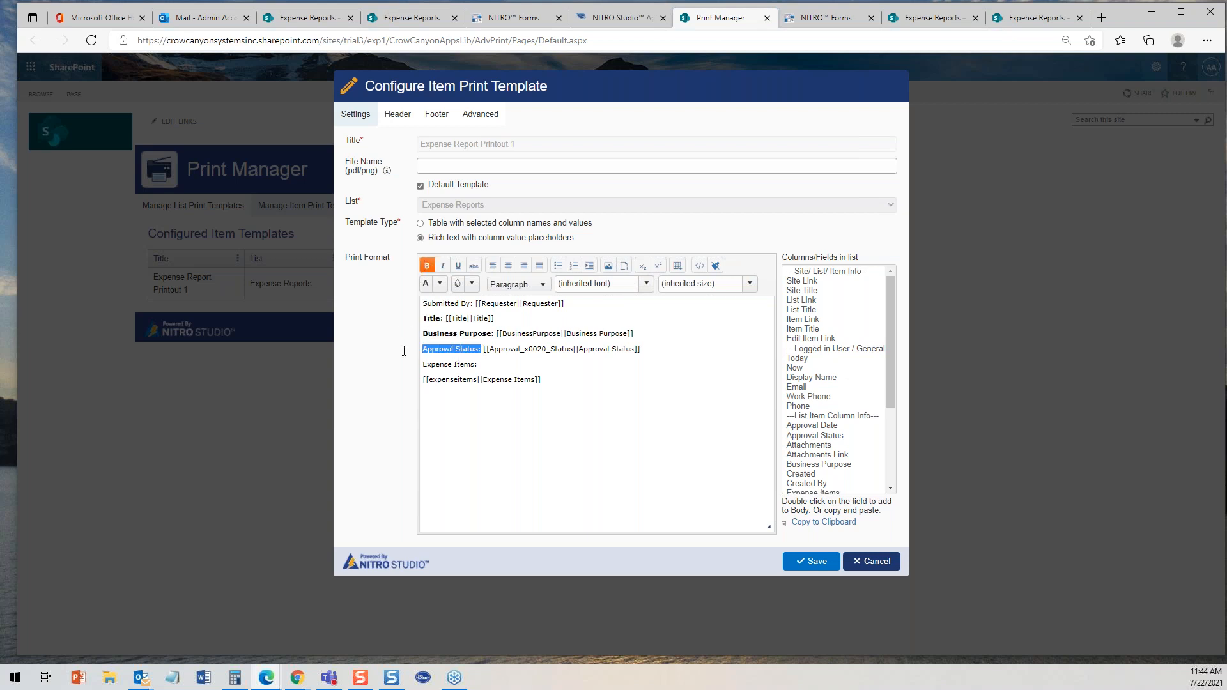
pyautogui.hotkey('ctrl', 'b')
pyautogui.moveTo(484, 364); pyautogui.dragTo(410, 365)
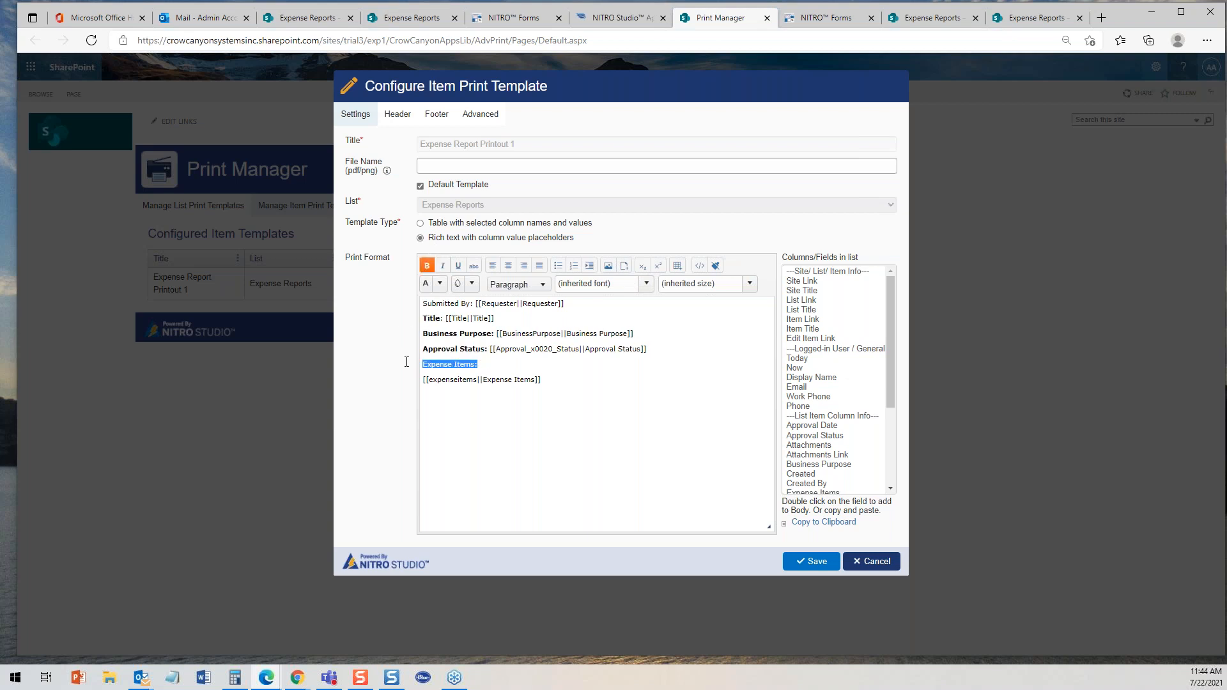
pyautogui.click(421, 268)
pyautogui.click(810, 562)
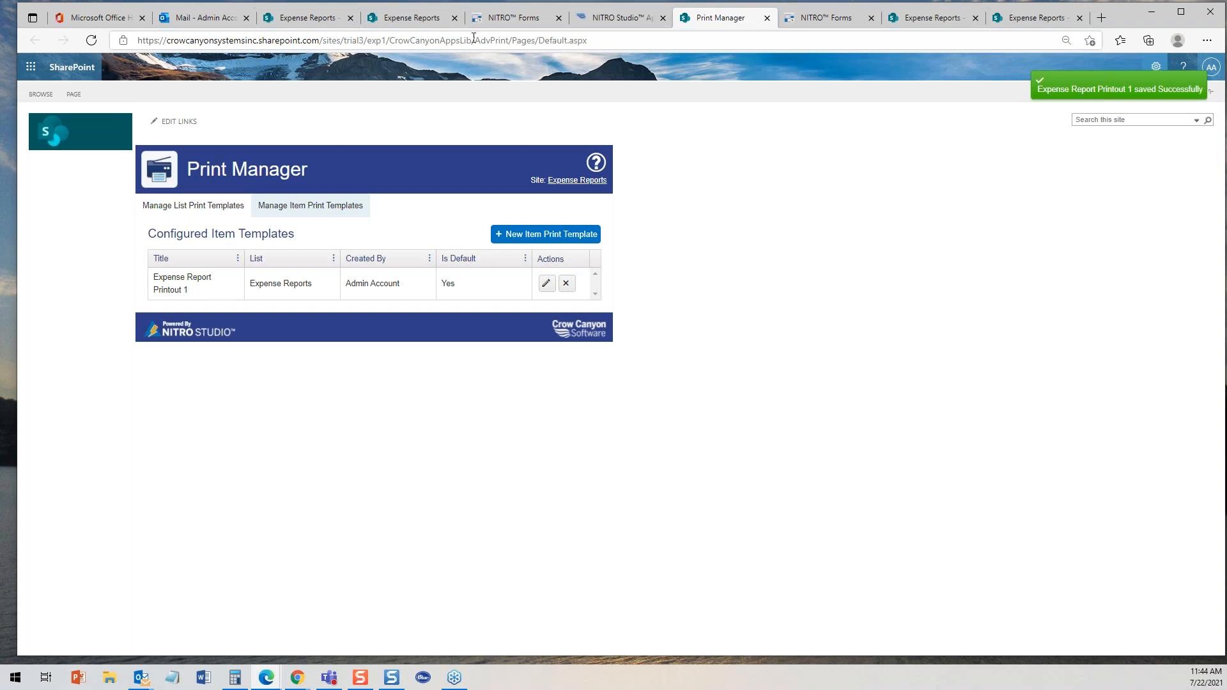
# - Preview the NYC Trip report's item printout on the Expense Reports site and close the preview
pyautogui.click(393, 19)
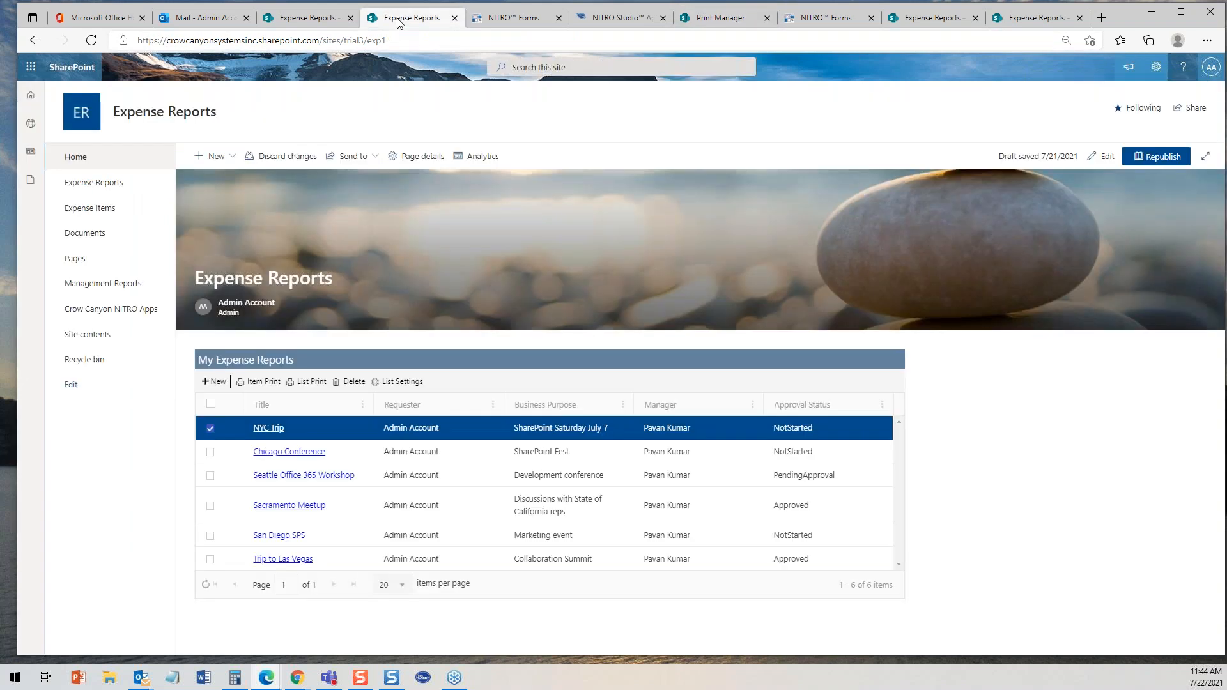
pyautogui.click(253, 384)
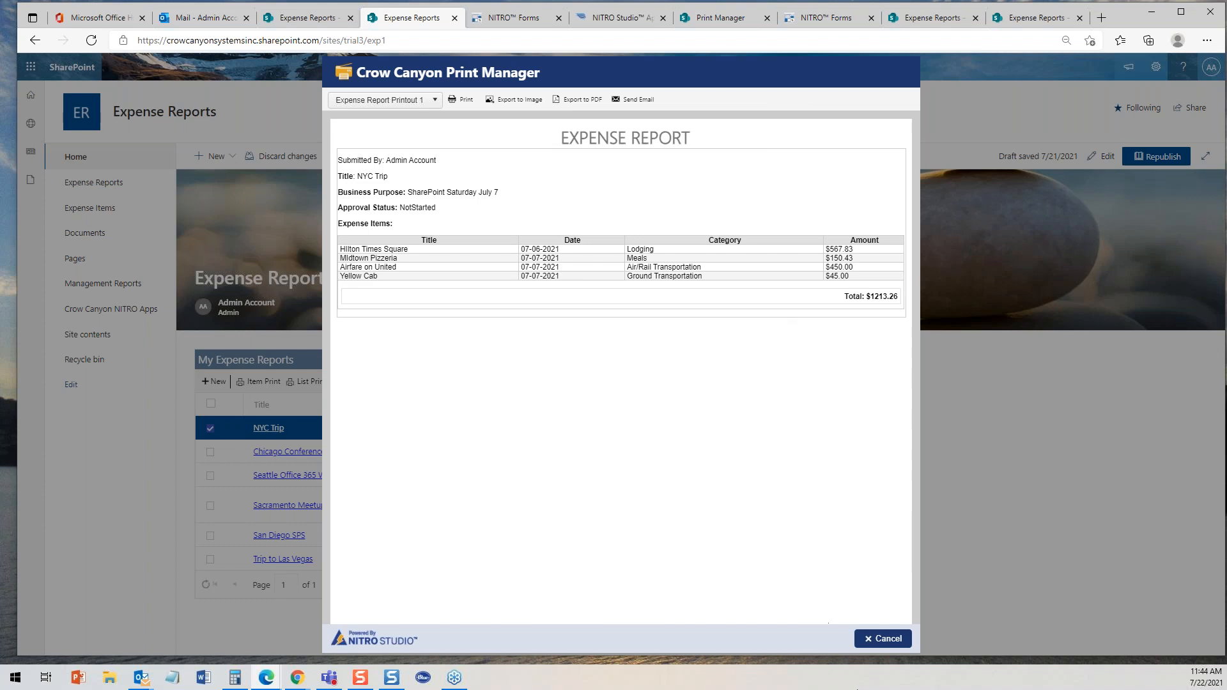
pyautogui.click(883, 639)
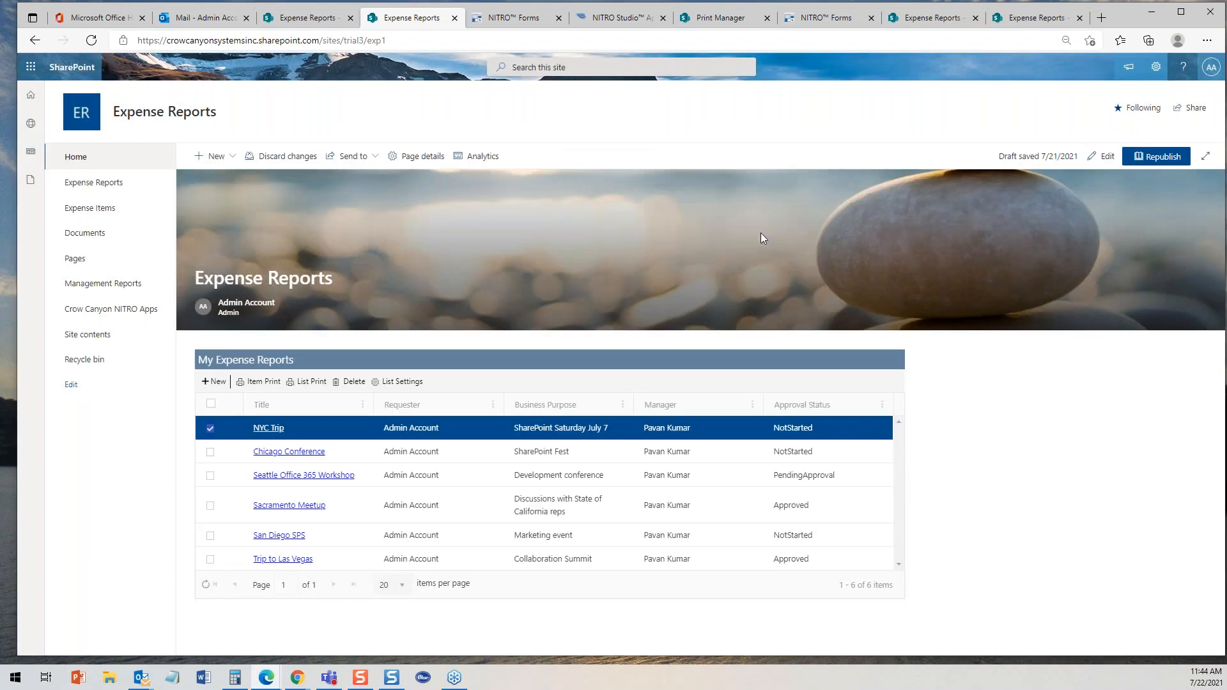
# - Open the Expense Report Printout 1 item template and review its Header, Footer and Advanced settings without saving
pyautogui.click(719, 19)
pyautogui.click(546, 284)
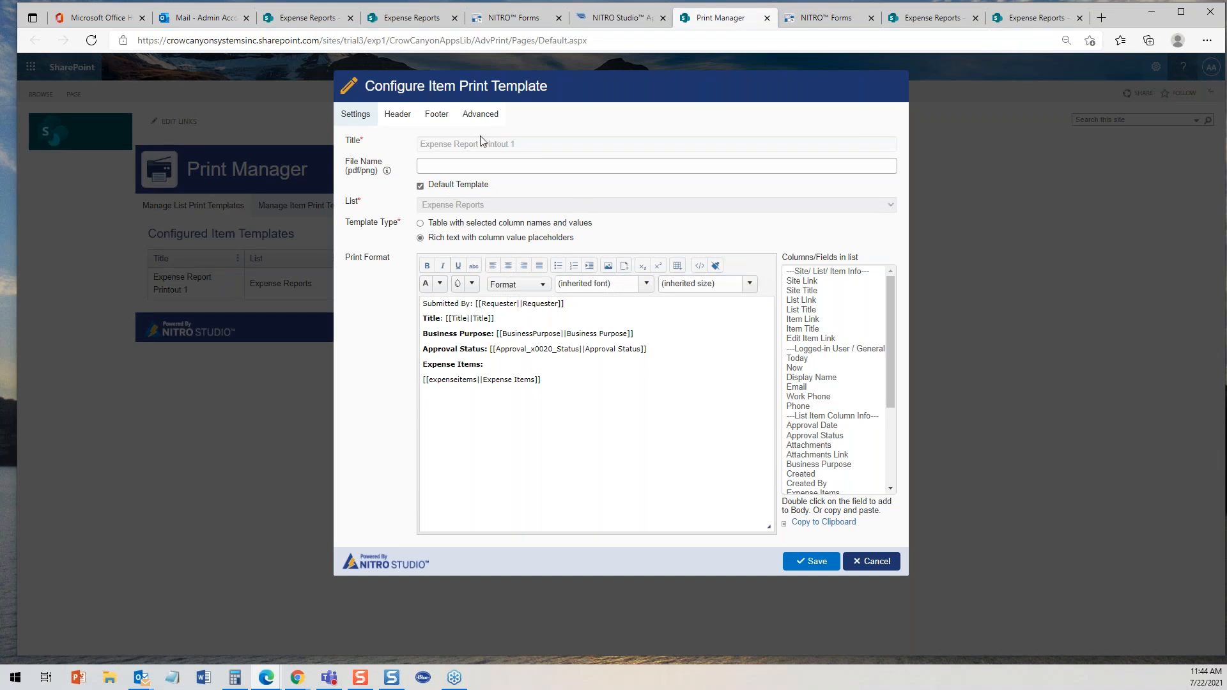
pyautogui.click(397, 115)
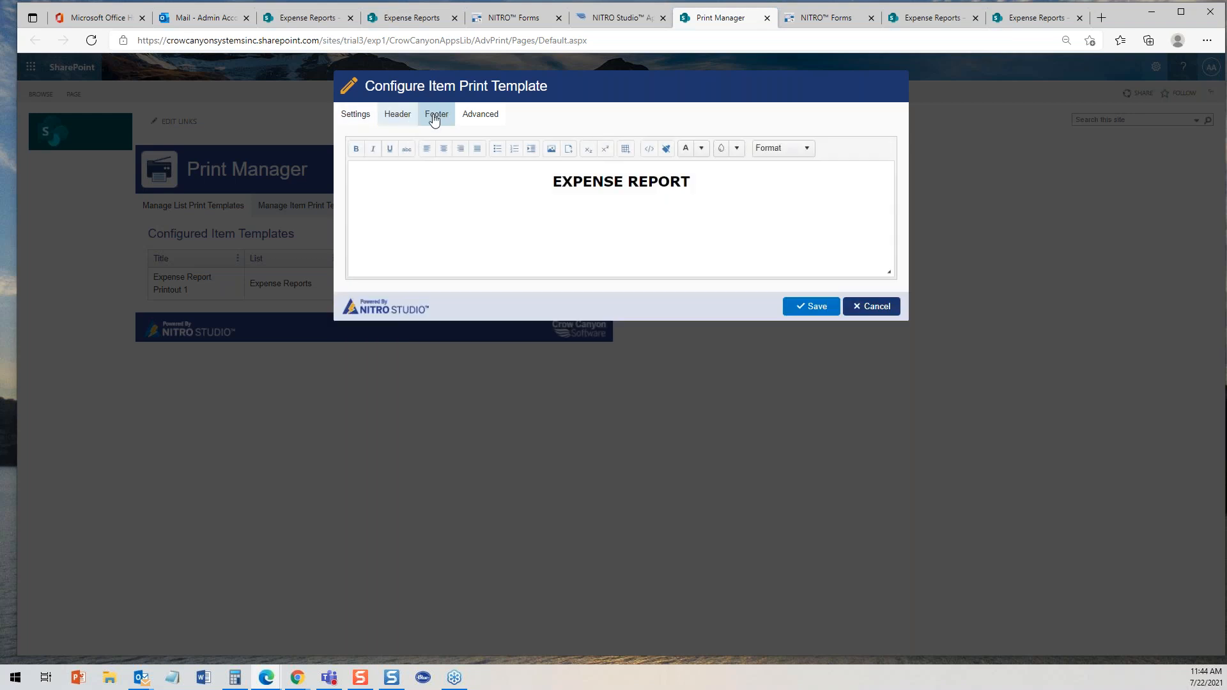
pyautogui.click(442, 119)
pyautogui.click(472, 120)
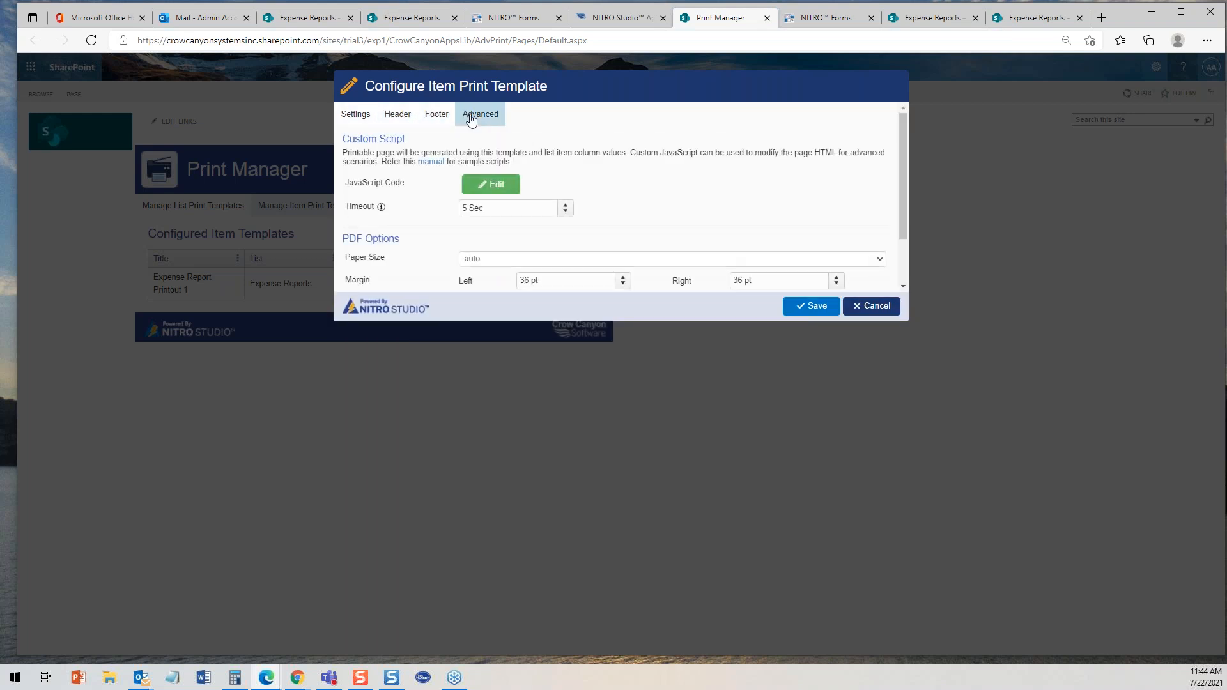
pyautogui.click(356, 116)
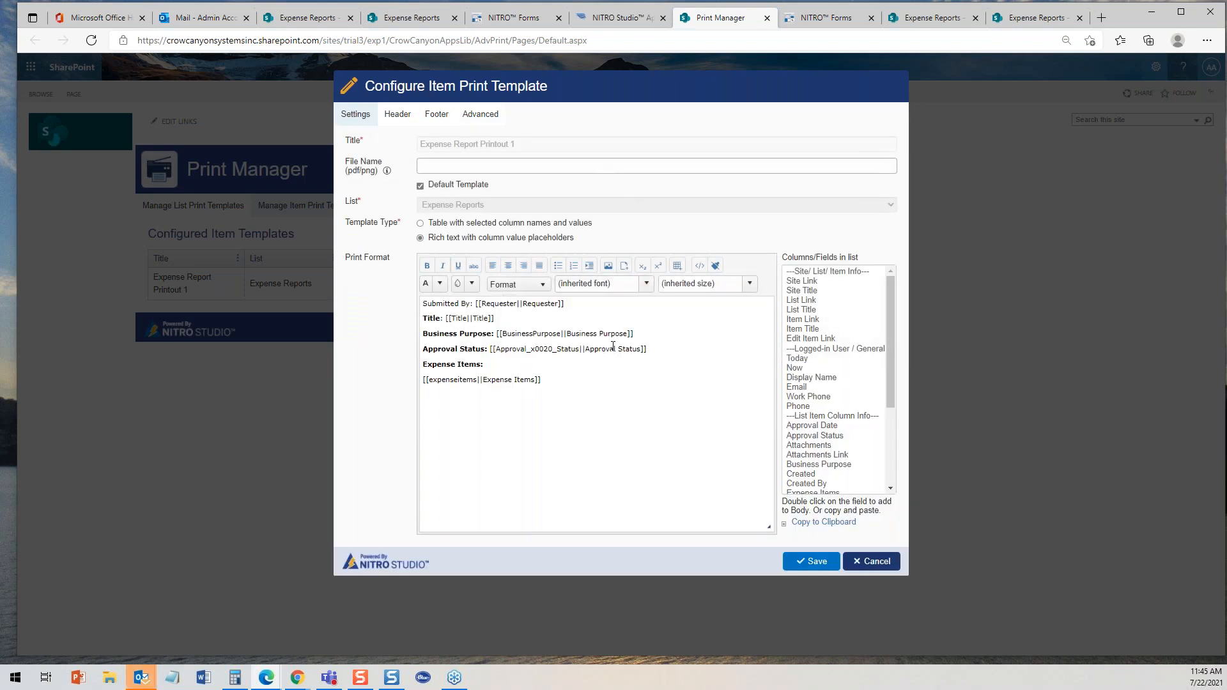
pyautogui.click(885, 562)
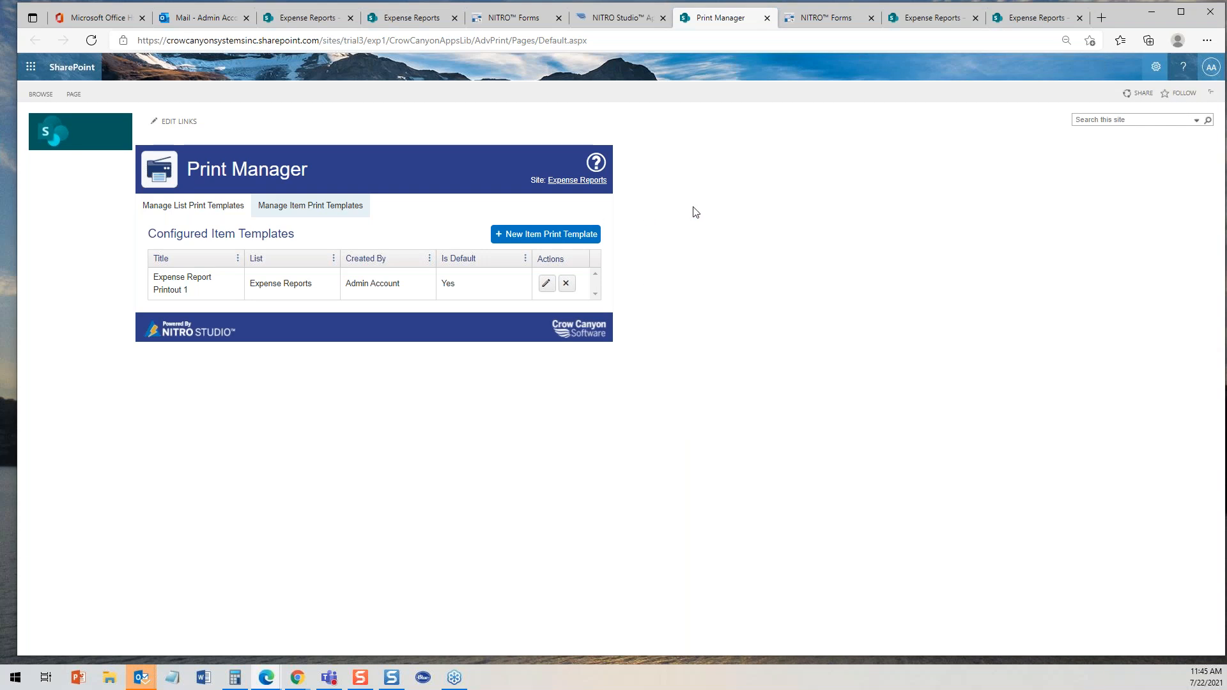
pyautogui.click(624, 18)
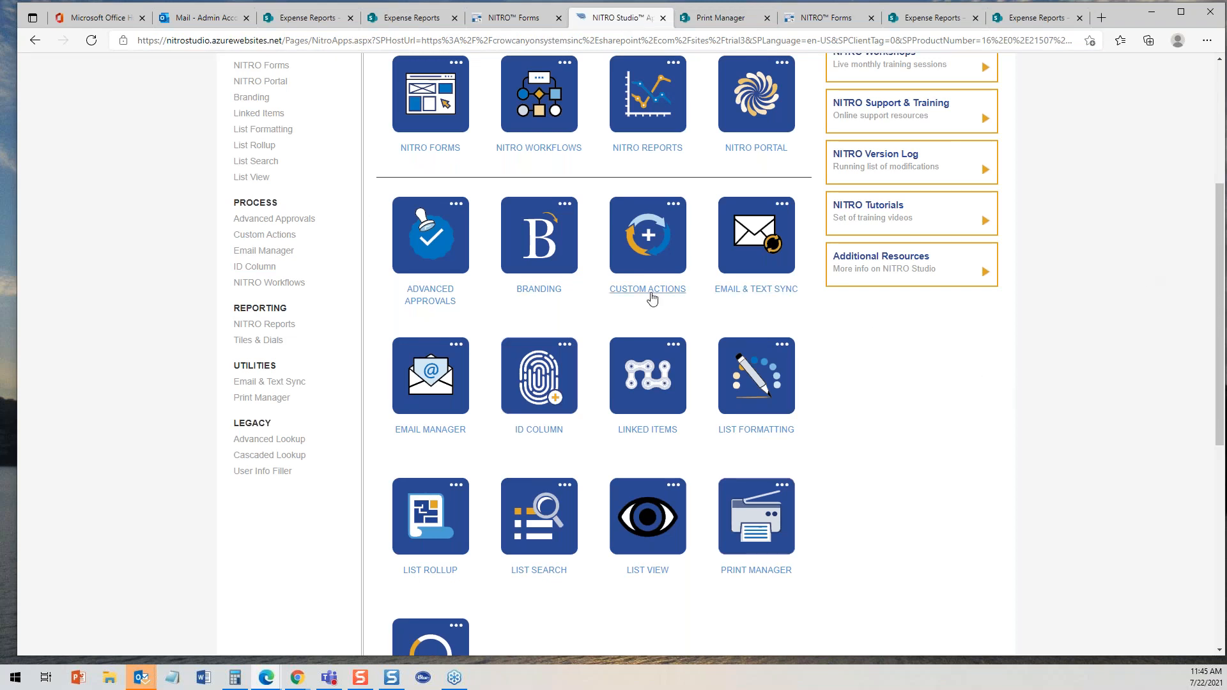
pyautogui.scroll(3, 1224, 247)
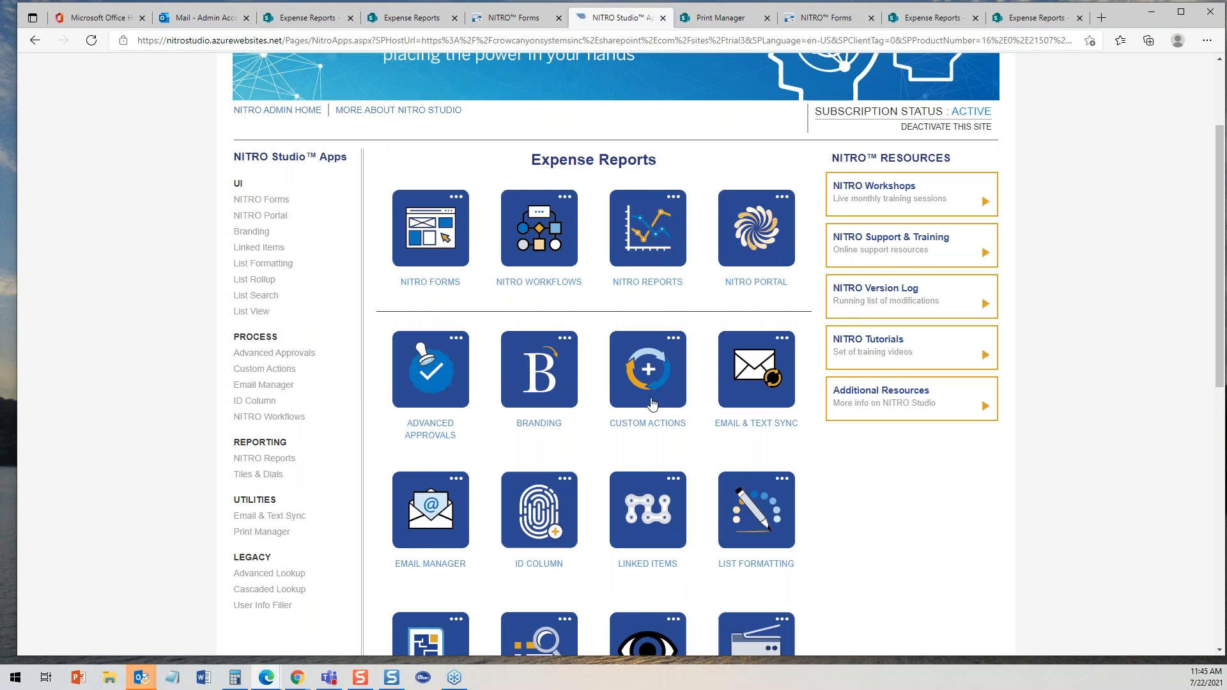
pyautogui.click(515, 17)
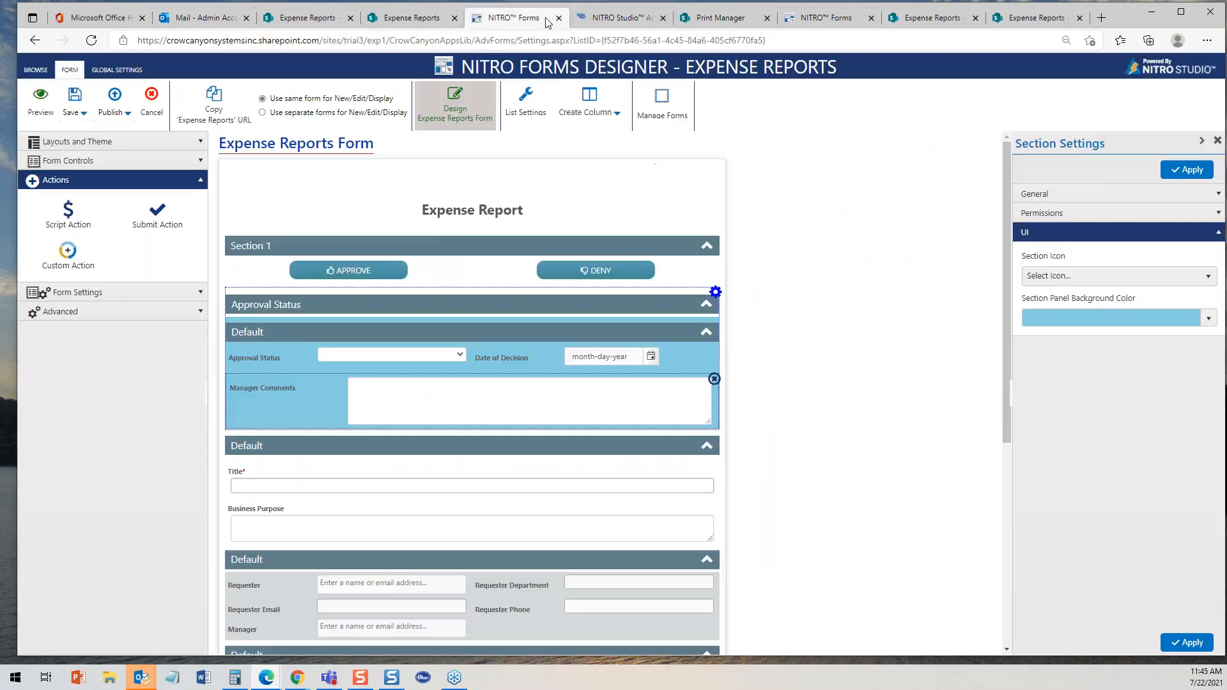
# - Inspect the Approve button's general settings and its override button style options in the forms designer
pyautogui.click(423, 268)
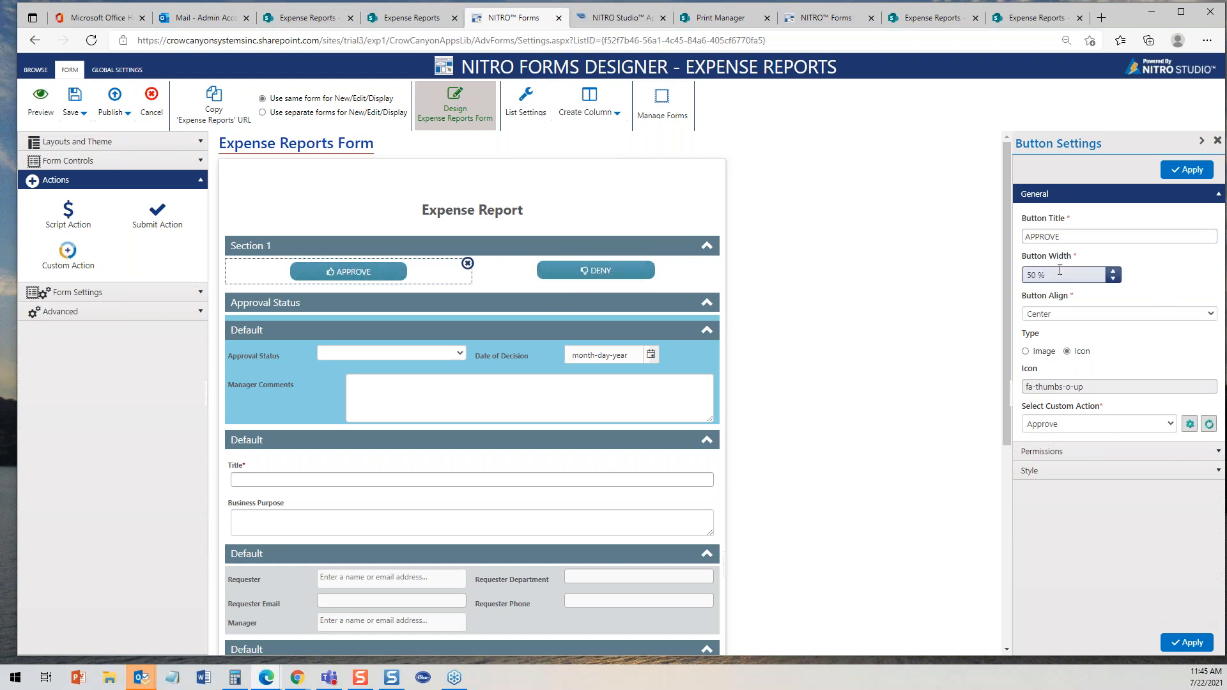
pyautogui.doubleClick(1083, 234)
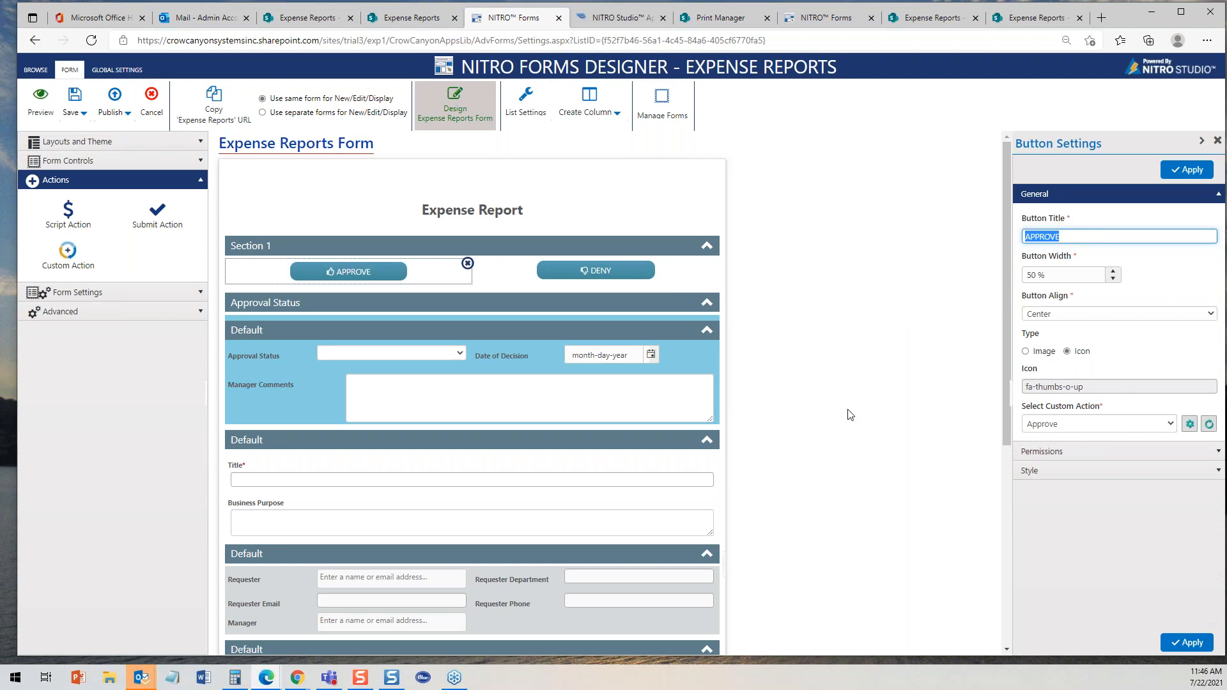
pyautogui.click(1218, 473)
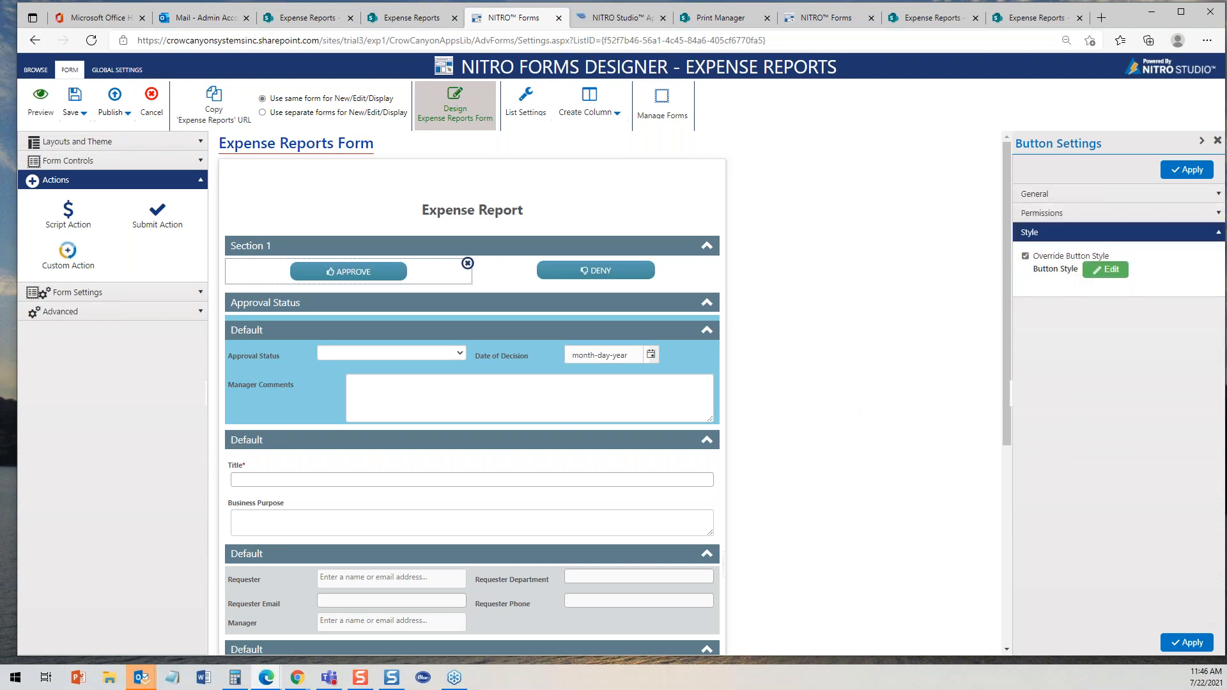
pyautogui.click(1112, 269)
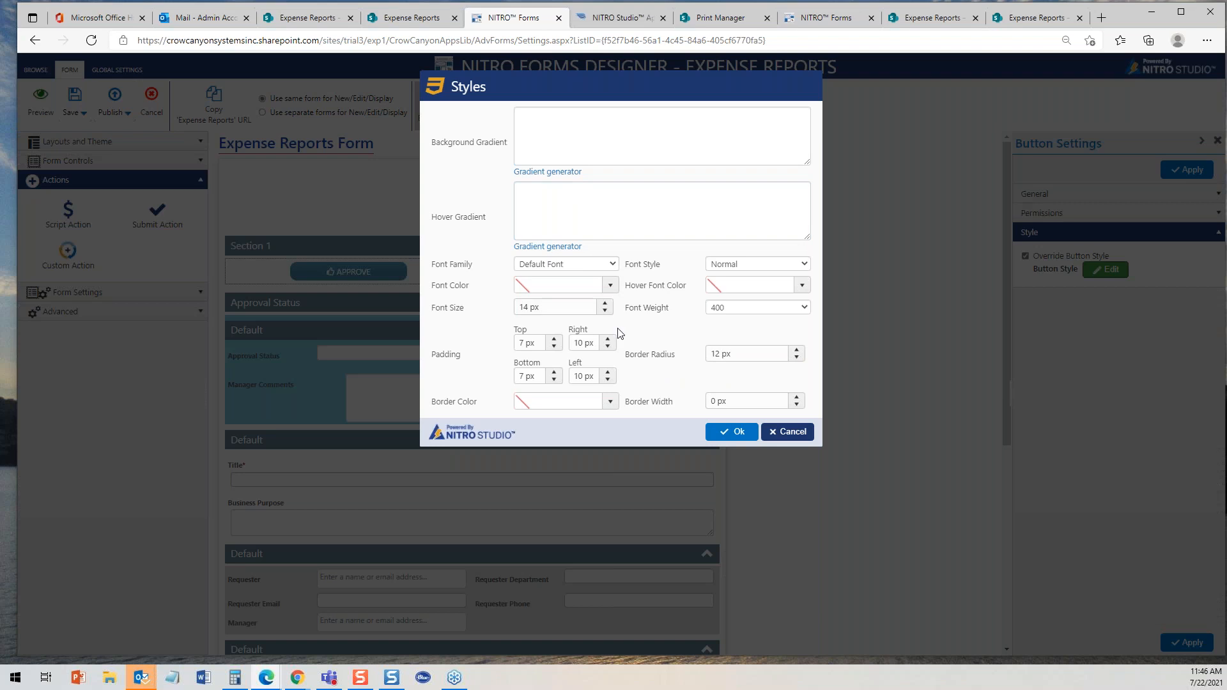
pyautogui.click(786, 432)
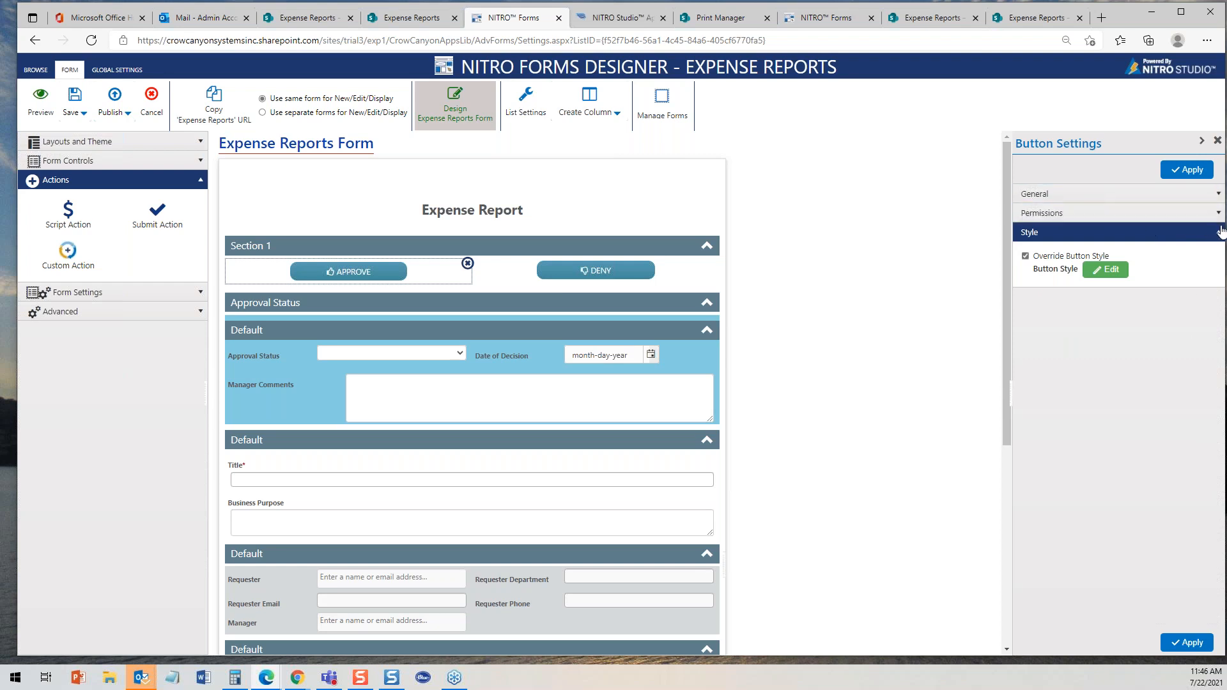
pyautogui.click(1218, 195)
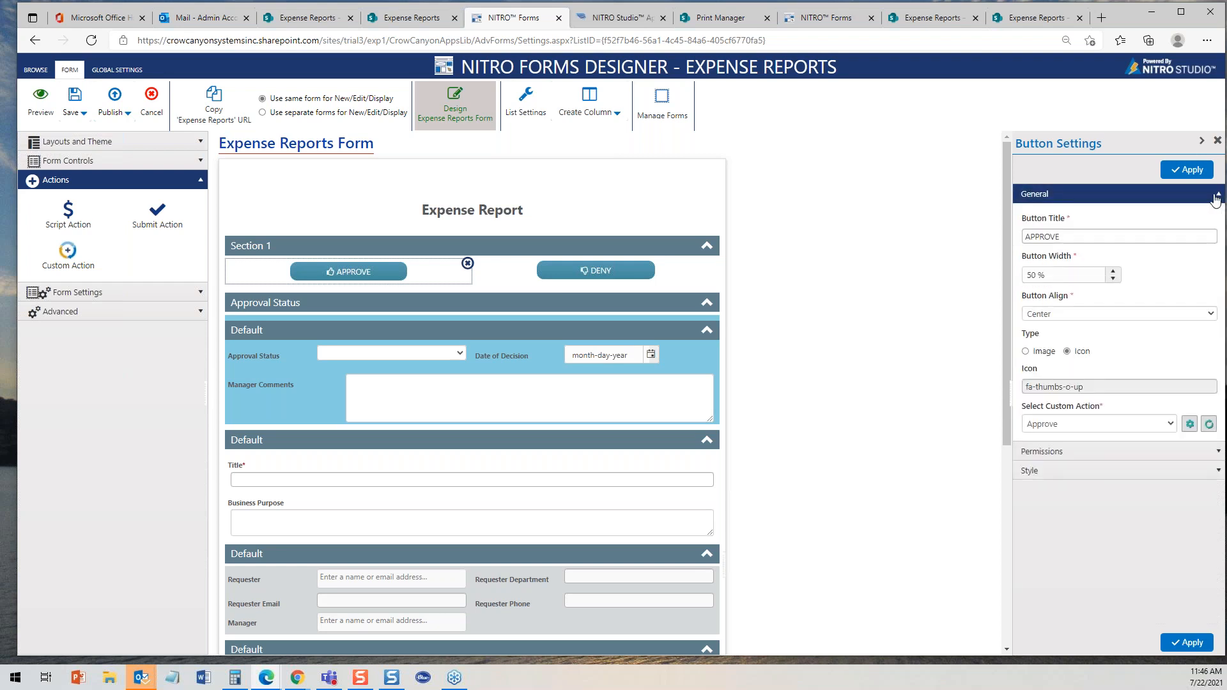
# - Open the Approve custom action and review the predefined column values of its Approve Leave Request update action
pyautogui.click(1189, 424)
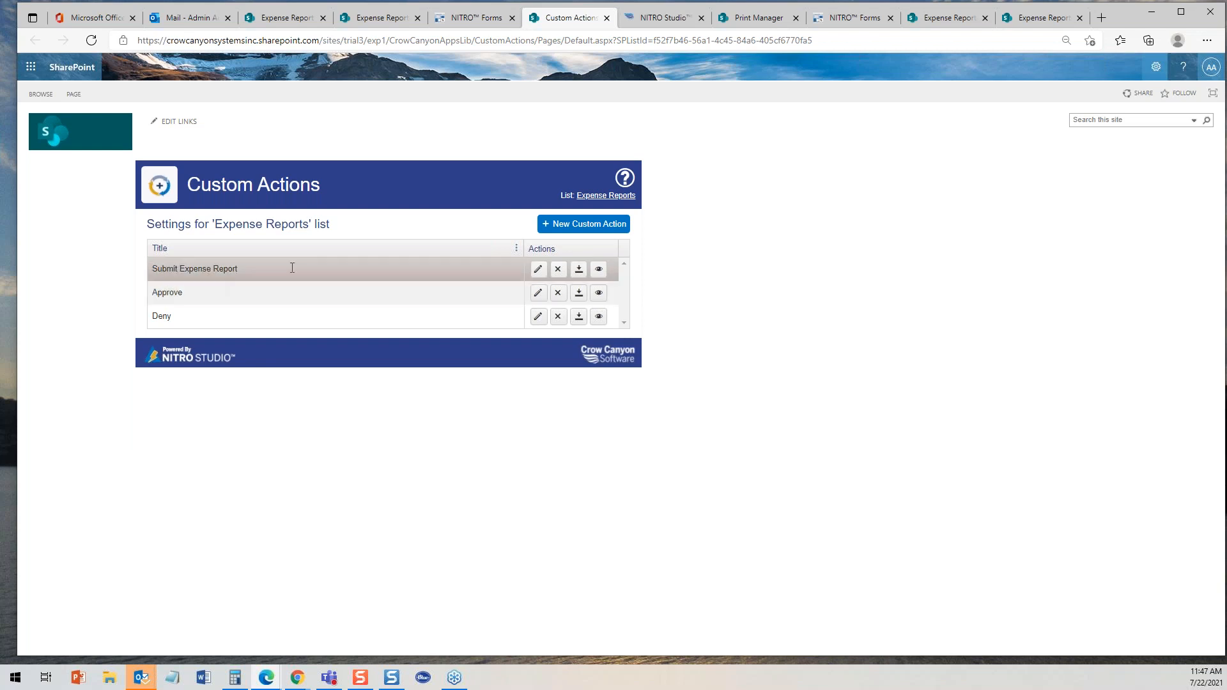
pyautogui.click(538, 293)
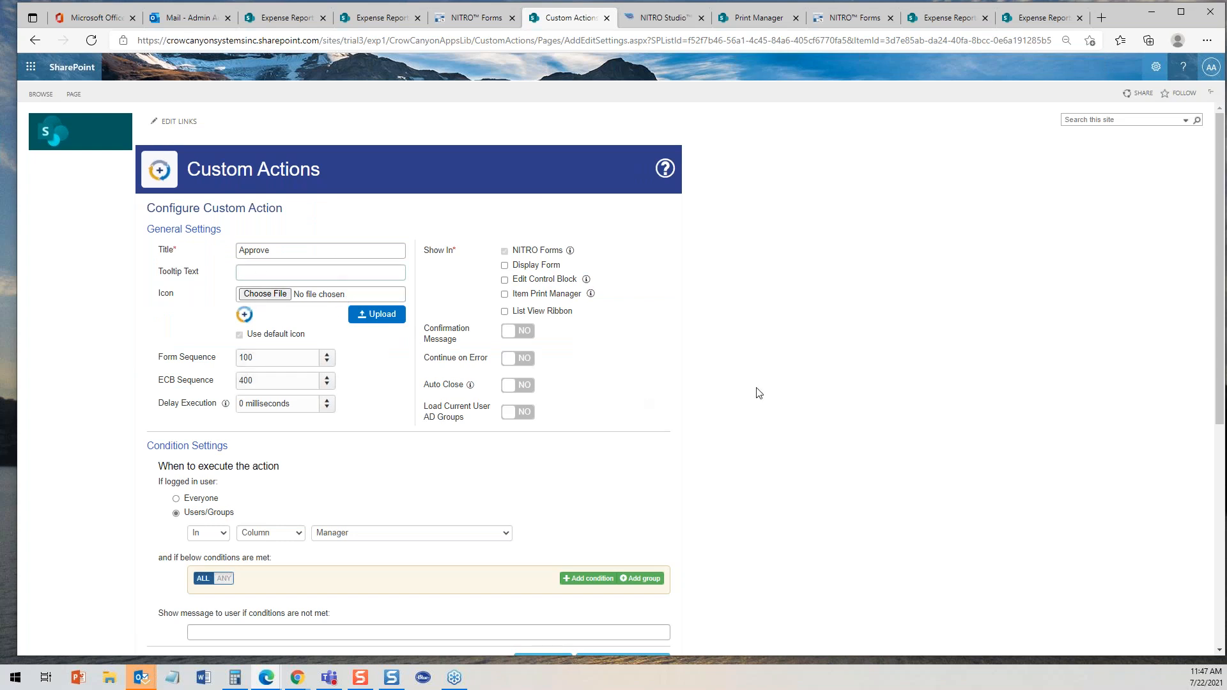
pyautogui.moveTo(1219, 235); pyautogui.dragTo(1220, 458)
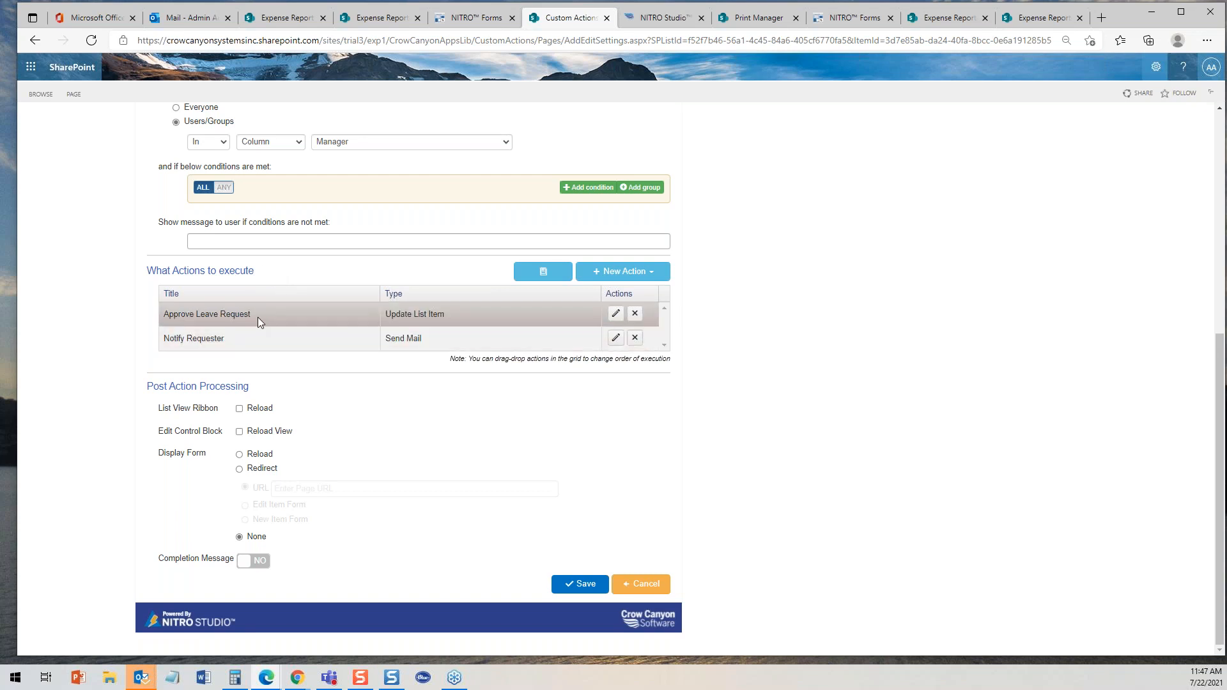
pyautogui.click(615, 313)
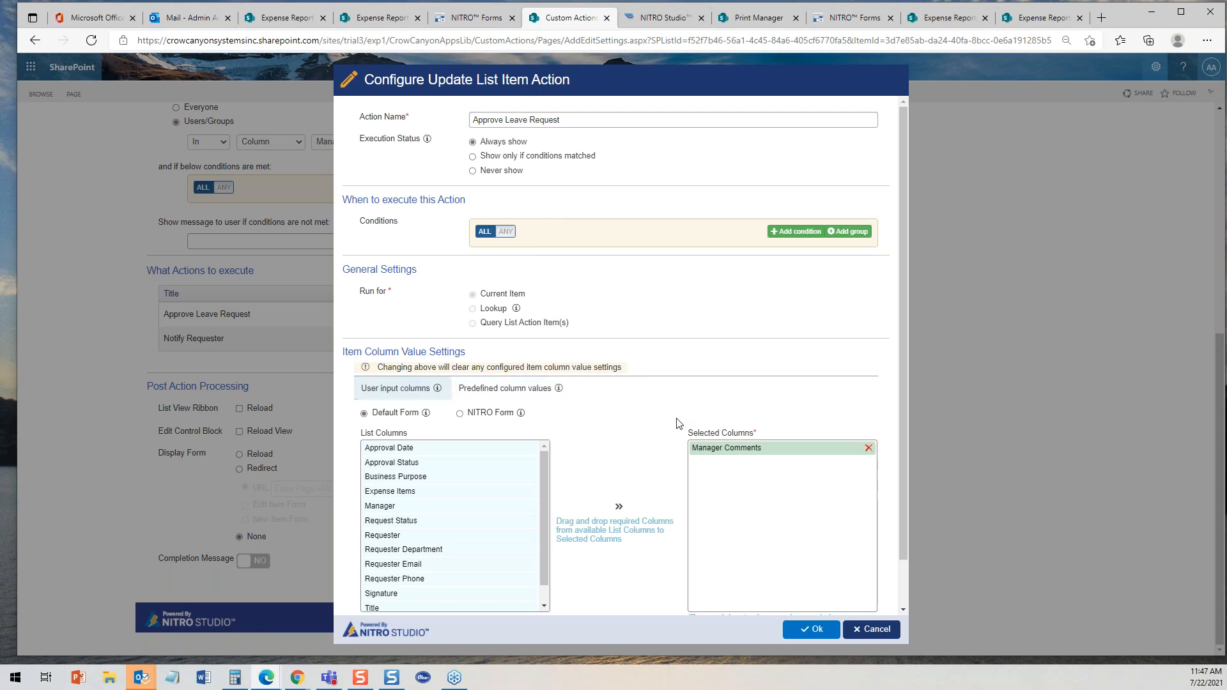
pyautogui.click(490, 394)
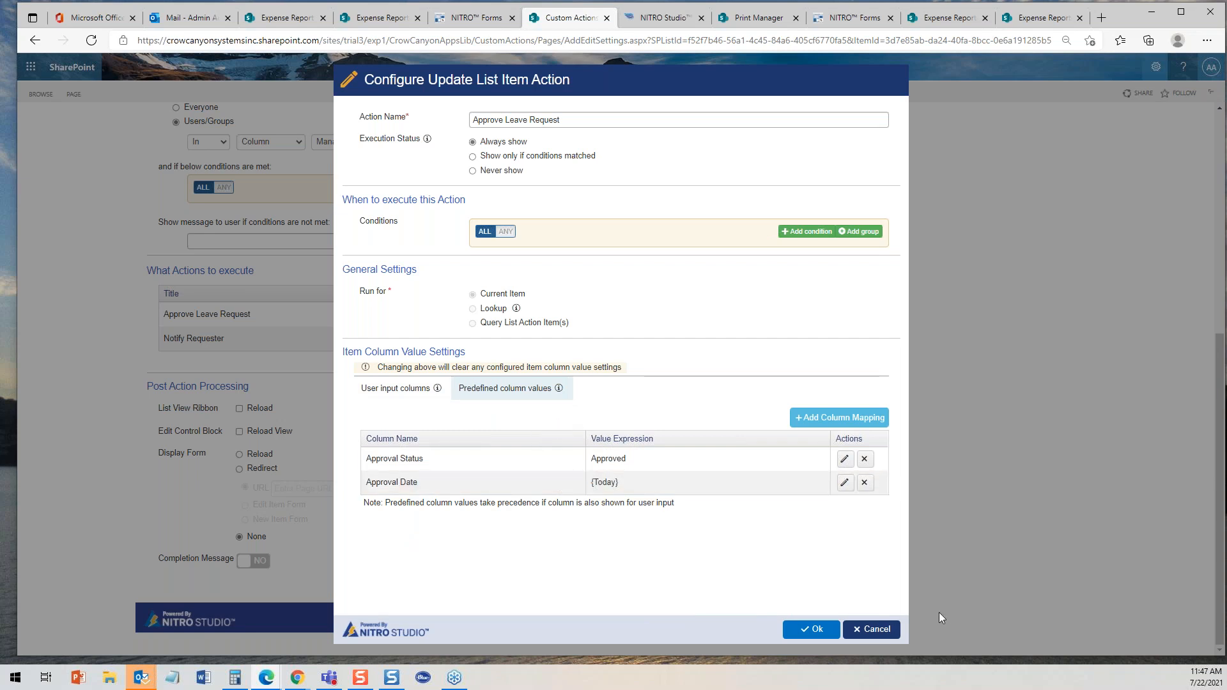
pyautogui.click(885, 629)
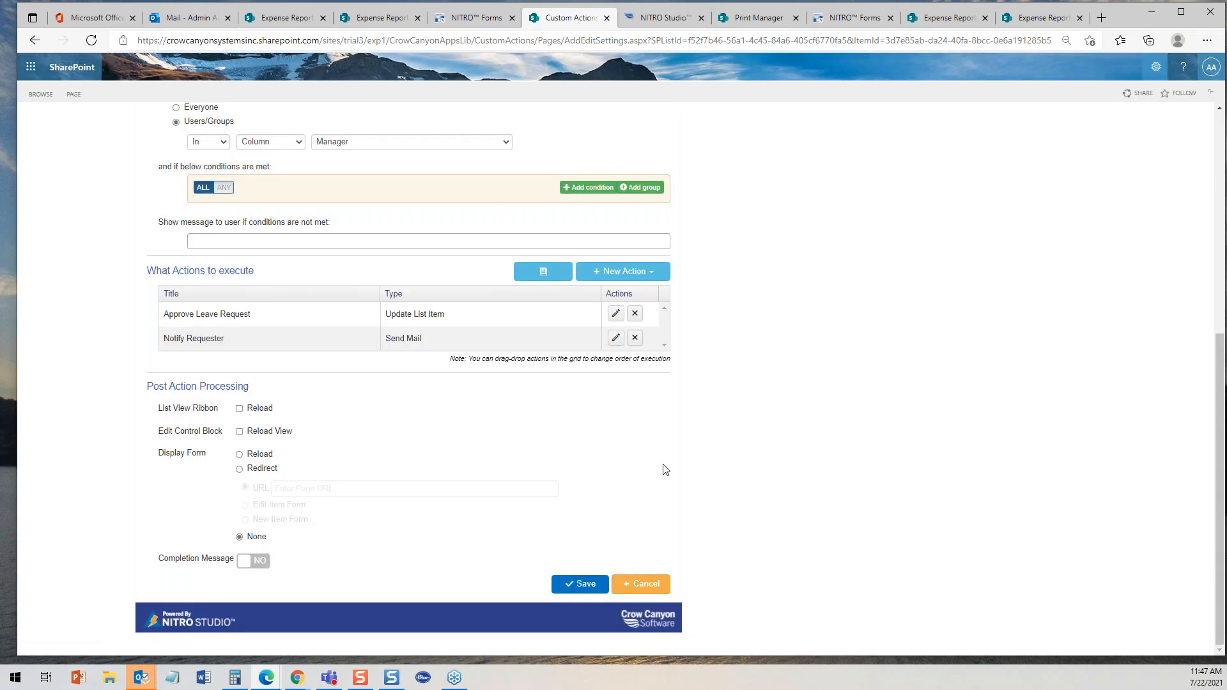
# - Open the Notify Requester action's Notify Requester - Approval mail template and review its subject and body
pyautogui.click(615, 338)
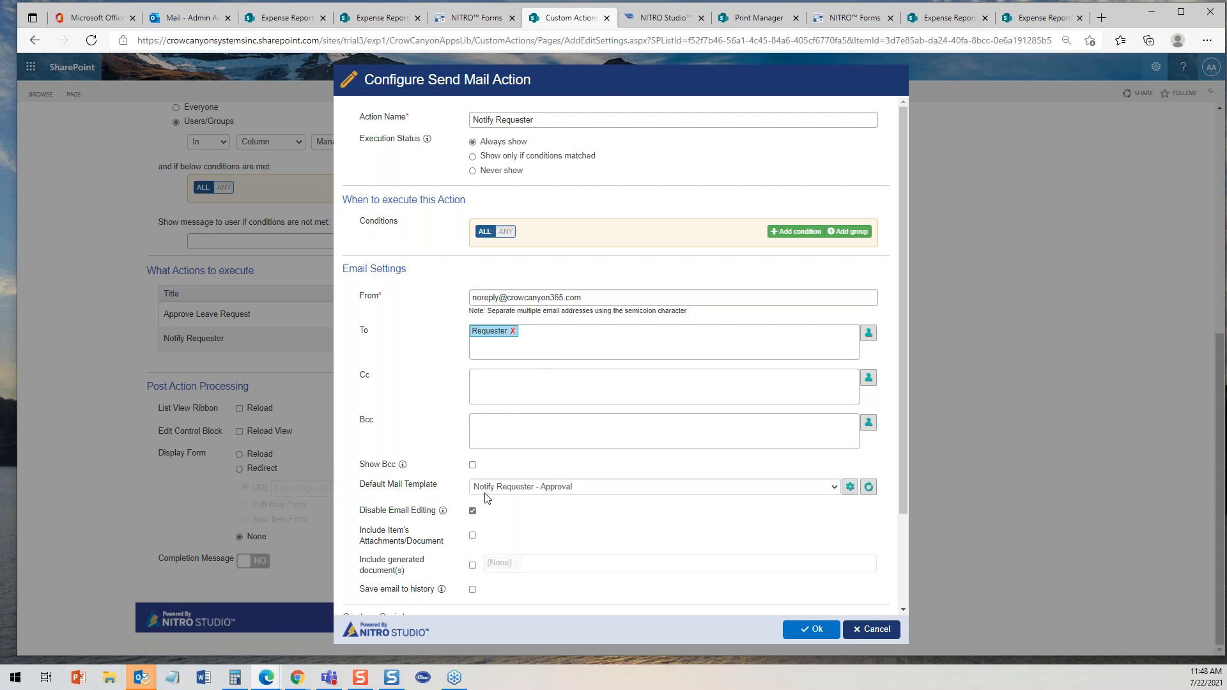
pyautogui.click(849, 488)
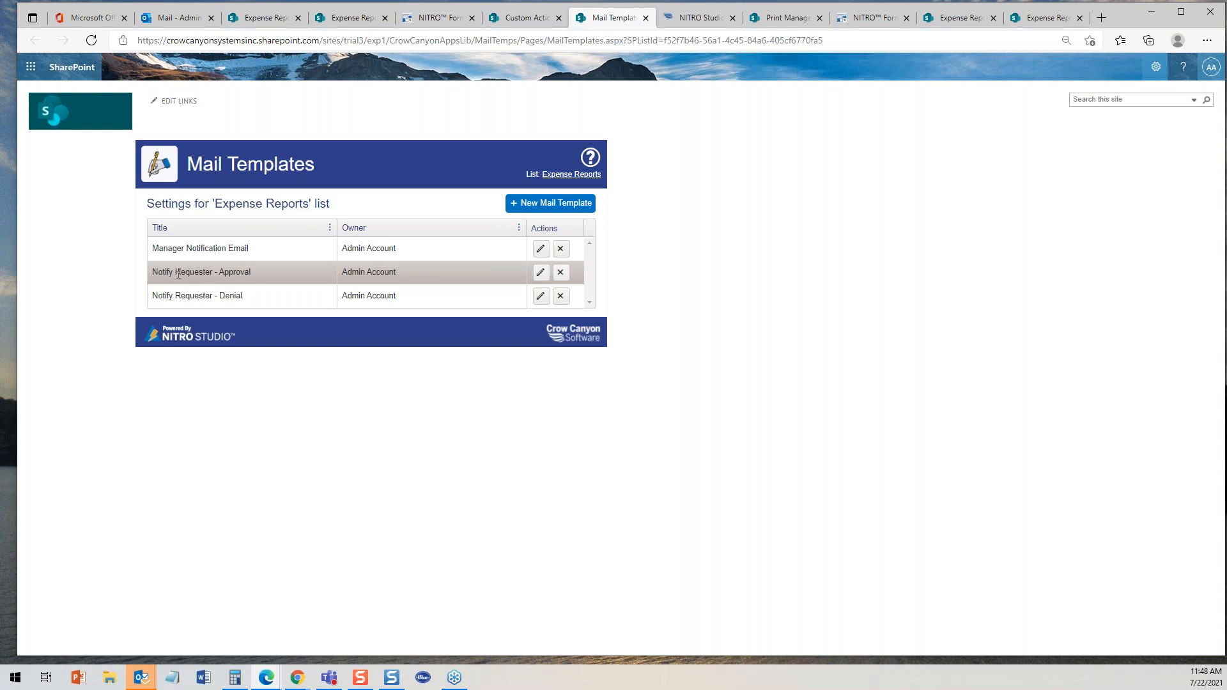
pyautogui.click(540, 272)
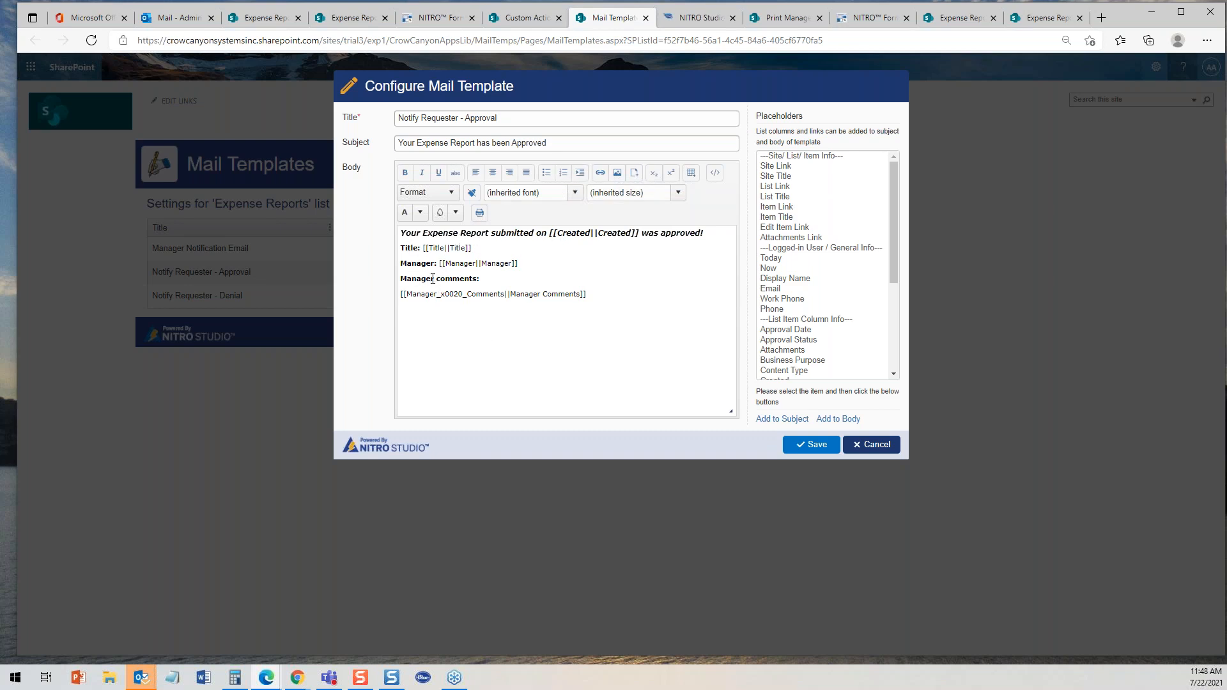
pyautogui.click(875, 445)
# - Switch to Outlook and open the expense report approval notification email
pyautogui.click(182, 19)
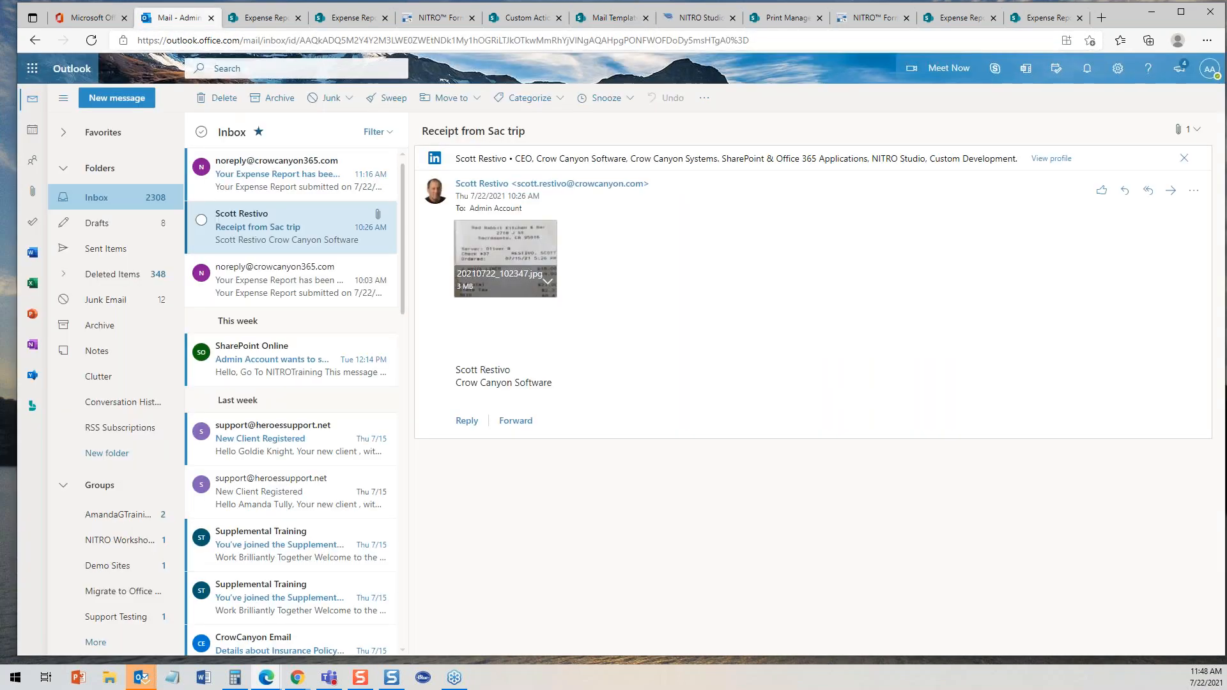
pyautogui.click(272, 179)
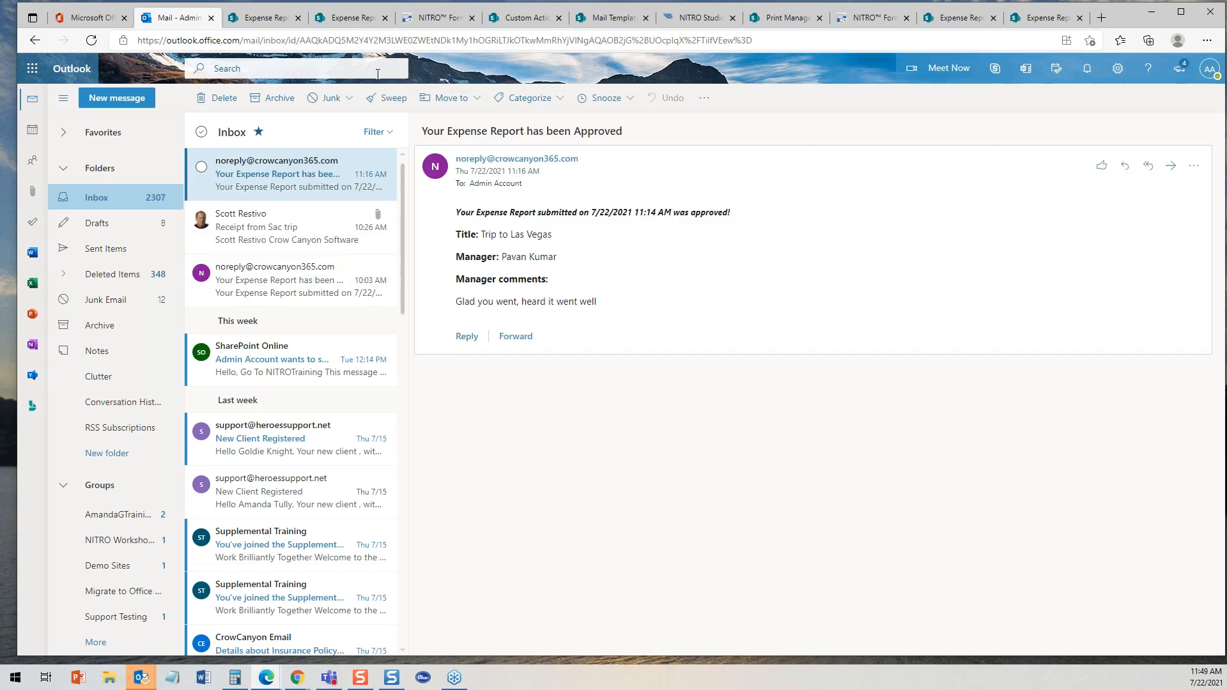
# - Close the mail templates tab and cancel out of the Send Mail action dialog
pyautogui.click(610, 18)
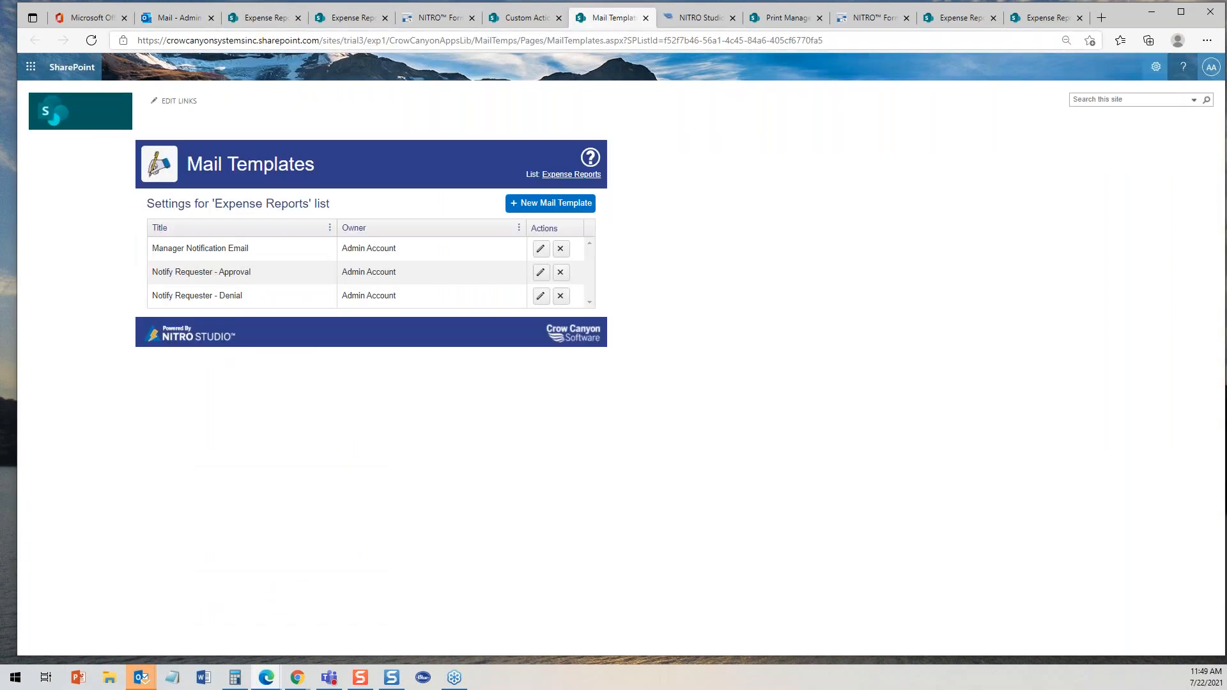
pyautogui.click(645, 18)
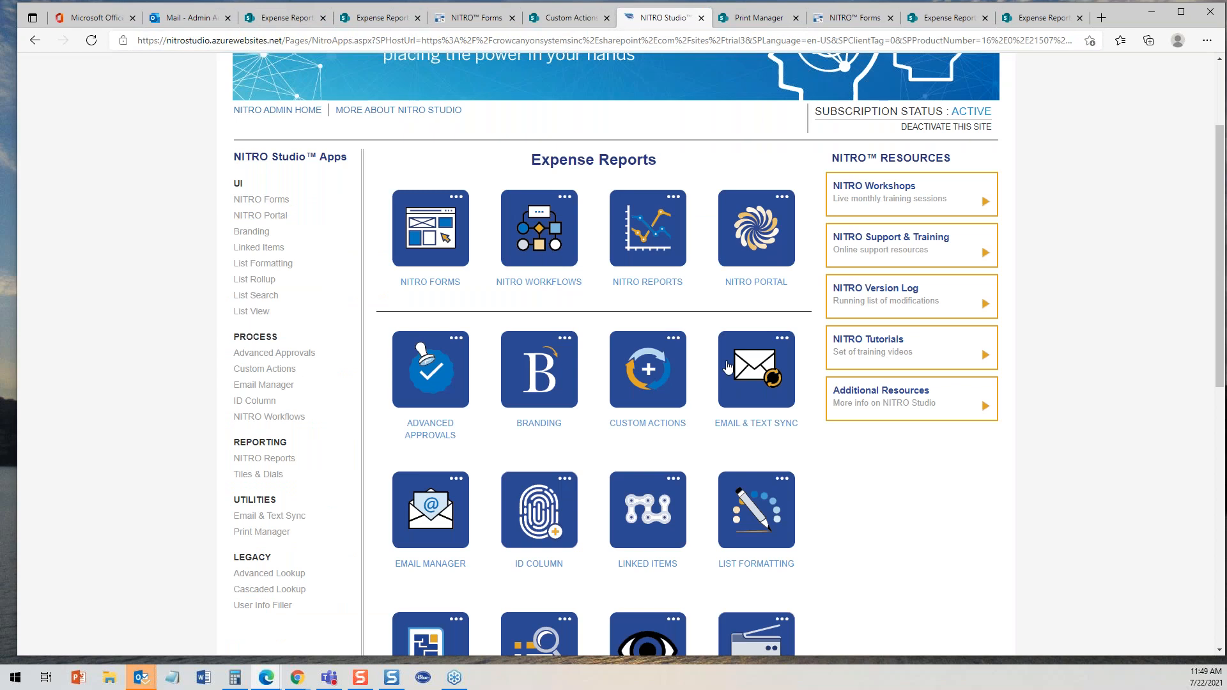
pyautogui.click(583, 25)
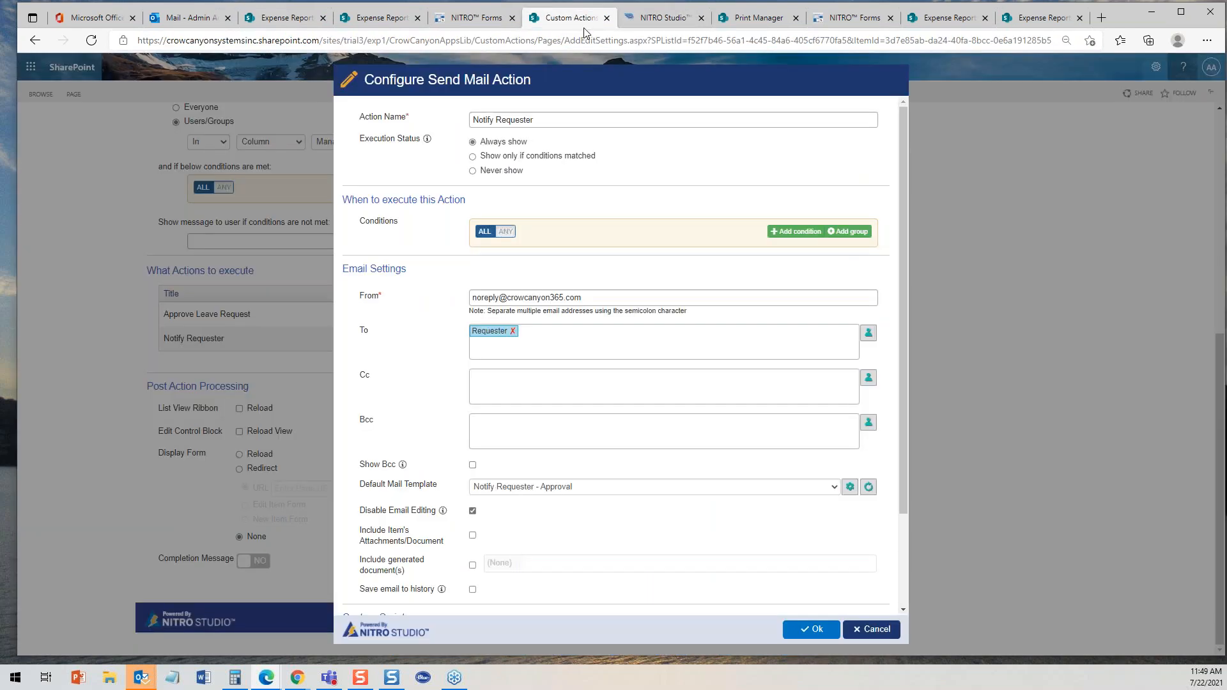
pyautogui.click(864, 632)
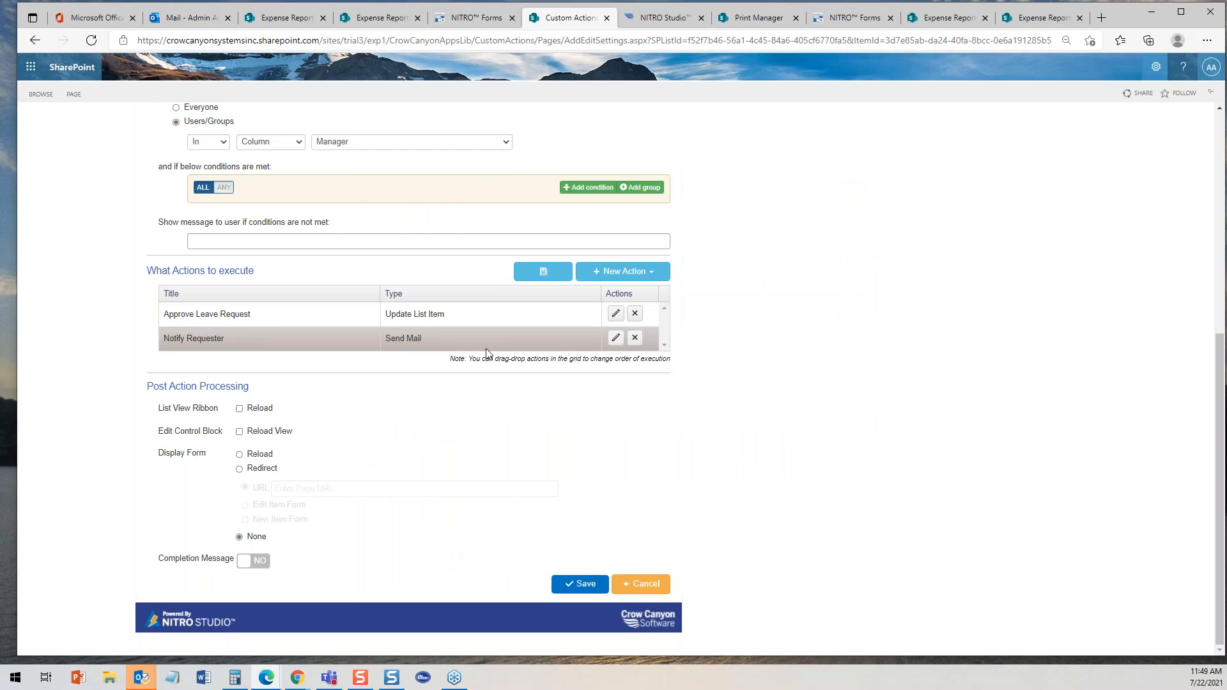
# - Browse the New Action options for the custom action, including the Microsoft Teams actions
pyautogui.click(623, 271)
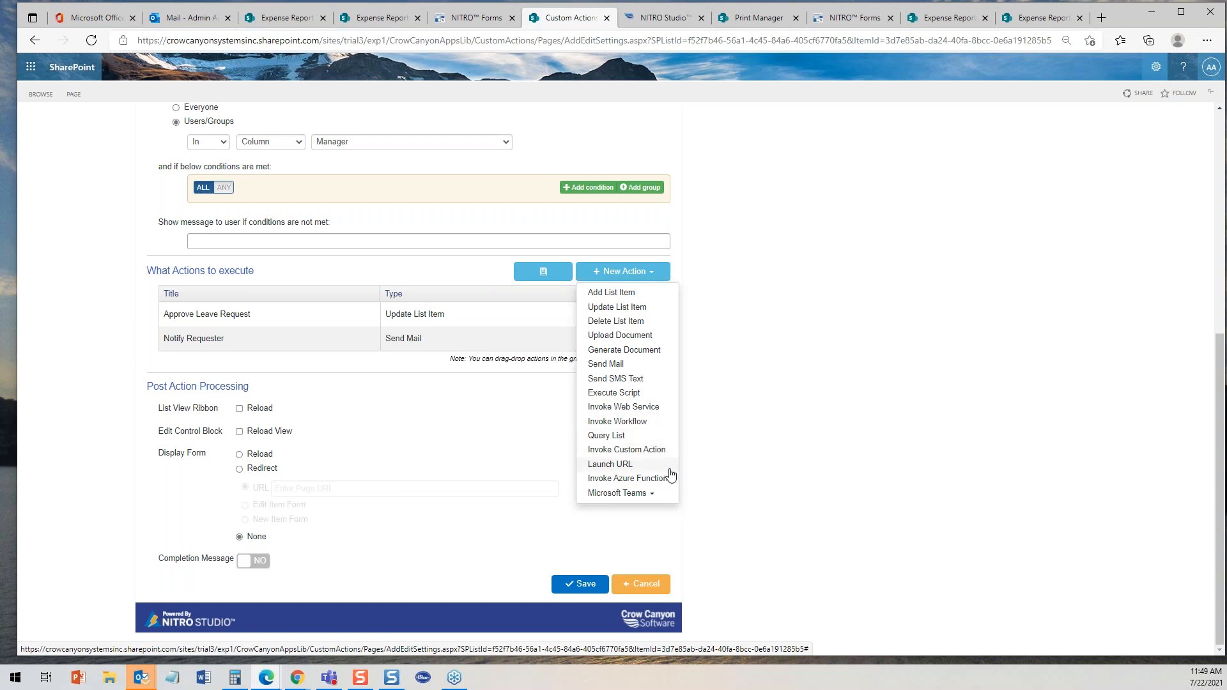
pyautogui.click(659, 494)
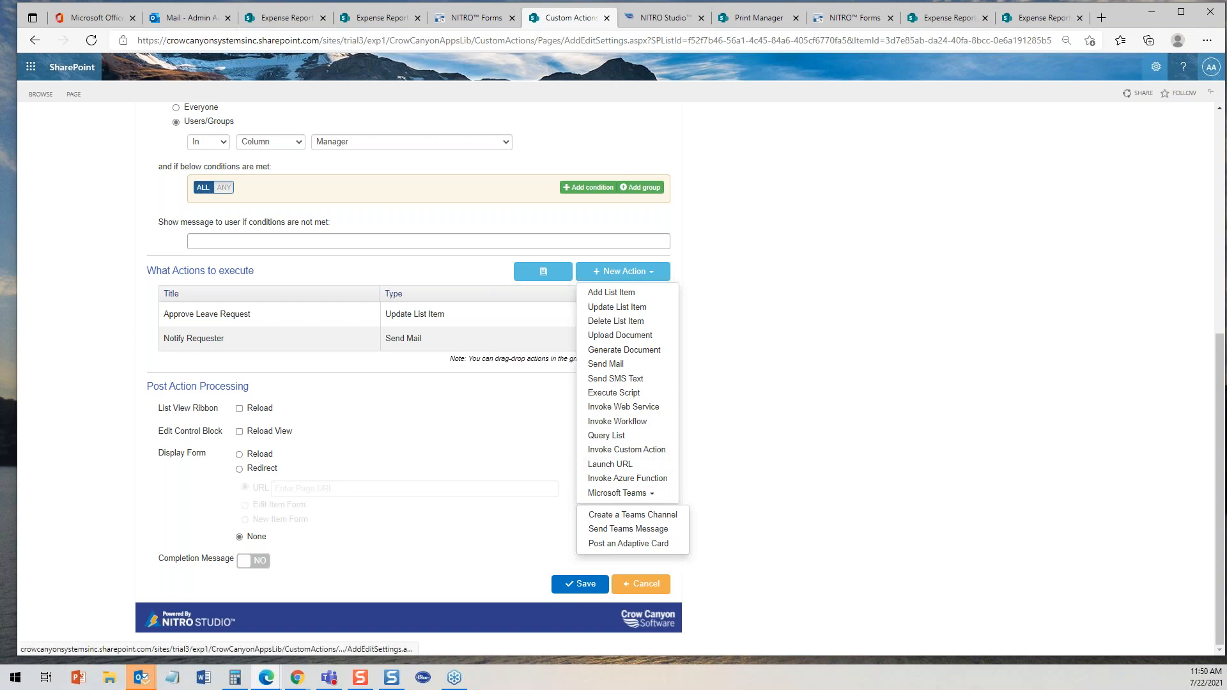
pyautogui.click(666, 495)
pyautogui.click(652, 498)
pyautogui.click(651, 497)
pyautogui.click(647, 497)
pyautogui.click(647, 496)
pyautogui.click(652, 498)
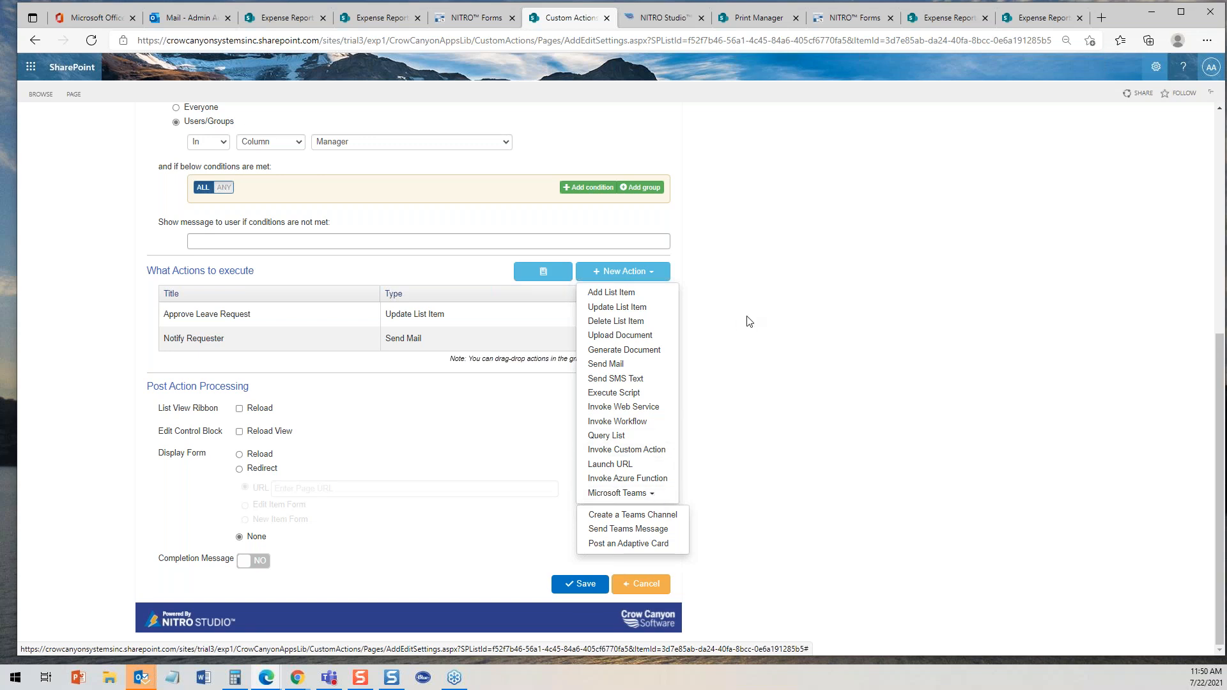
pyautogui.moveTo(1222, 374); pyautogui.dragTo(1223, 106)
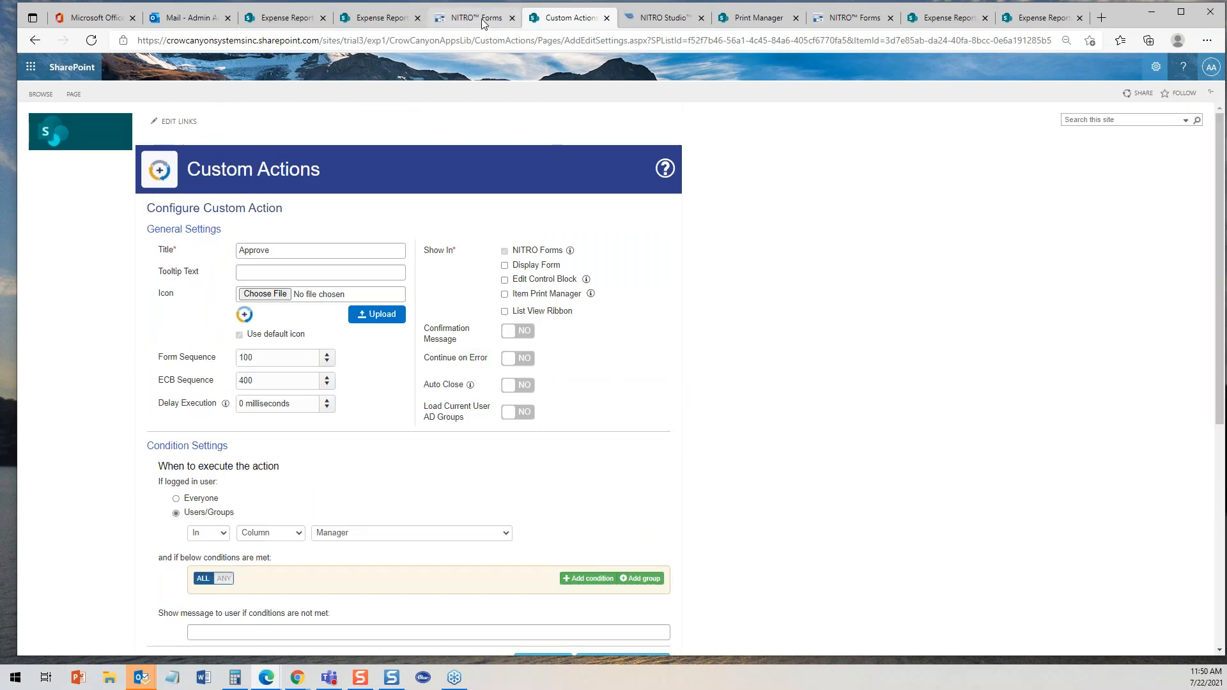
pyautogui.click(673, 22)
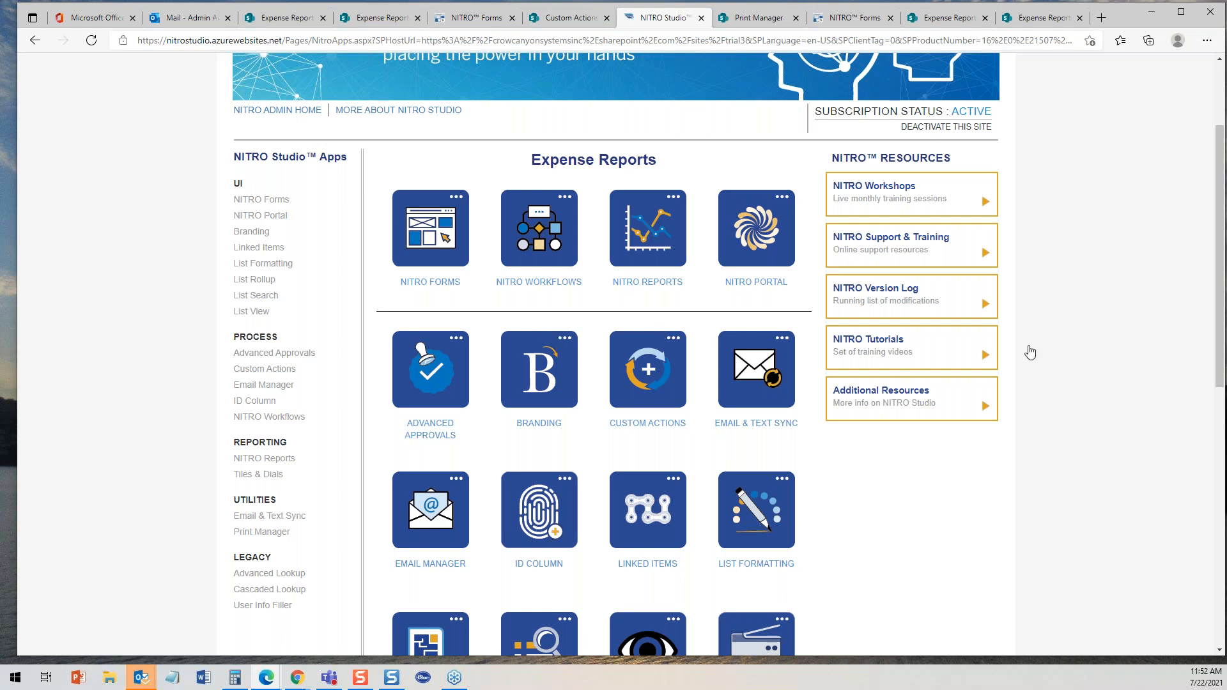
pyautogui.moveTo(1221, 306); pyautogui.dragTo(1223, 242)
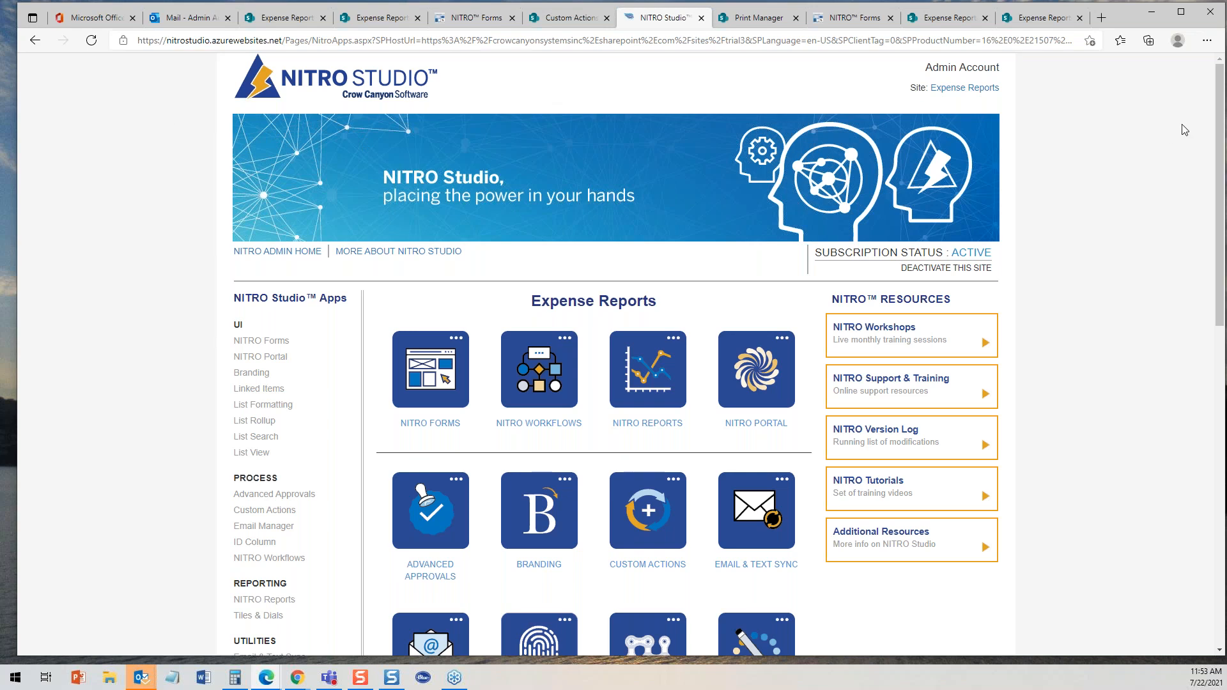
pyautogui.moveTo(1219, 126); pyautogui.dragTo(1128, 137)
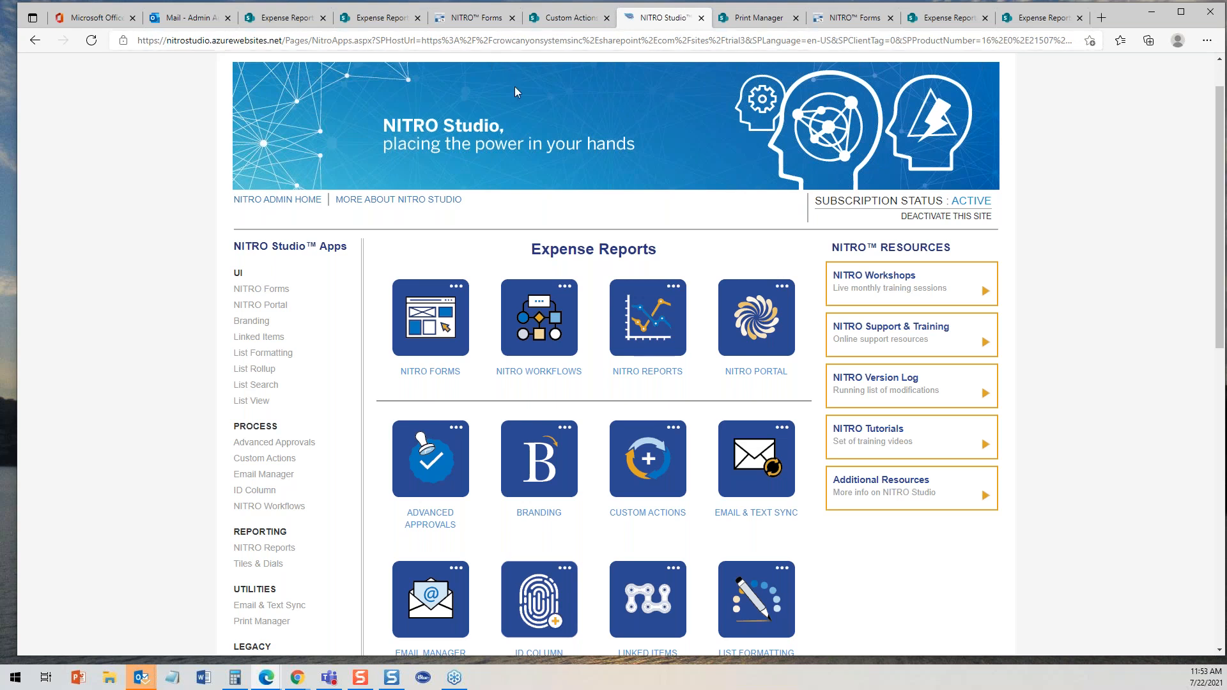
pyautogui.moveTo(1221, 129); pyautogui.dragTo(1223, 105)
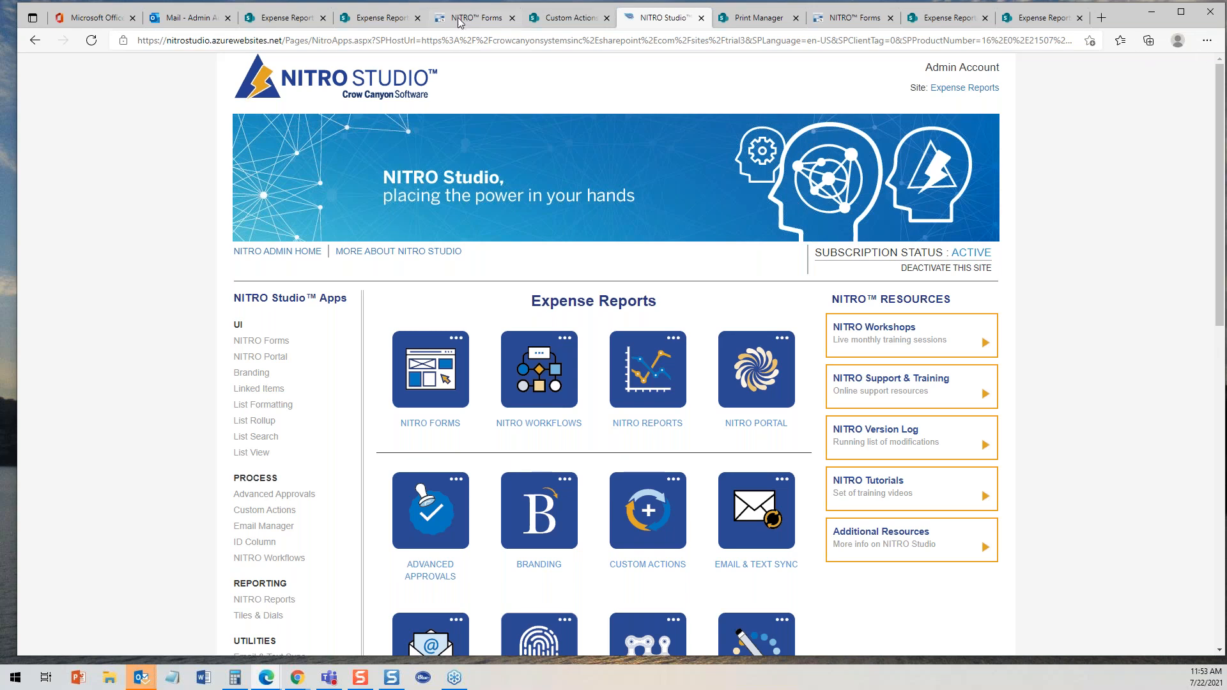
# - View the Management Reports chart page and then the Expense Reports list on the SharePoint site
pyautogui.click(380, 18)
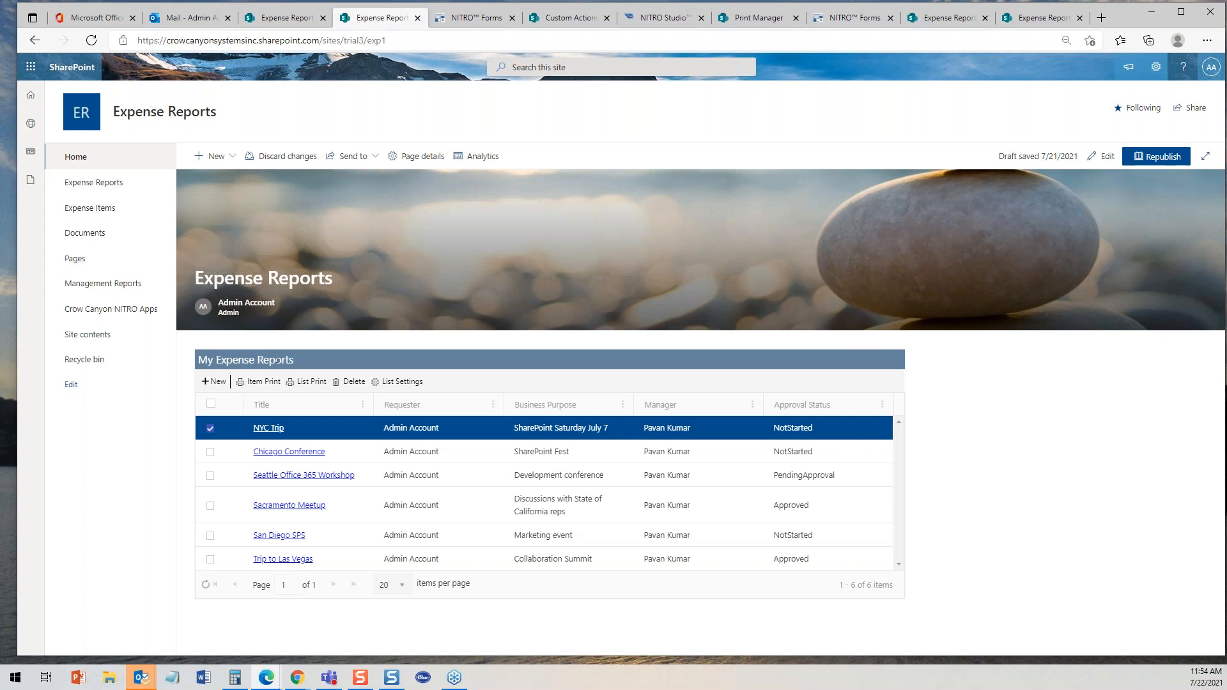
pyautogui.click(118, 291)
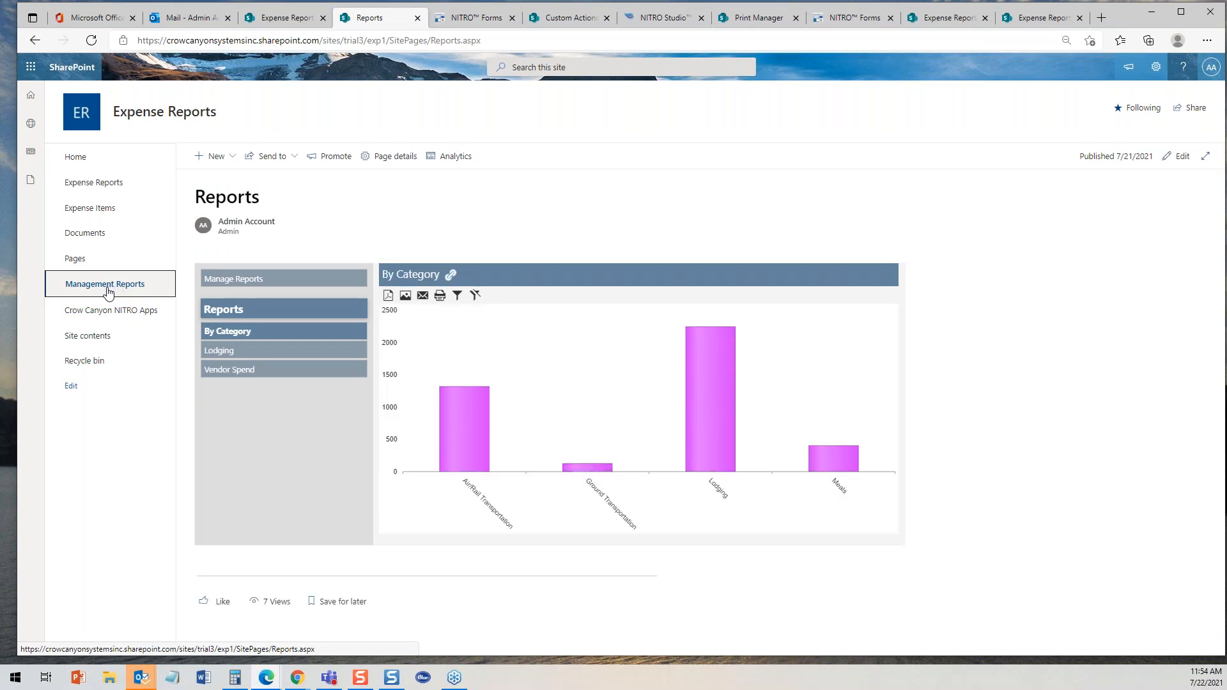
pyautogui.click(90, 185)
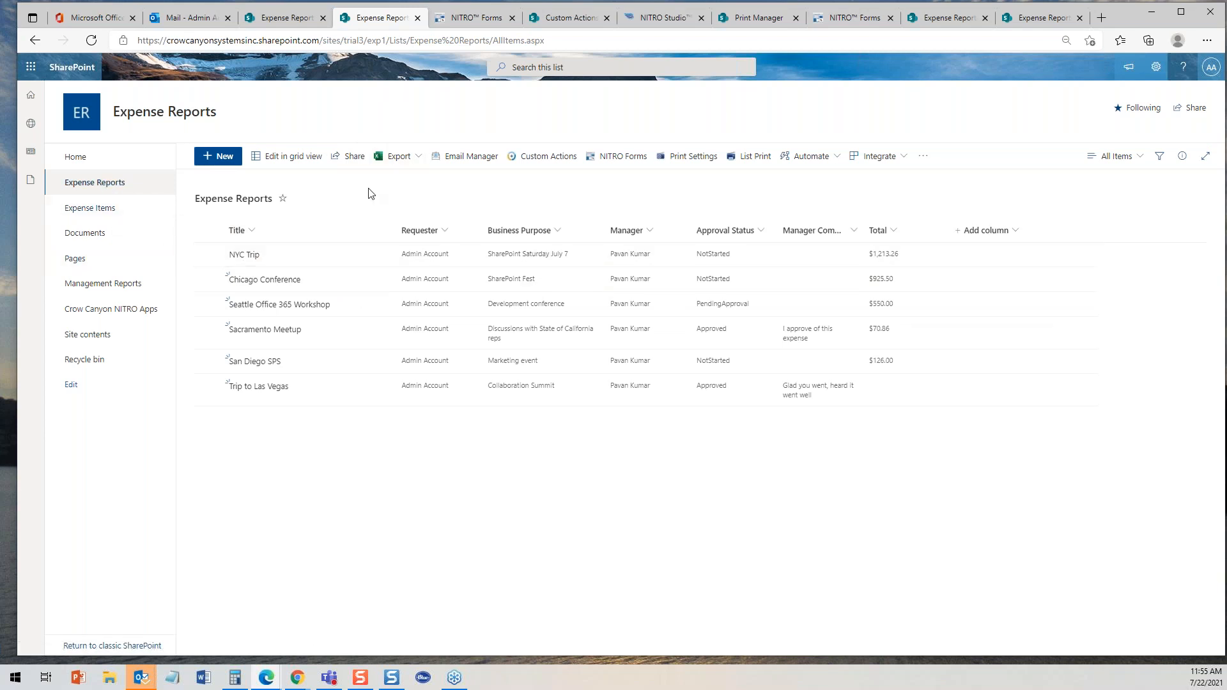
# - Browse the form designer's Actions, Form Settings, Advanced and Form Controls panels and the Create Column options
pyautogui.click(473, 17)
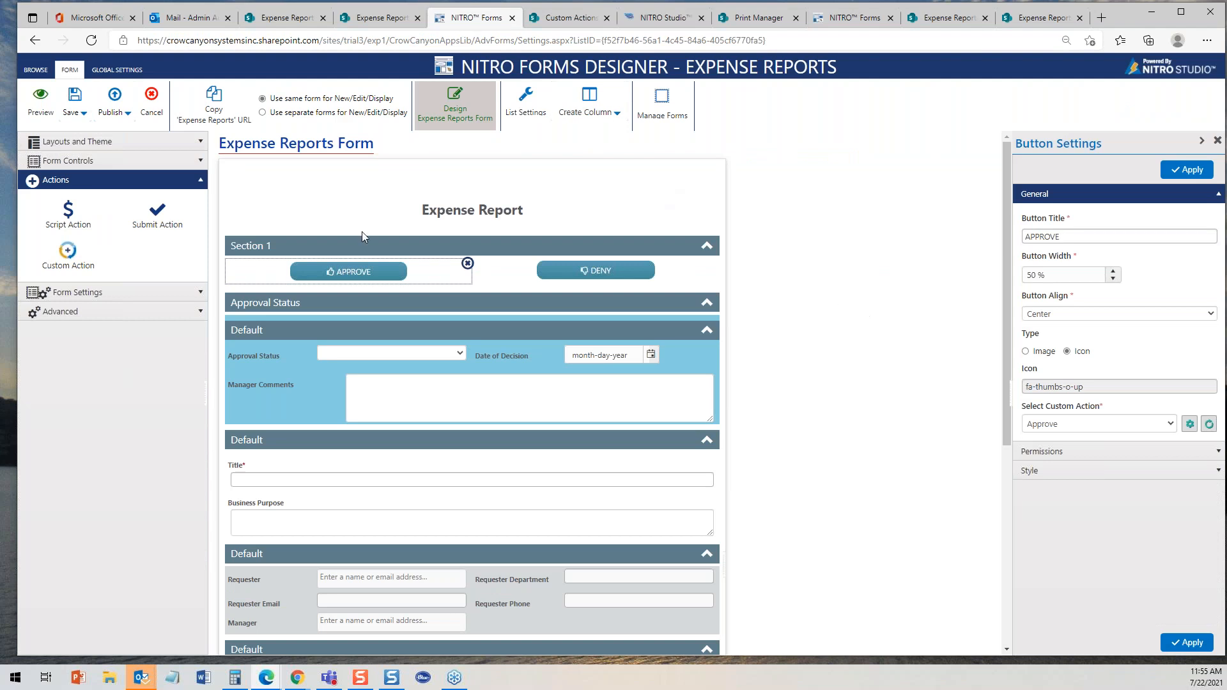
pyautogui.click(200, 182)
pyautogui.click(200, 201)
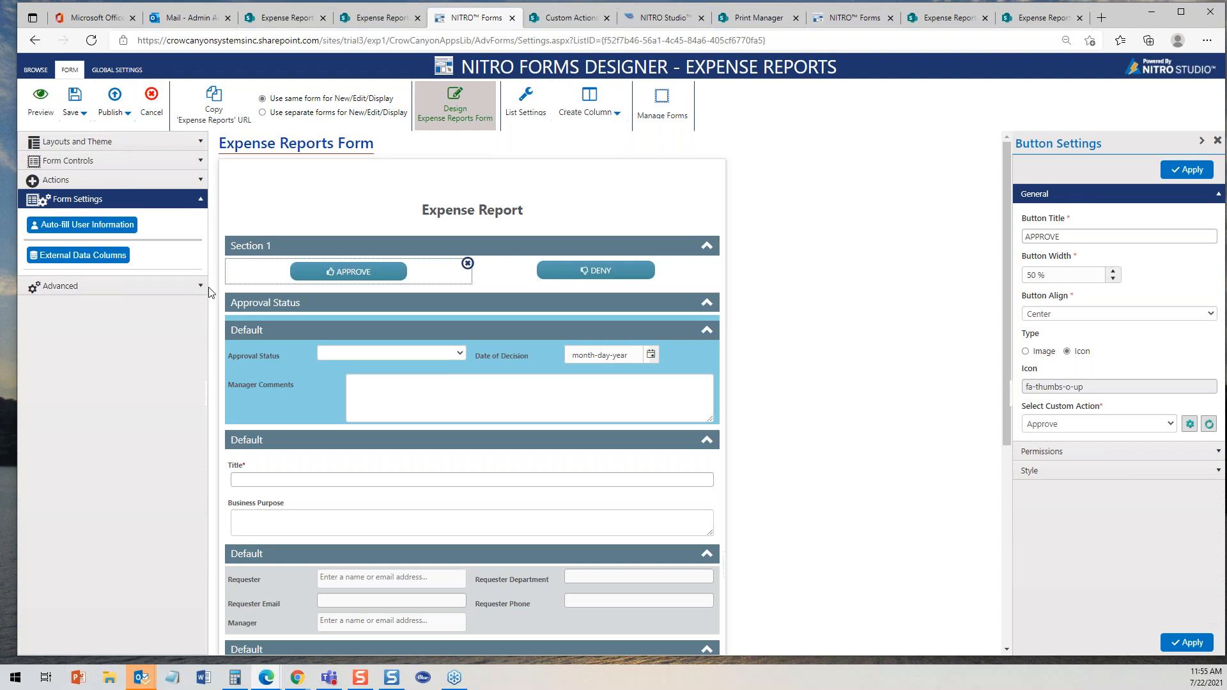
pyautogui.click(200, 286)
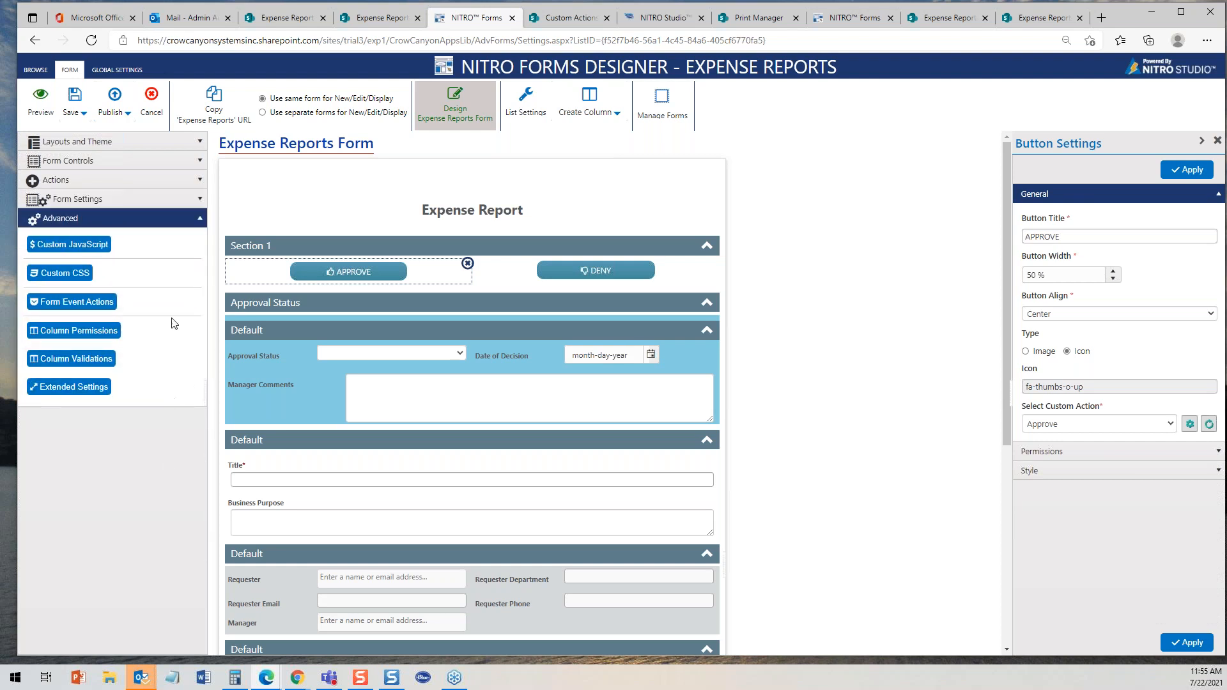
pyautogui.click(199, 161)
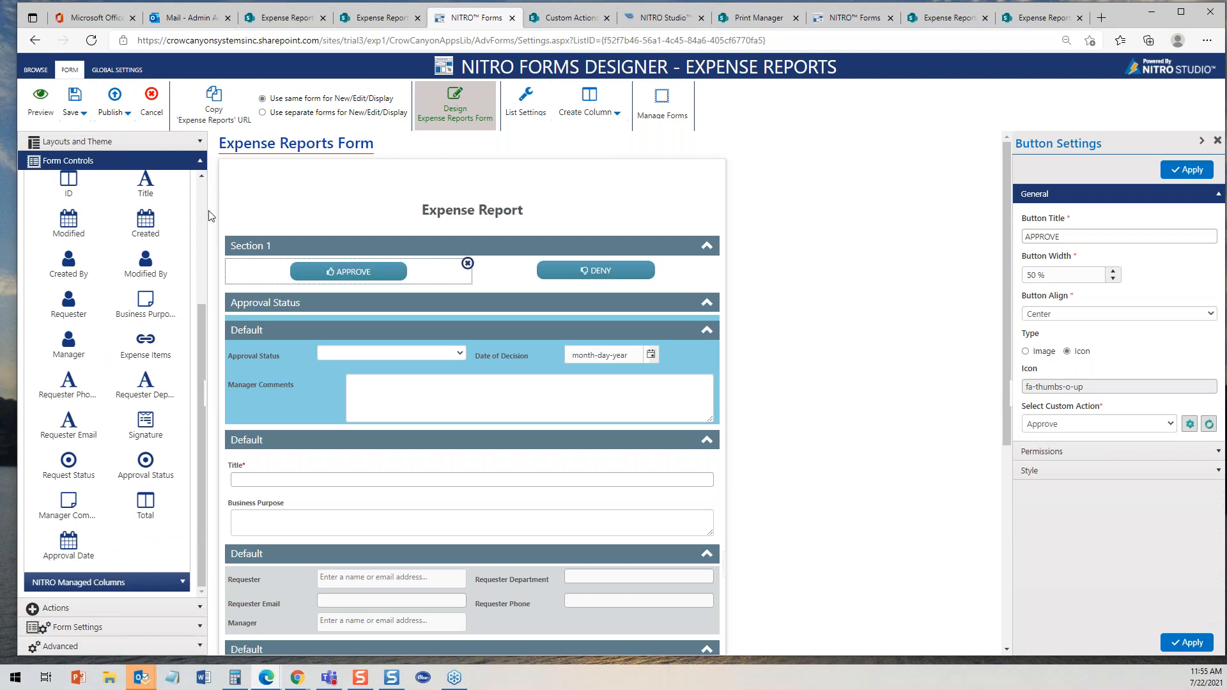
pyautogui.scroll(3, 204, 192)
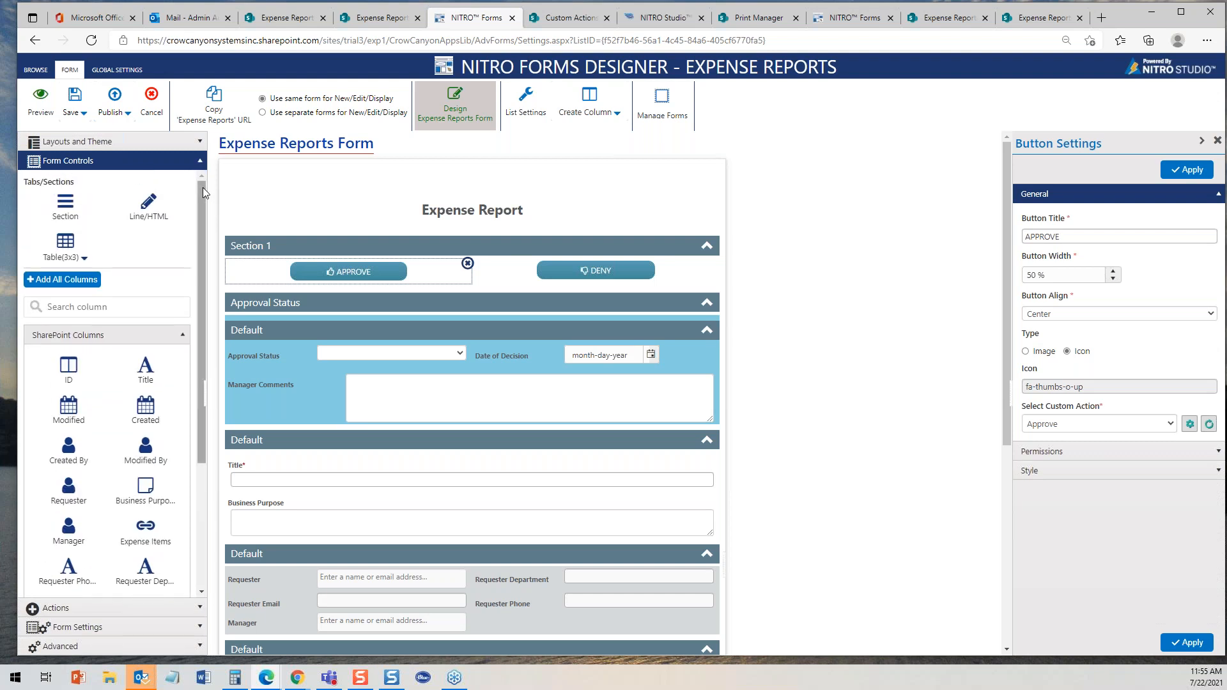
pyautogui.click(618, 115)
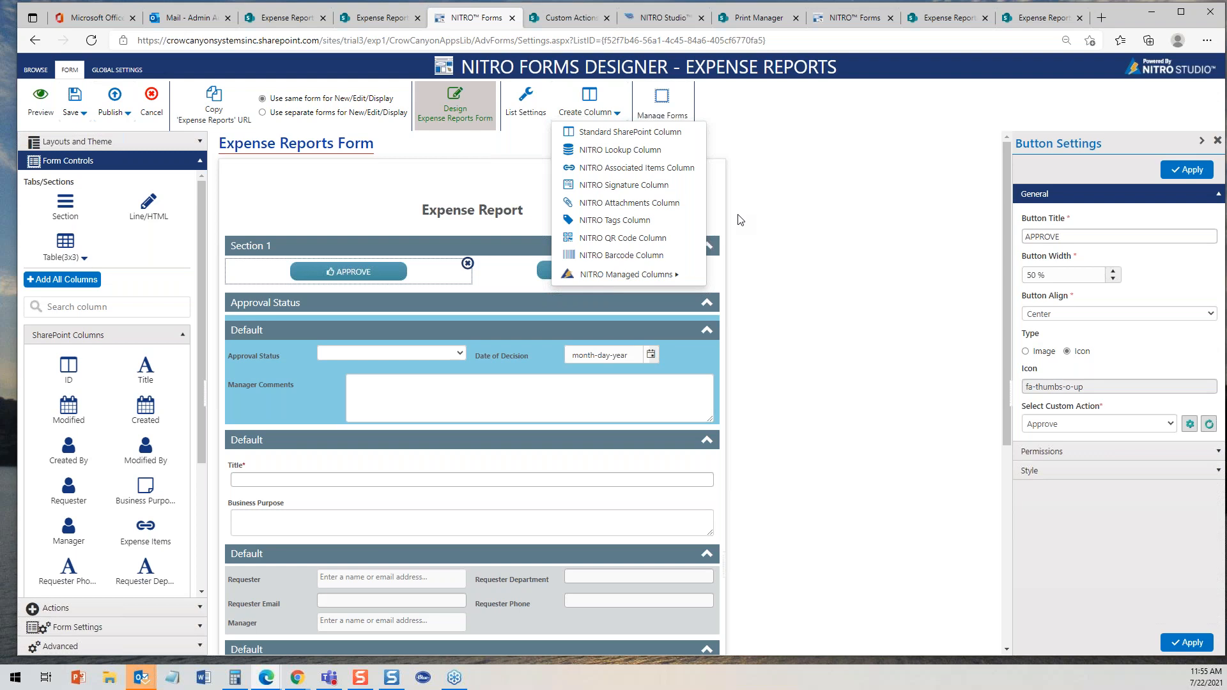
pyautogui.click(199, 160)
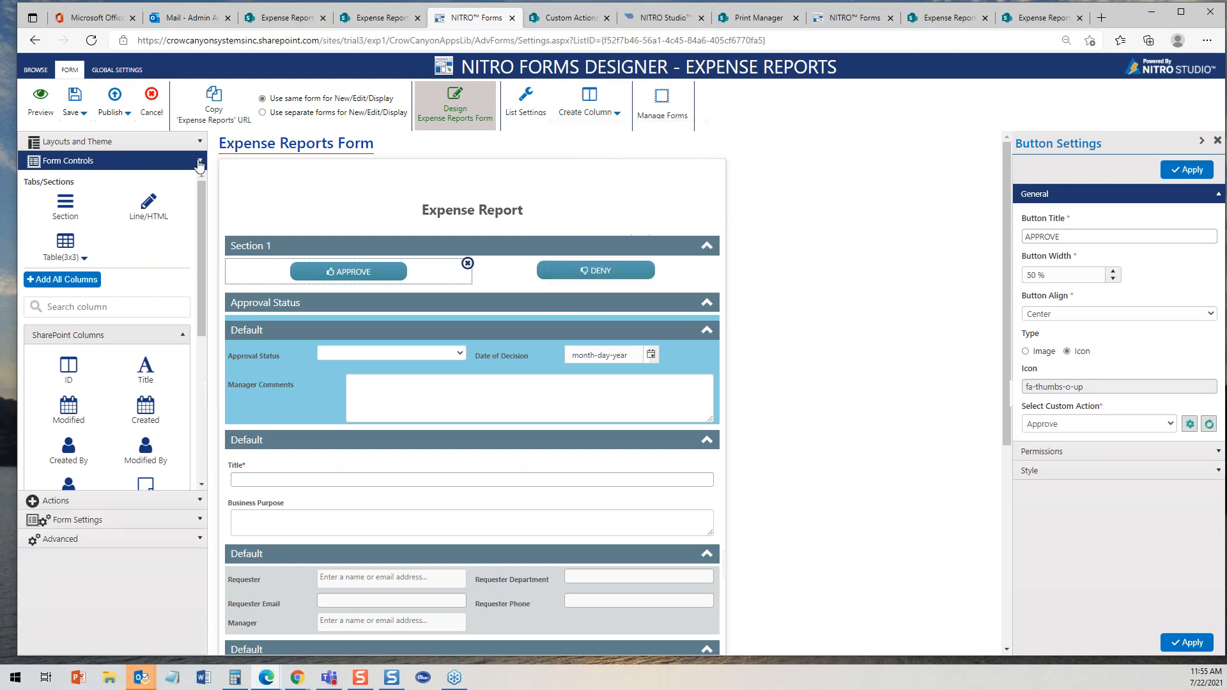
pyautogui.click(199, 218)
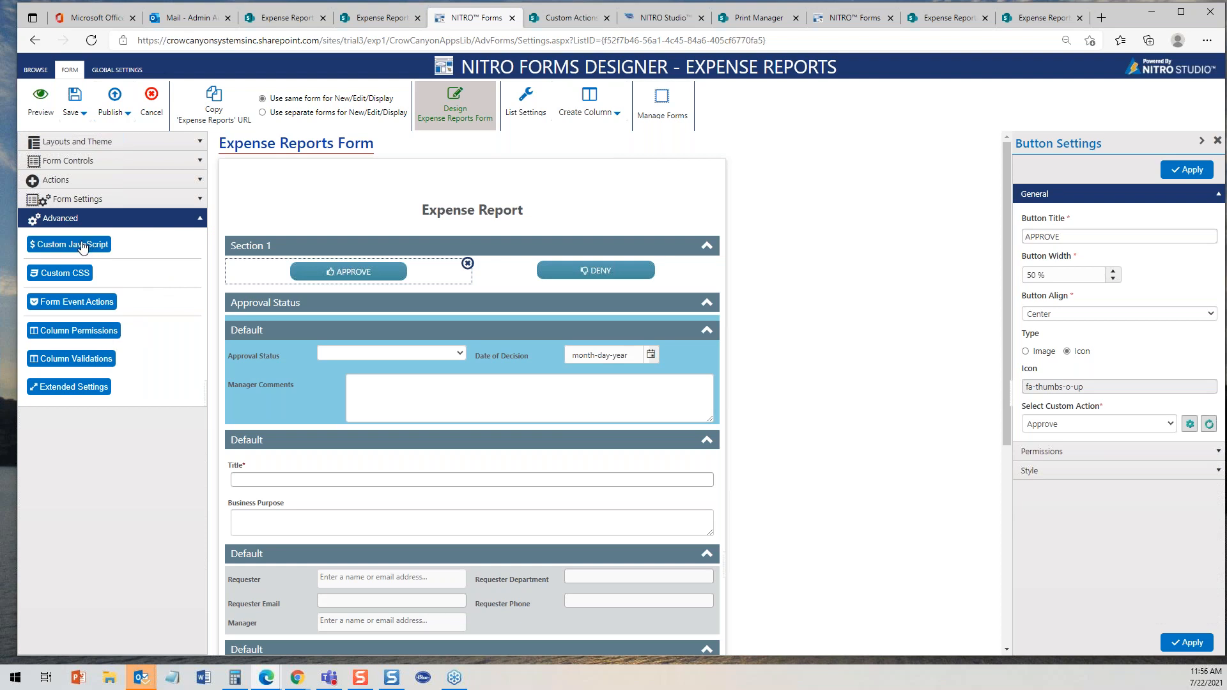
pyautogui.click(202, 180)
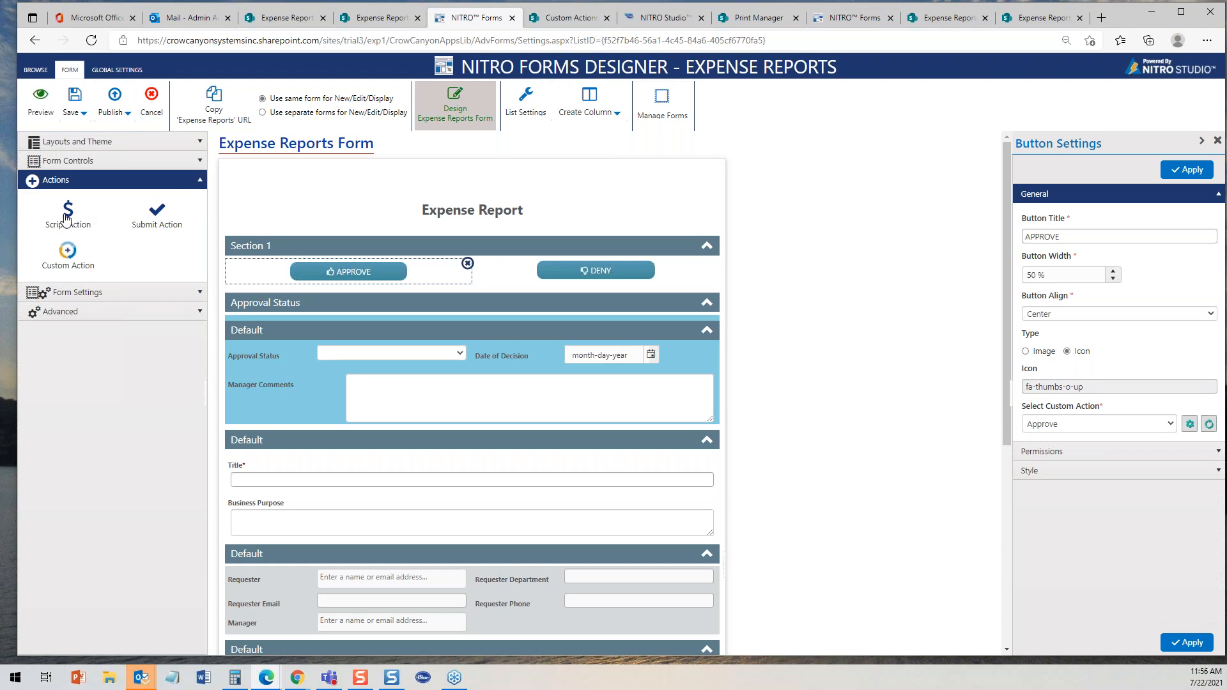
# - Add a Script Action button below the Title field, open its custom script editor, then remove the button
pyautogui.moveTo(75, 218); pyautogui.dragTo(615, 516)
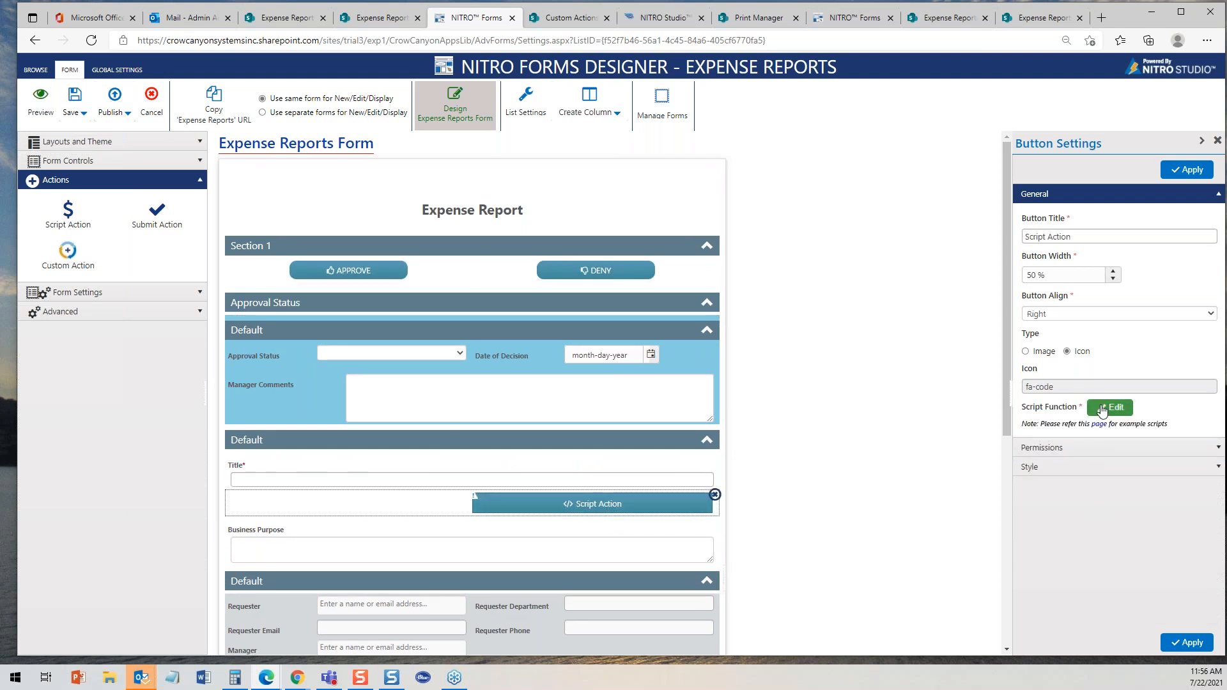
pyautogui.click(1110, 407)
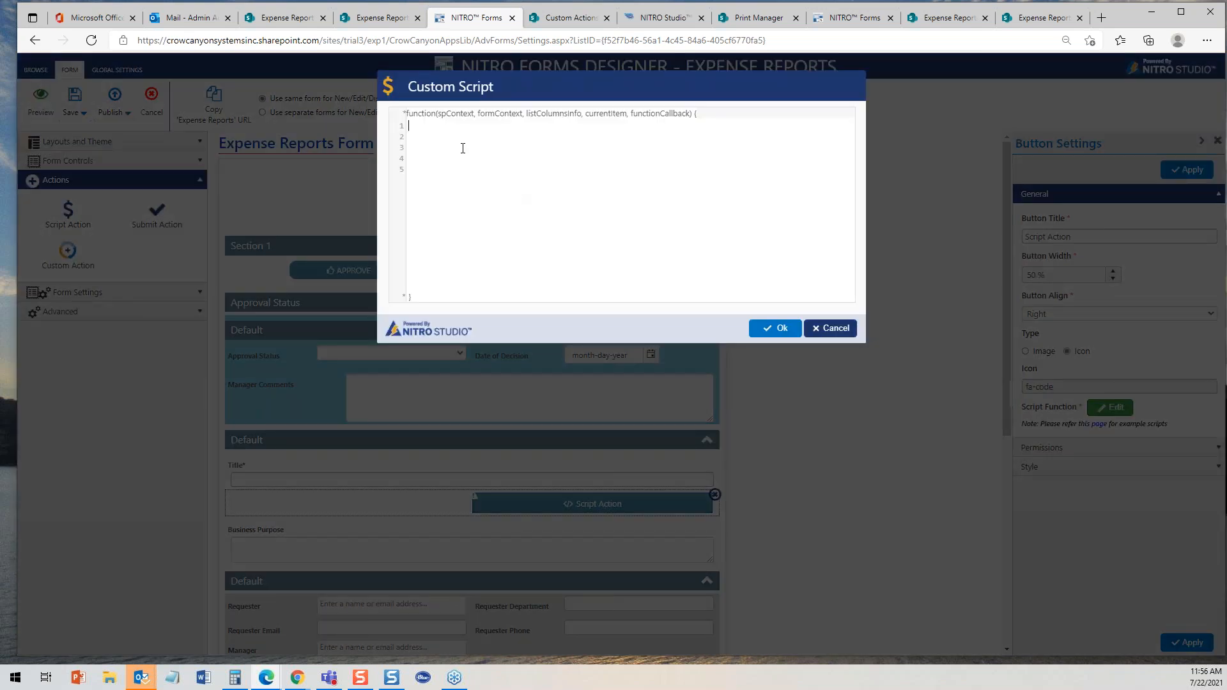
pyautogui.click(408, 139)
pyautogui.click(848, 327)
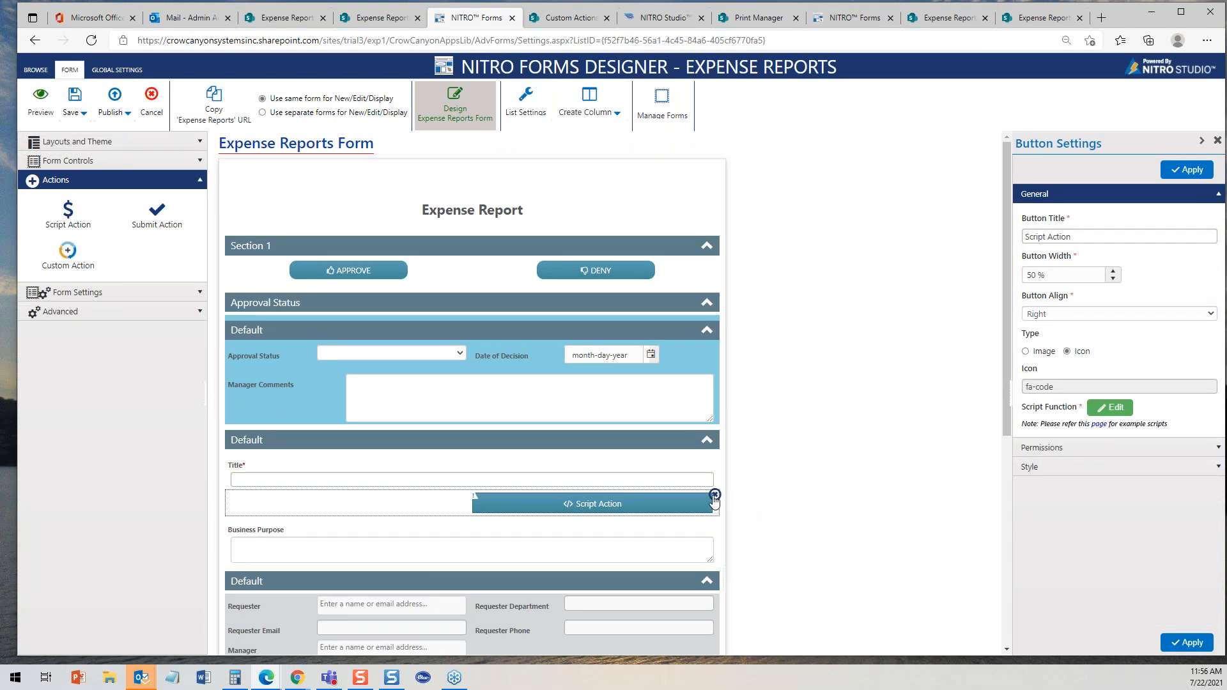
pyautogui.click(715, 495)
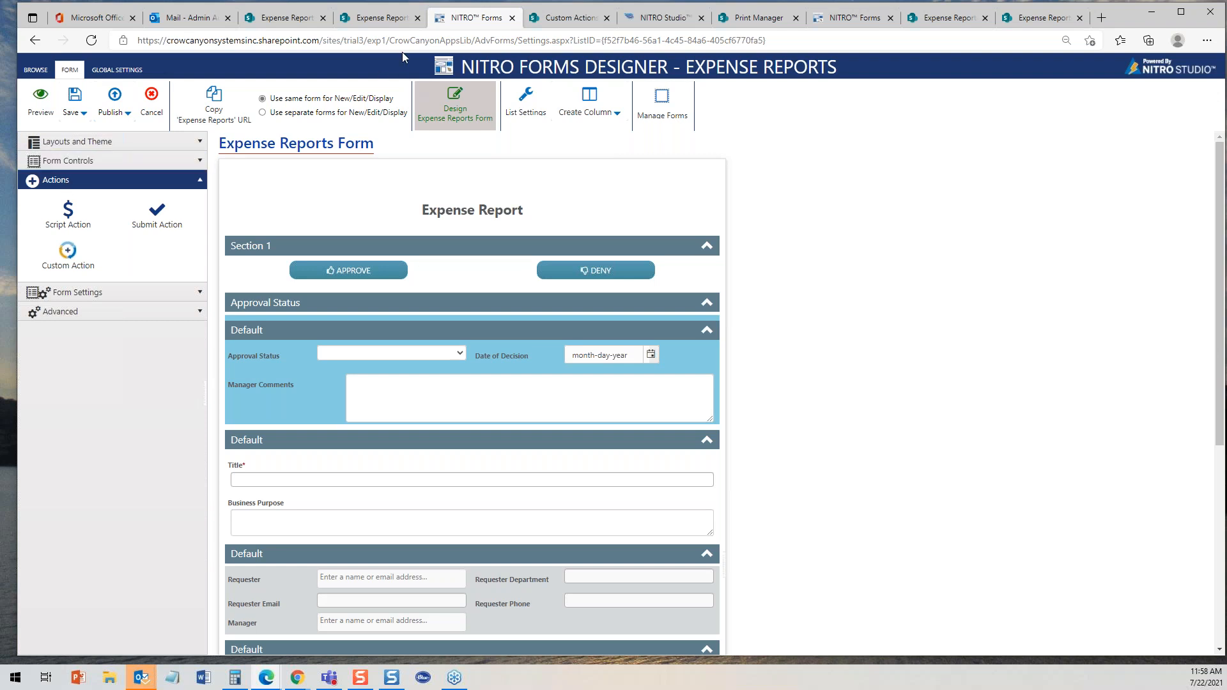
# - Open the Expense Report Printout 1 item print template and review its settings and header without saving
pyautogui.click(756, 14)
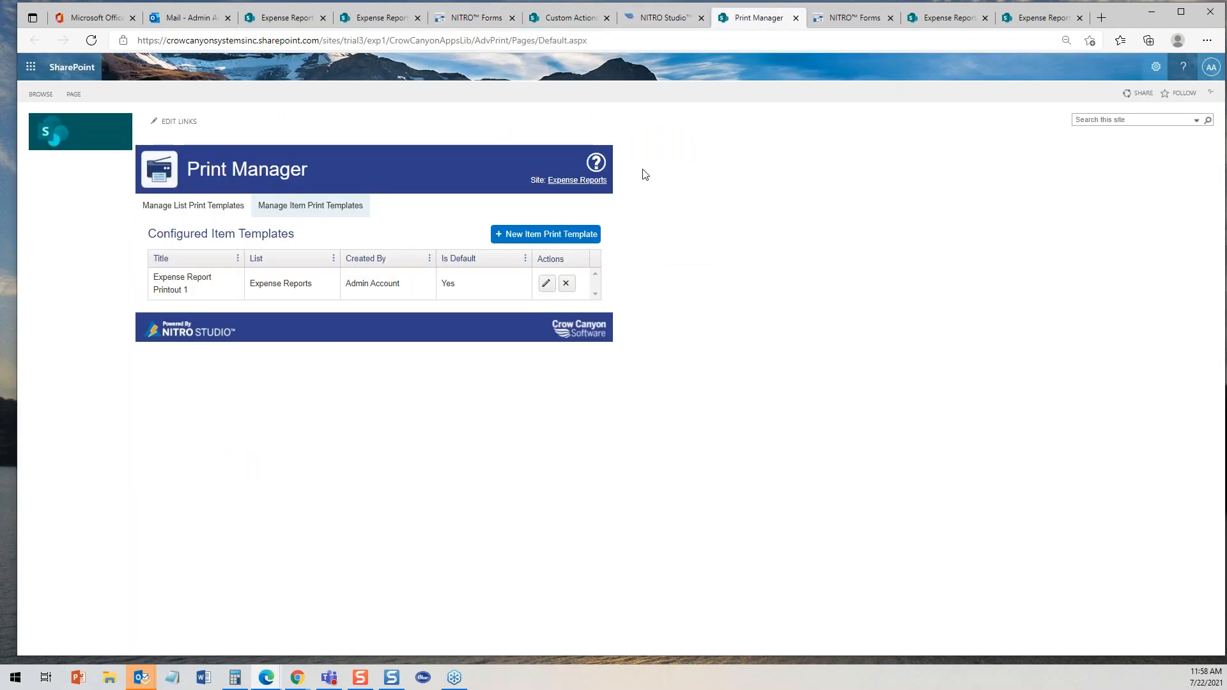
pyautogui.click(546, 284)
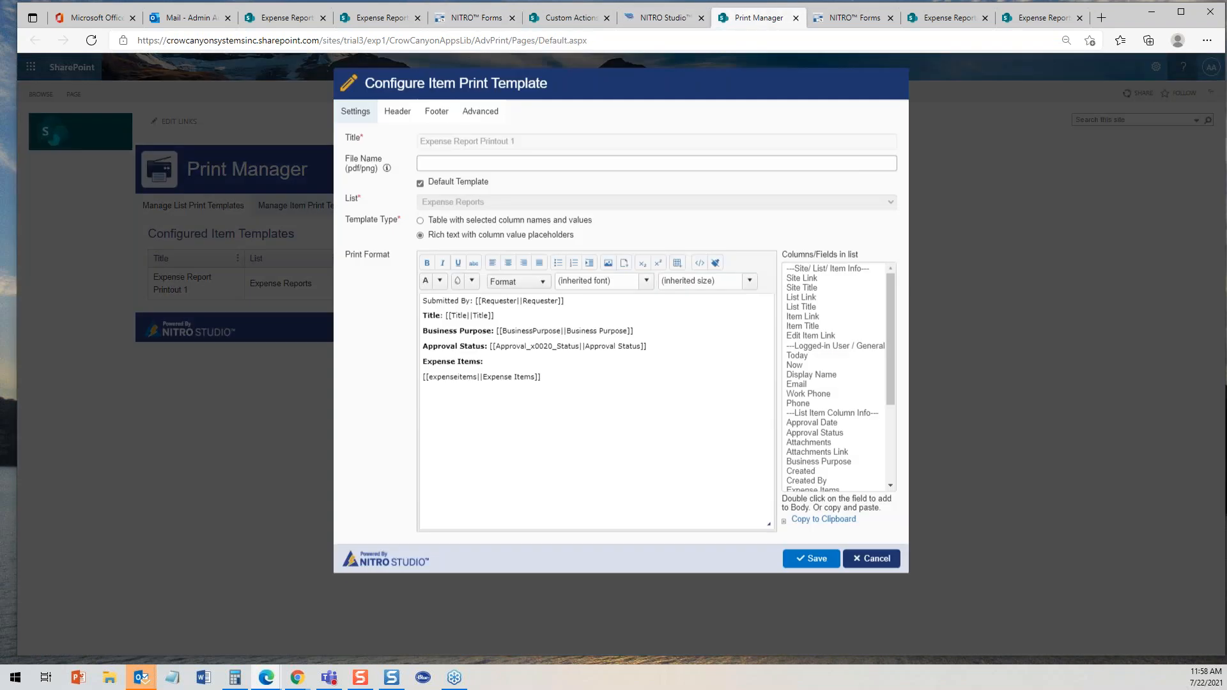
pyautogui.click(397, 113)
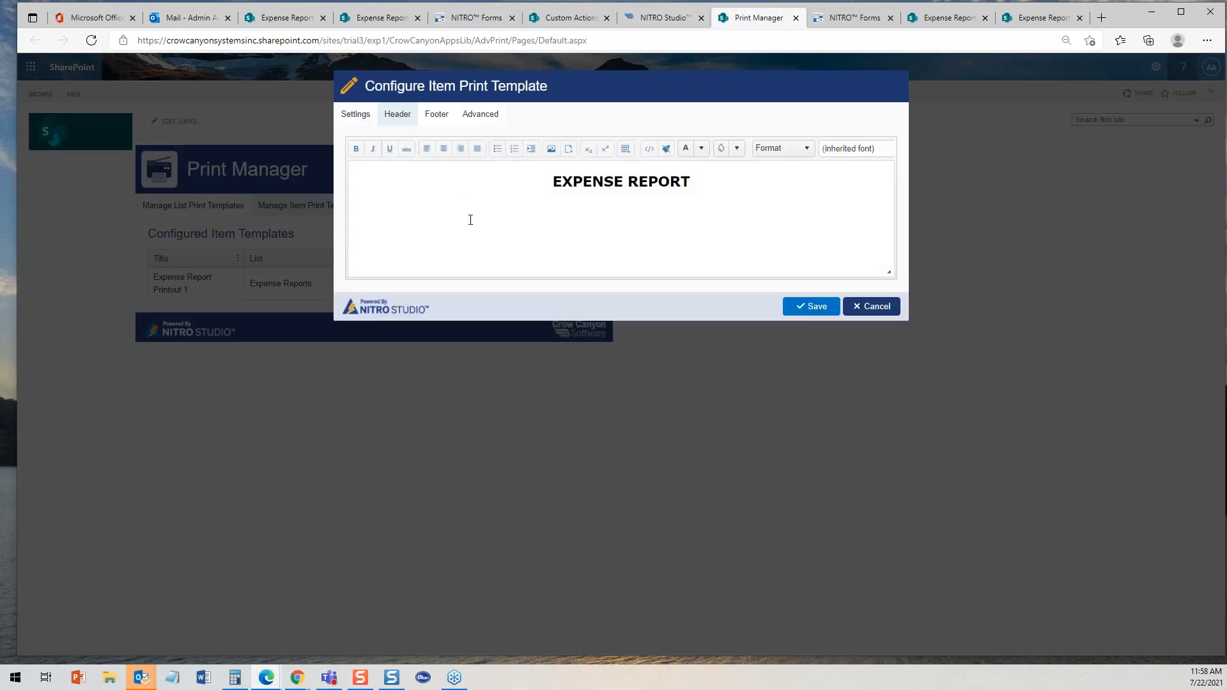
pyautogui.click(570, 226)
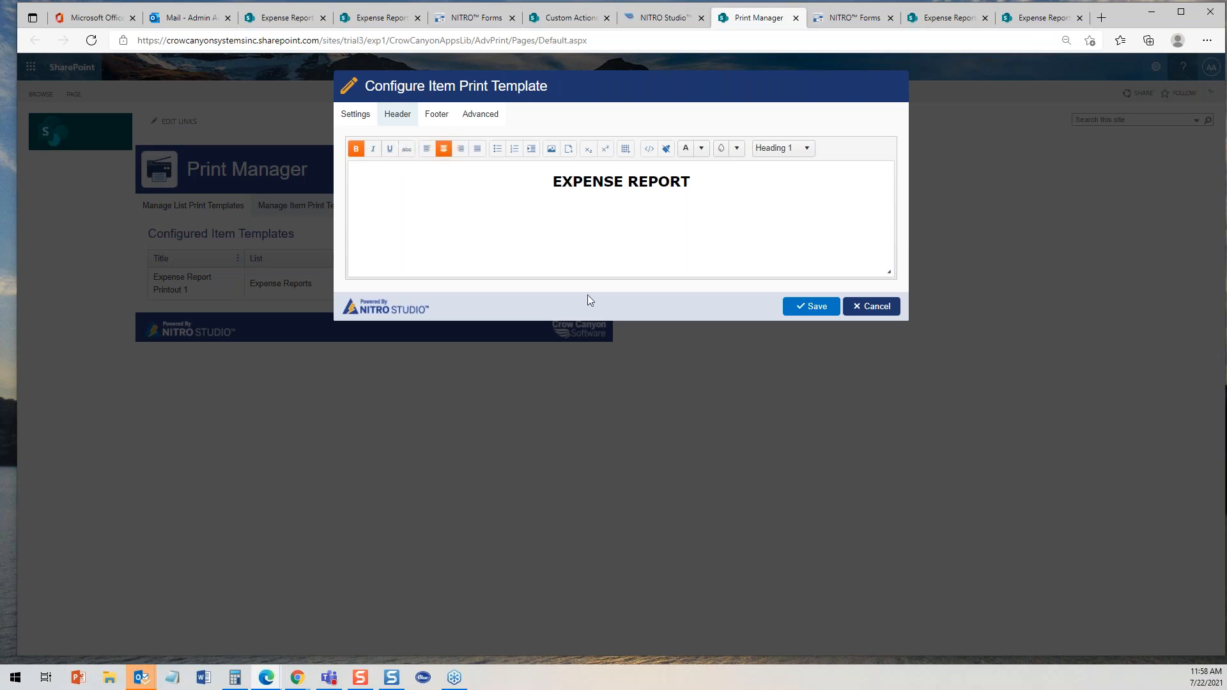
pyautogui.click(871, 306)
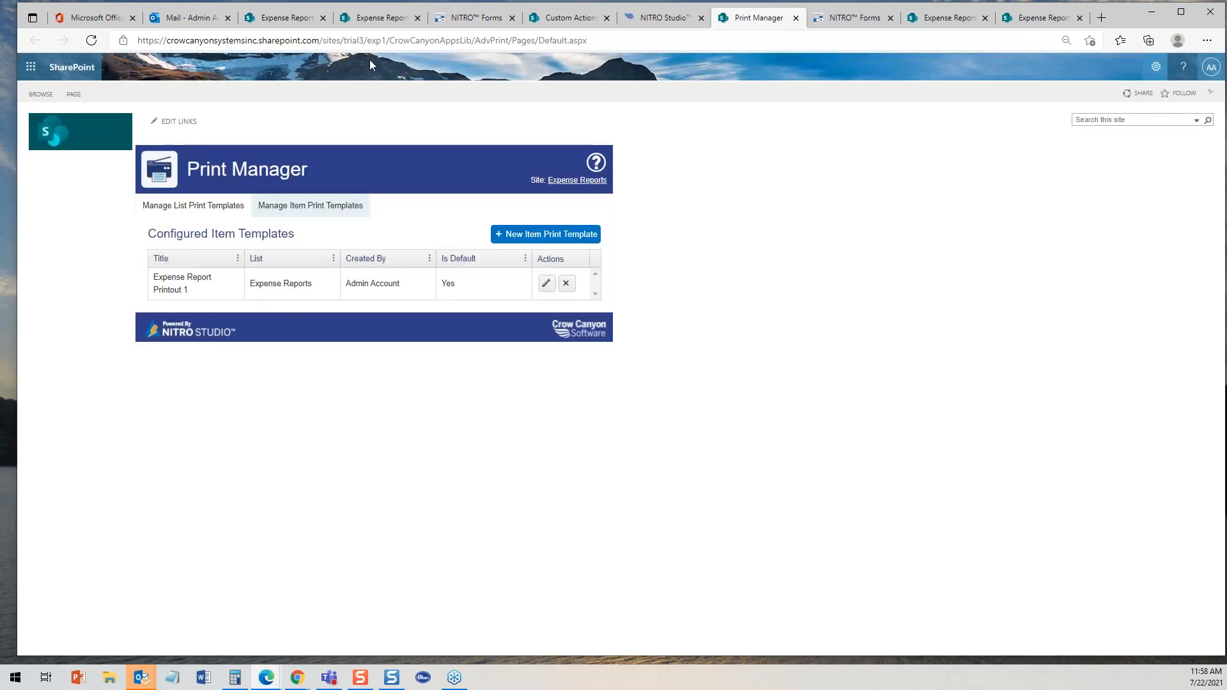
# - Select the Expense Report heading on the form to review its Line/HTML settings
pyautogui.click(382, 18)
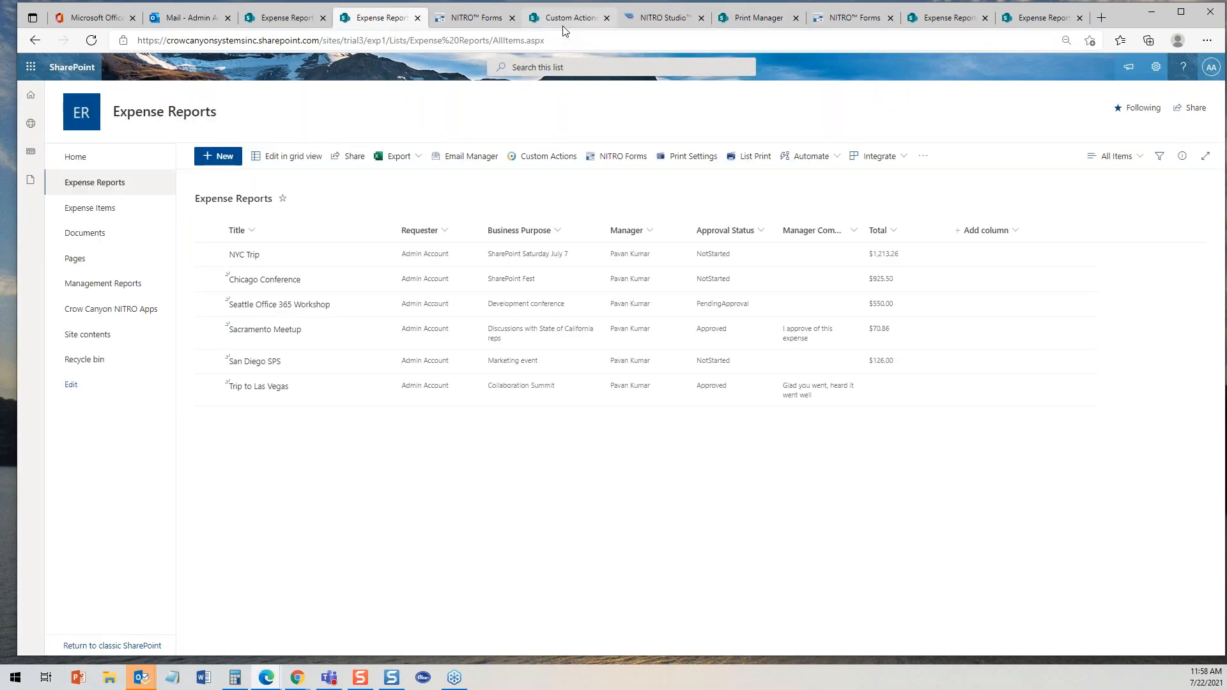
pyautogui.click(492, 18)
pyautogui.click(473, 211)
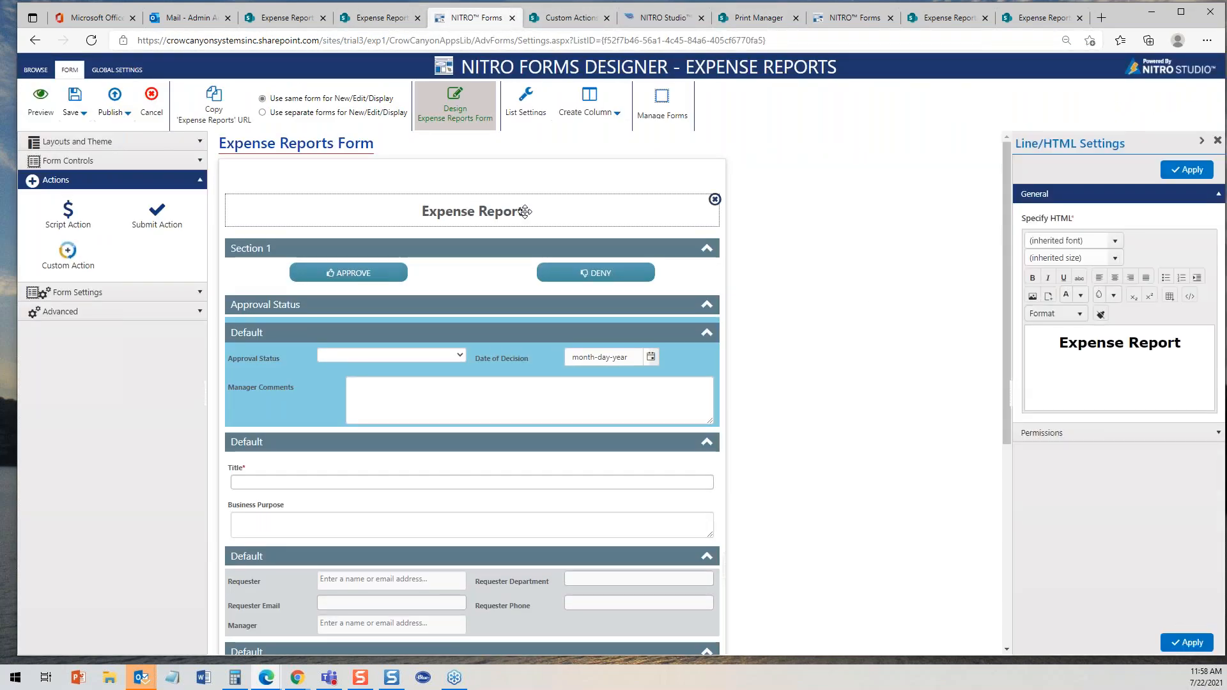
pyautogui.click(1147, 374)
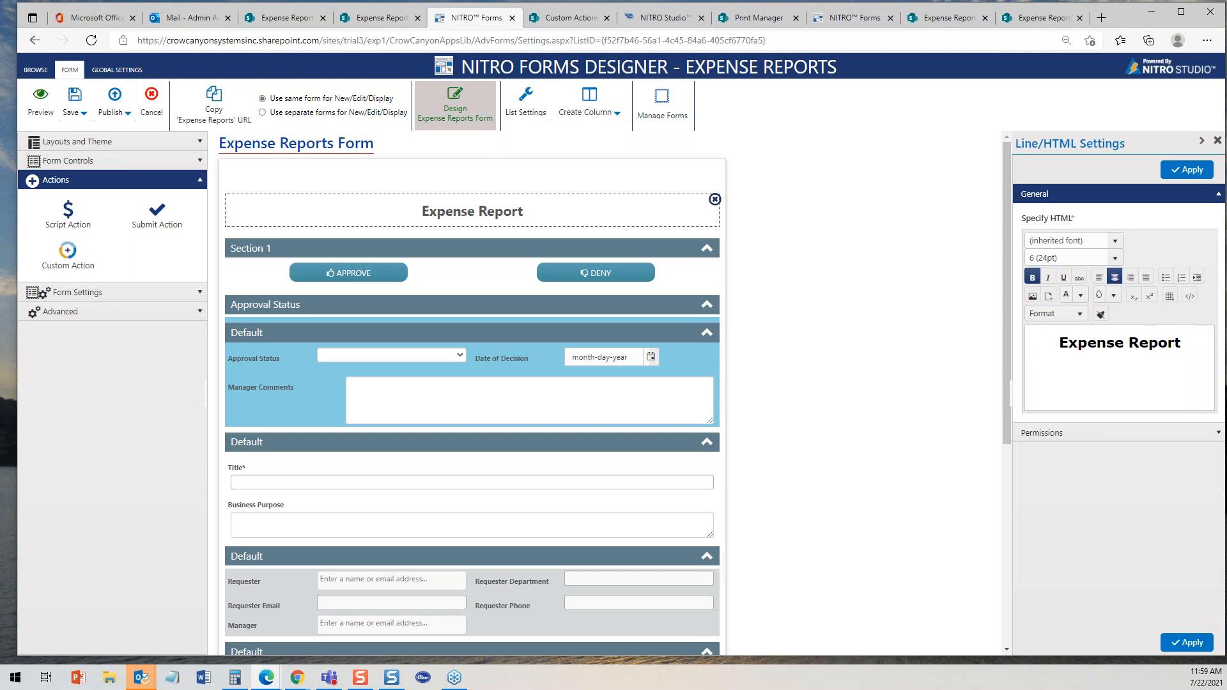
# - Cancel the open Expense Items new-item dialog and switch to the Expense Items list
pyautogui.click(281, 21)
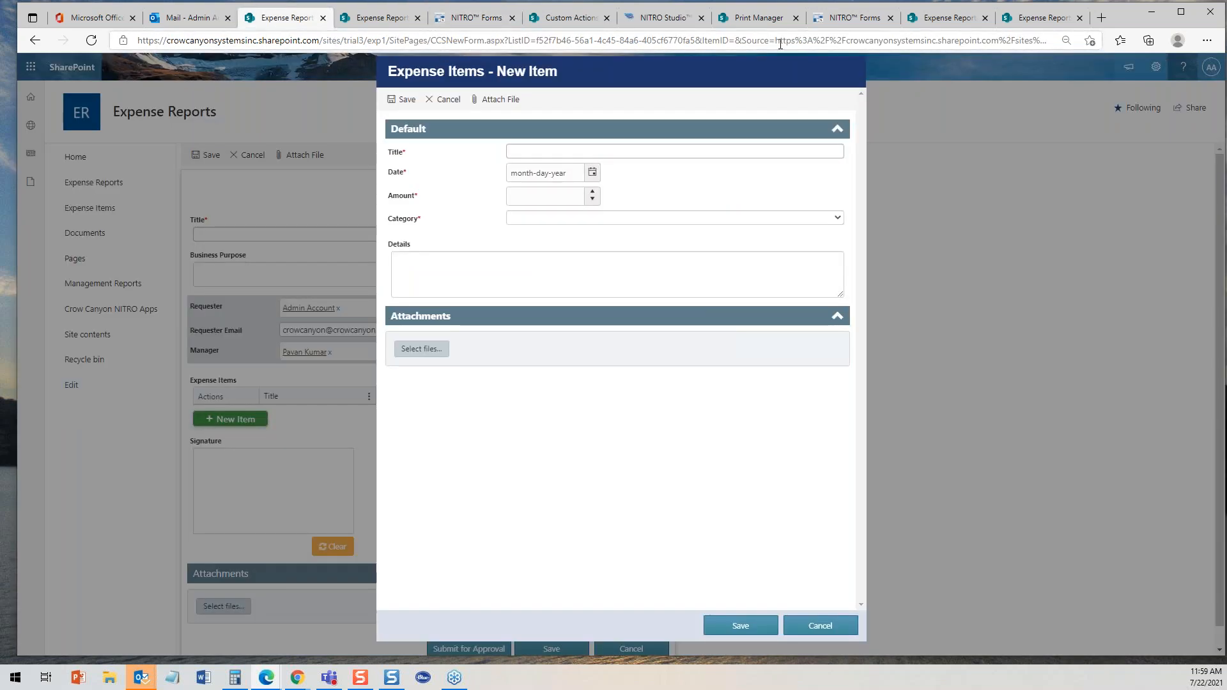
pyautogui.click(833, 629)
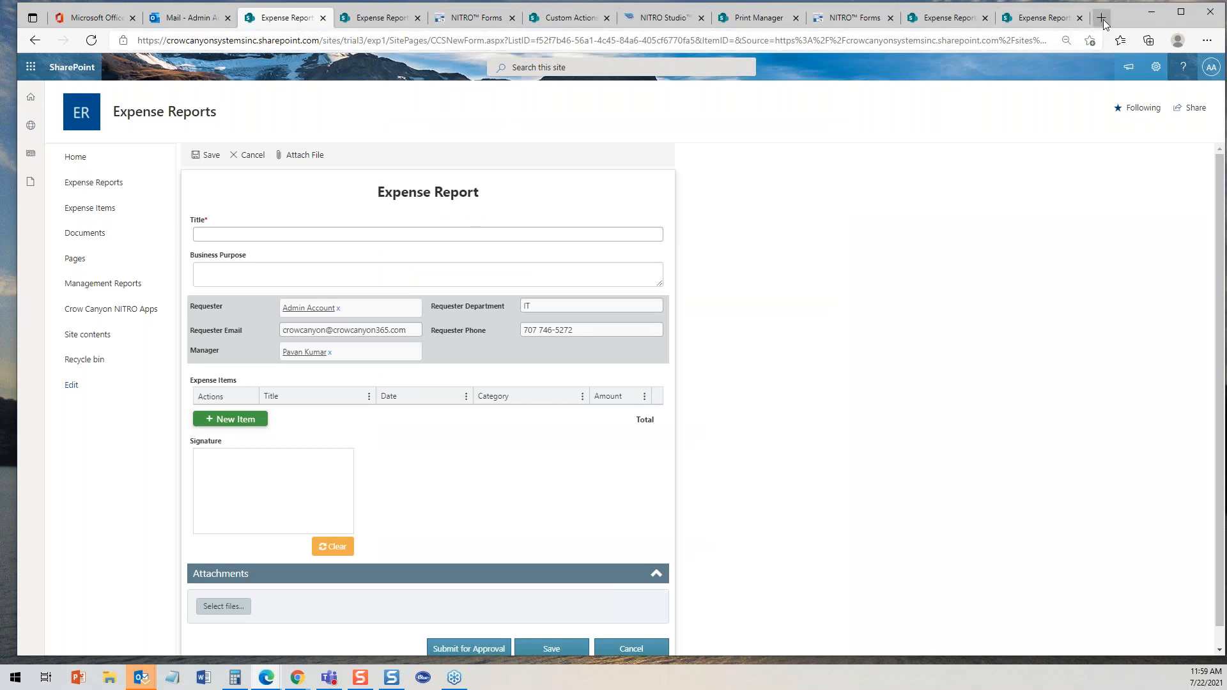
pyautogui.click(1071, 20)
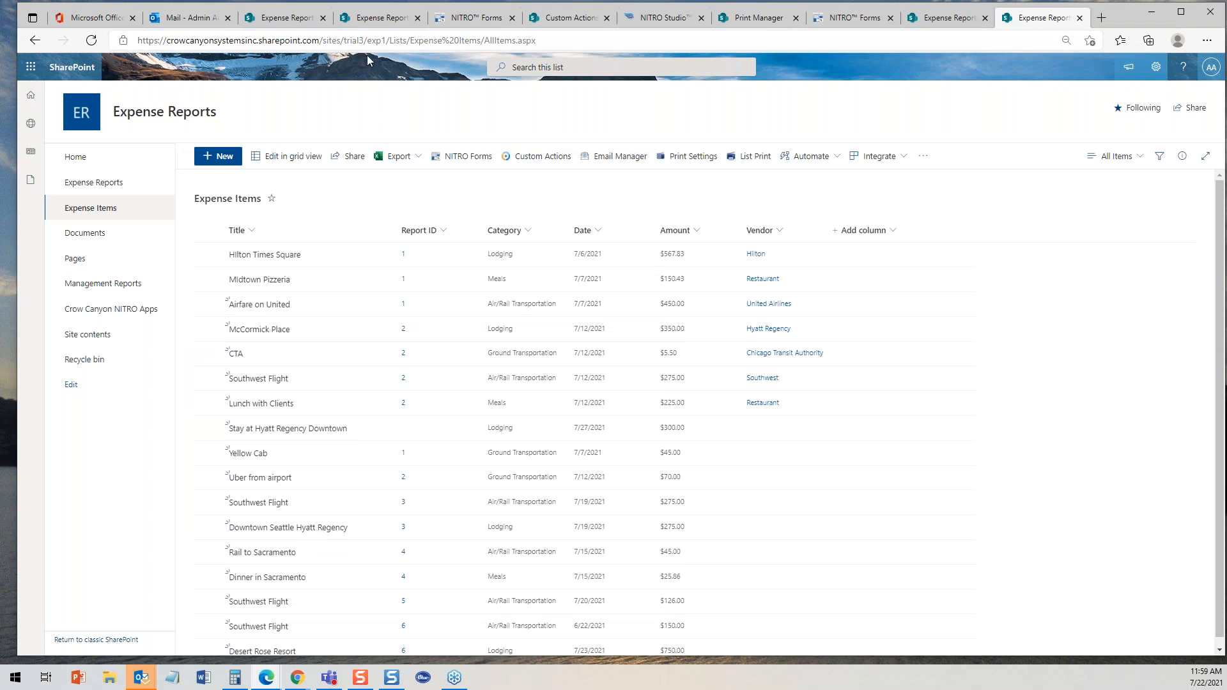
# - Navigate to the trial3/lr1 Leave Requests site by editing the site address
pyautogui.moveTo(366, 41); pyautogui.dragTo(584, 39)
pyautogui.write('/')
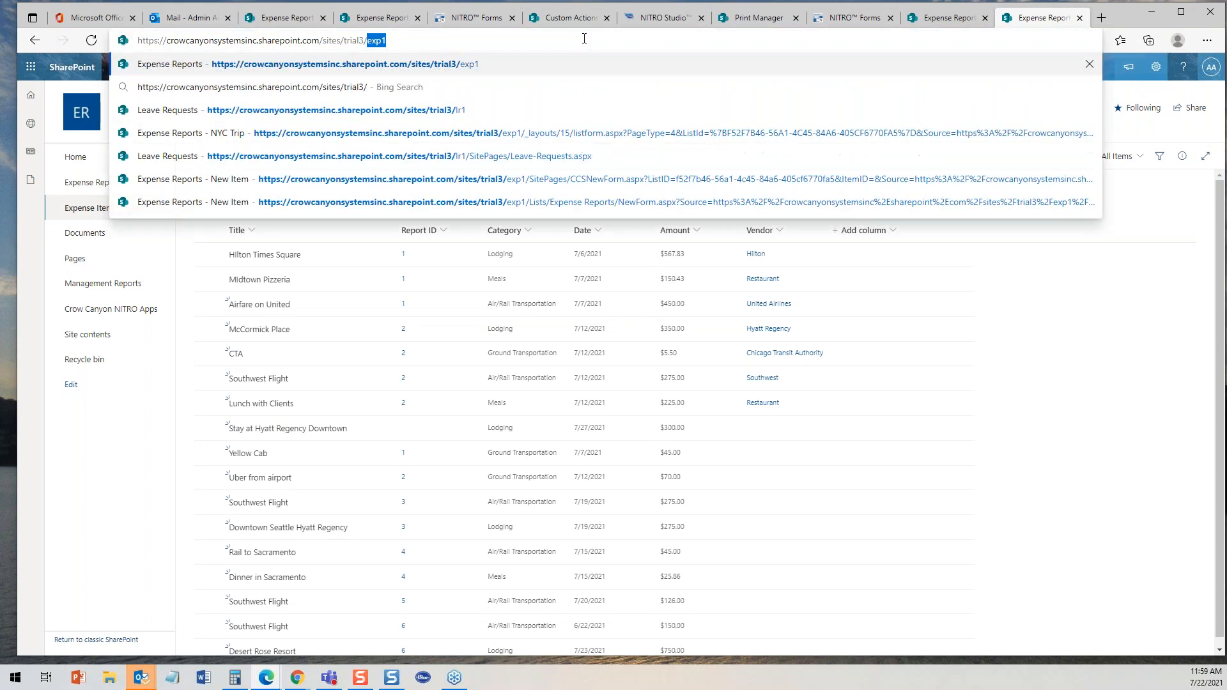
pyautogui.write('lr1')
pyautogui.press('Return')
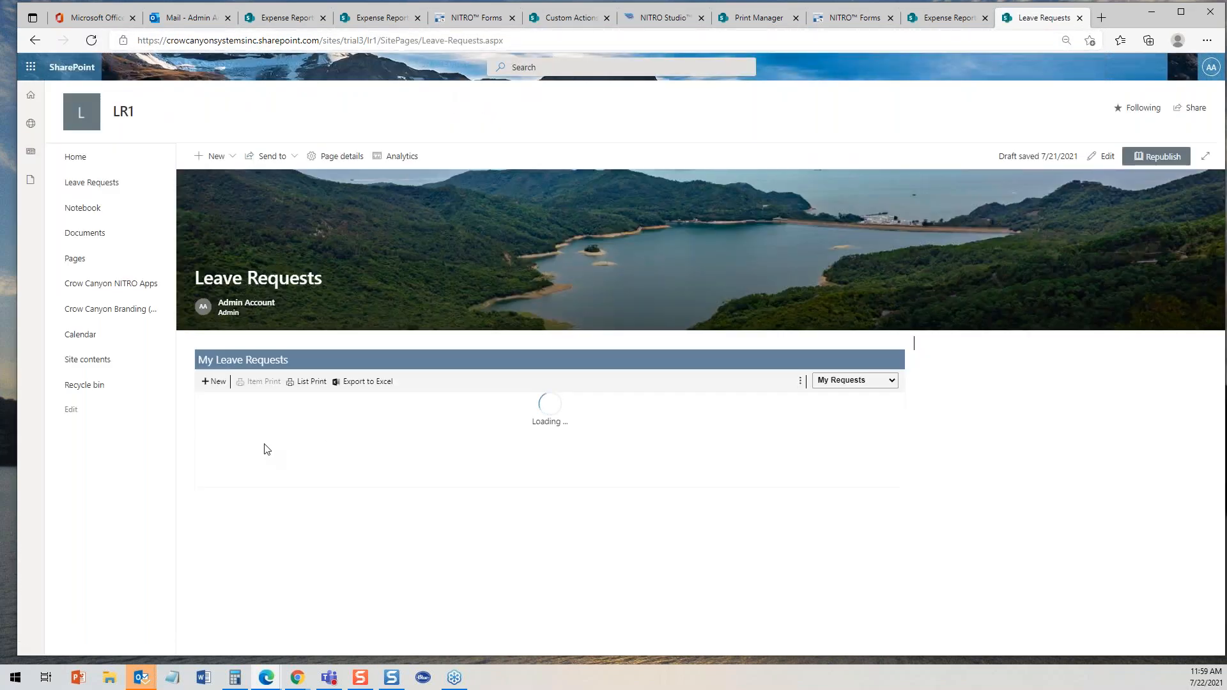
# - Open the Vacation at Lake leave request, close it, and open the Leave Requests list
pyautogui.click(298, 428)
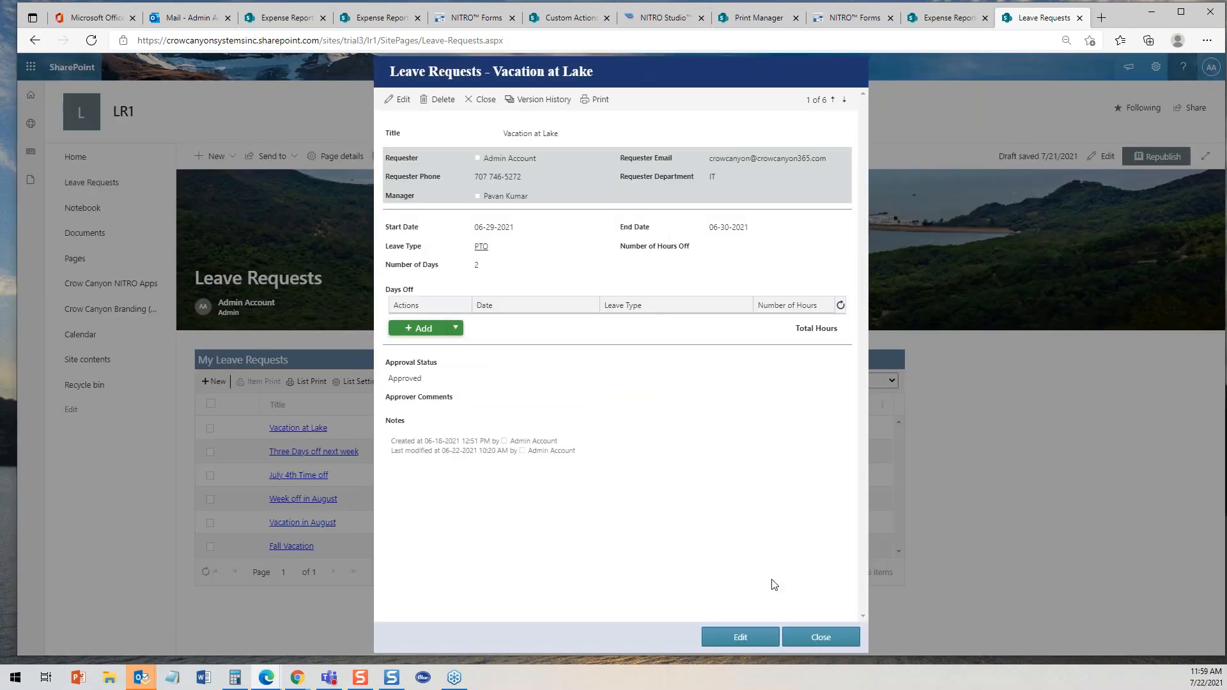
pyautogui.click(813, 642)
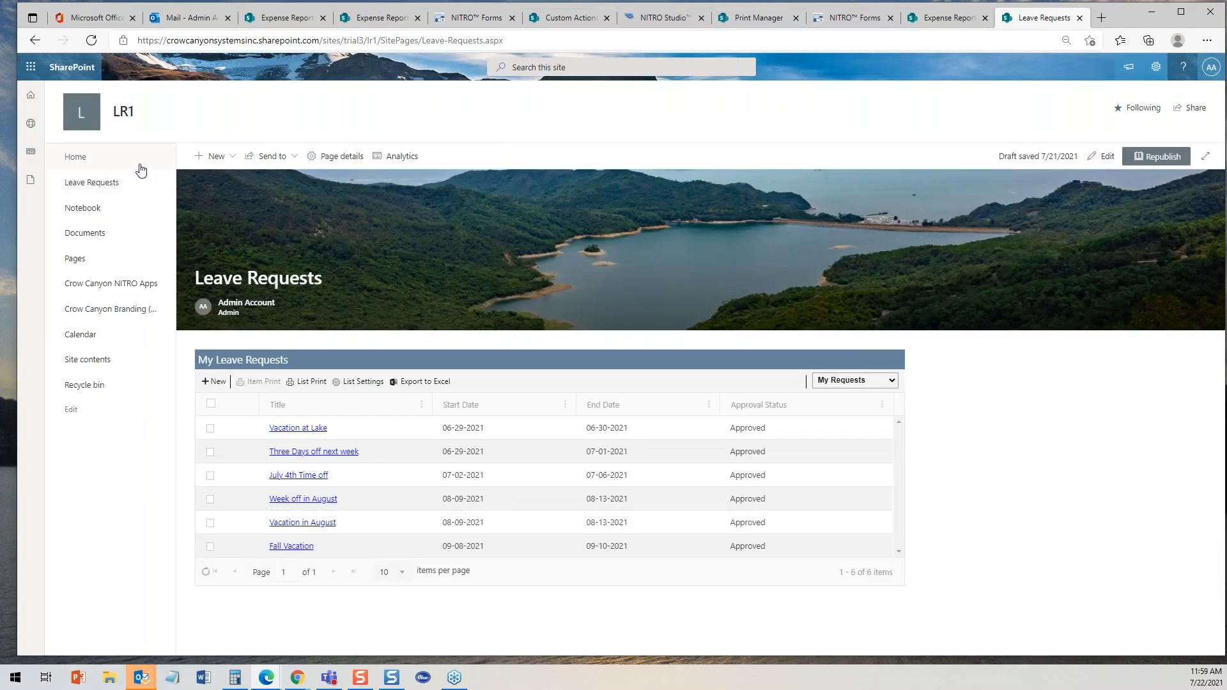
pyautogui.click(102, 184)
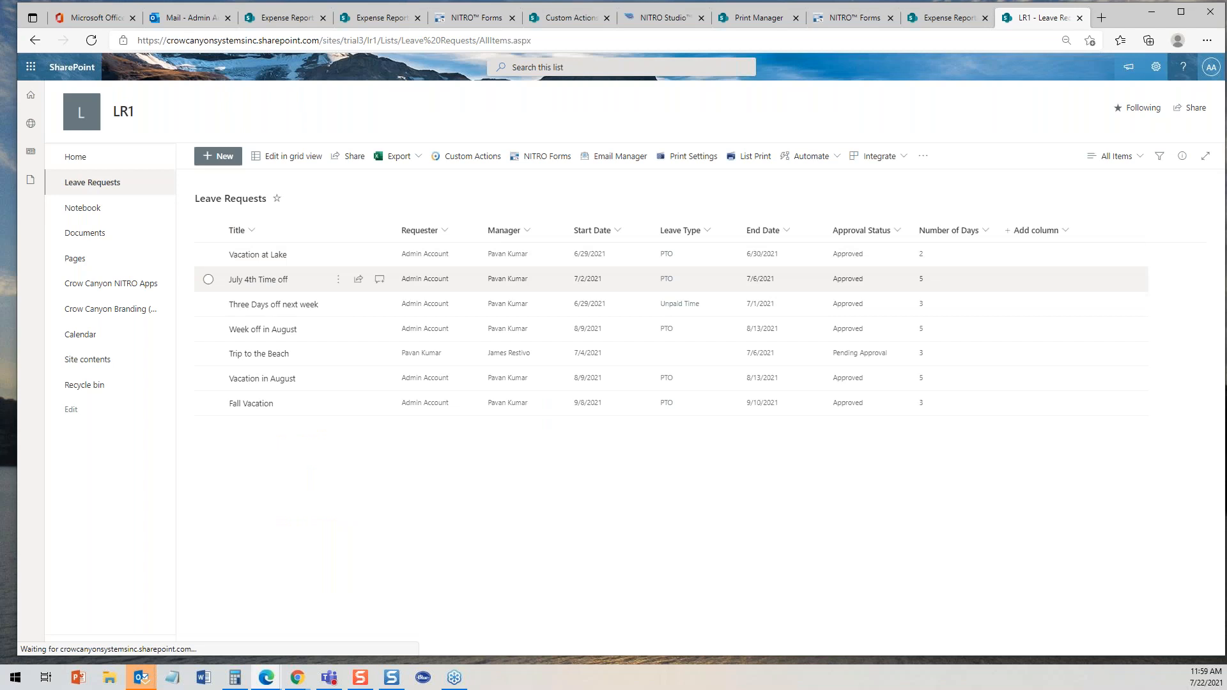
# - Open the July 4th Time off leave request and close it again
pyautogui.click(258, 280)
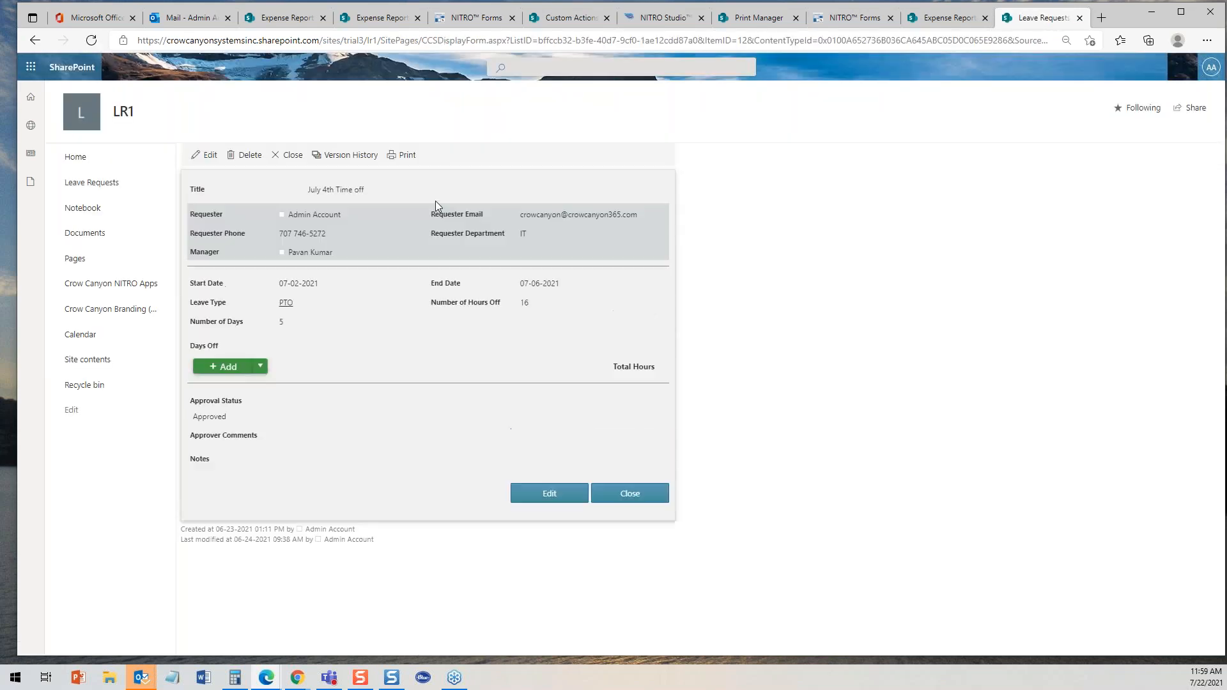
pyautogui.click(630, 511)
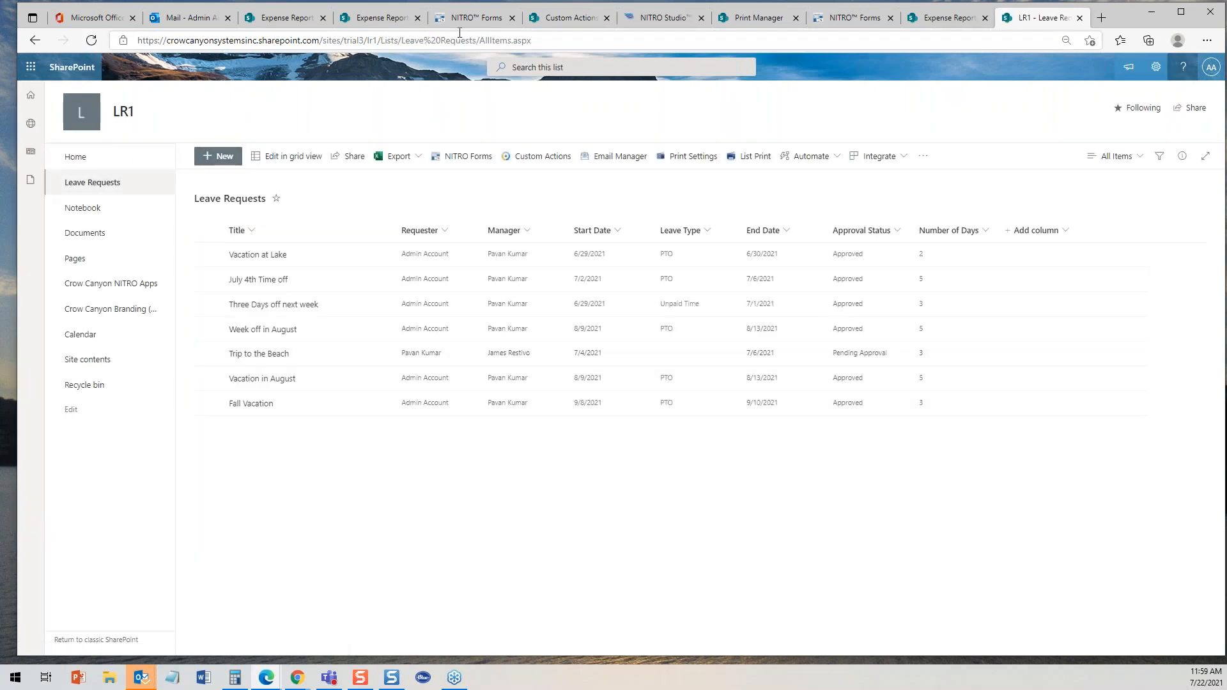
# - Navigate to the trial3/lr2 Leave Requests site by editing the site address
pyautogui.click(377, 41)
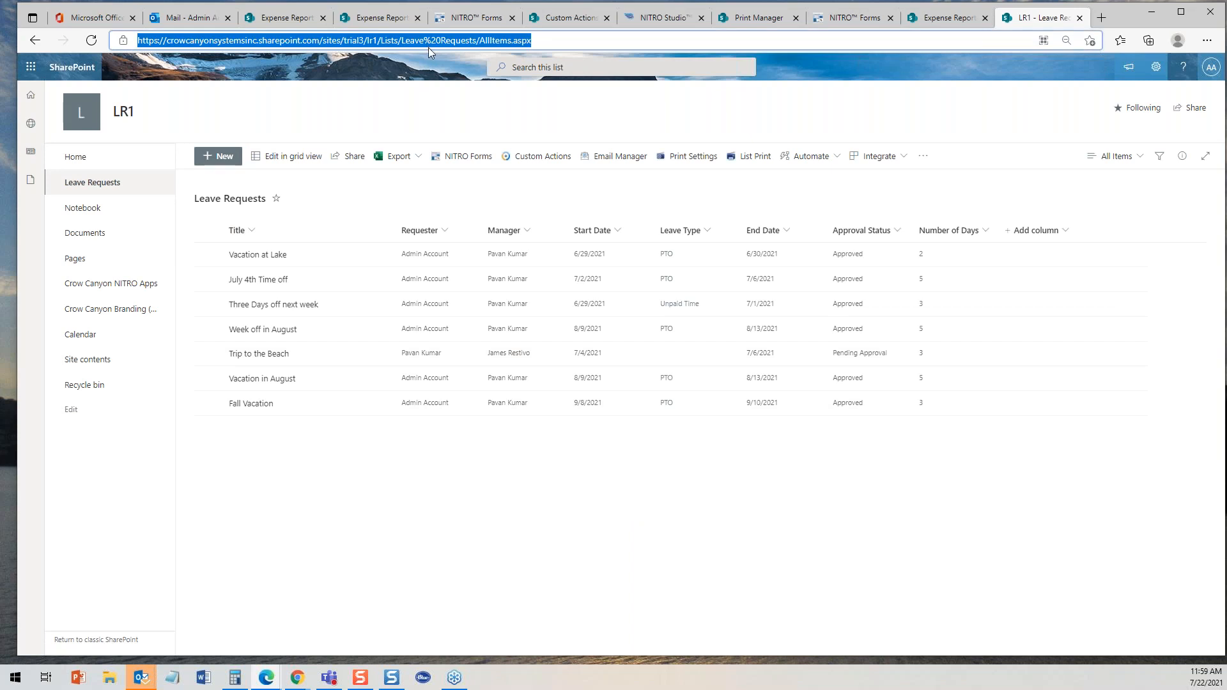
pyautogui.click(379, 40)
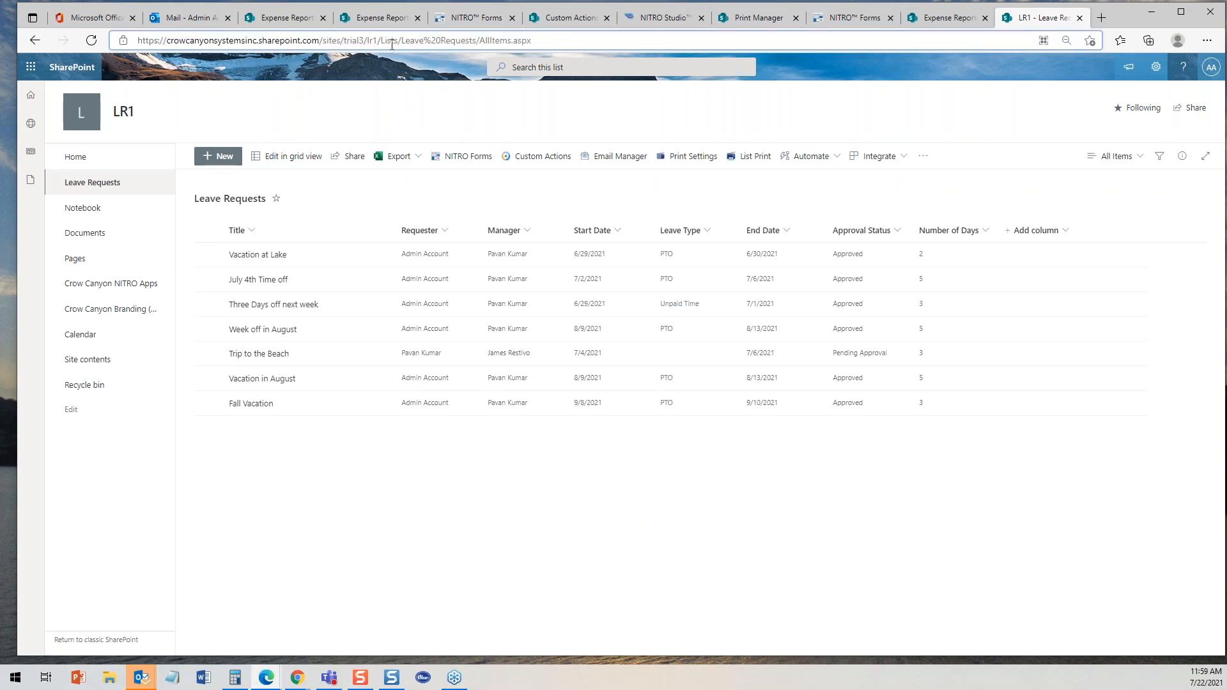
pyautogui.press('BackSpace')
pyautogui.write('2')
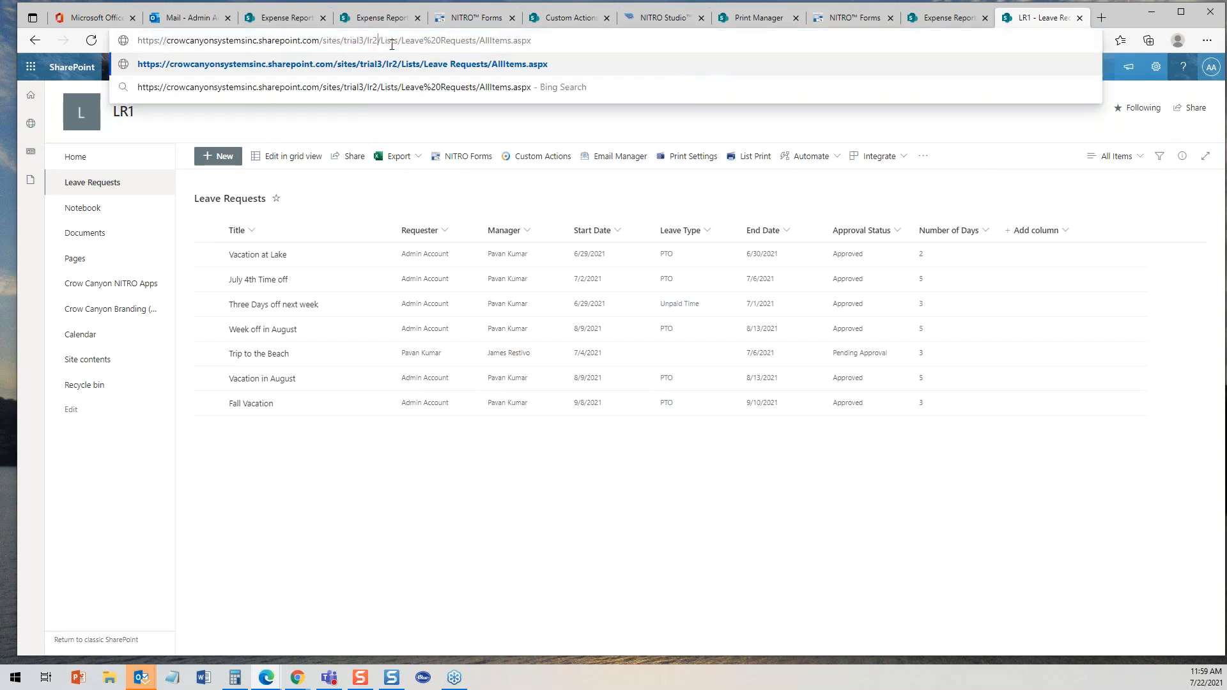
pyautogui.click(546, 40)
pyautogui.press('Return')
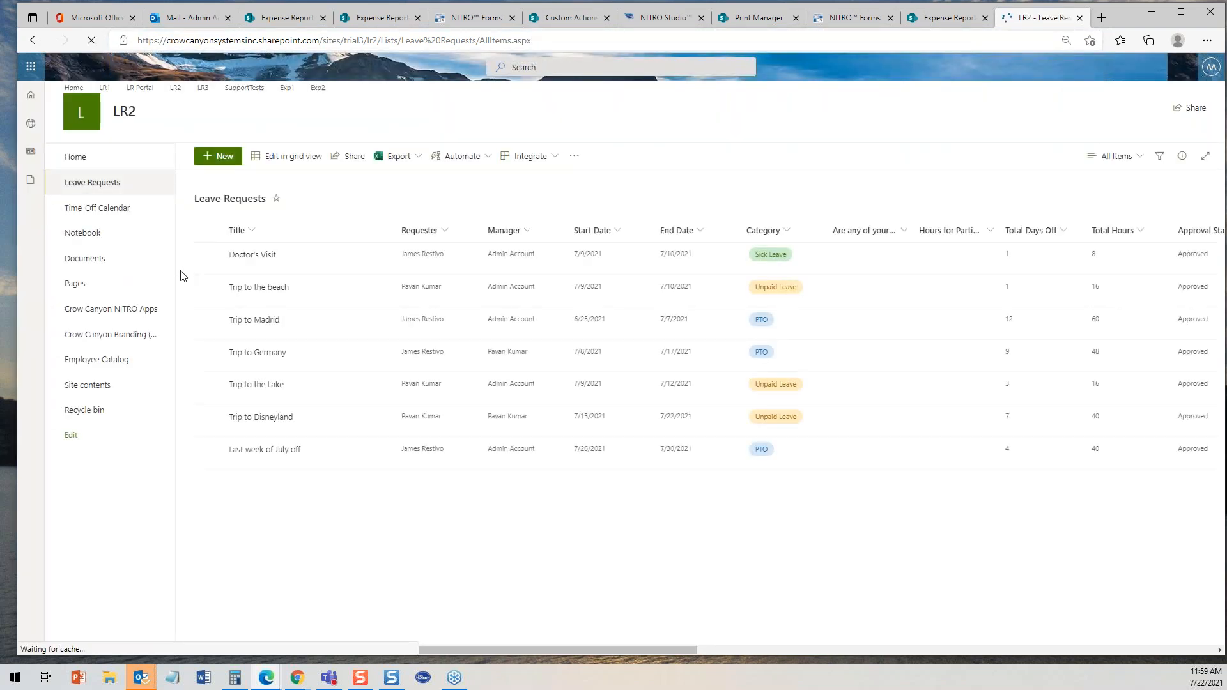
# - Open the Doctor's Visit leave request and close its browser tab
pyautogui.click(253, 255)
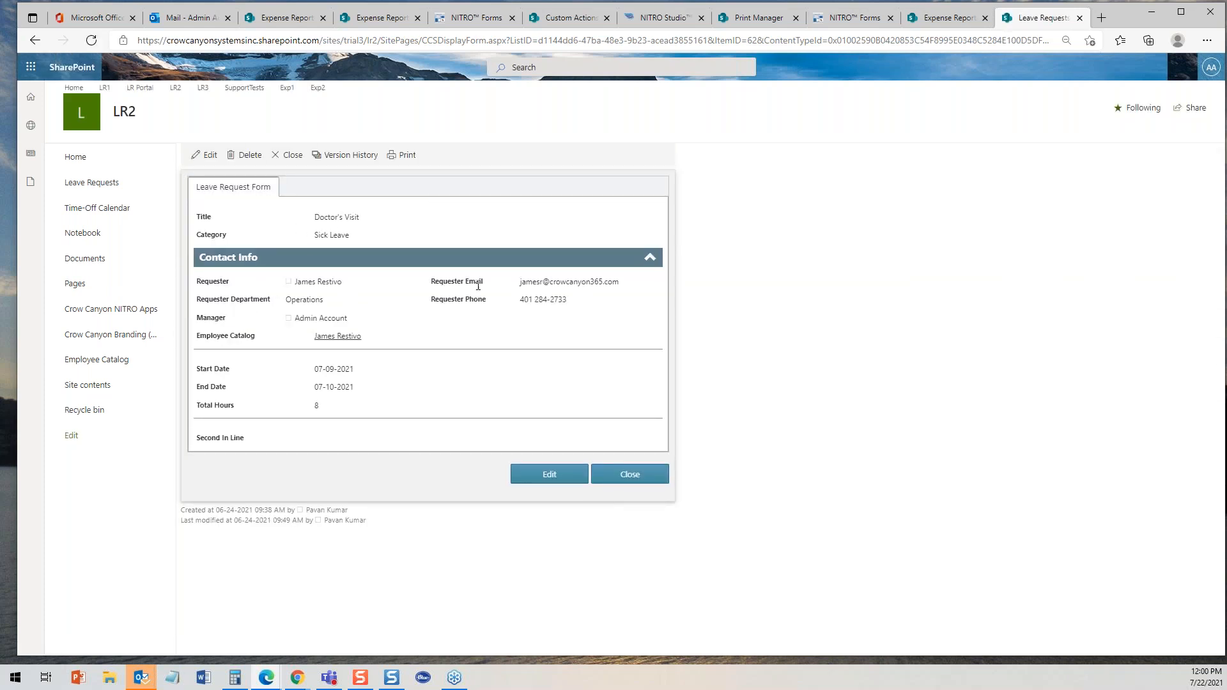
pyautogui.click(1077, 19)
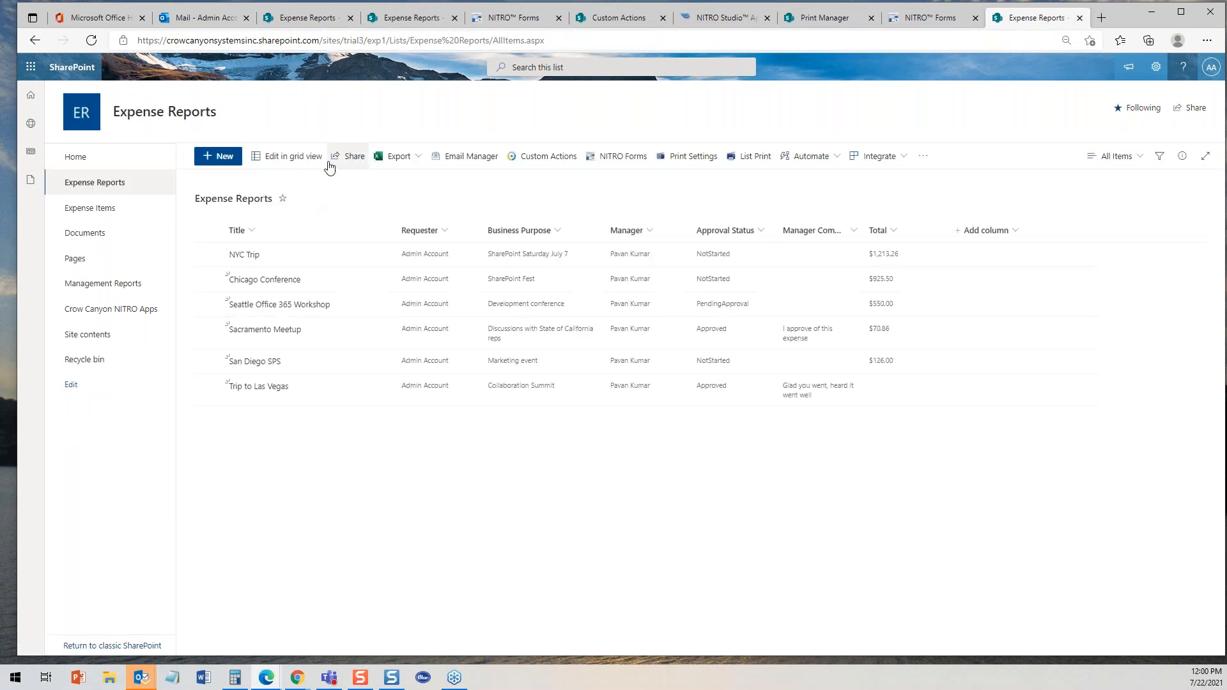
# - Switch to the Print Manager and open the Expense Report Printout 1 template's header, then cancel the dialog
pyautogui.click(412, 19)
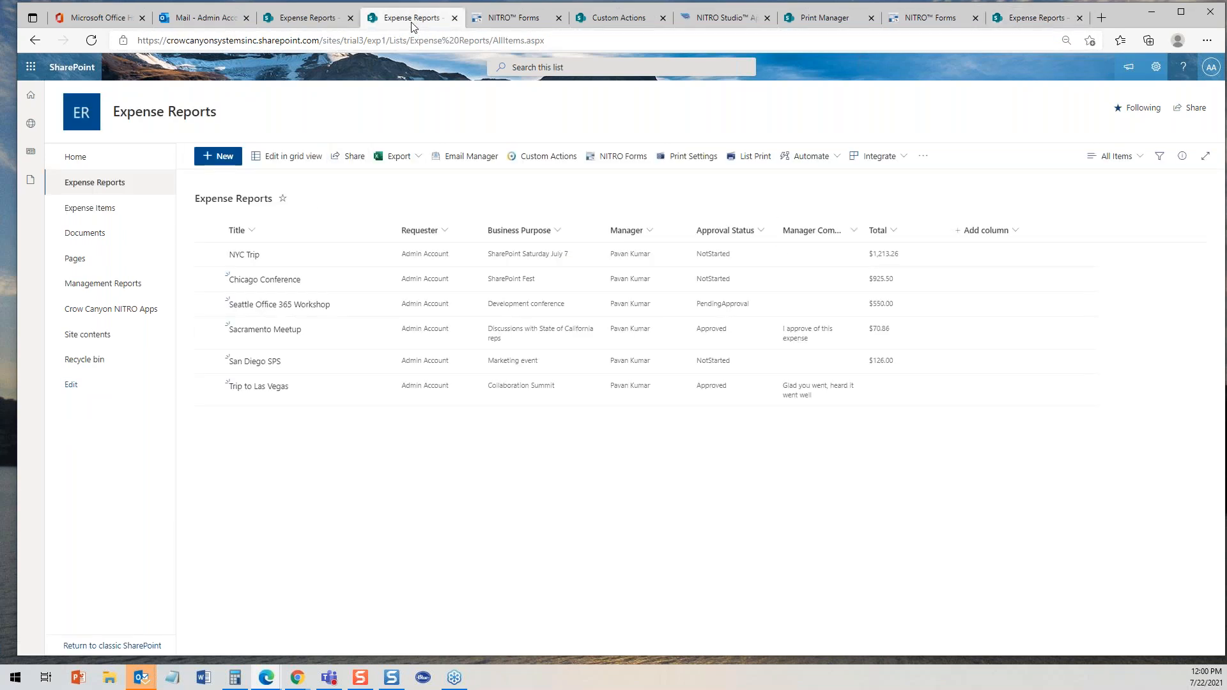
pyautogui.click(510, 20)
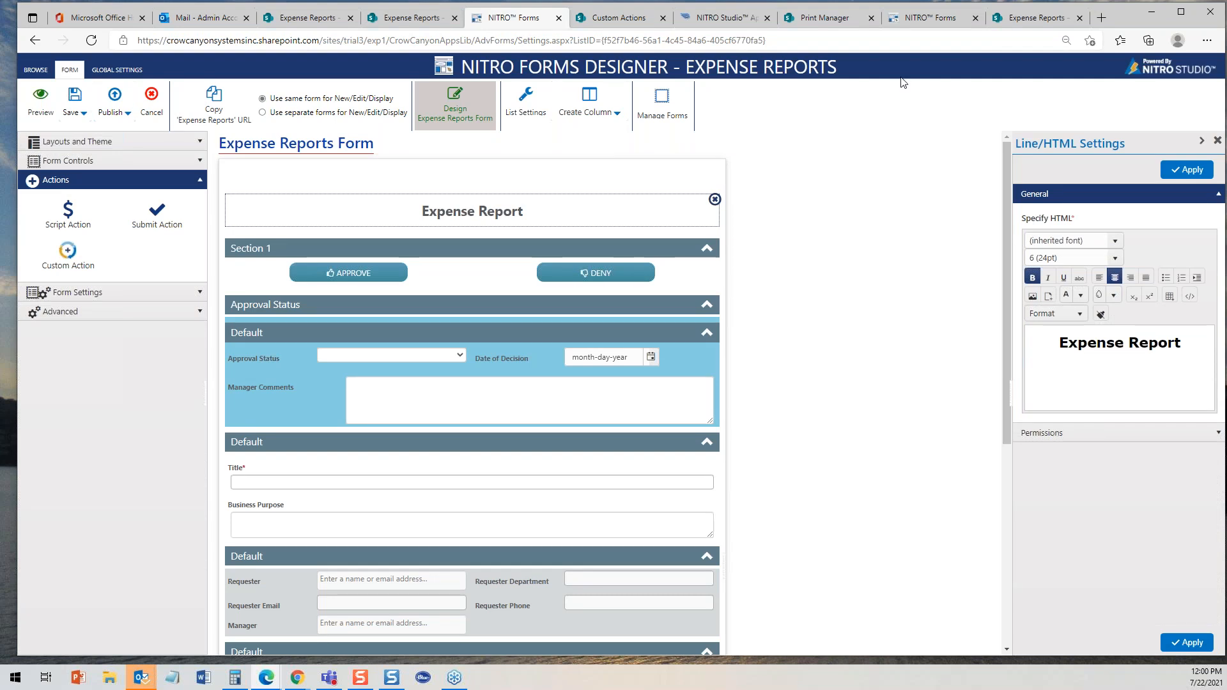
pyautogui.click(849, 24)
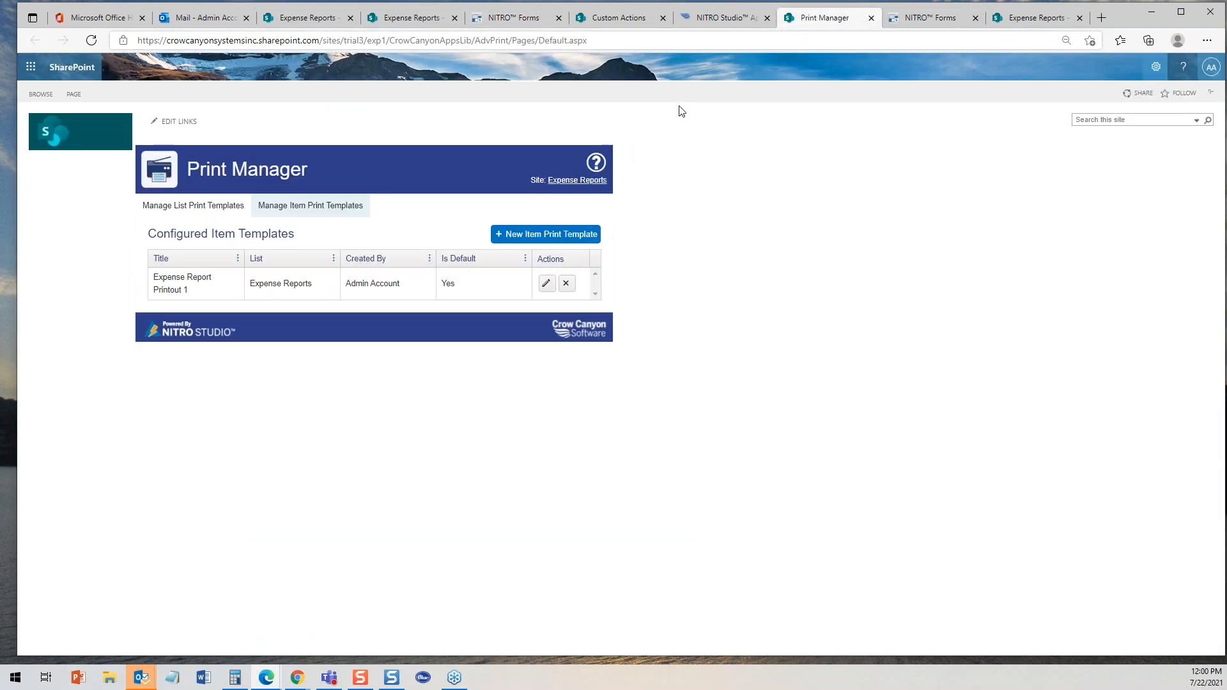
pyautogui.click(547, 283)
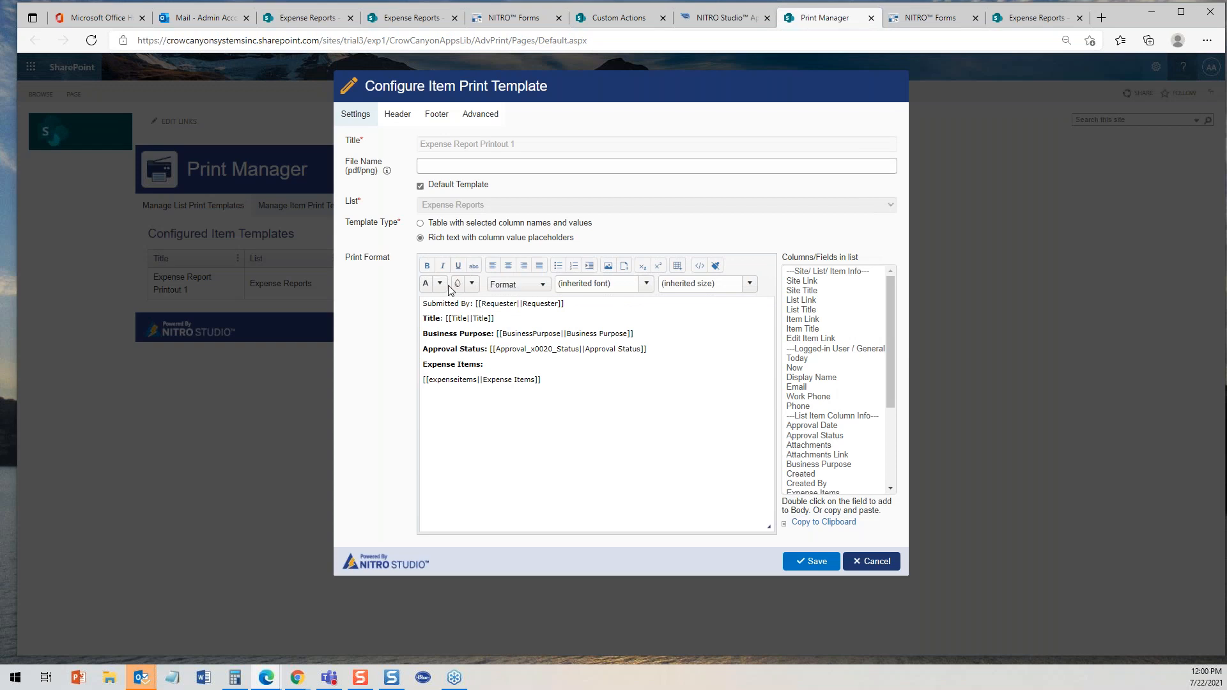
pyautogui.click(396, 117)
pyautogui.click(614, 207)
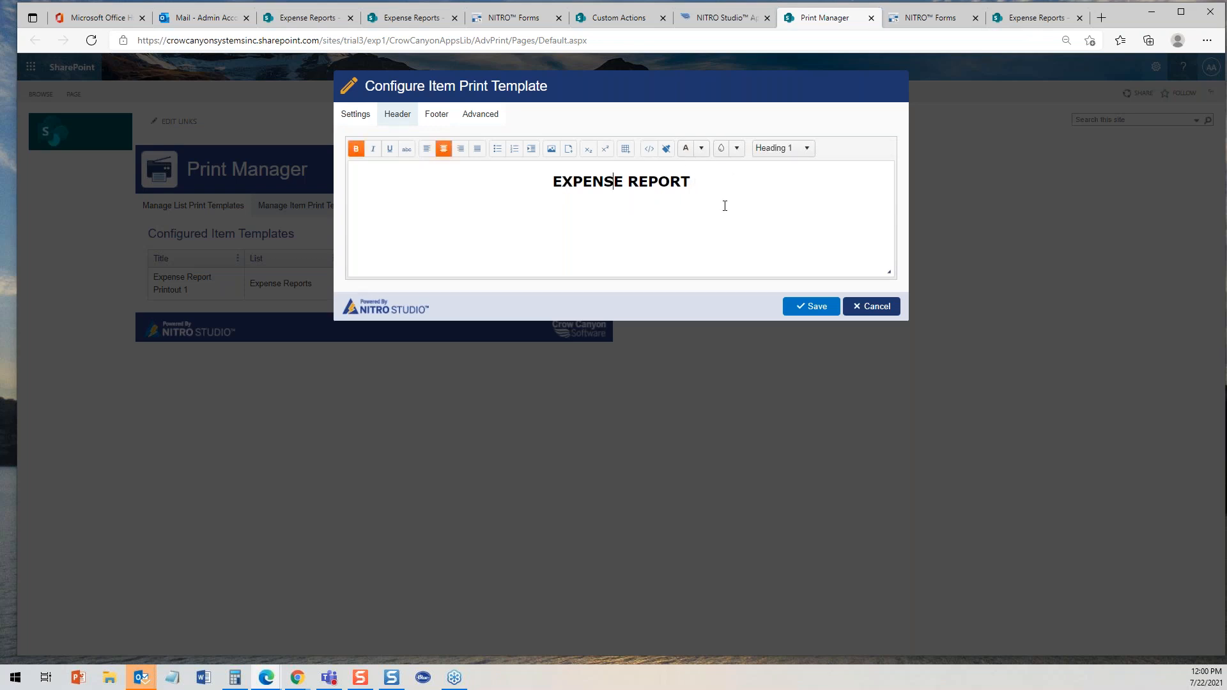
pyautogui.click(860, 308)
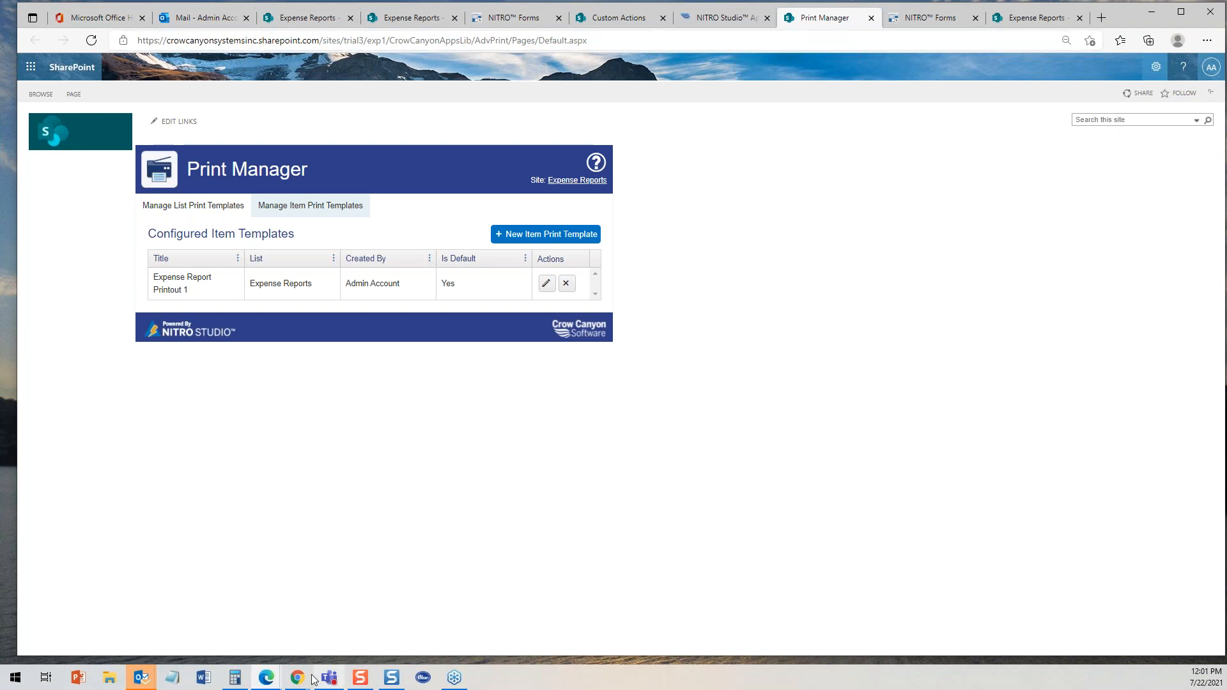
# - Switch to the Chrome browser and open the InfoPath Replacement page tab on crowcanyon.com
pyautogui.moveTo(301, 683)
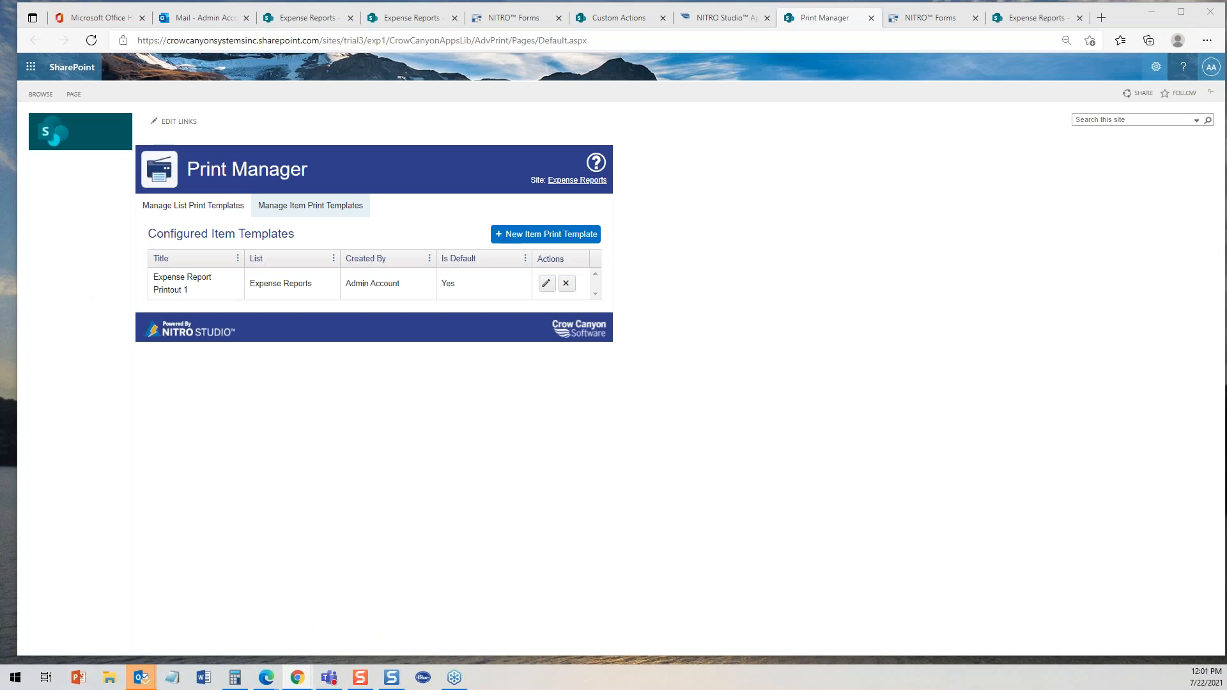
pyautogui.click(297, 678)
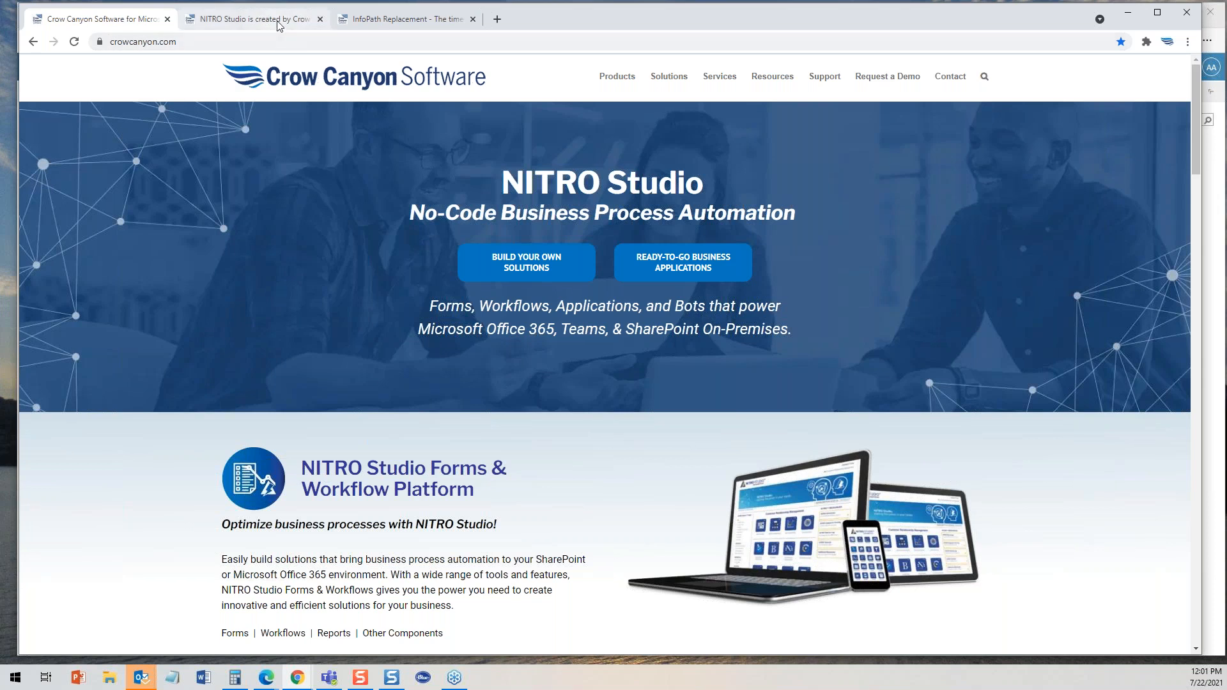
pyautogui.click(276, 24)
pyautogui.click(425, 26)
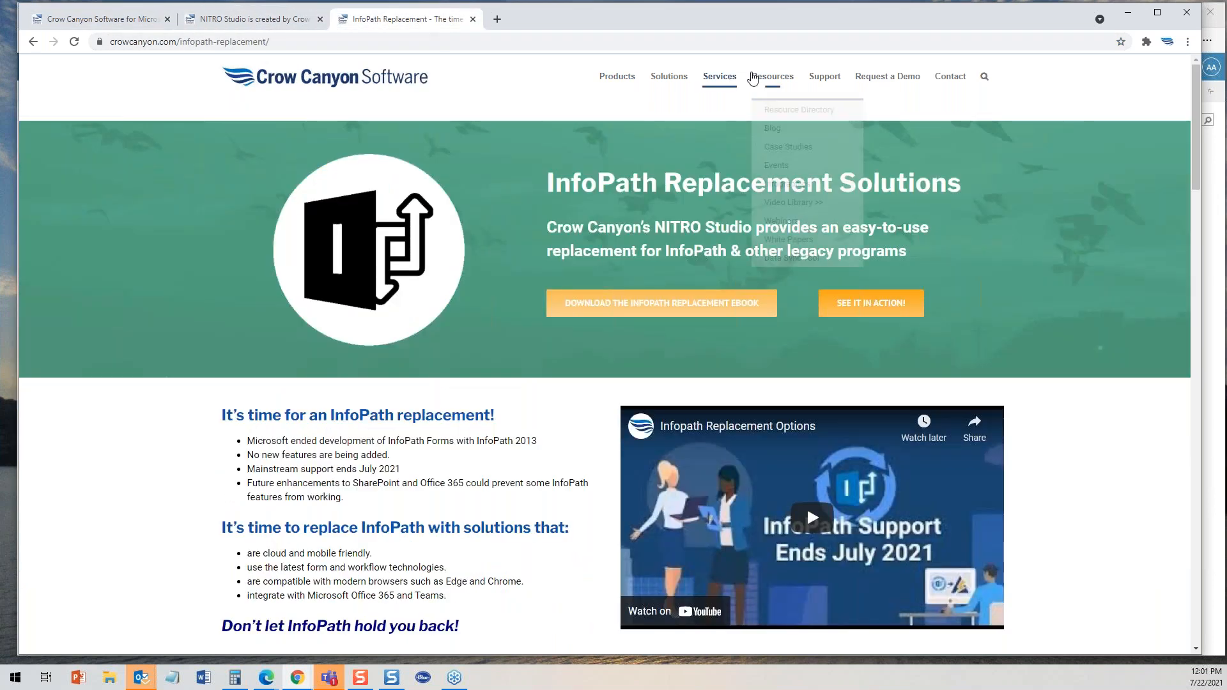
# - Open the Webinars resources page and scroll through the upcoming and recent webinars
pyautogui.moveTo(773, 80)
pyautogui.click(781, 220)
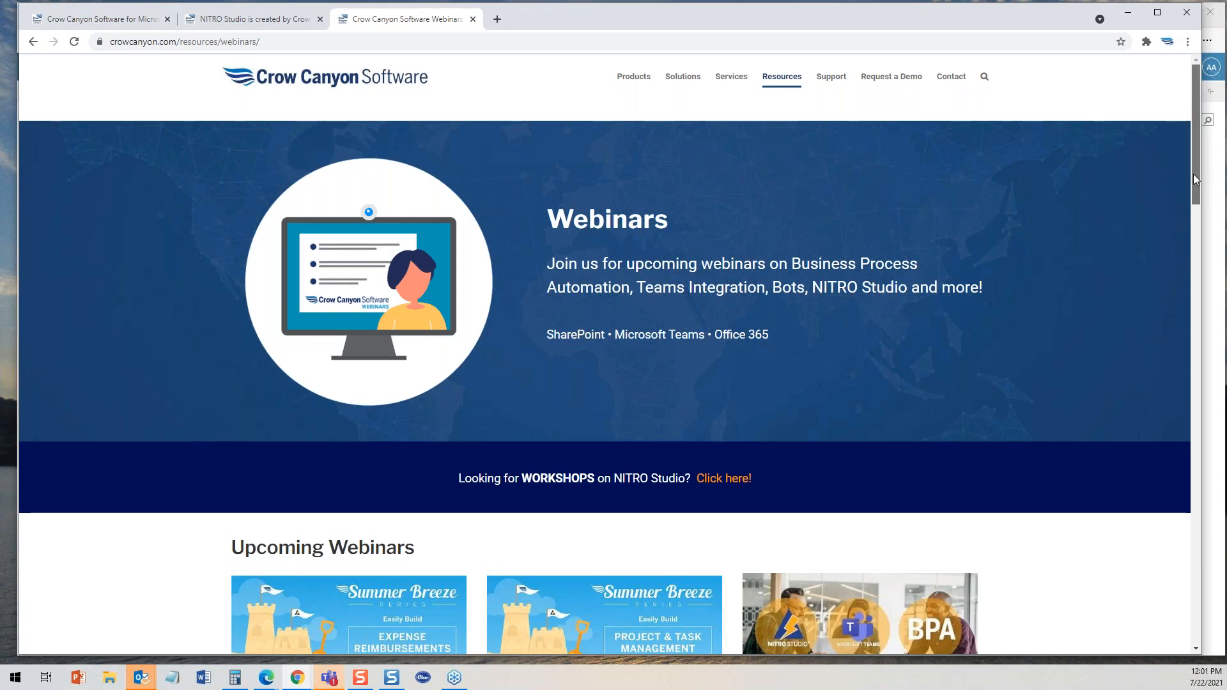
pyautogui.moveTo(1194, 174); pyautogui.dragTo(1193, 231)
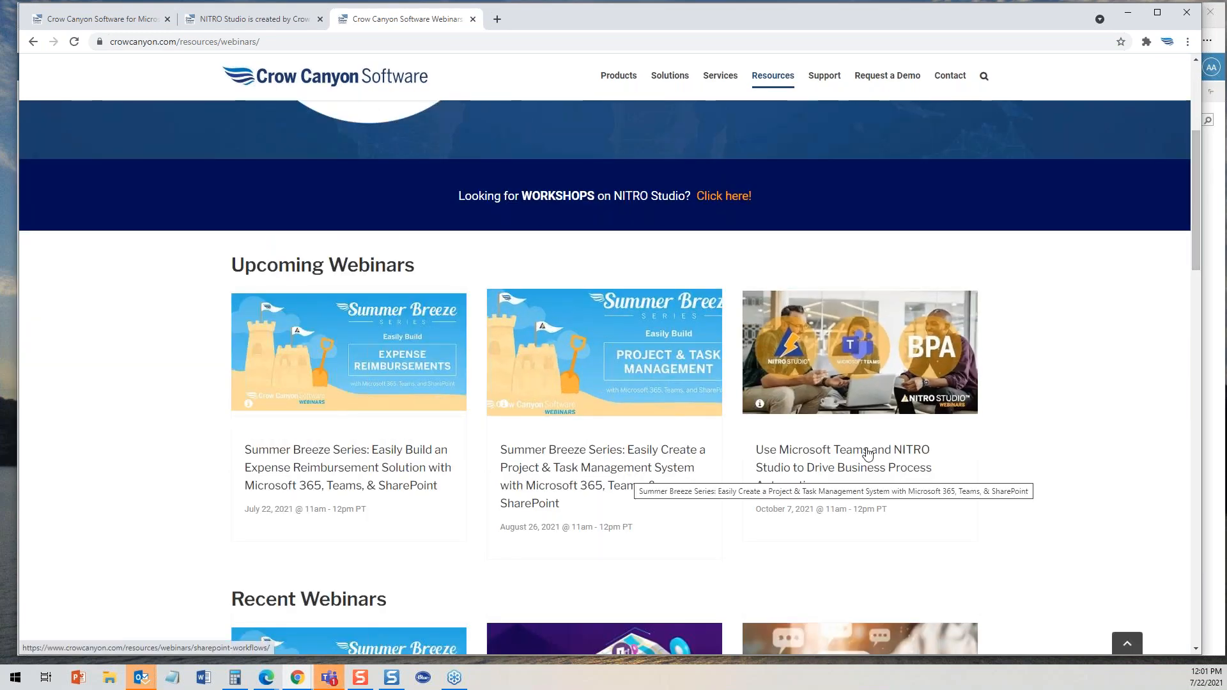
pyautogui.moveTo(1198, 201); pyautogui.dragTo(1204, 401)
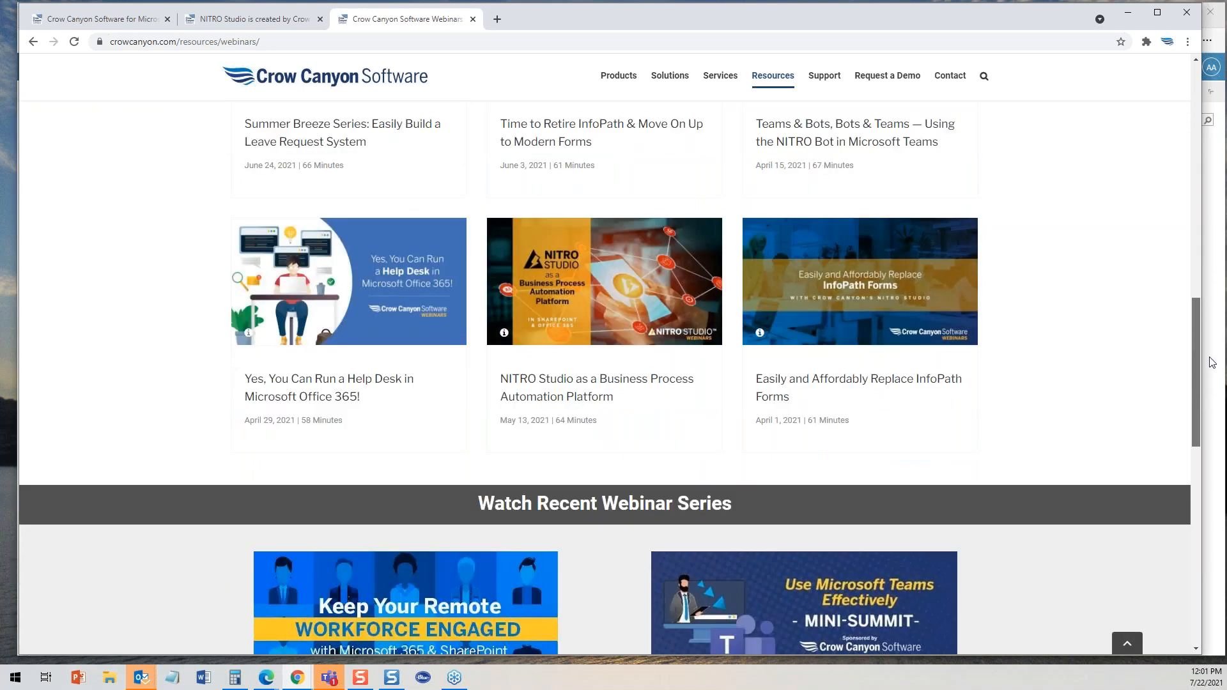
pyautogui.moveTo(1210, 344); pyautogui.dragTo(1211, 33)
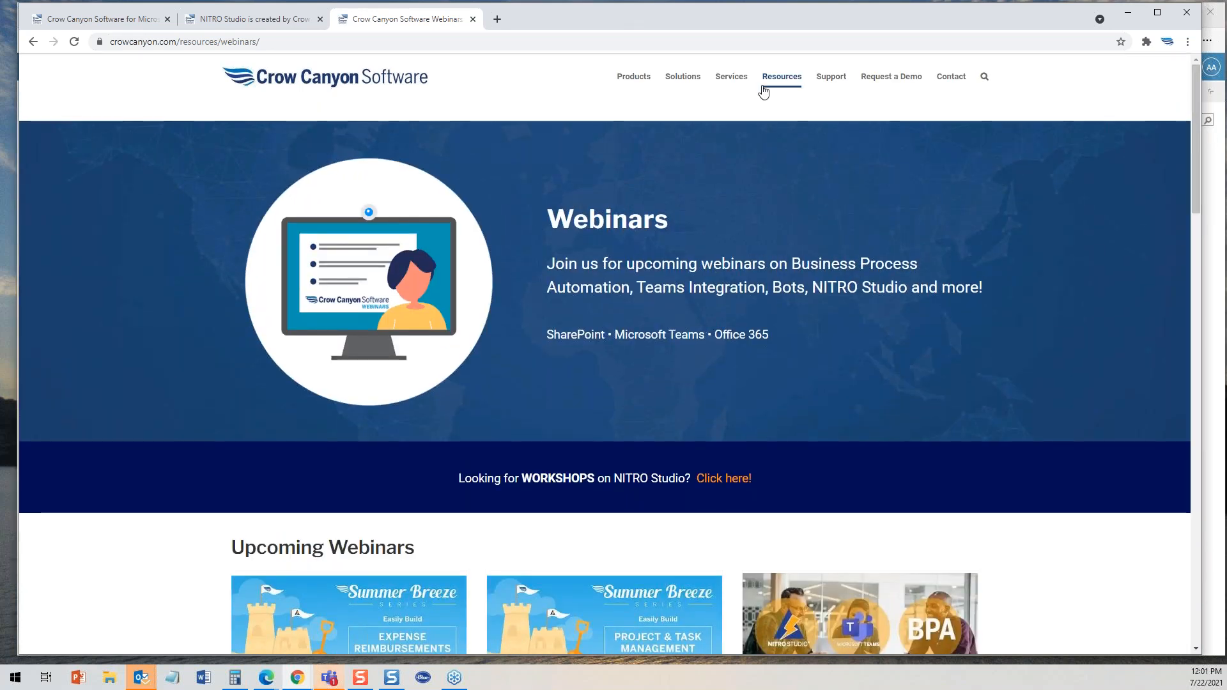